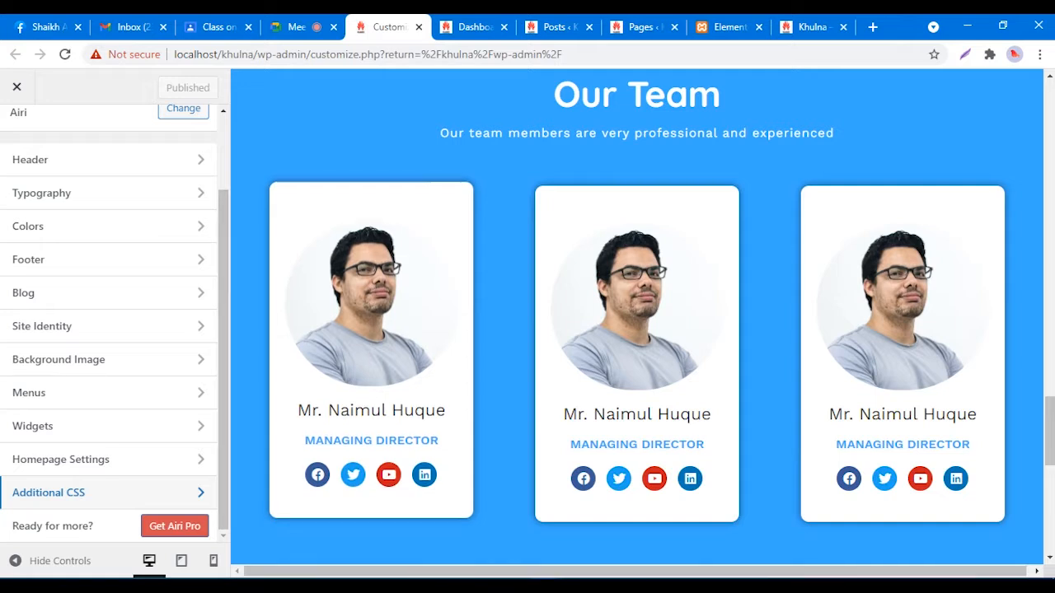
Step: Set the Footer widget areas to 3 in the Customizer and publish
scroll(107, 371, up, 2)
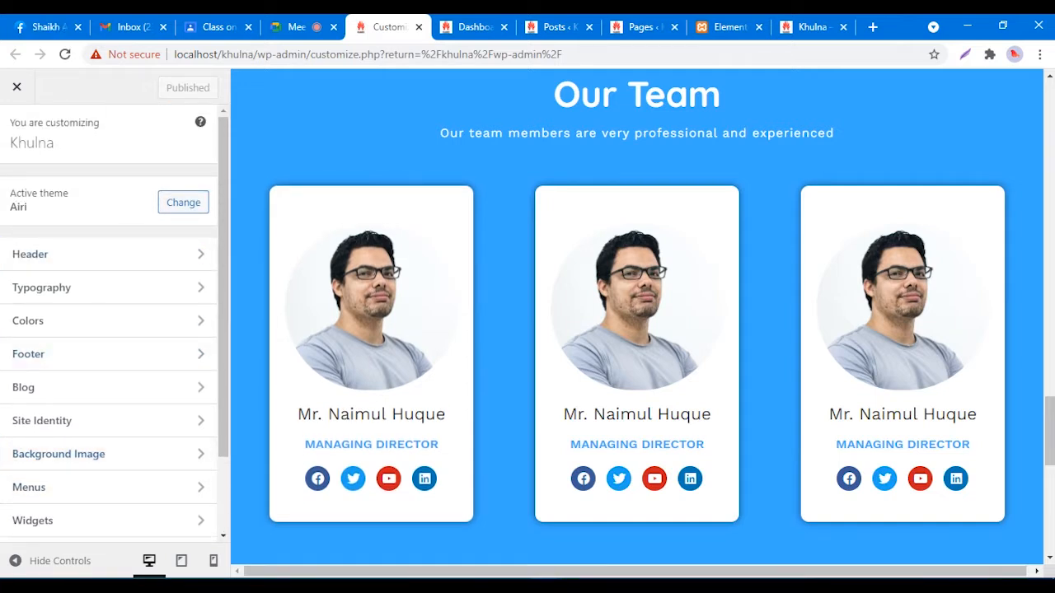
scroll(108, 412, down, 2)
scroll(108, 412, up, 2)
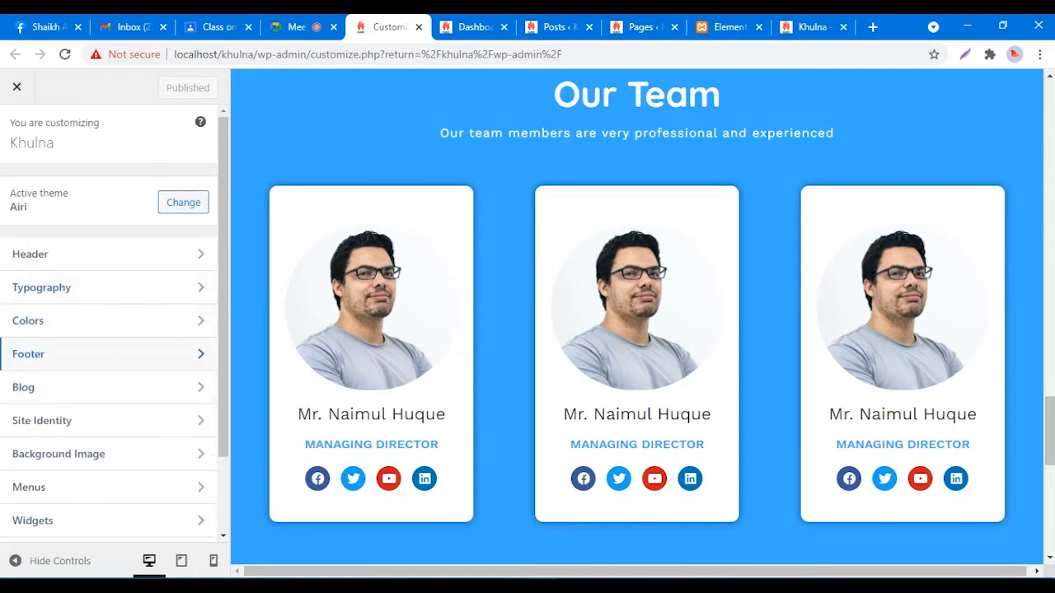
click(108, 353)
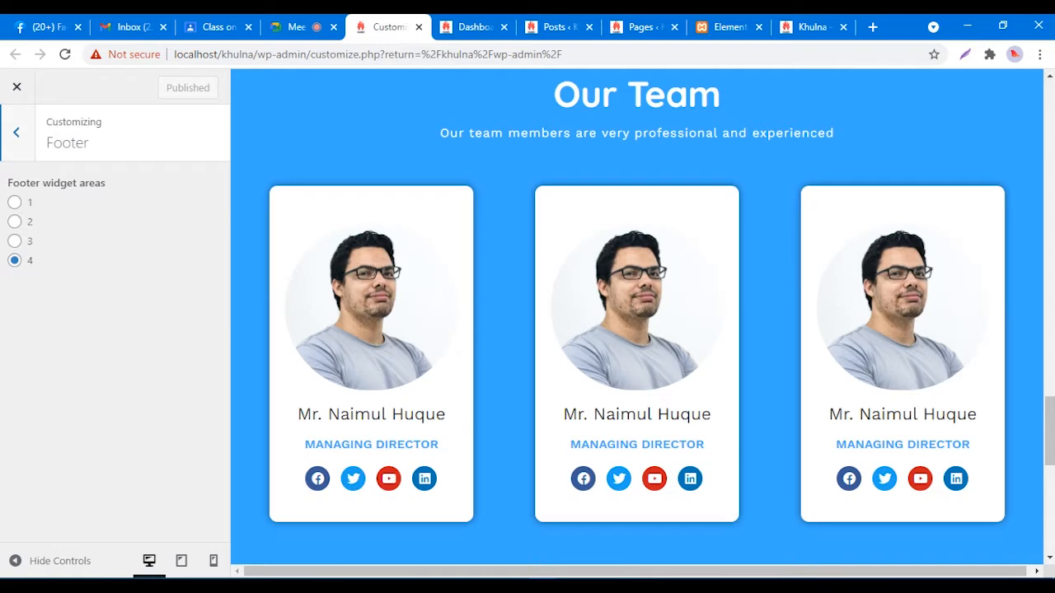
key(Down)
key(Down)
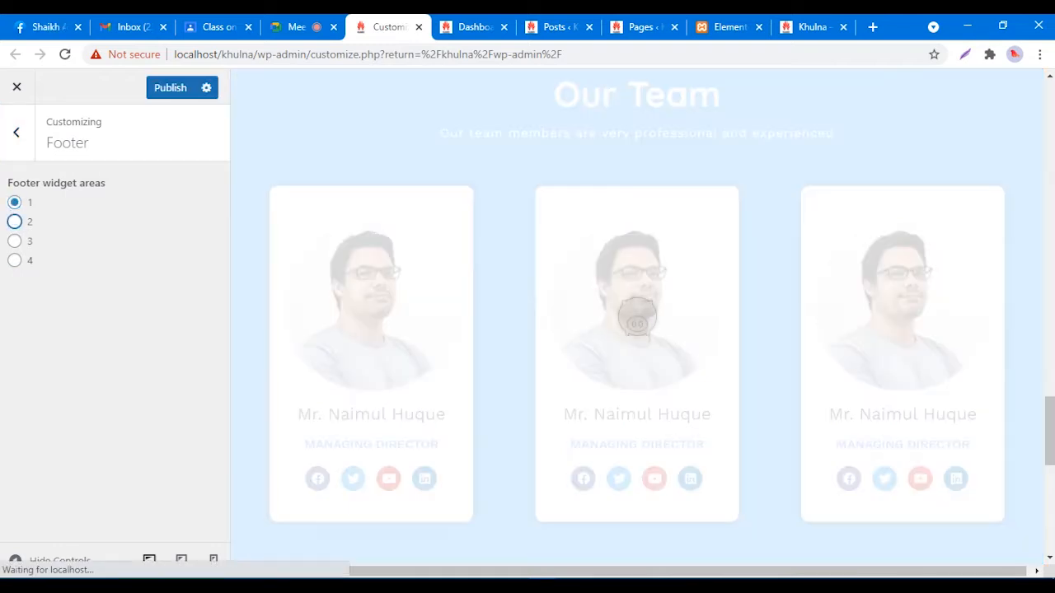
key(Down)
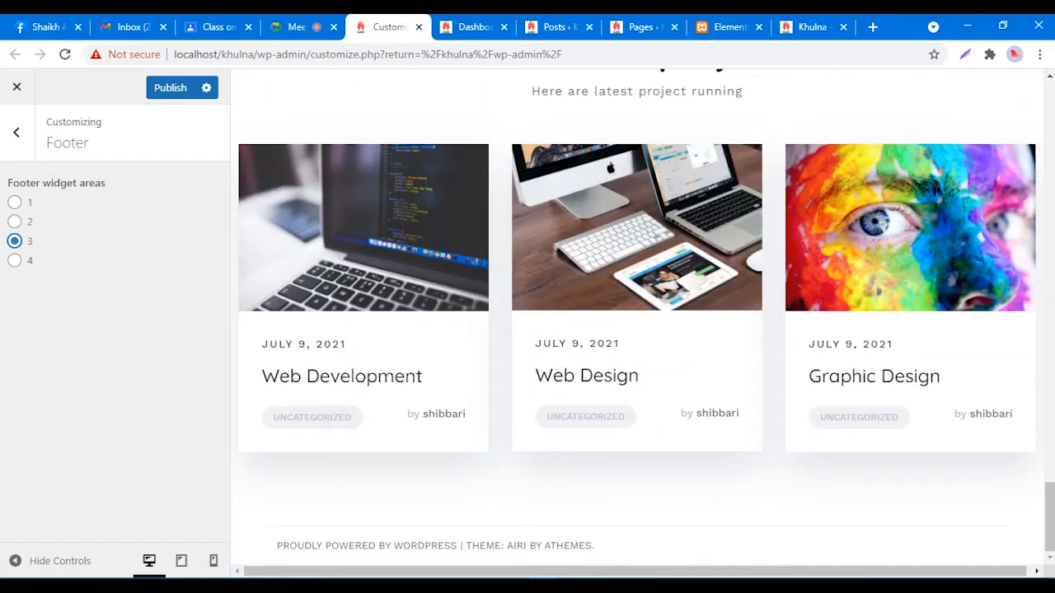
click(170, 87)
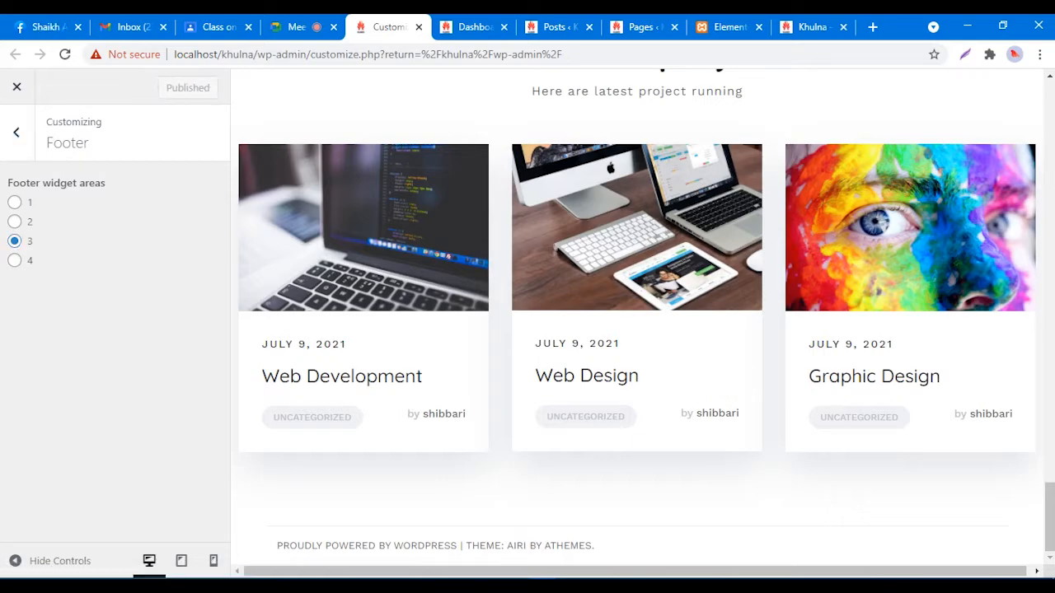
Step: Look over the Customizer's Widgets panel, then bring up the admin Dashboard
click(16, 131)
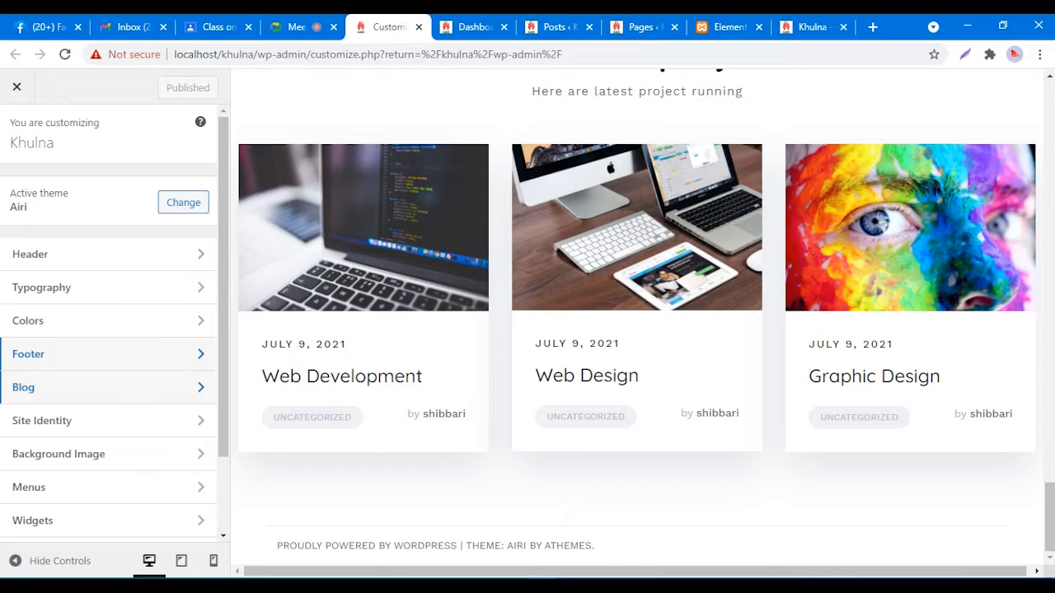
scroll(107, 387, down, 2)
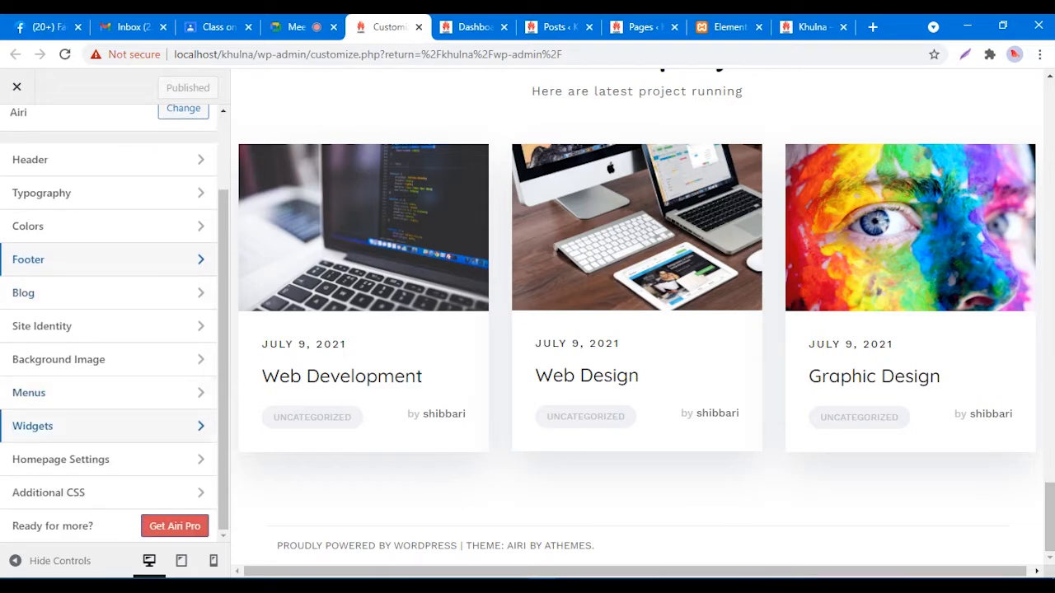
click(82, 426)
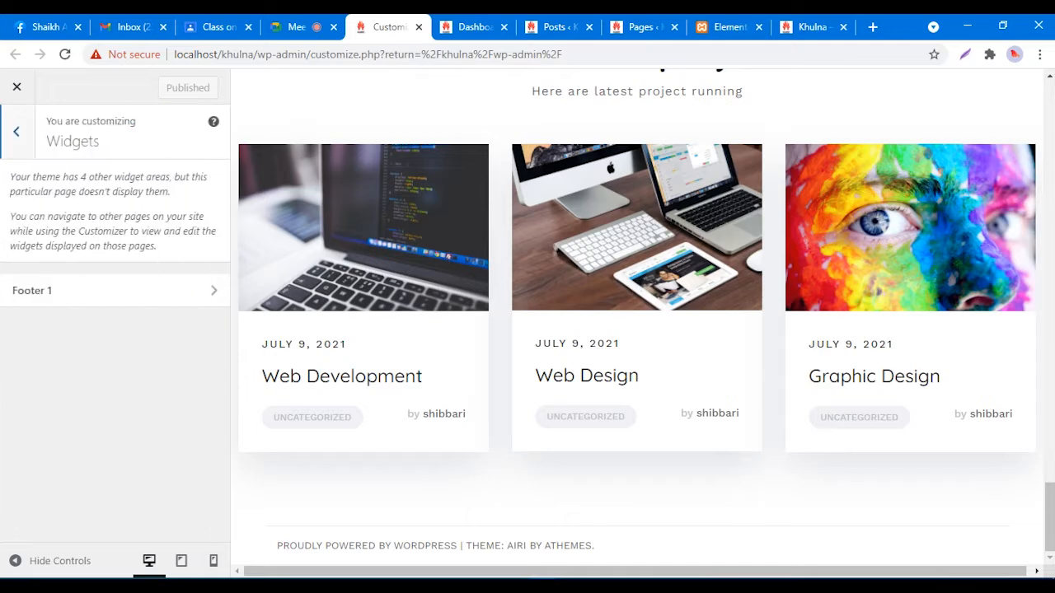
click(17, 132)
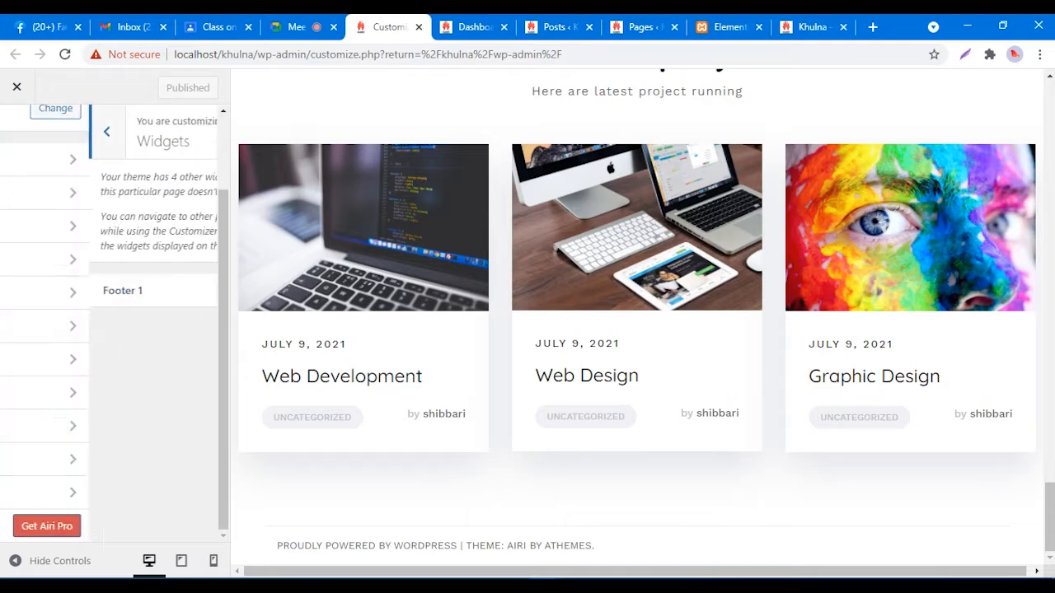
click(469, 26)
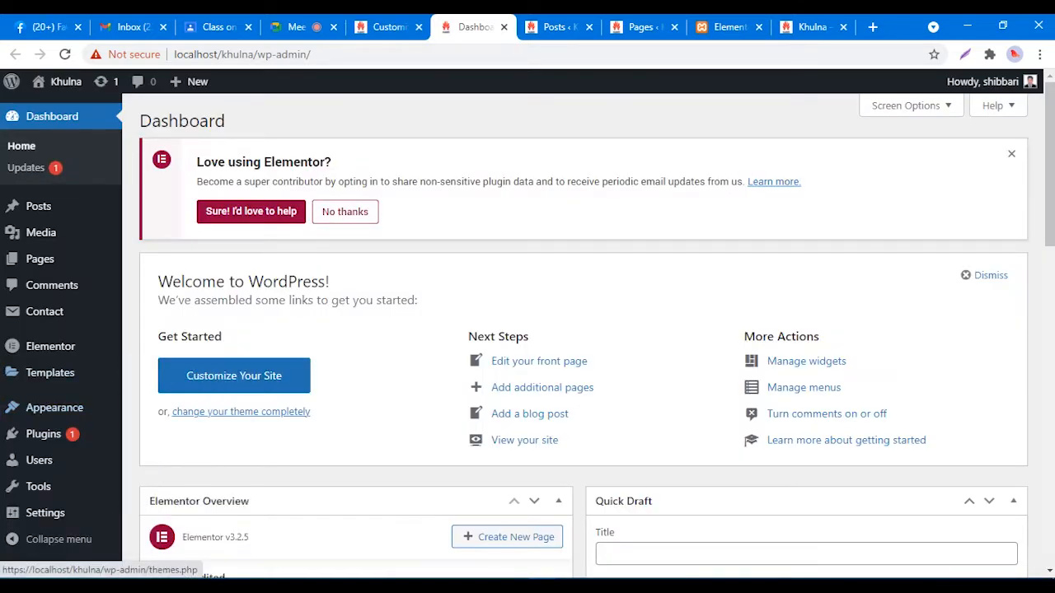
Step: Open Appearance > Widgets in a new browser tab and go to it
mouse_move(54, 408)
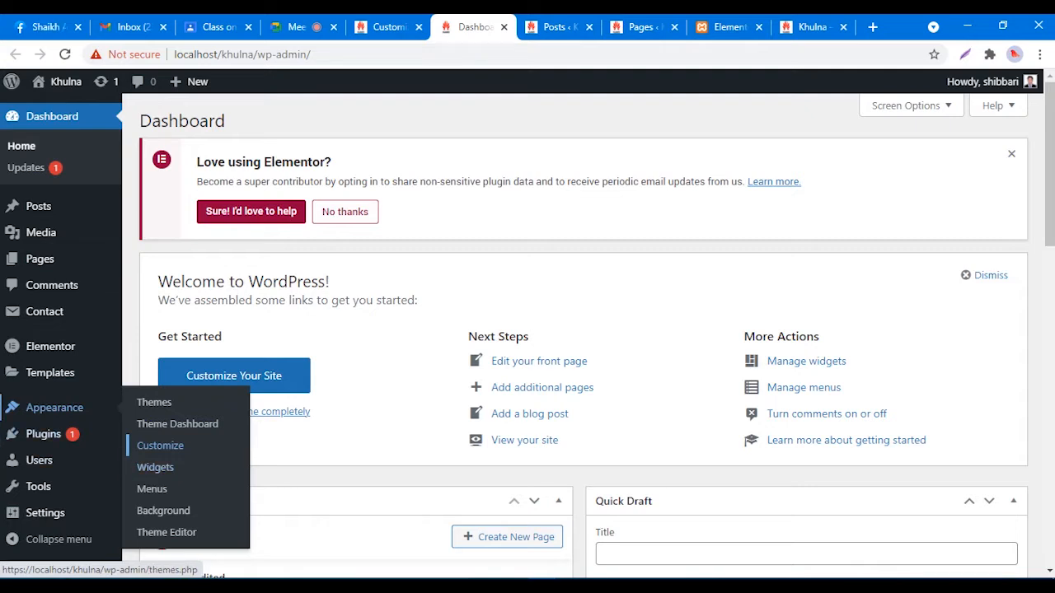
right_click(157, 467)
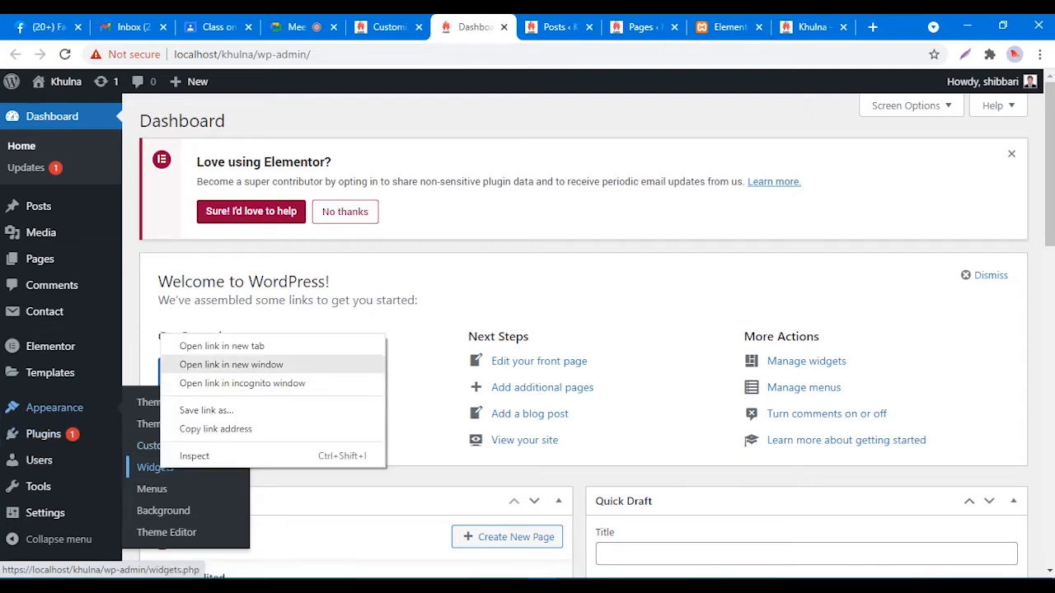
click(221, 346)
click(507, 26)
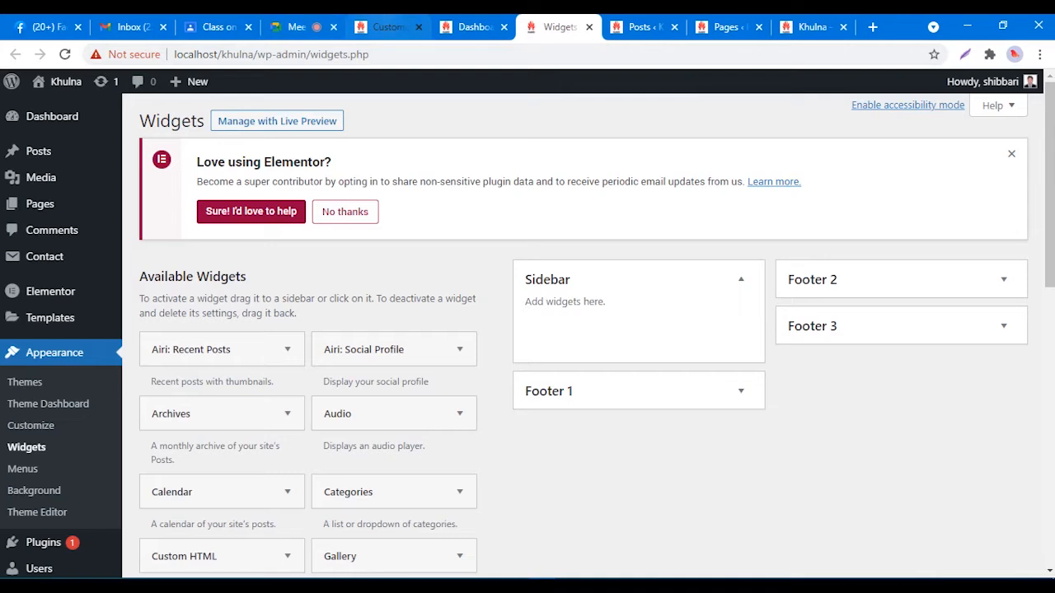
click(386, 27)
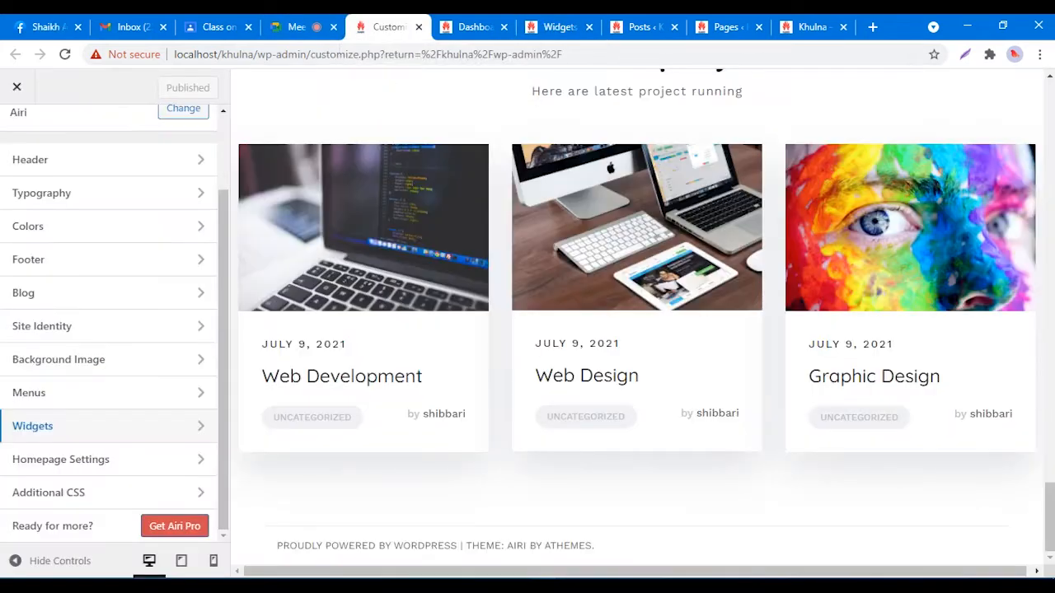
scroll(107, 426, up, 2)
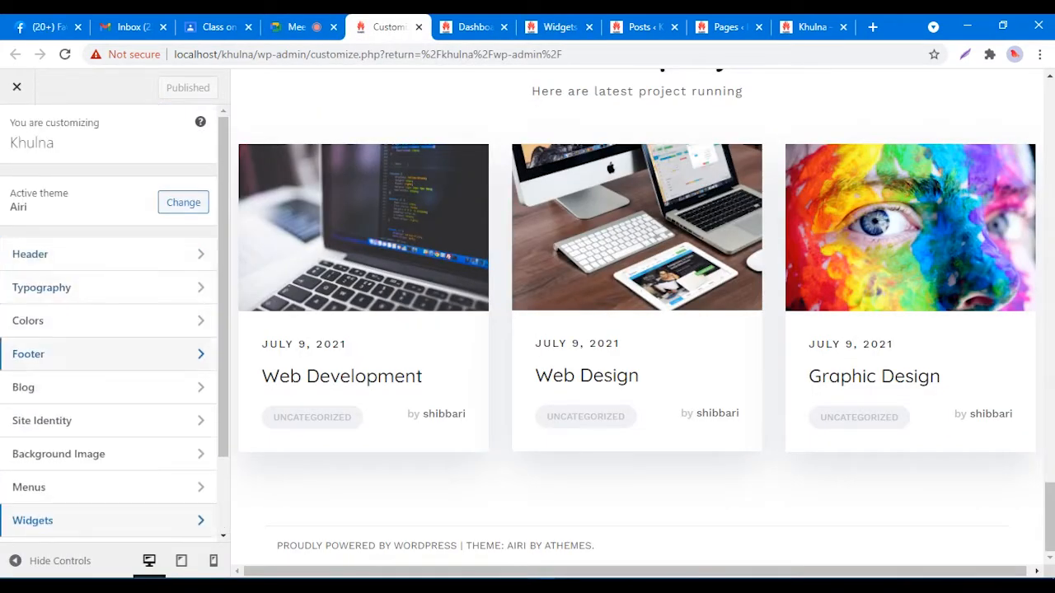
click(28, 354)
click(14, 260)
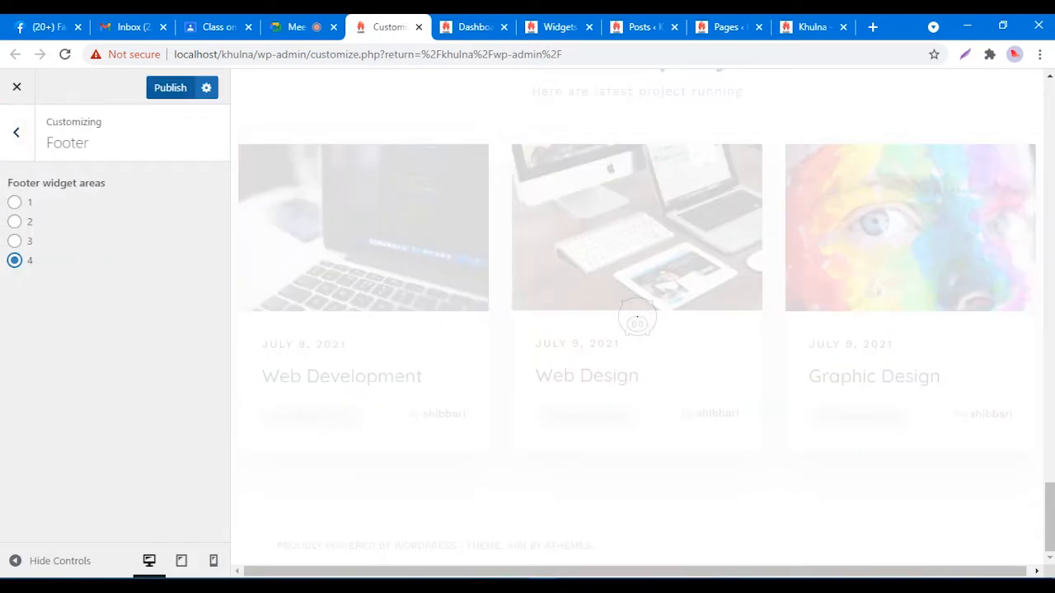
click(170, 87)
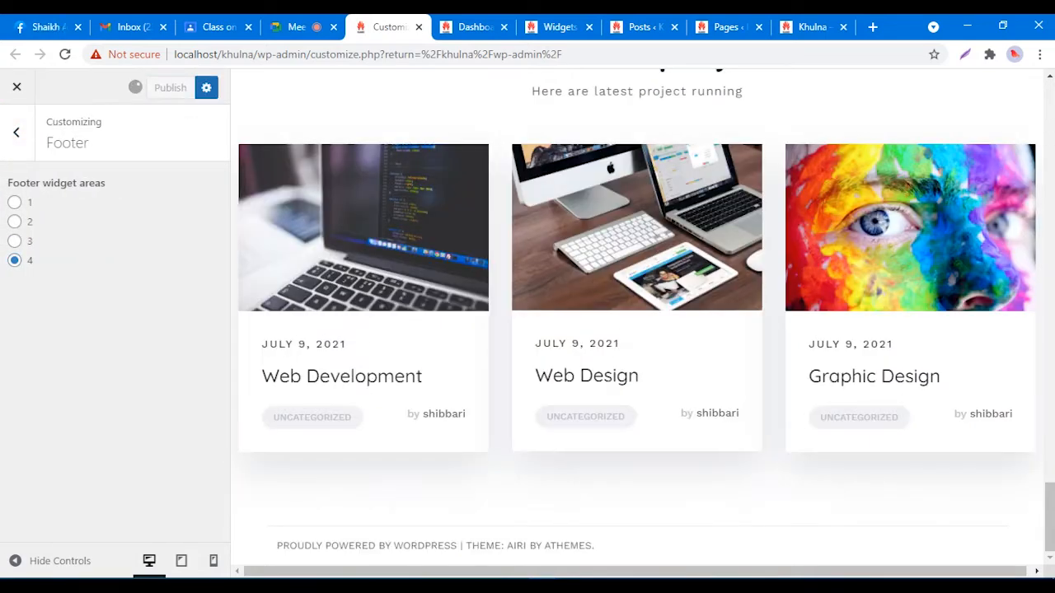
click(554, 26)
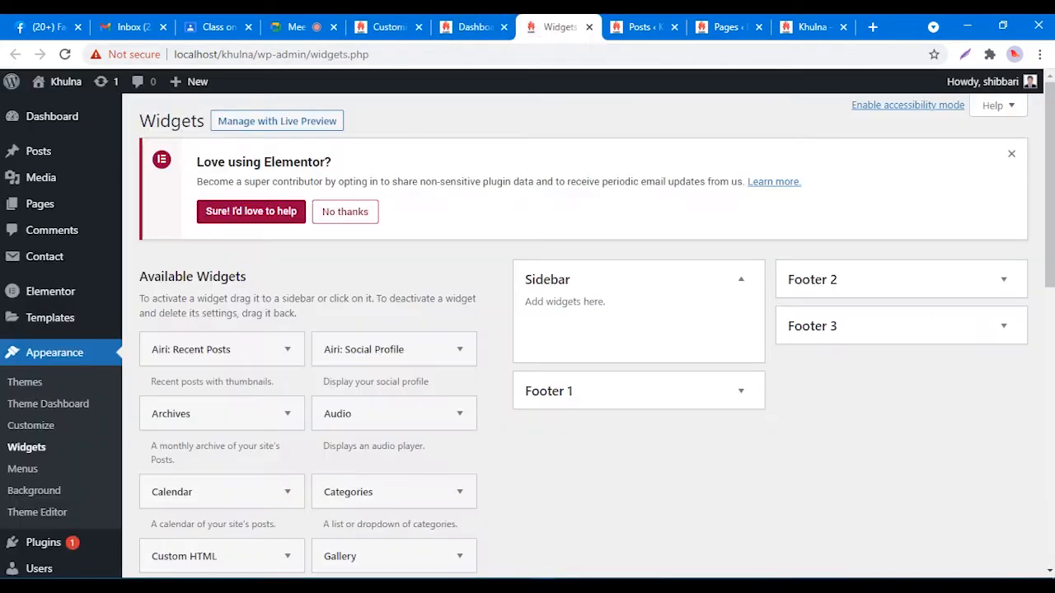
right_click(814, 161)
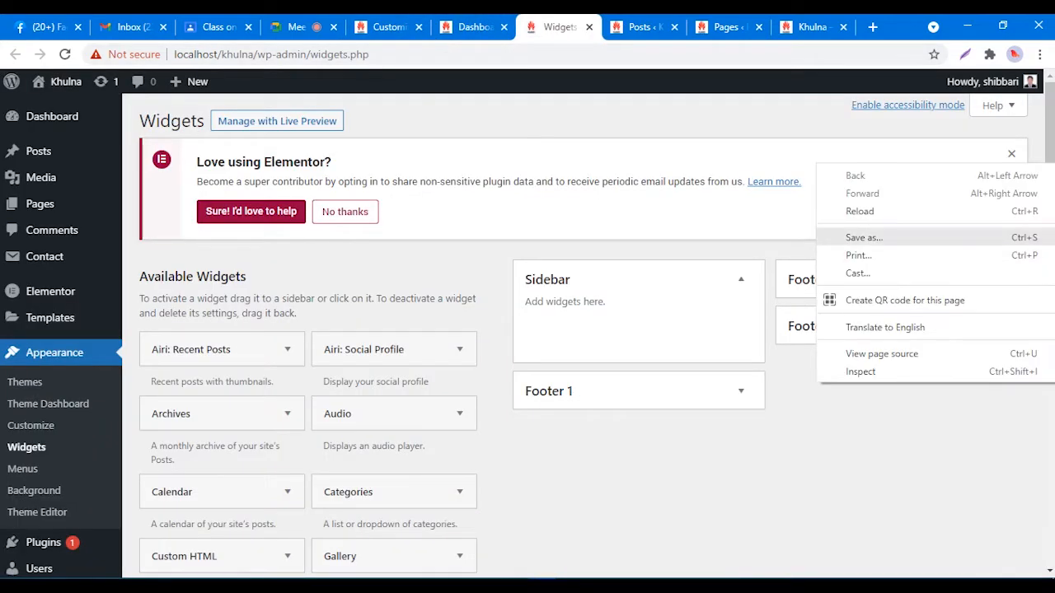
click(849, 211)
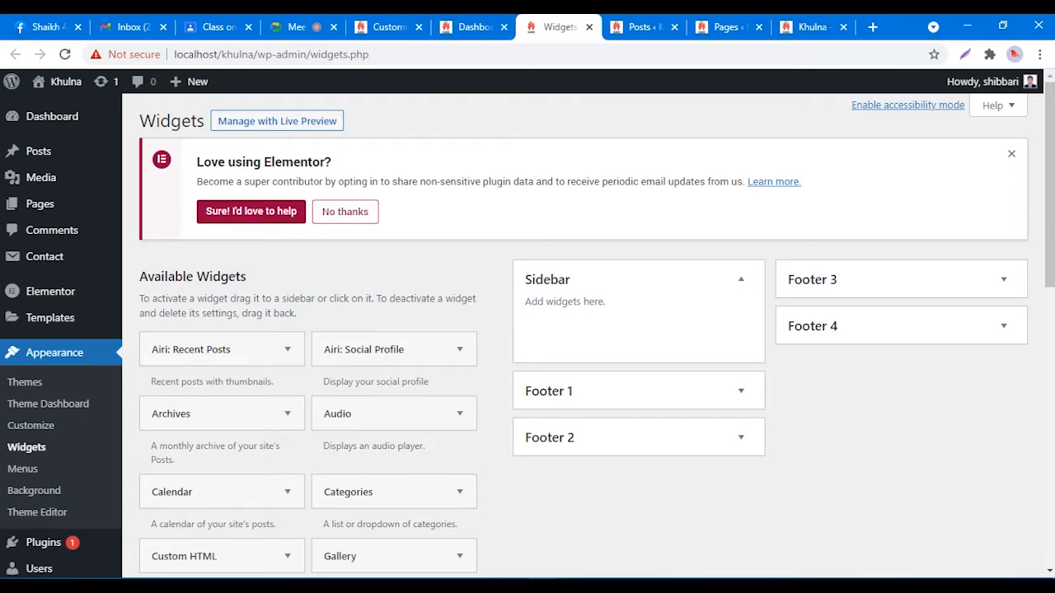
click(389, 26)
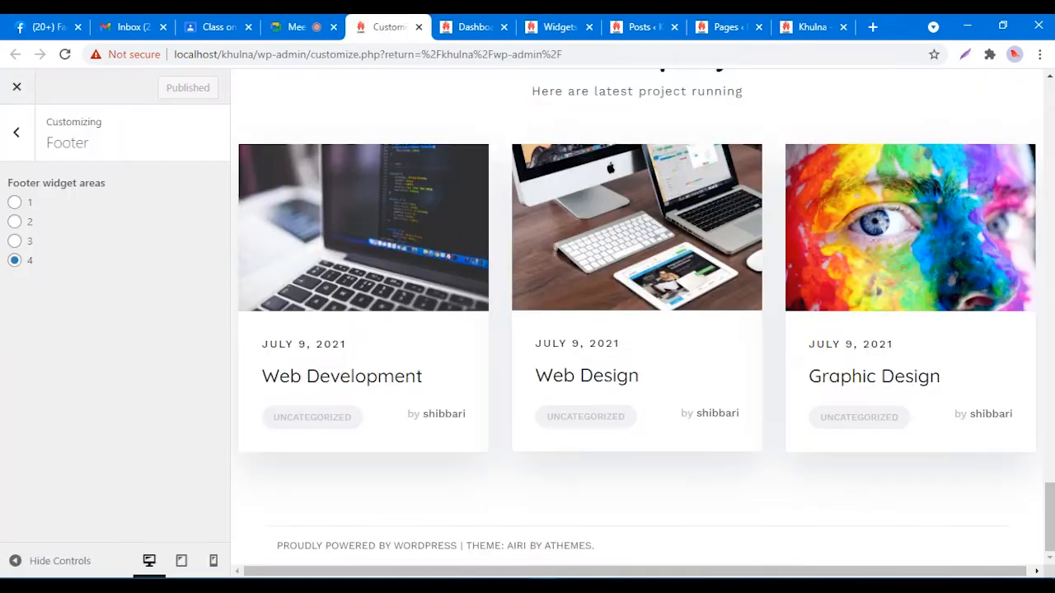
click(14, 240)
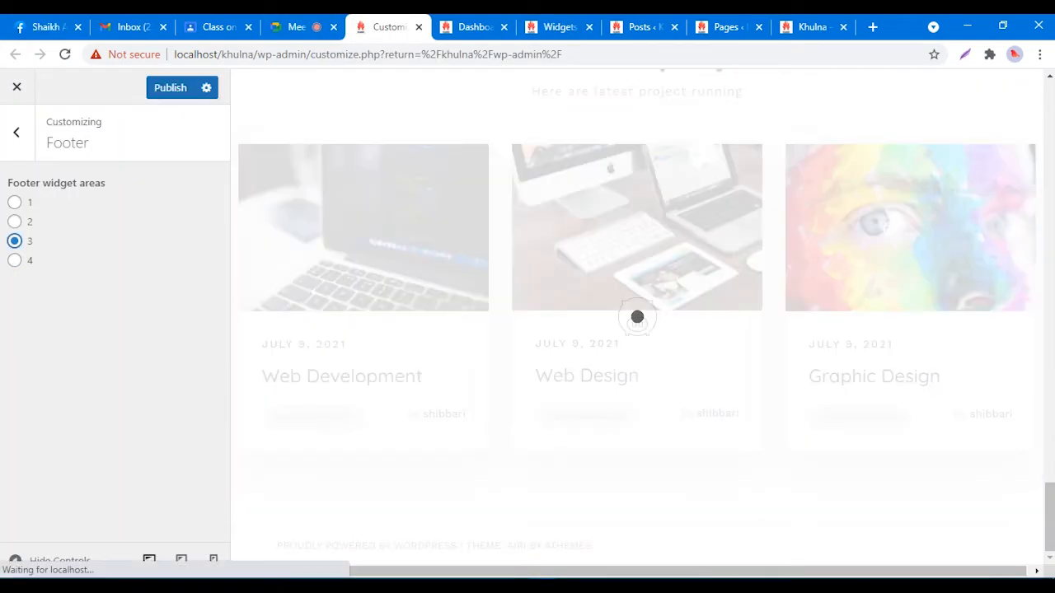
click(170, 88)
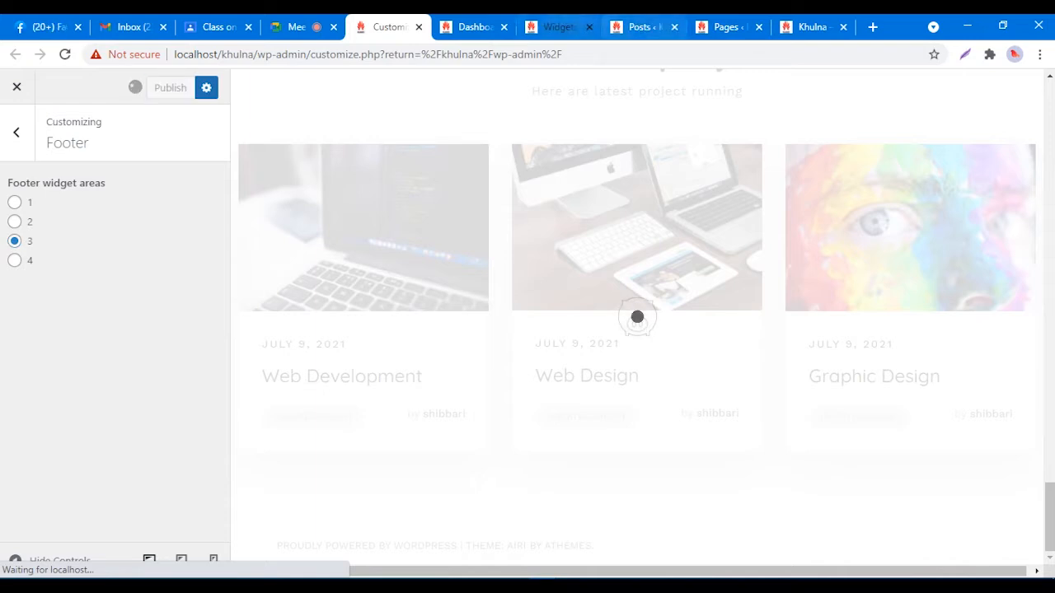
click(559, 26)
right_click(814, 152)
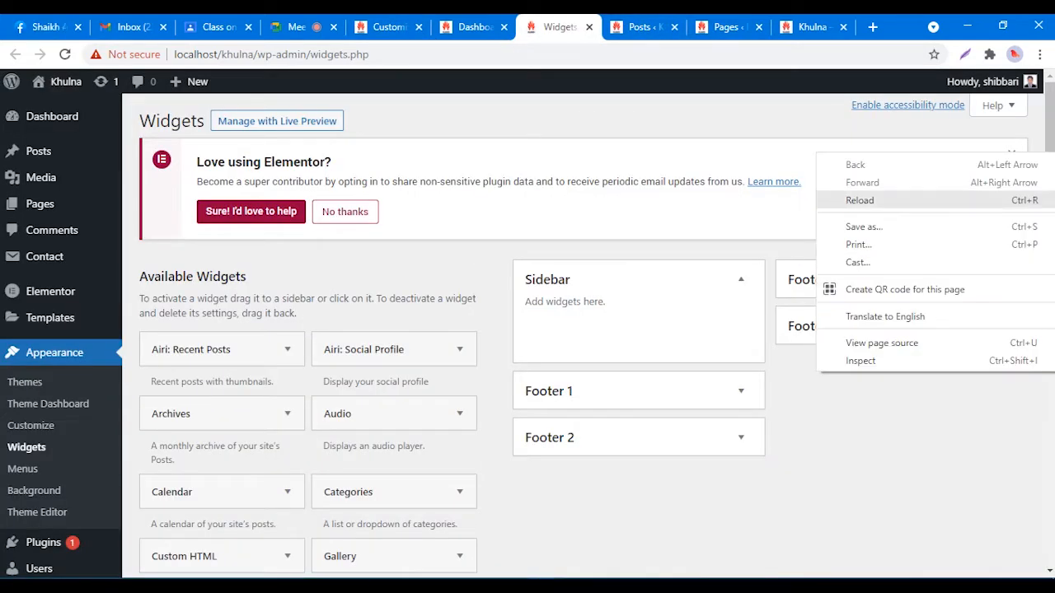
click(841, 201)
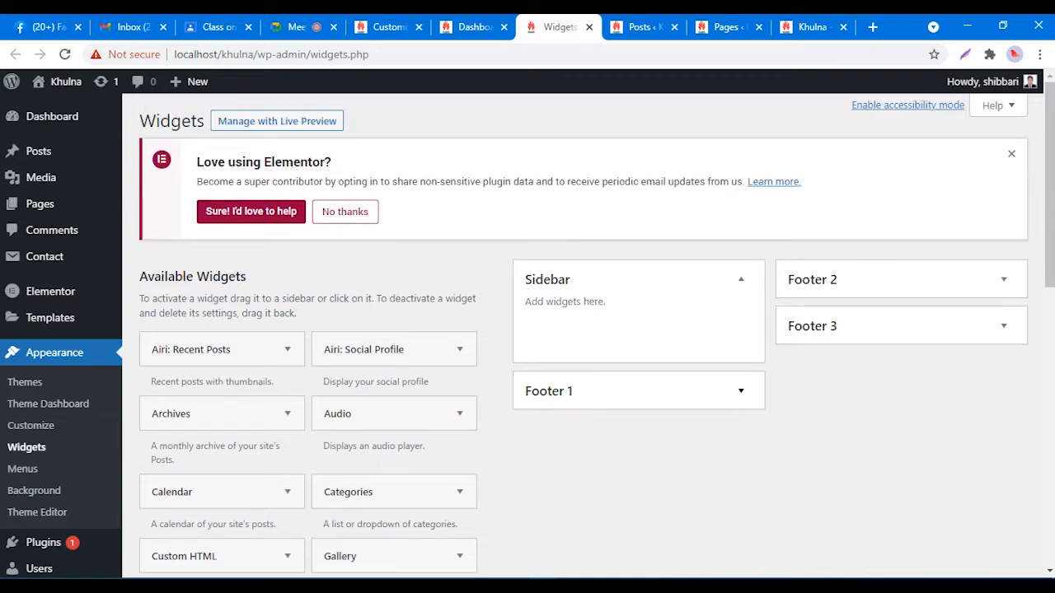
Step: Expand the Footer 1 widget area on the Widgets screen
click(741, 391)
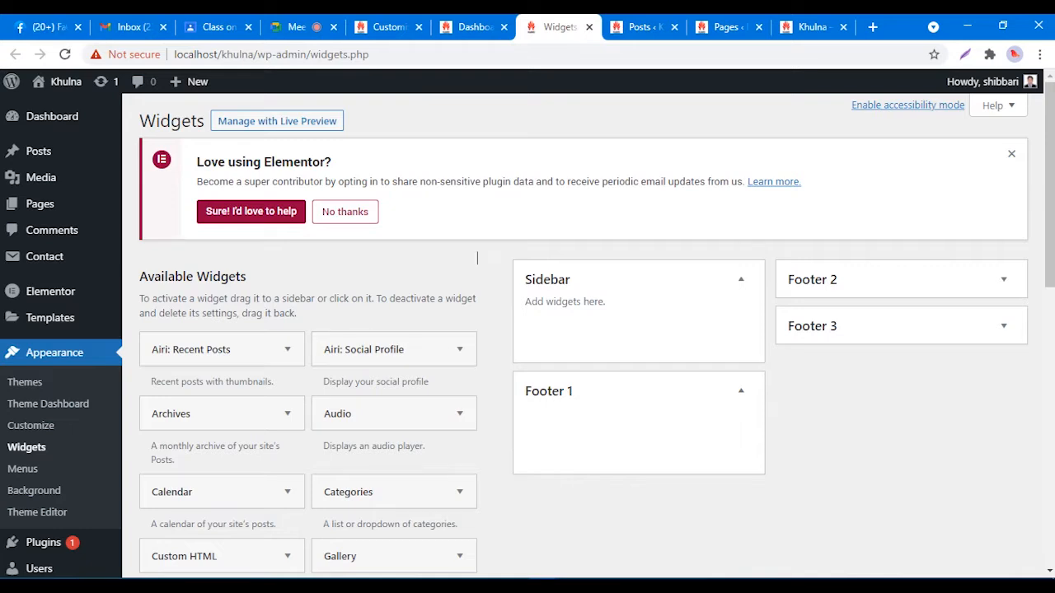
drag(475, 259, 473, 278)
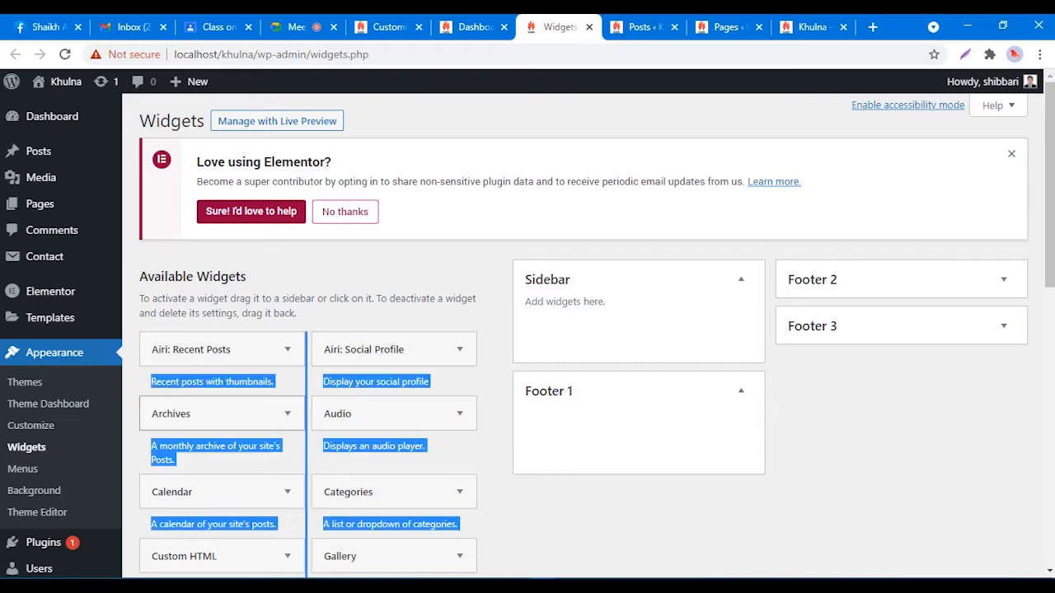
click(460, 350)
click(460, 349)
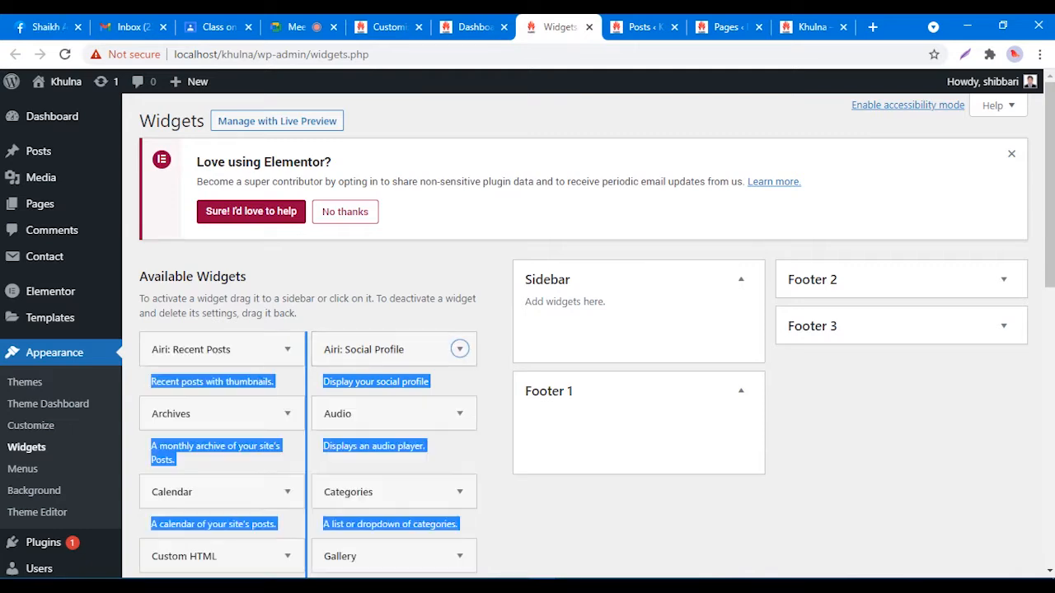
click(495, 356)
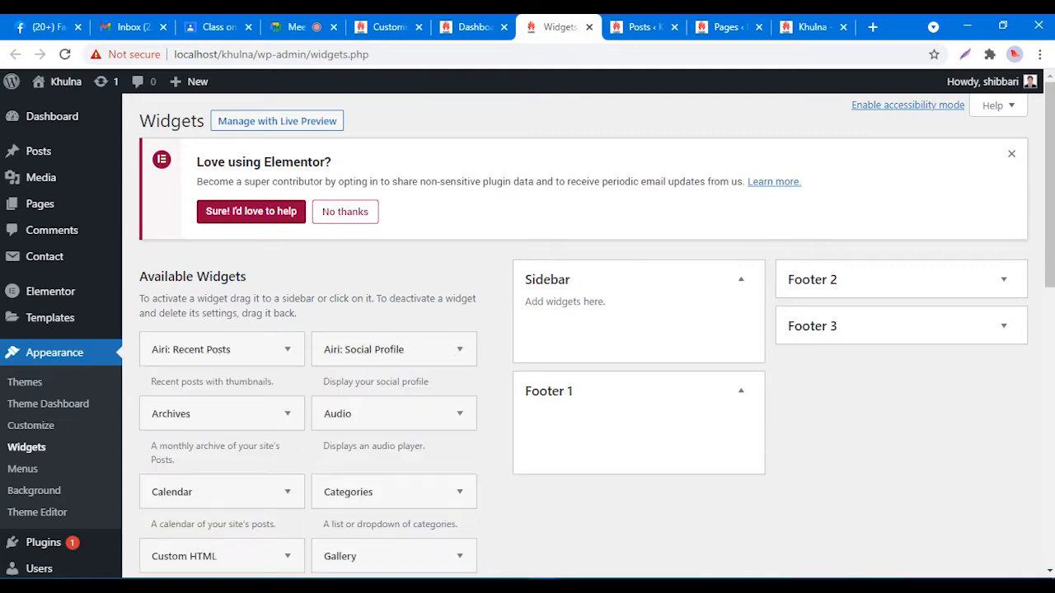
Step: Drag the Text widget from Available Widgets into Footer 1, then view the live site
scroll(528, 330, down, 2)
scroll(223, 445, down, 3)
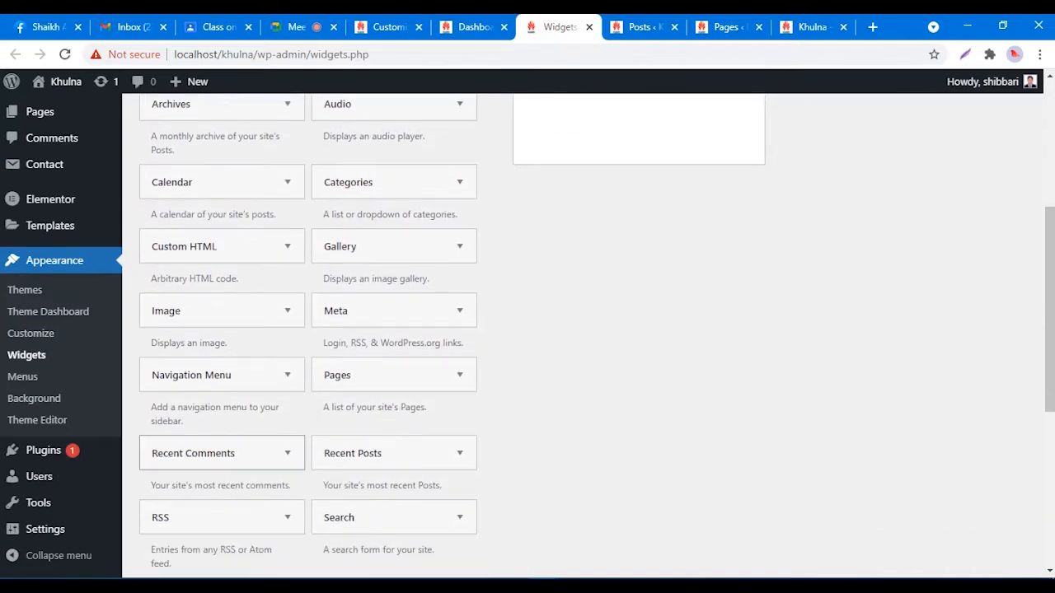
scroll(223, 445, down, 4)
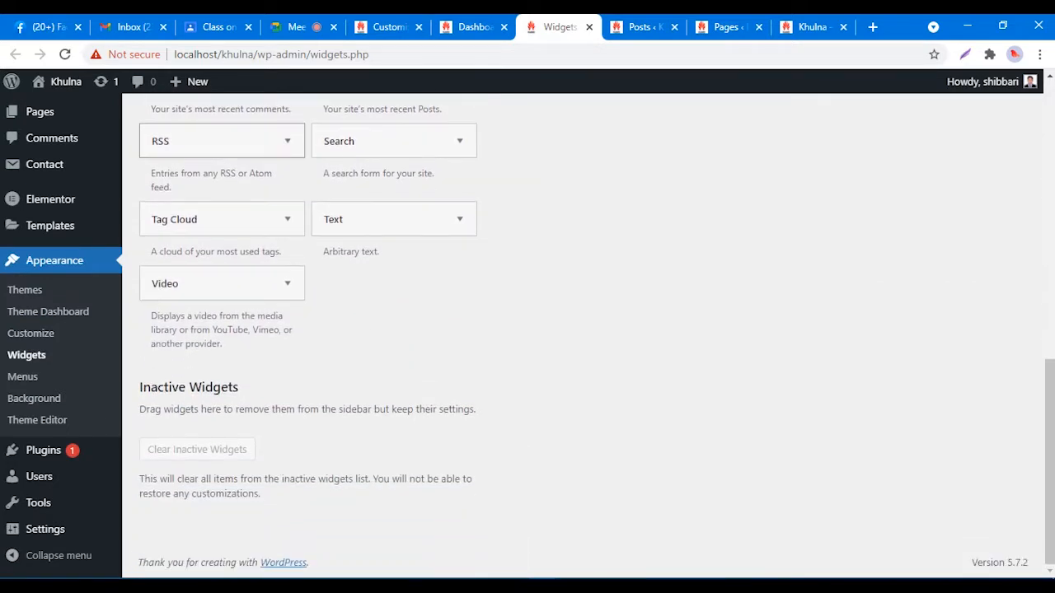
scroll(222, 445, up, 3)
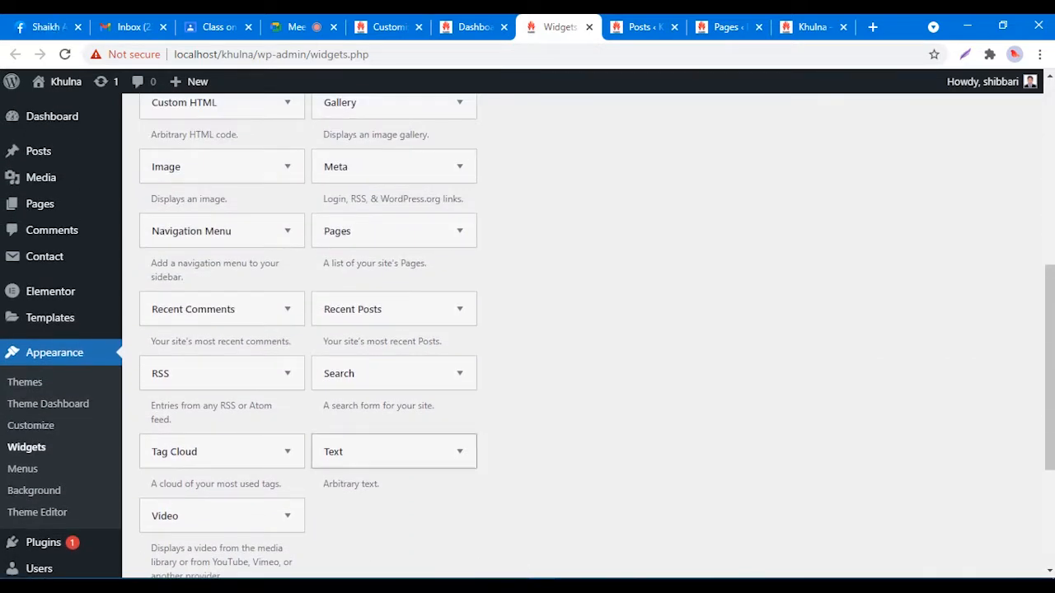
scroll(394, 451, up, 1)
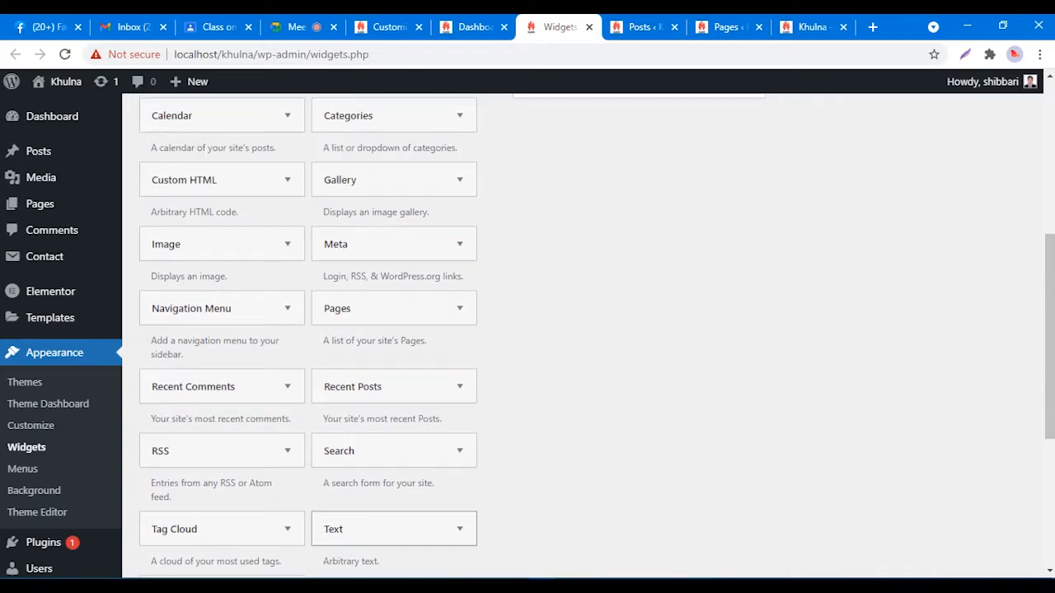
drag(394, 528, 649, 364)
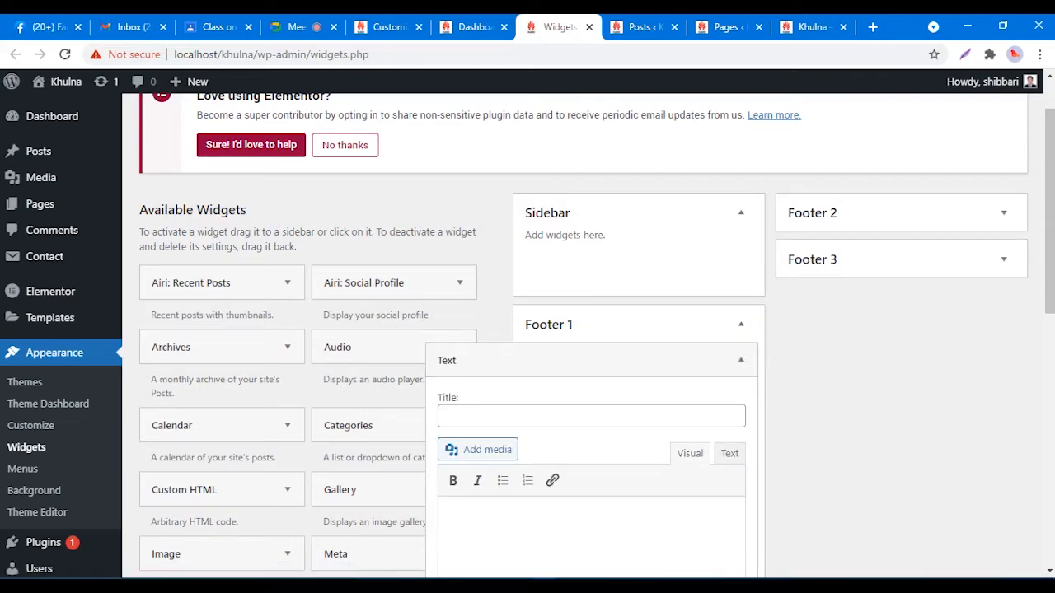
scroll(577, 329, down, 1)
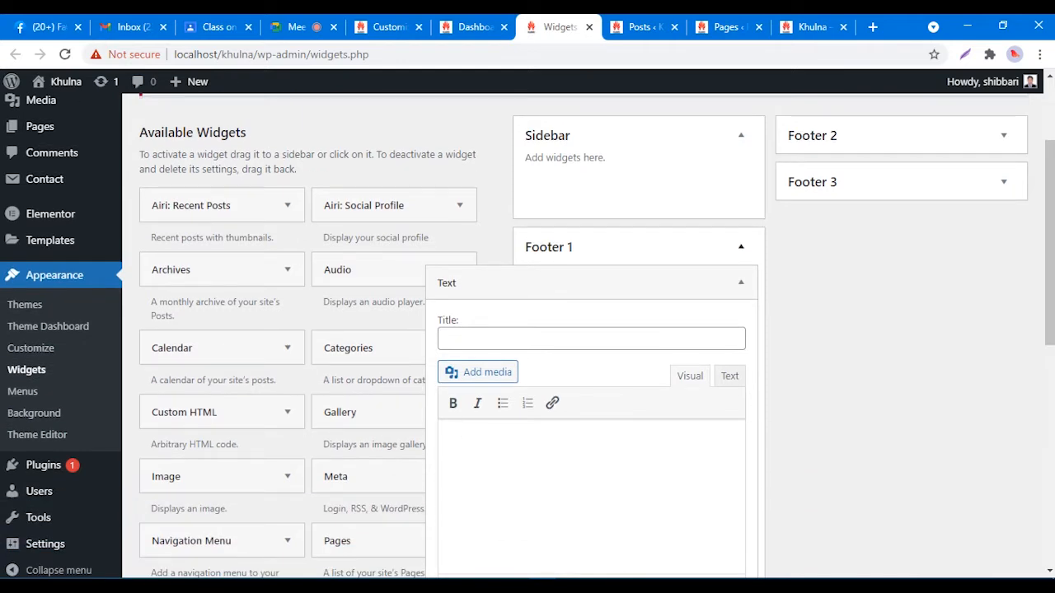
scroll(577, 329, up, 2)
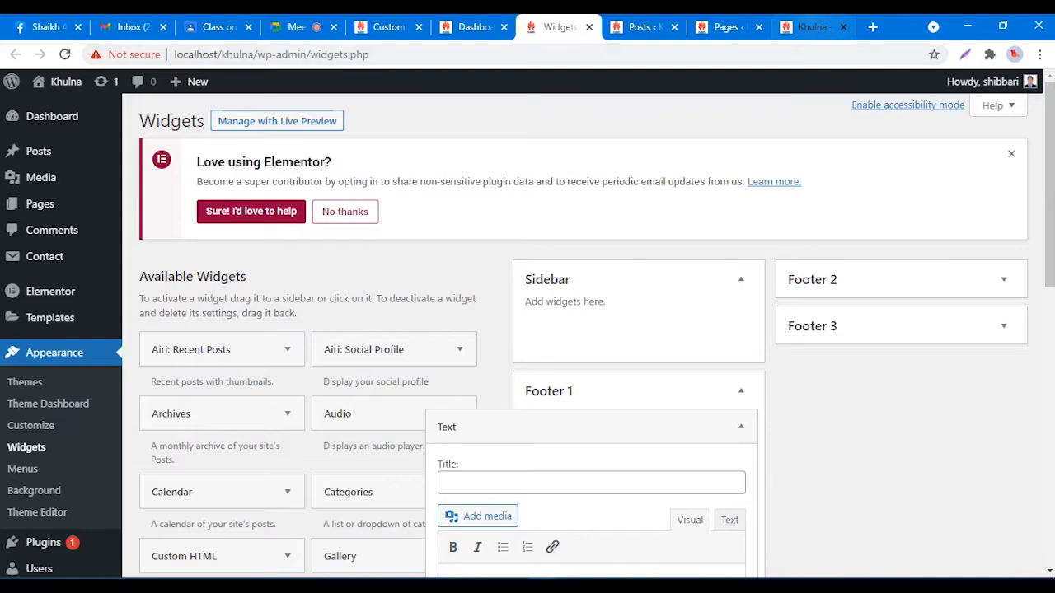
click(812, 26)
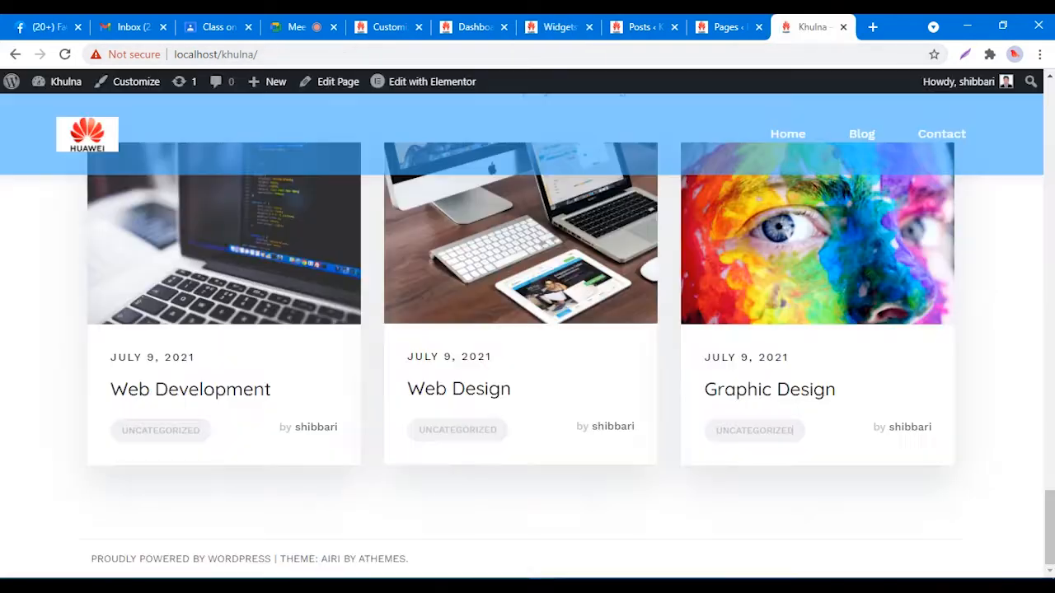
Step: Scroll through the live Khulna front page, then return to the Text widget's title field
scroll(527, 329, up, 8)
scroll(527, 330, up, 8)
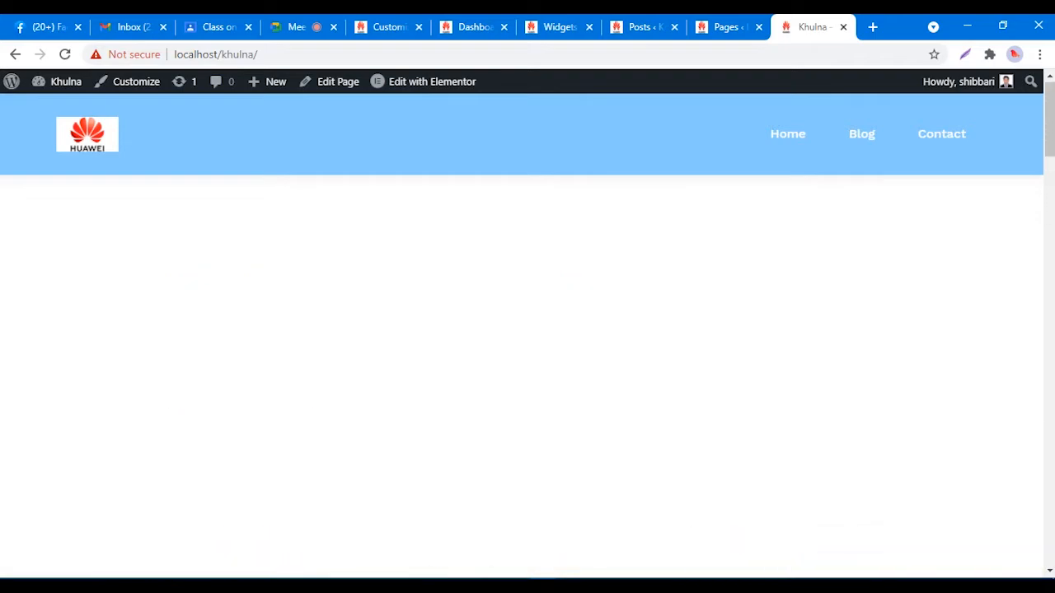
scroll(527, 329, down, 10)
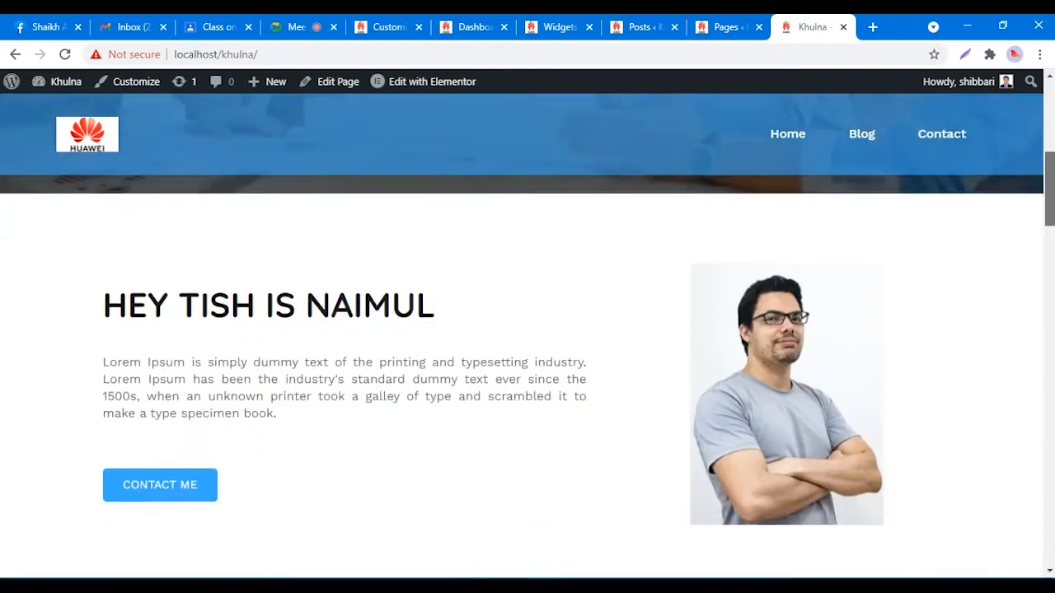
drag(1049, 453, 1048, 527)
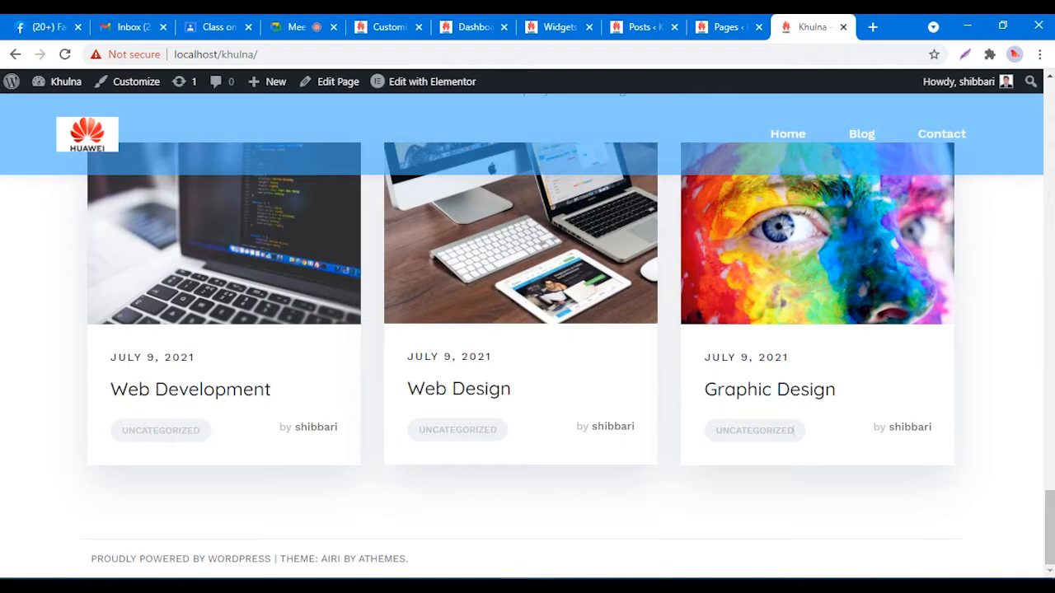
click(558, 26)
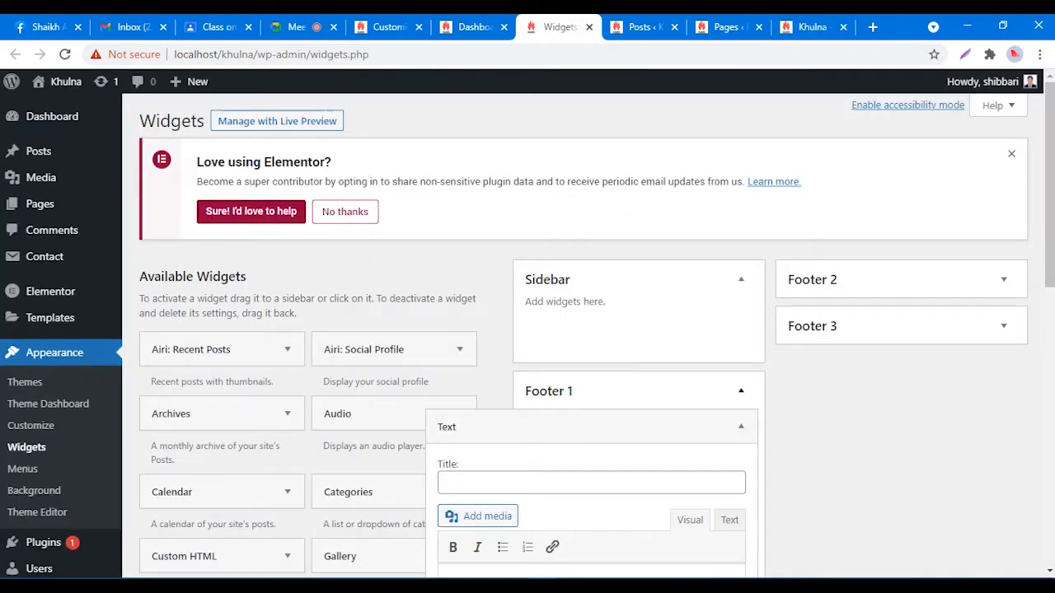
click(505, 480)
Step: Enter 'Khulna Portfolio' as the Footer 1 Text widget's title
scroll(504, 478, down, 1)
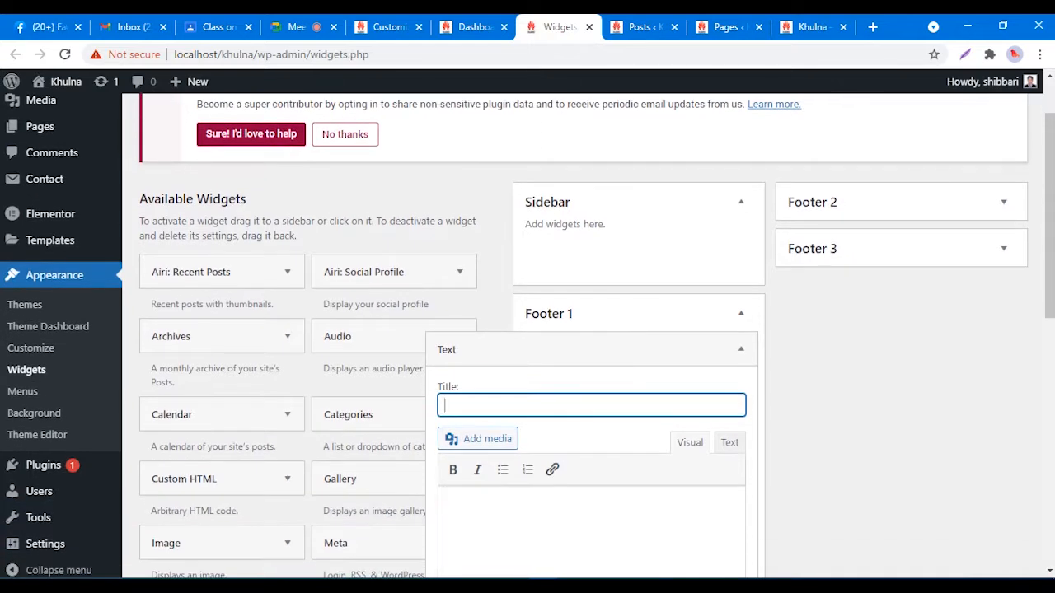
text(Khulna Poor)
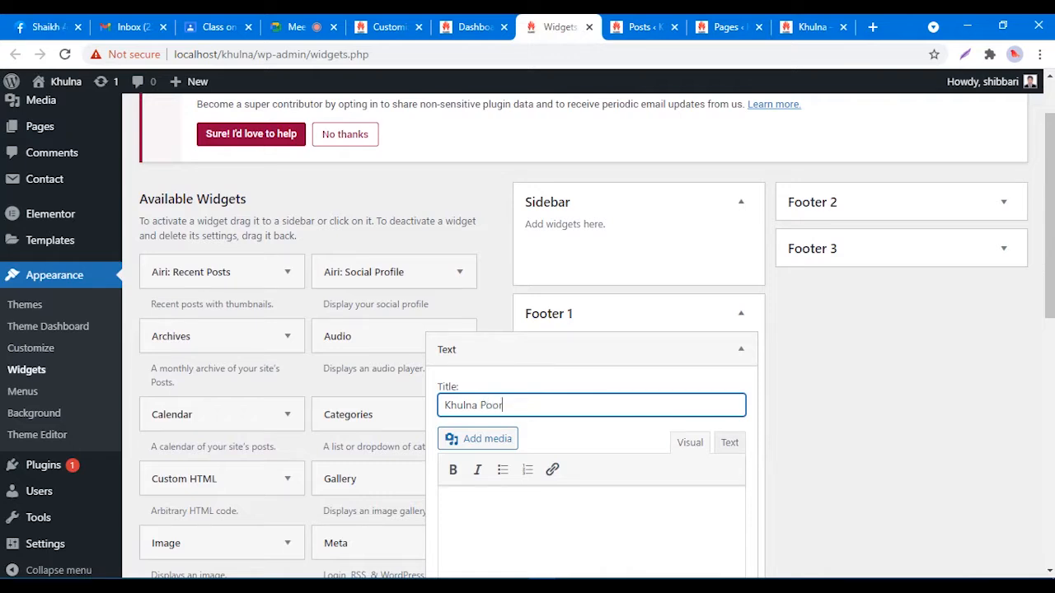
text(tf)
text(fo)
text(lio)
text( Website)
key(ctrl+shift+Left)
key(BackSpace)
click(458, 387)
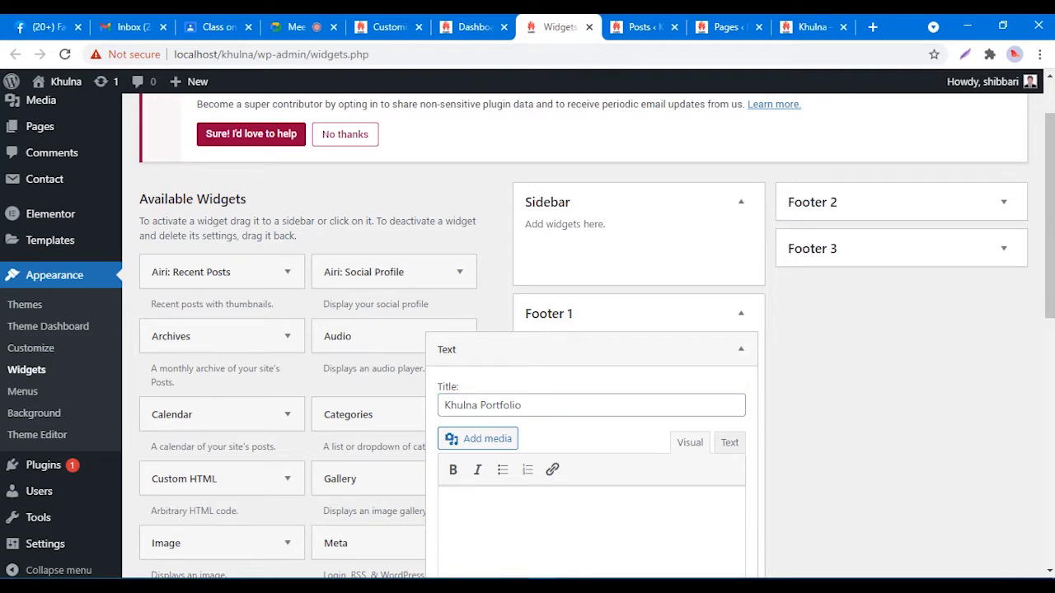
Step: Save the Khulna Portfolio Text widget
scroll(438, 387, down, 1)
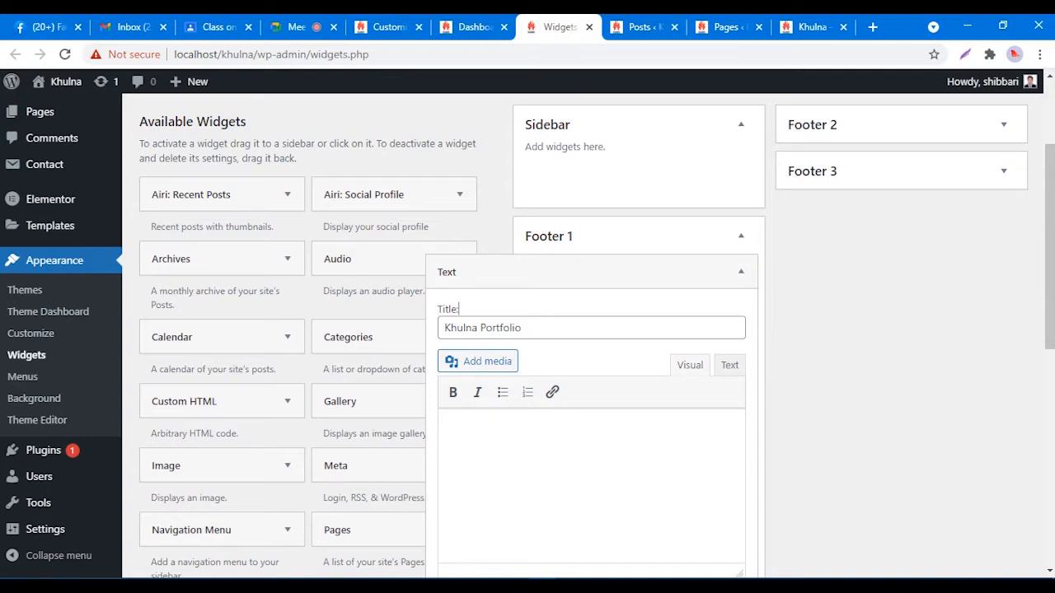
click(741, 272)
click(741, 272)
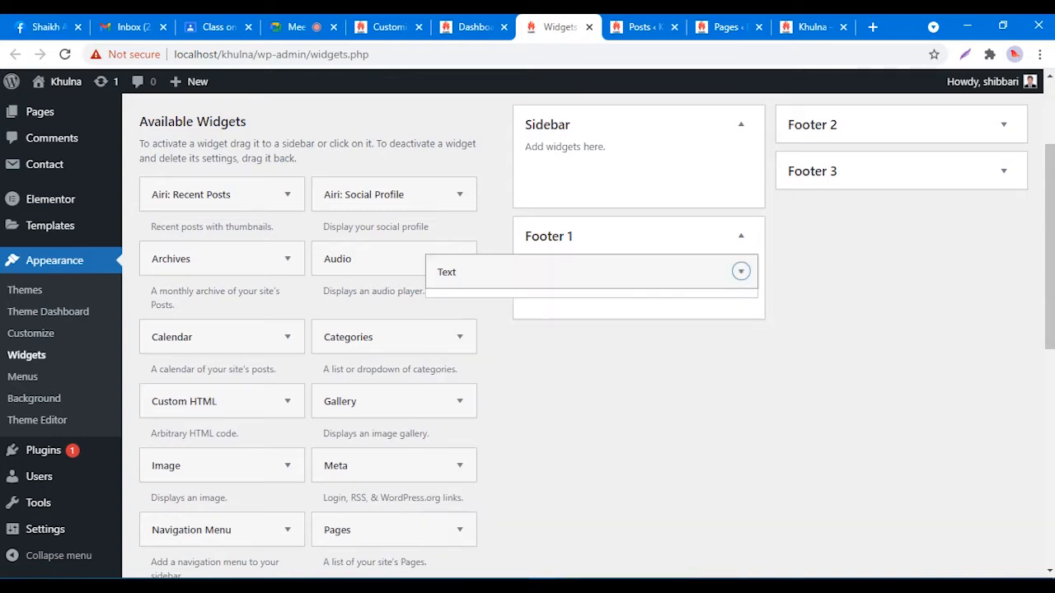
scroll(740, 273, down, 4)
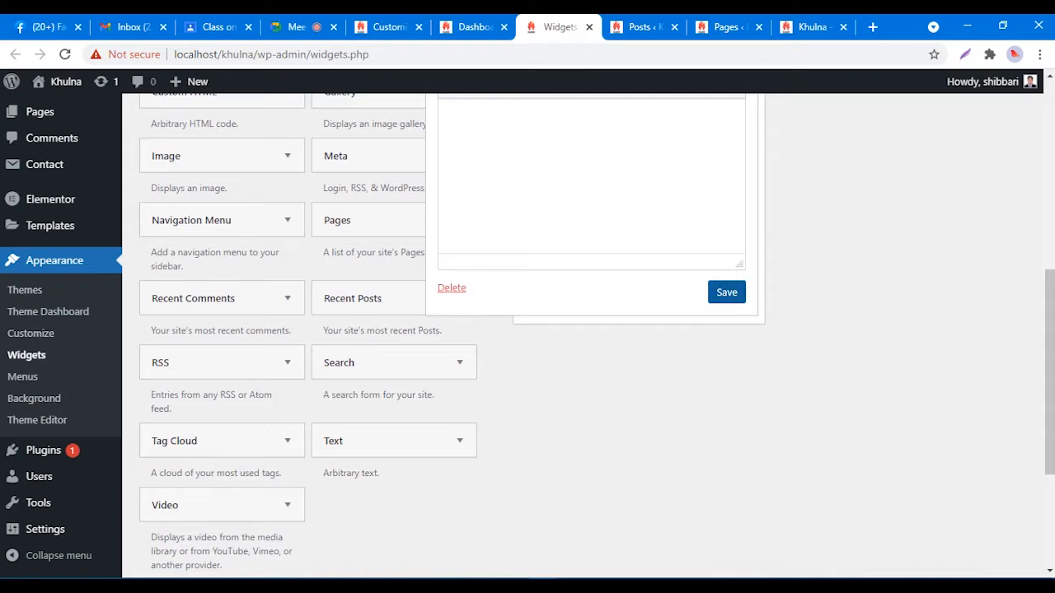
scroll(577, 330, up, 3)
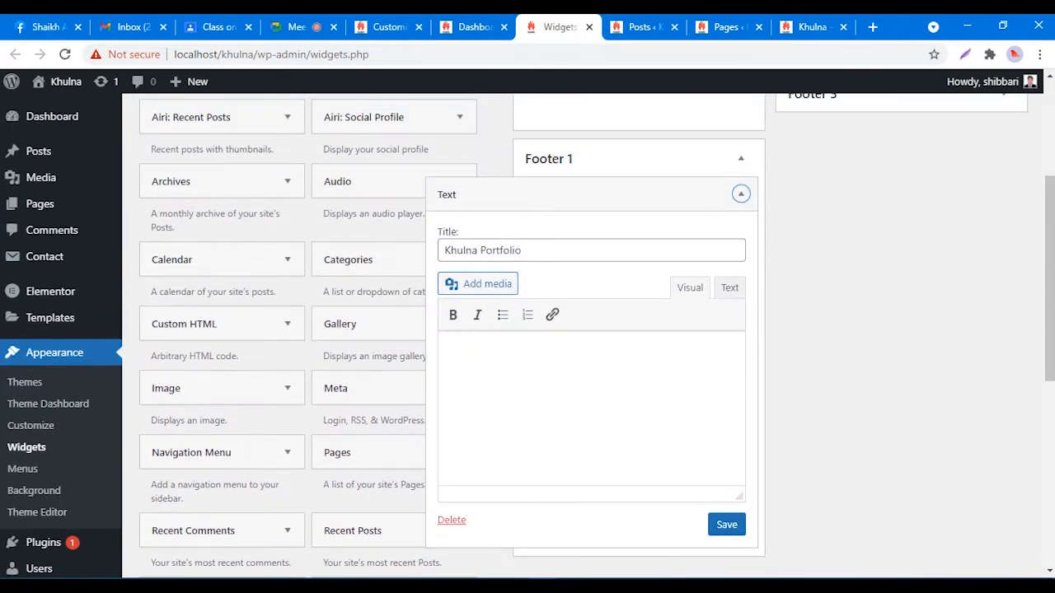
scroll(527, 330, down, 1)
click(726, 447)
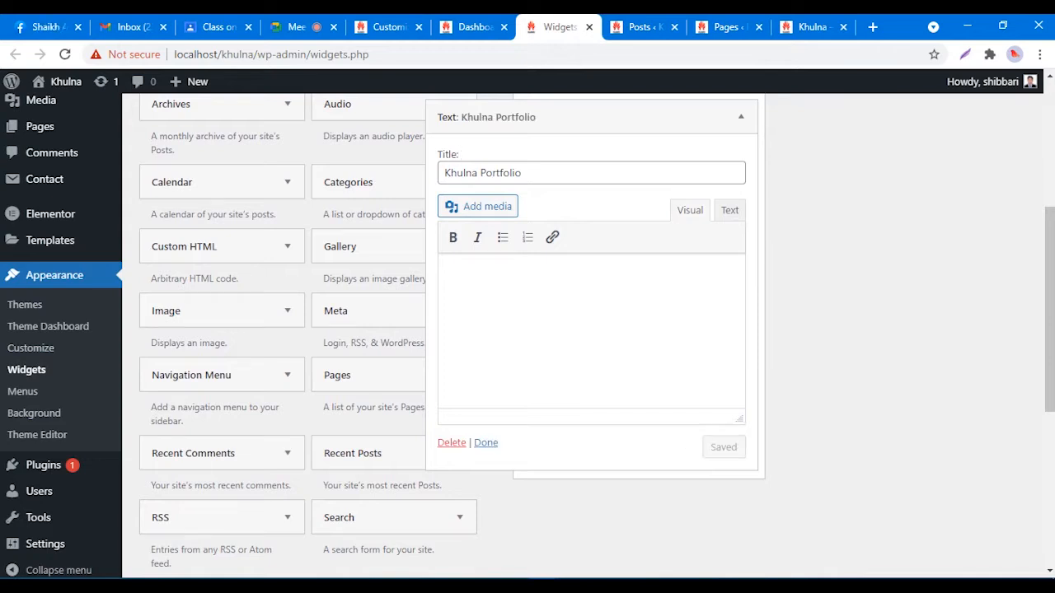
Step: Reload the live Khulna site and check the Khulna Portfolio footer heading
click(812, 27)
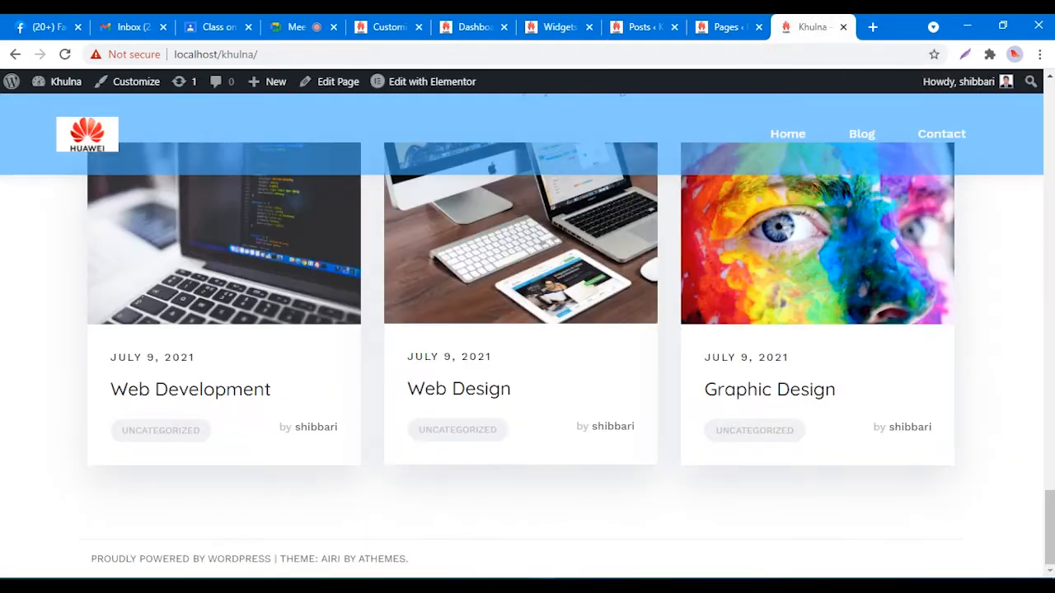
right_click(816, 254)
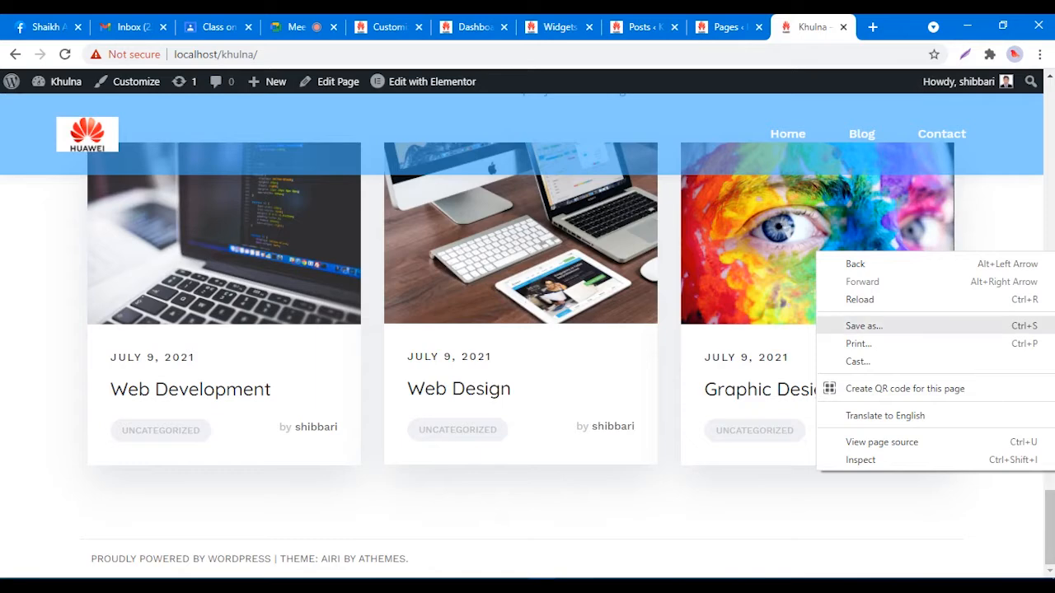
click(859, 299)
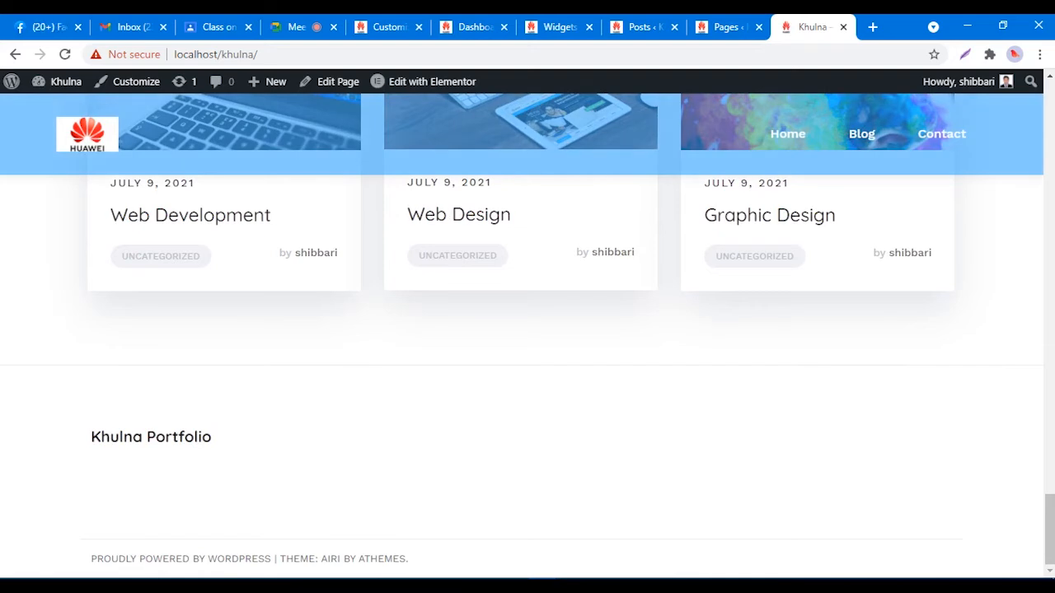
drag(90, 437, 212, 436)
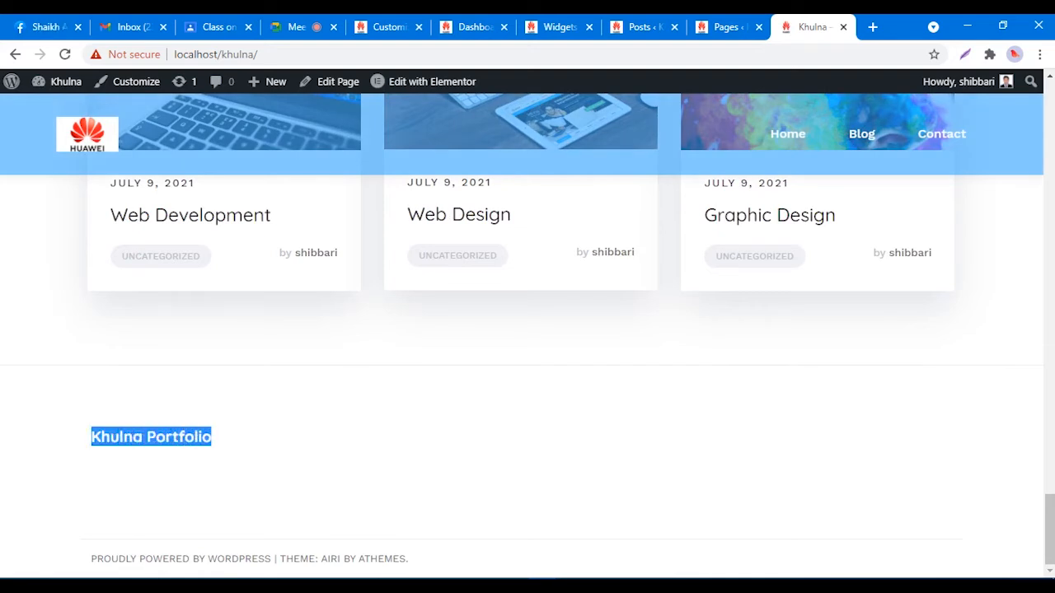
click(223, 438)
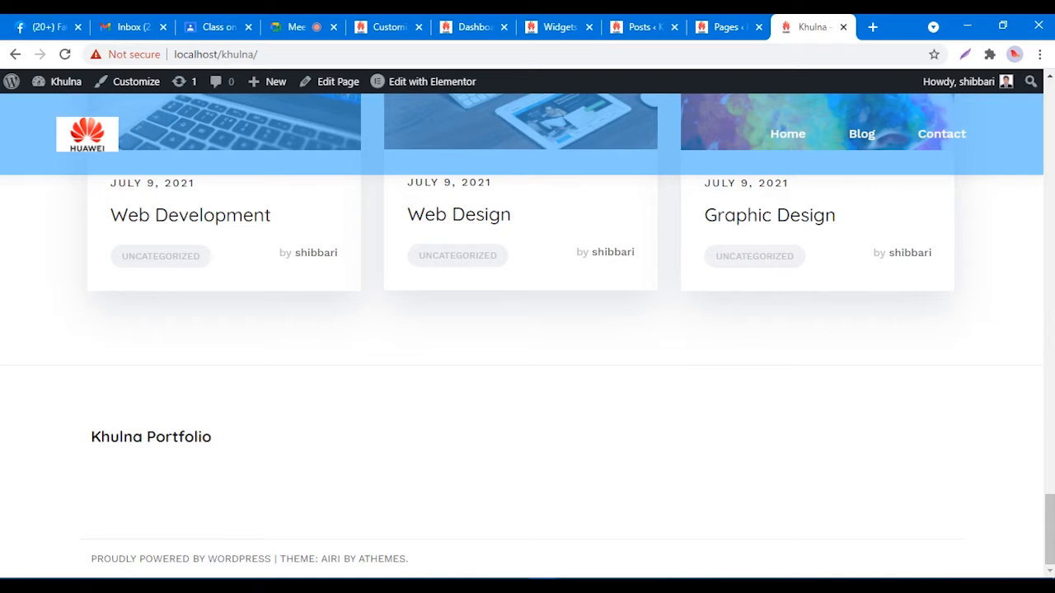
drag(91, 436, 213, 438)
click(227, 443)
Step: Add a bulleted 'Khulna is a Division' line to the widget body and save
click(560, 27)
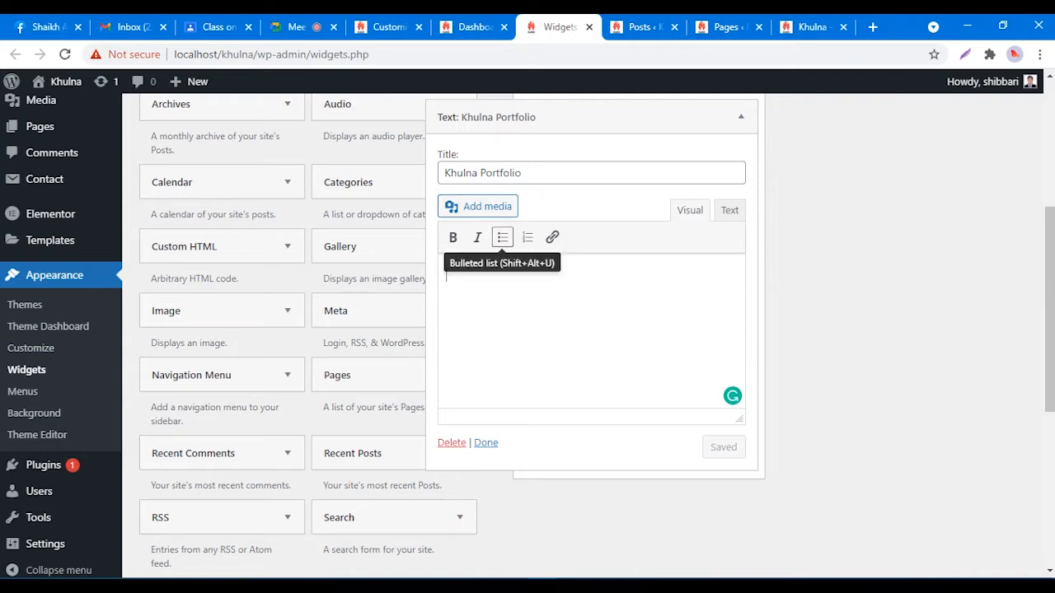
click(503, 237)
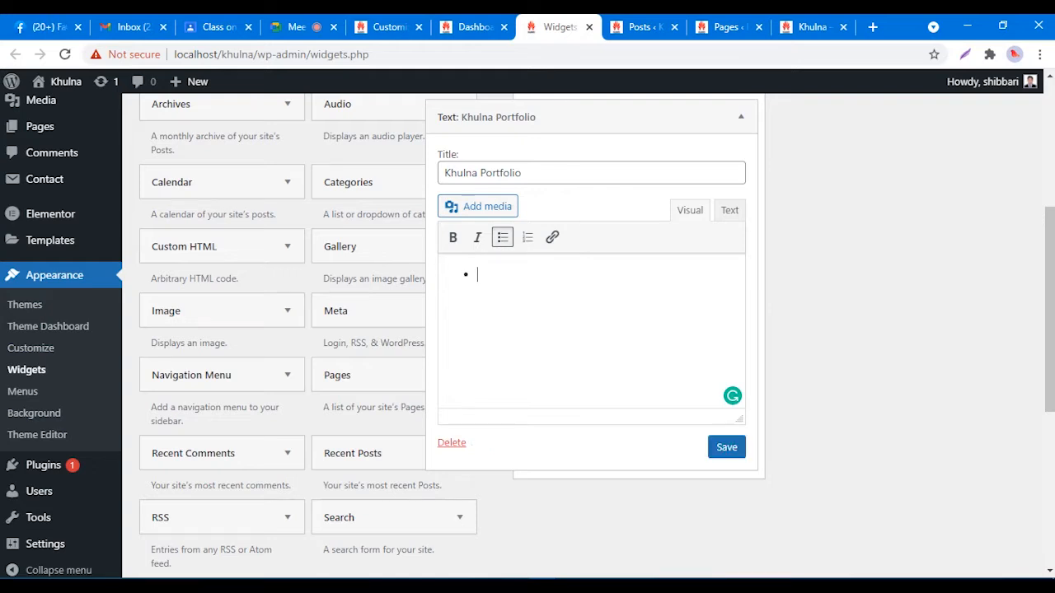
text(Khulna is a Divi)
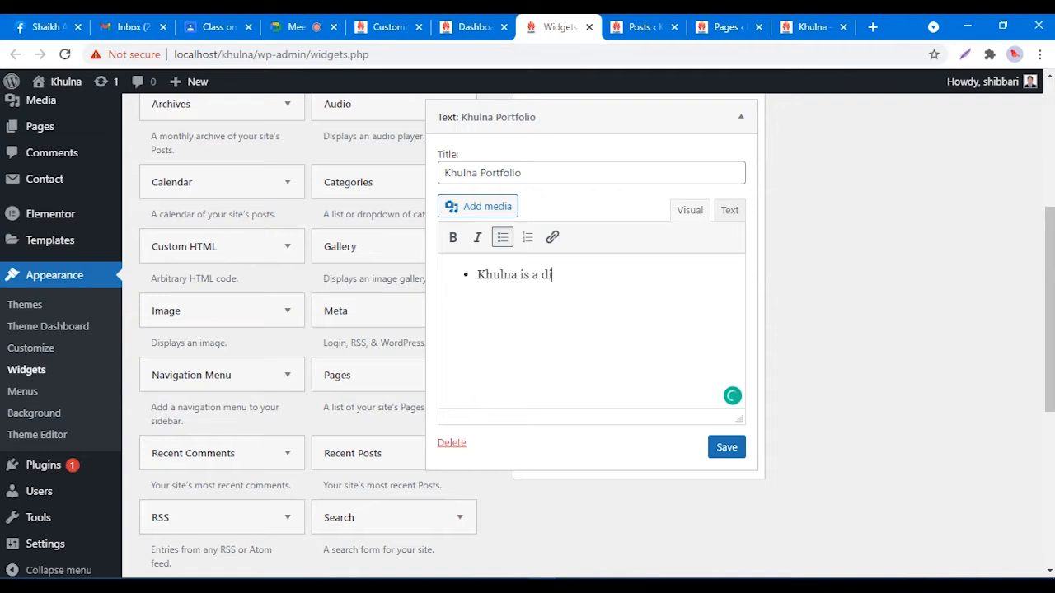
text(sioon)
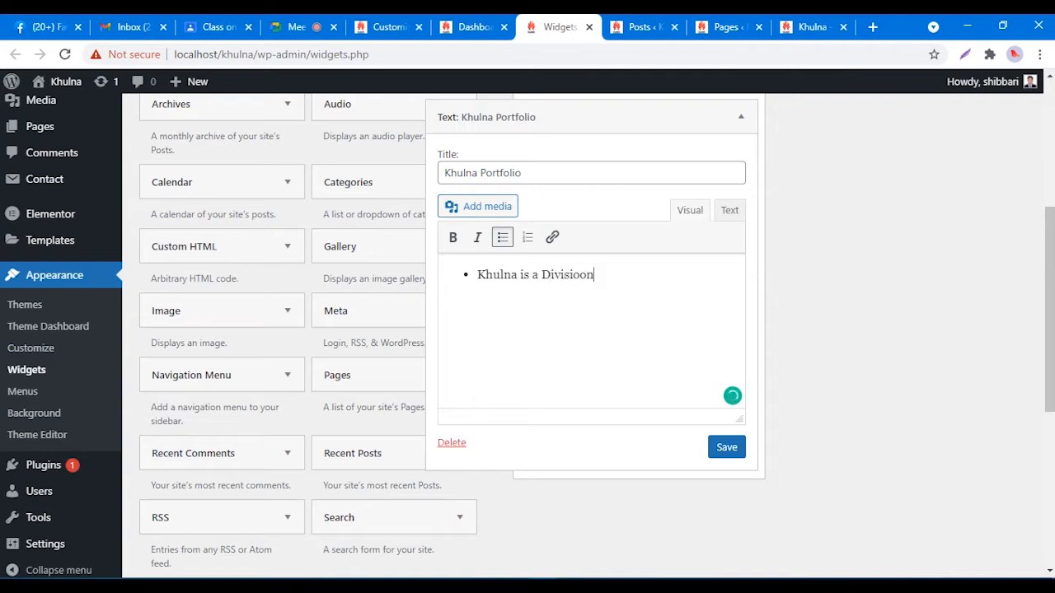
key(BackSpace)
key(BackSpace)
text(n)
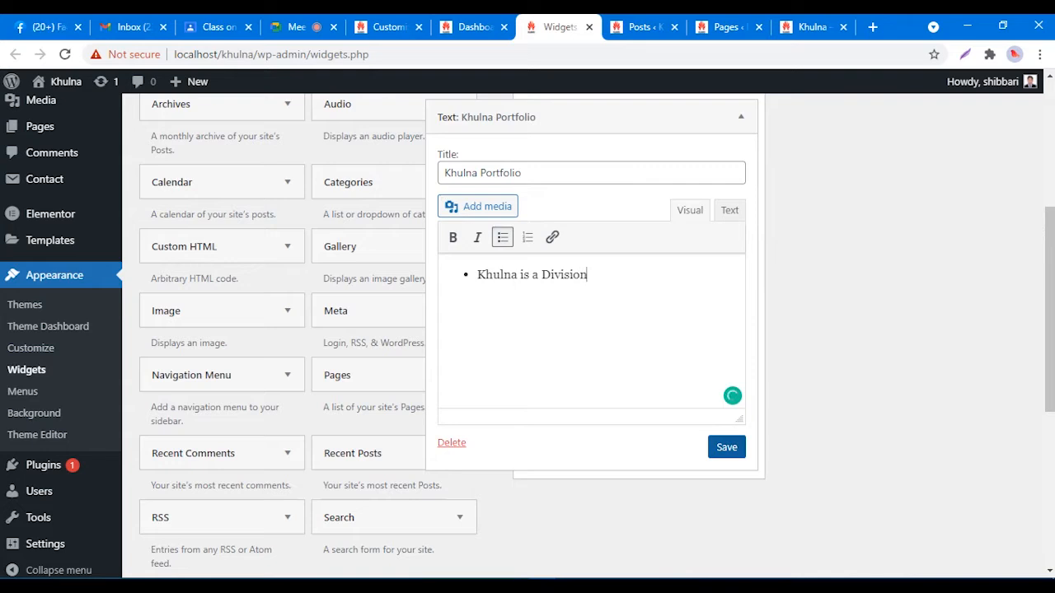
click(726, 446)
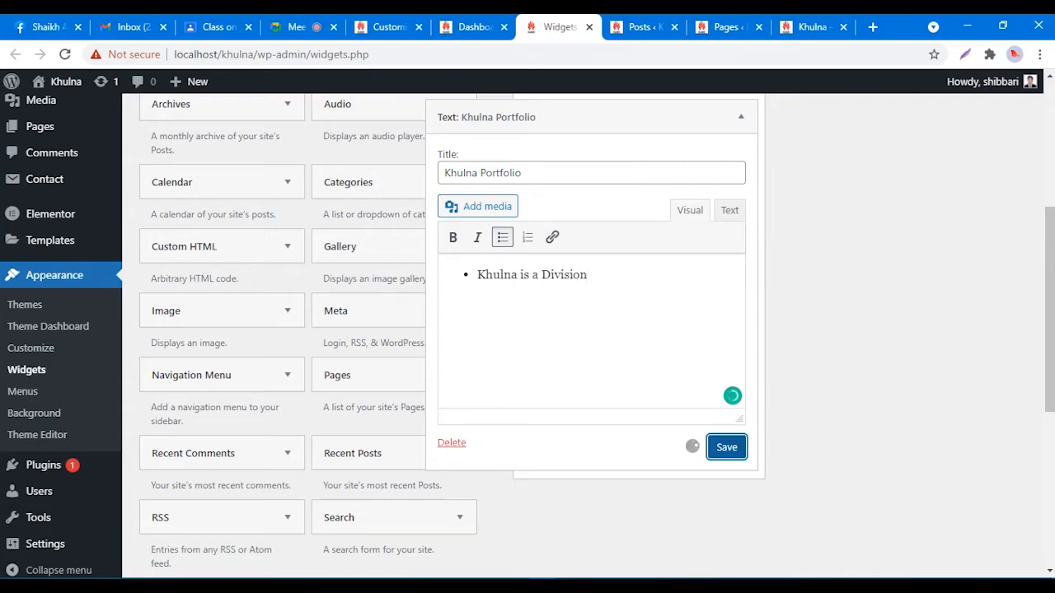
Step: Reload the live site to confirm 'Khulna is a Division', then select that line in the widget
click(811, 27)
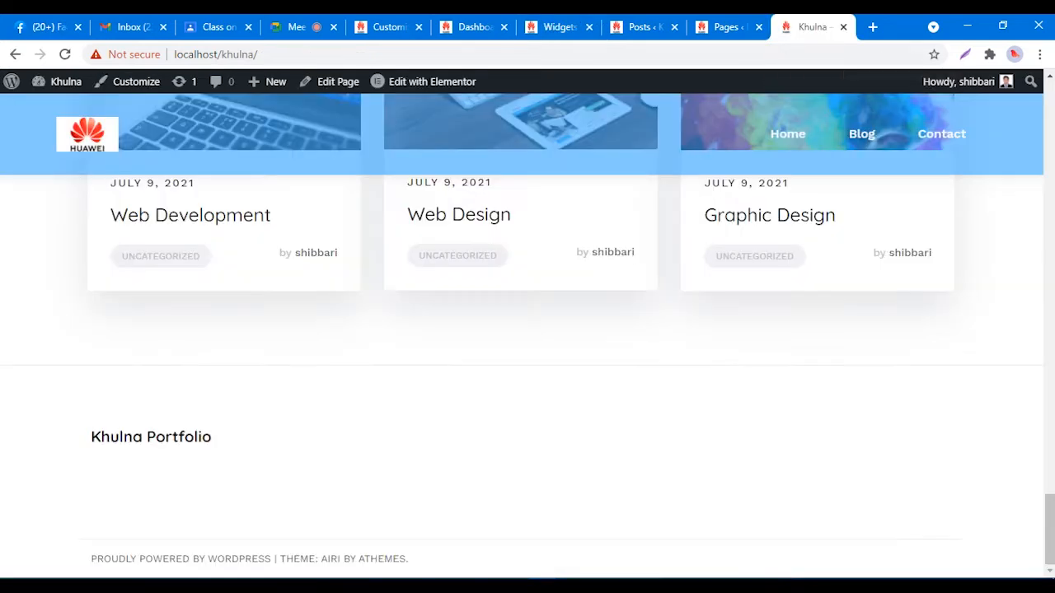
right_click(681, 332)
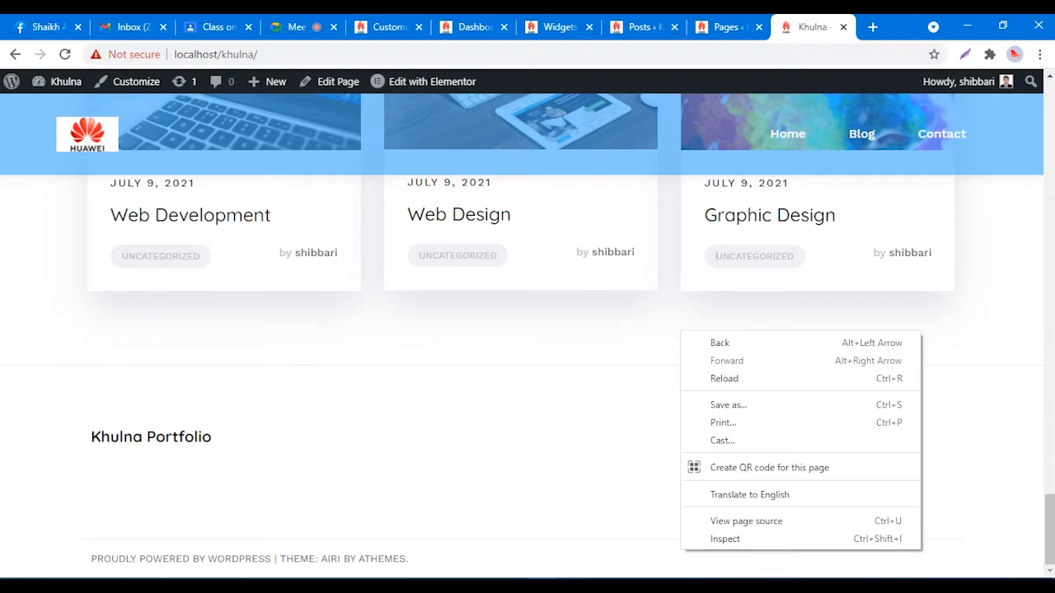
click(708, 377)
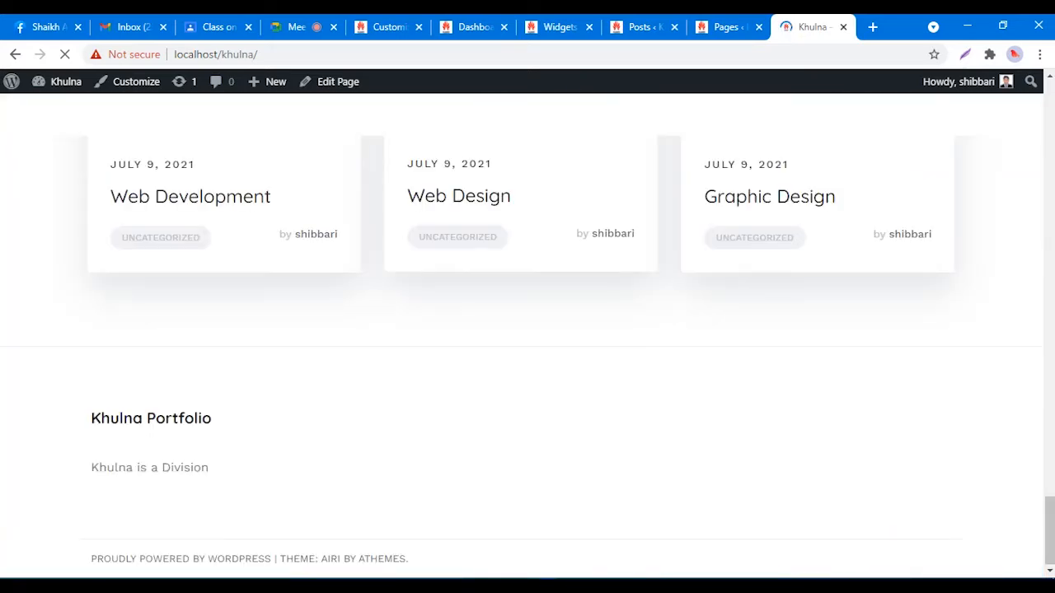
drag(91, 467, 208, 467)
click(157, 467)
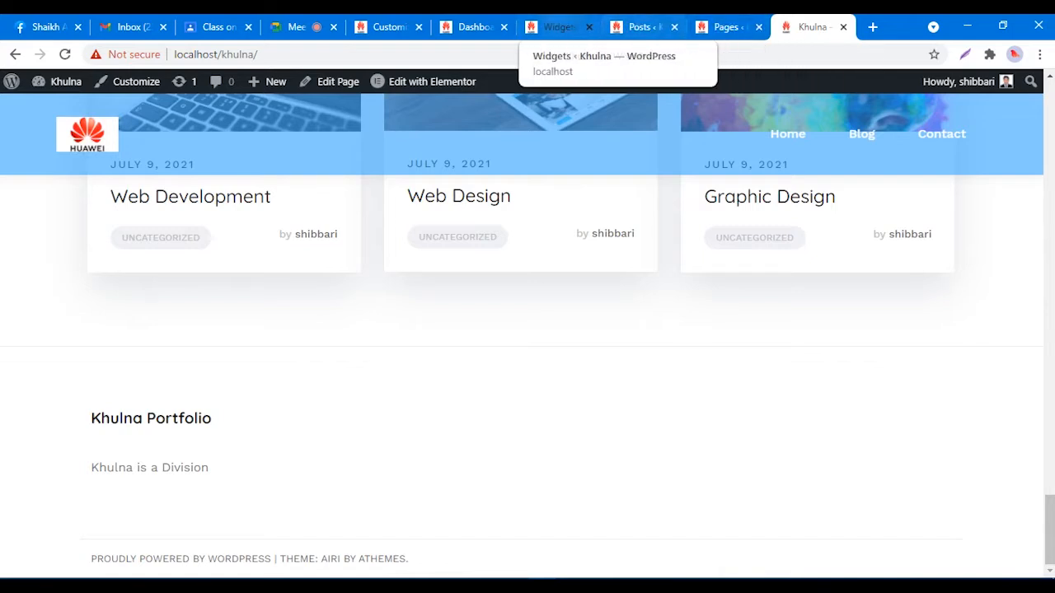
click(558, 28)
drag(588, 274, 477, 274)
key(ctrl+c)
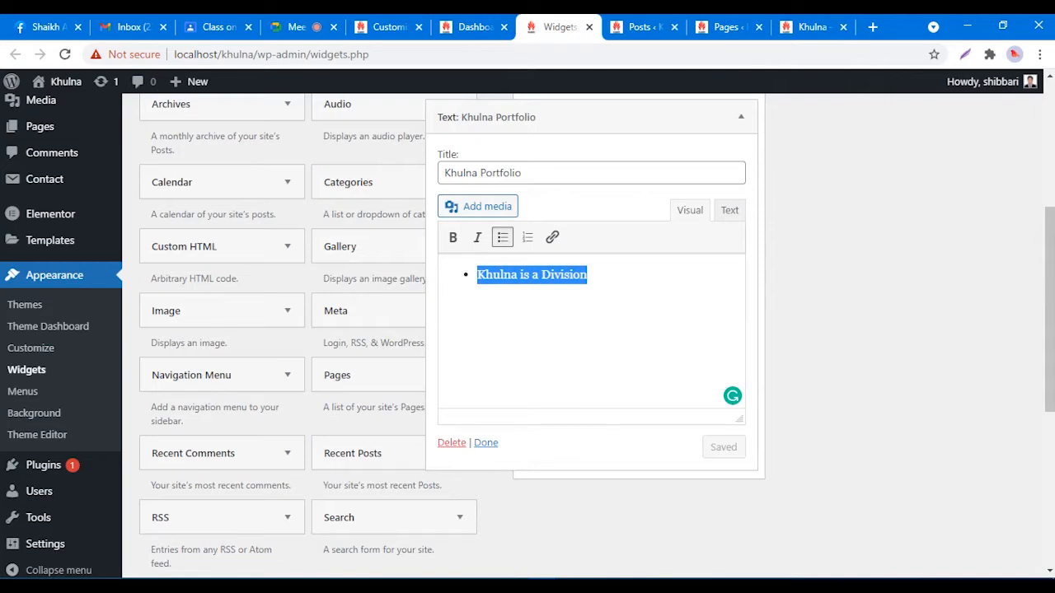
Step: Paste 'Khulna is a Division' into new second and third bullets
click(587, 274)
key(Return)
key(ctrl+v)
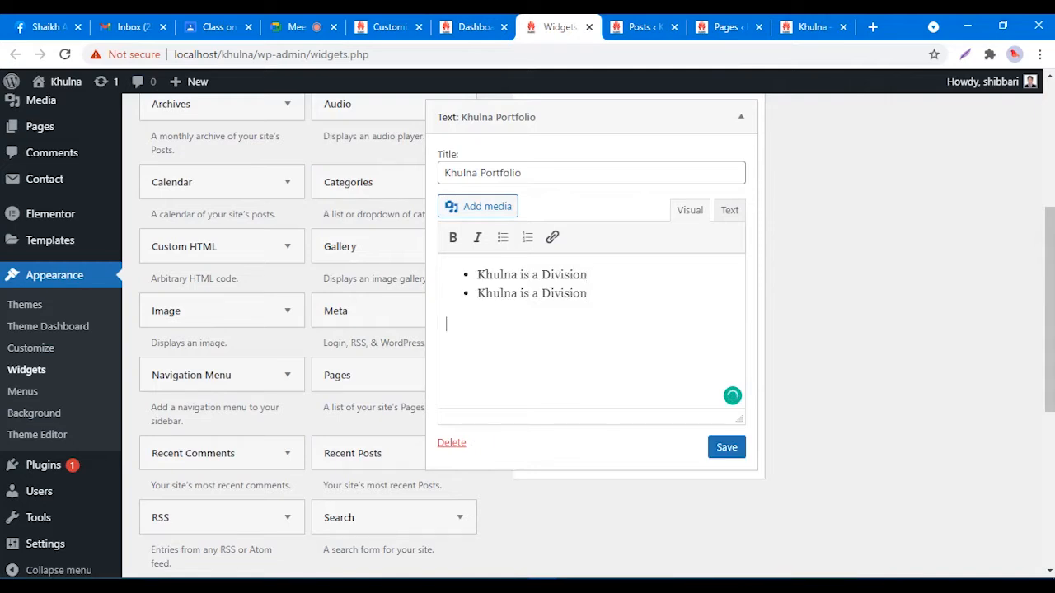
key(ctrl+v)
click(588, 293)
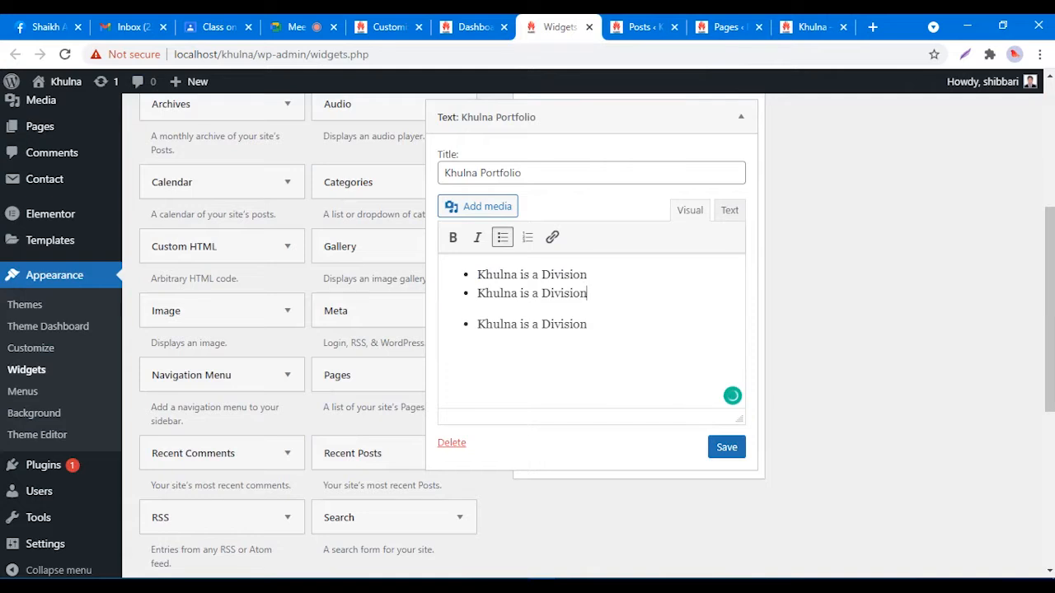
key(Delete)
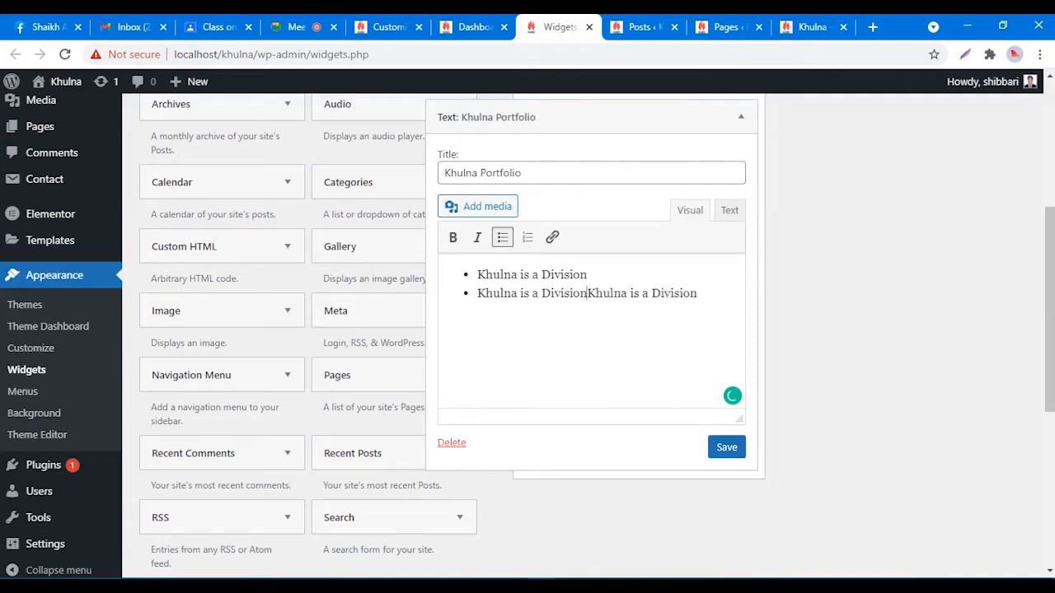
key(Return)
Step: Add fourth and fifth bullets, remove the empty one, and save the widget
click(587, 312)
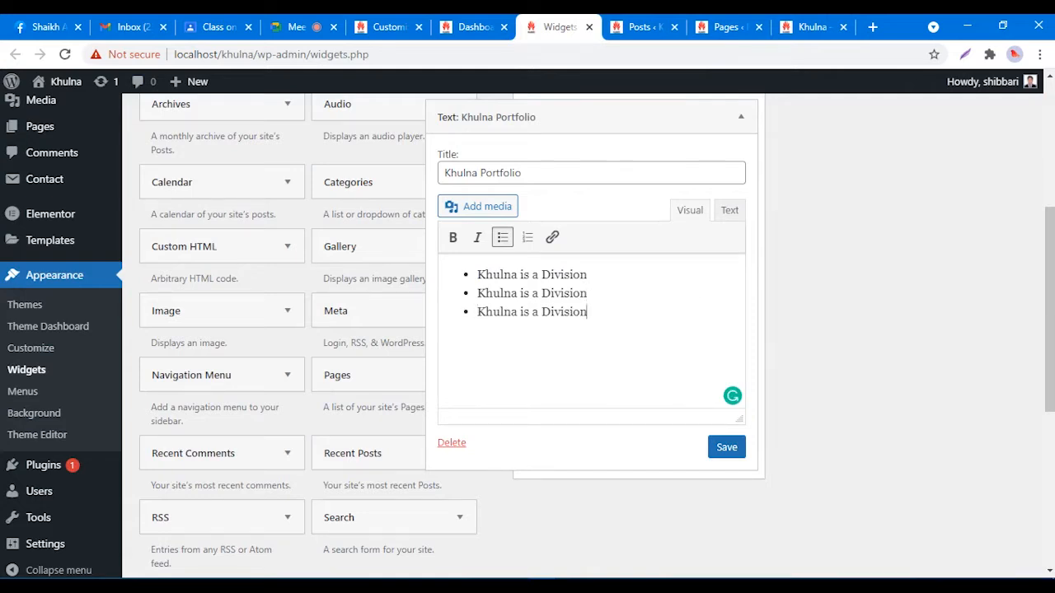
key(ctrl+v)
key(Return)
key(Return)
key(ctrl+z)
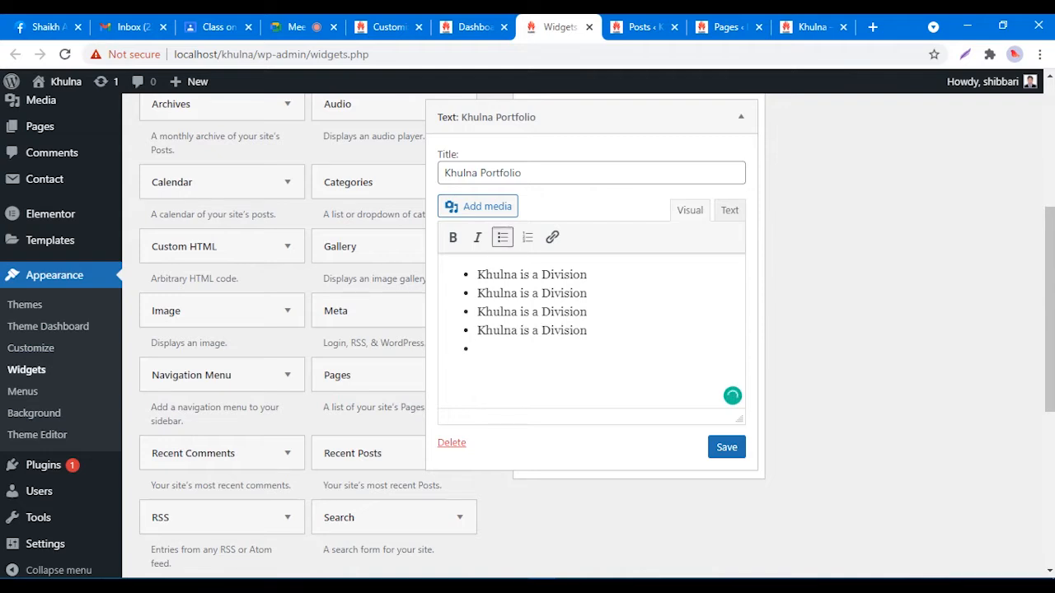
key(ctrl+v)
key(Return)
key(BackSpace)
click(726, 447)
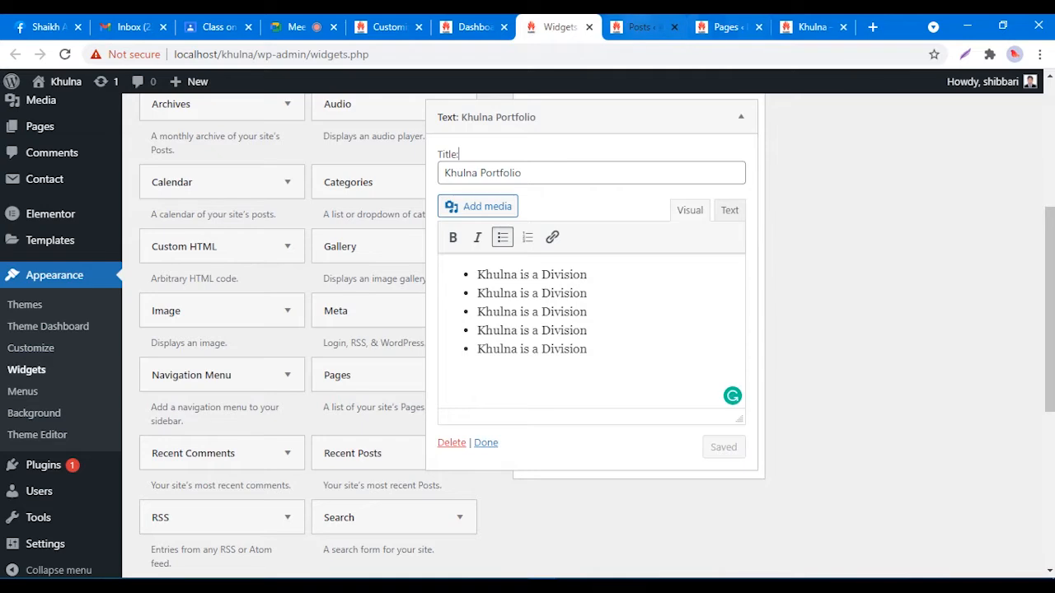
click(639, 27)
click(729, 27)
click(812, 27)
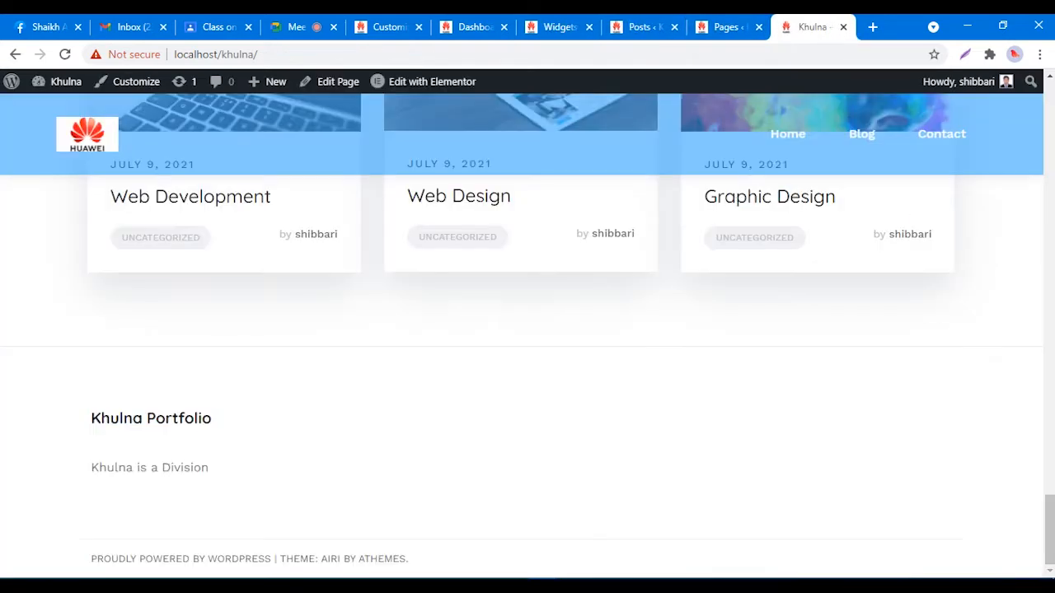
right_click(577, 314)
right_click(620, 315)
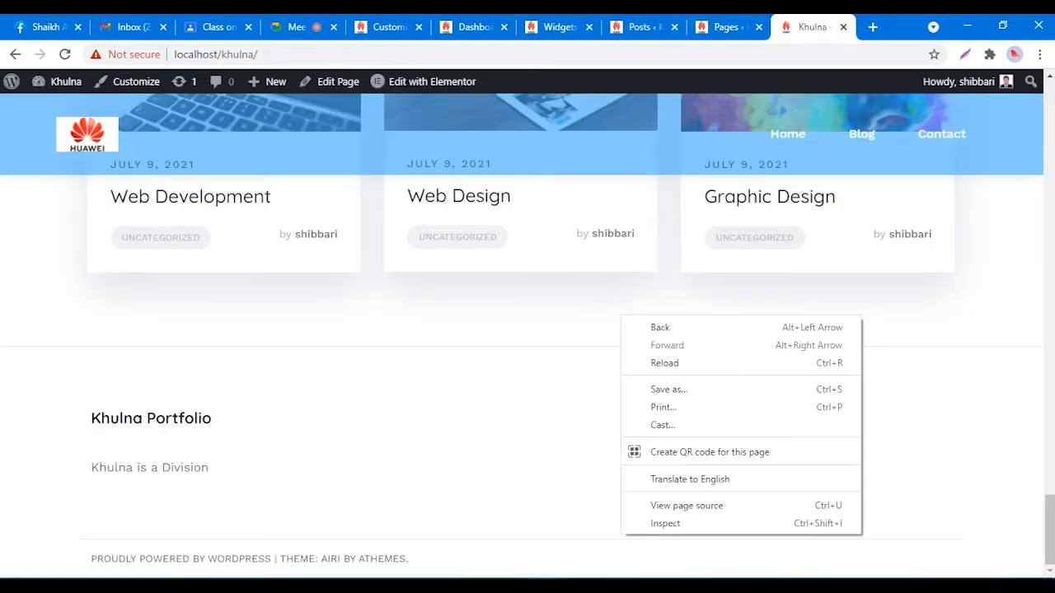
click(647, 361)
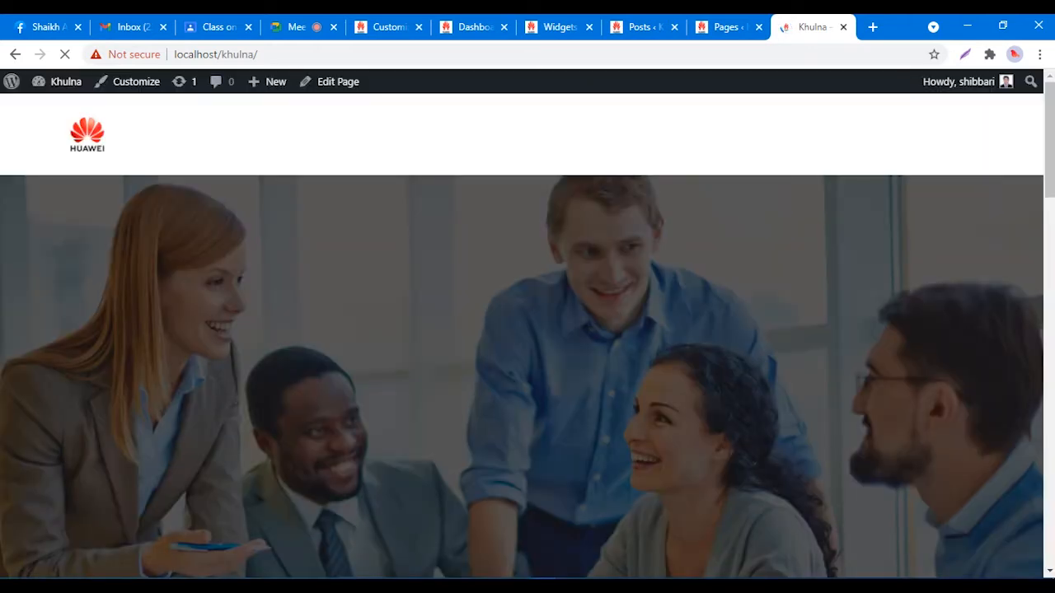
scroll(528, 335, down, 2)
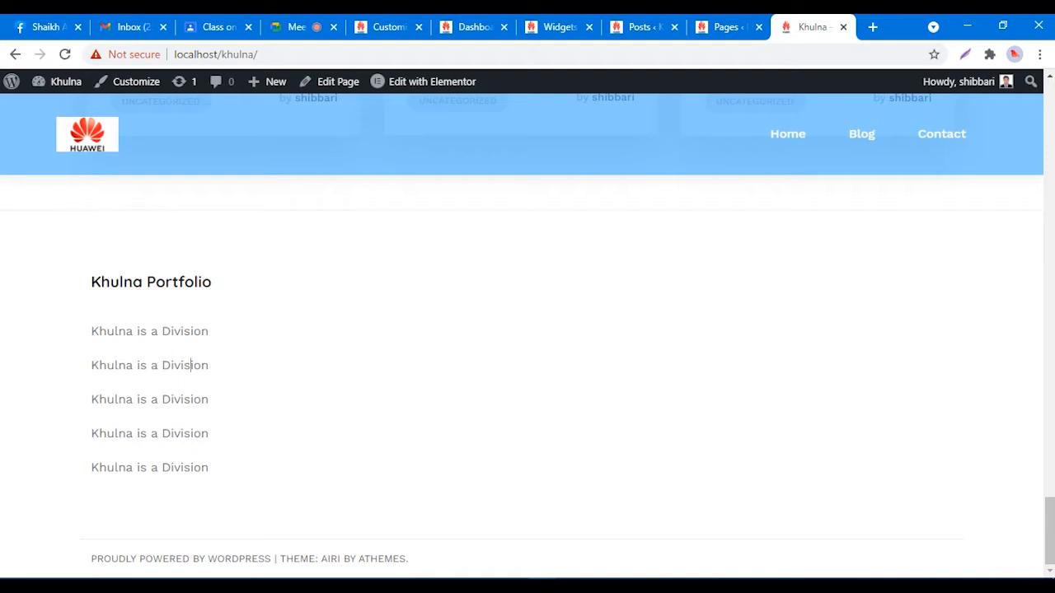
drag(91, 330, 208, 330)
click(216, 331)
drag(92, 331, 209, 330)
click(210, 330)
drag(138, 330, 175, 331)
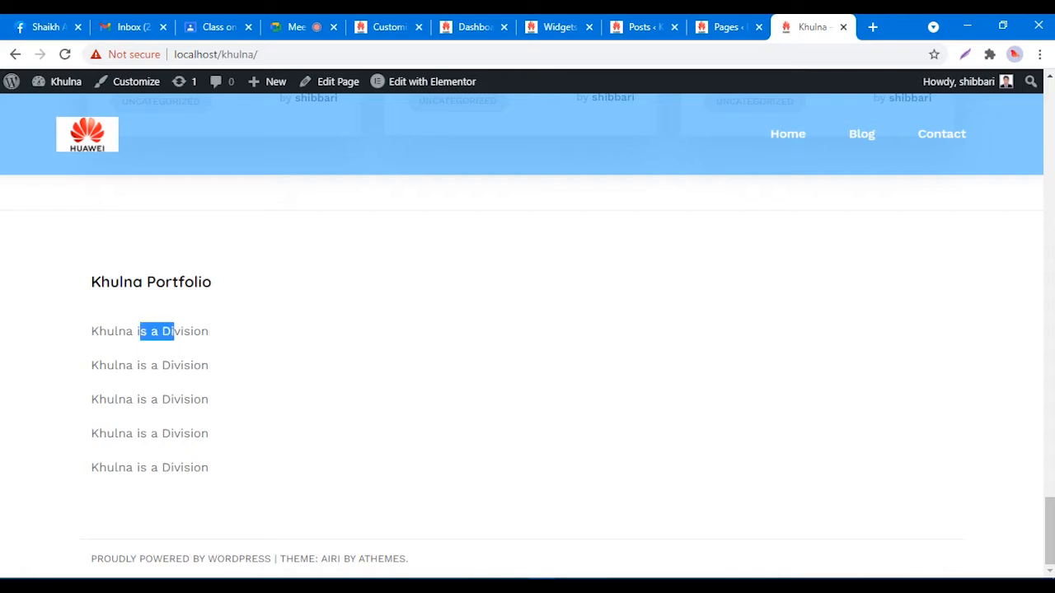
click(181, 330)
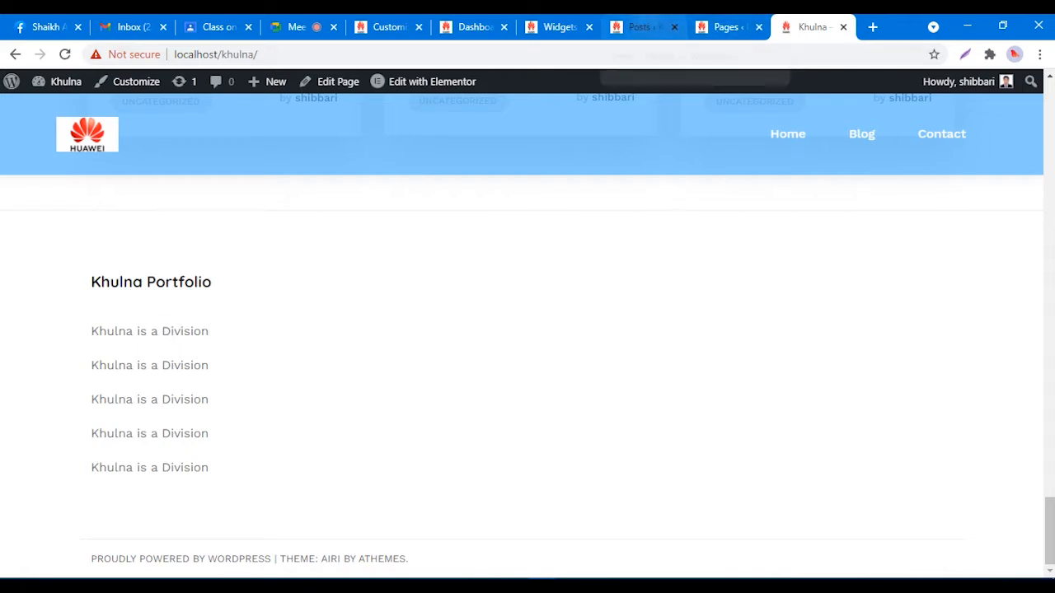
click(560, 26)
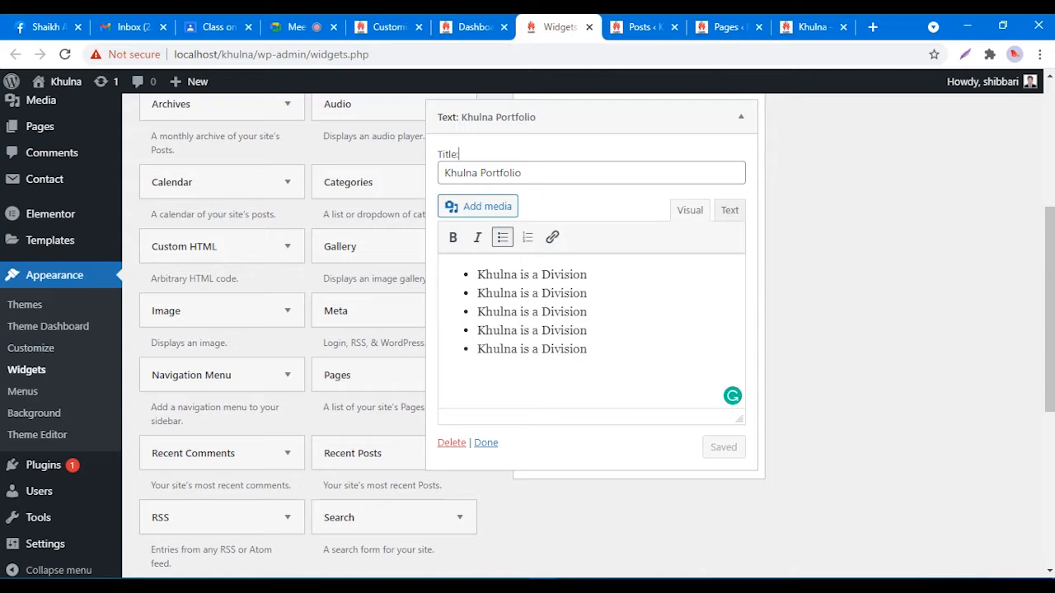
drag(477, 274, 587, 274)
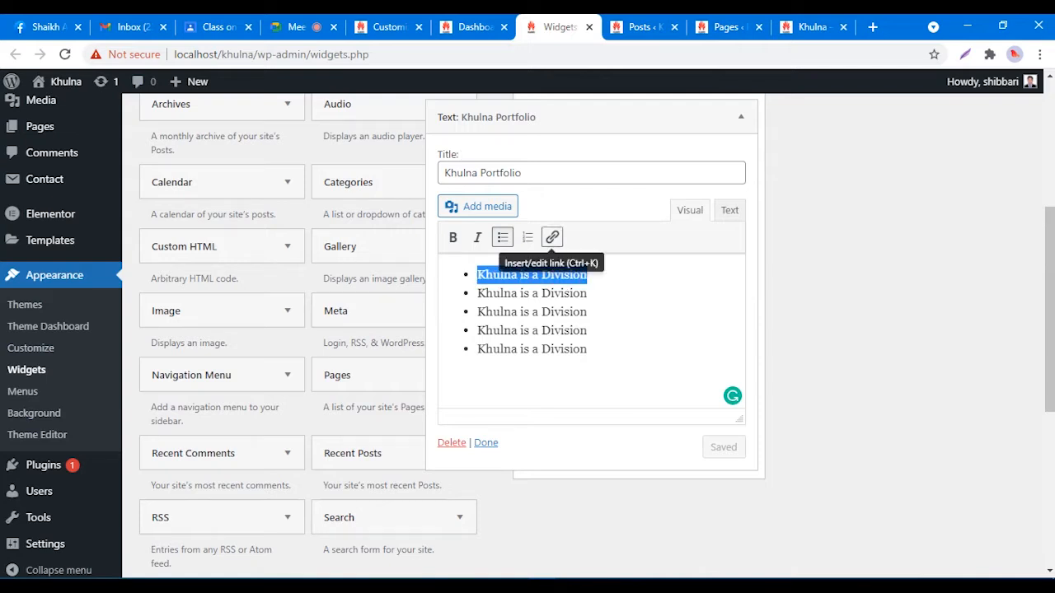
click(552, 237)
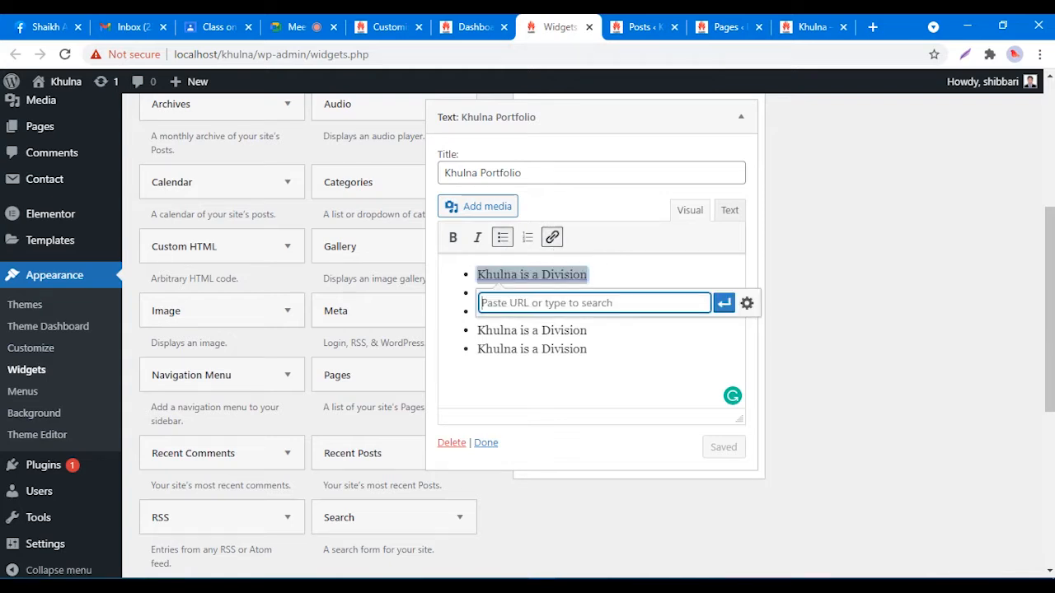
text(https)
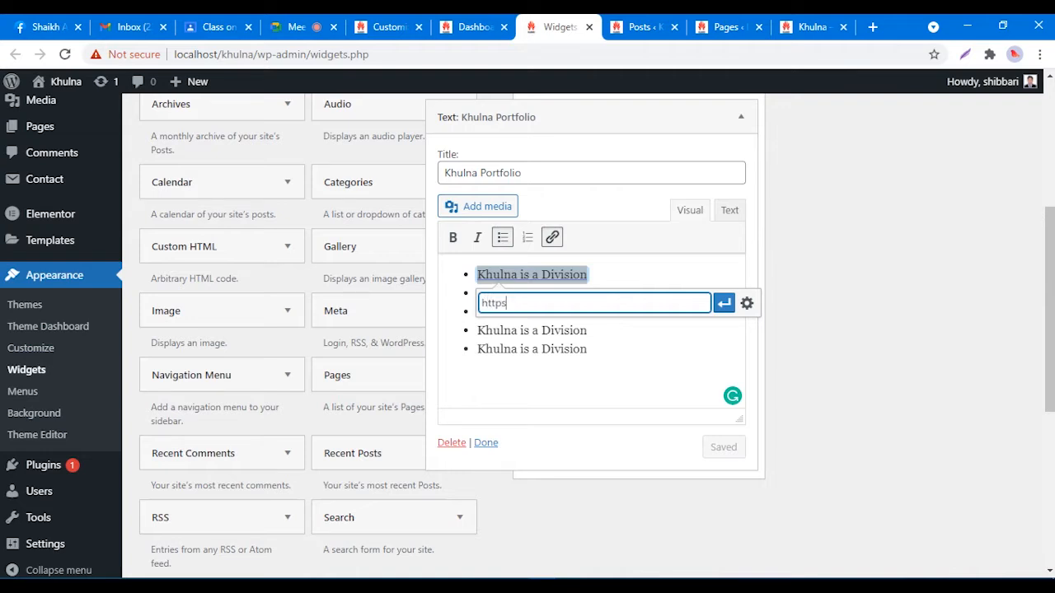
text(://google.com)
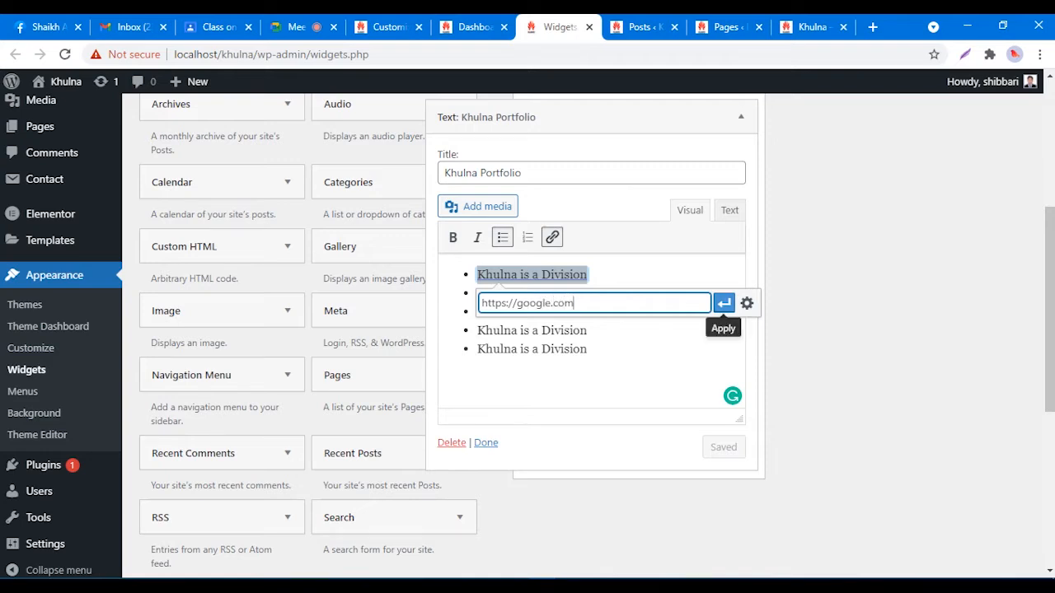
click(723, 303)
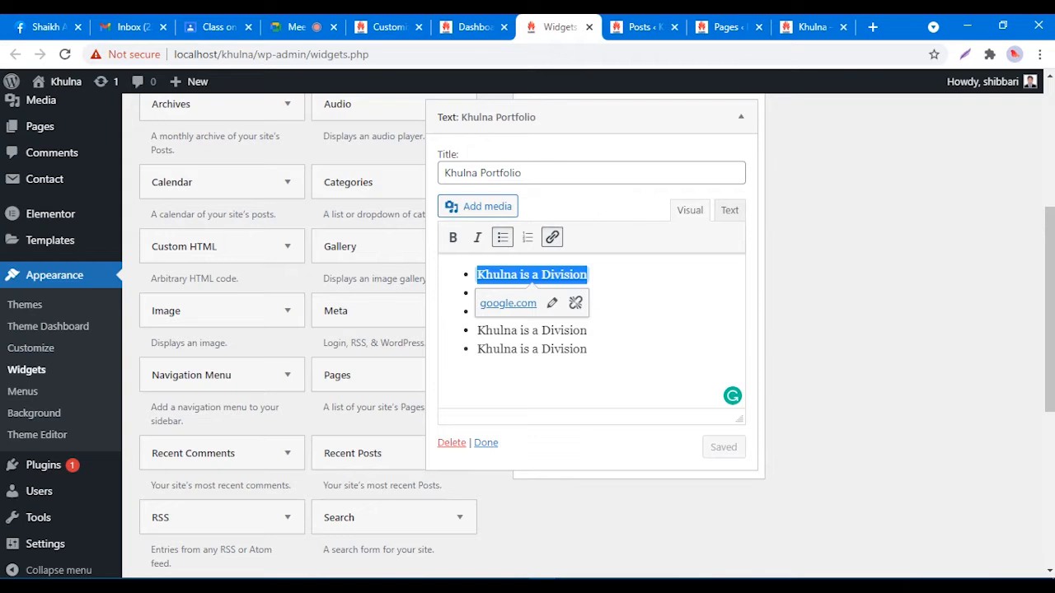
click(726, 447)
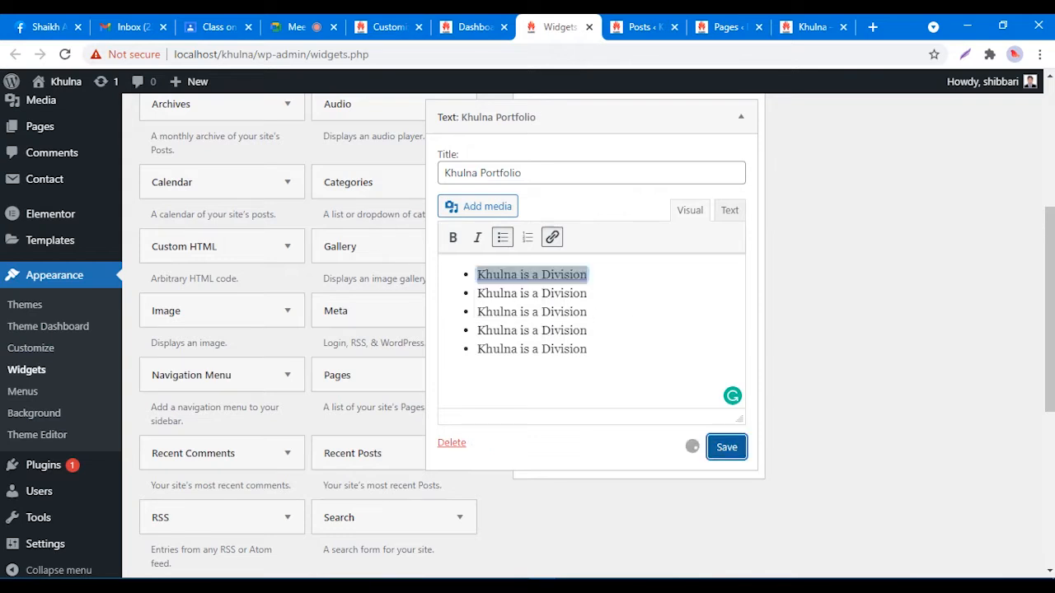
Step: Reload the live Khulna site so the first footer line's link takes effect
click(813, 27)
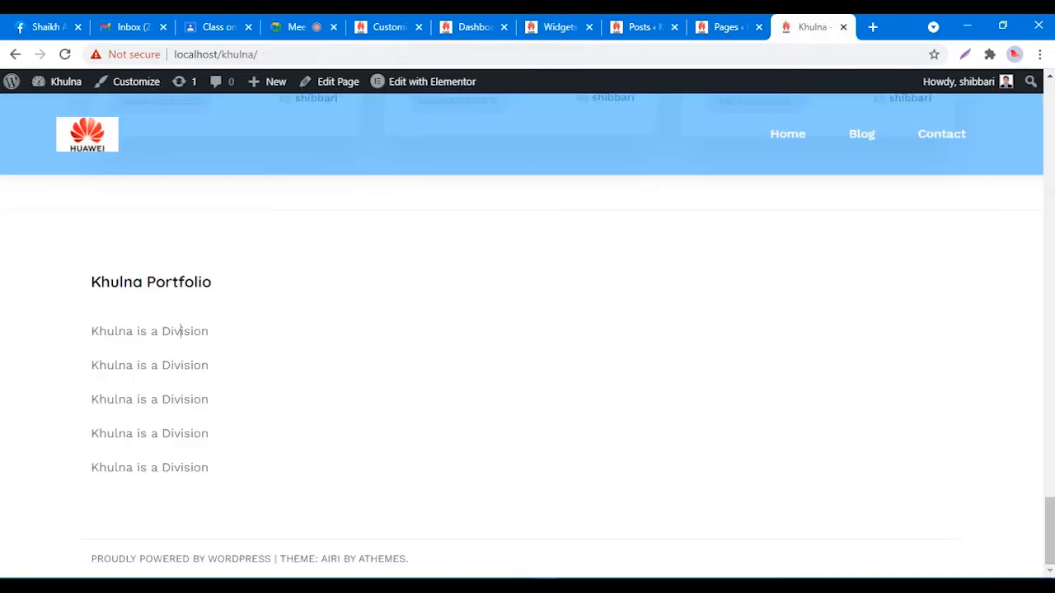
right_click(576, 282)
click(132, 331)
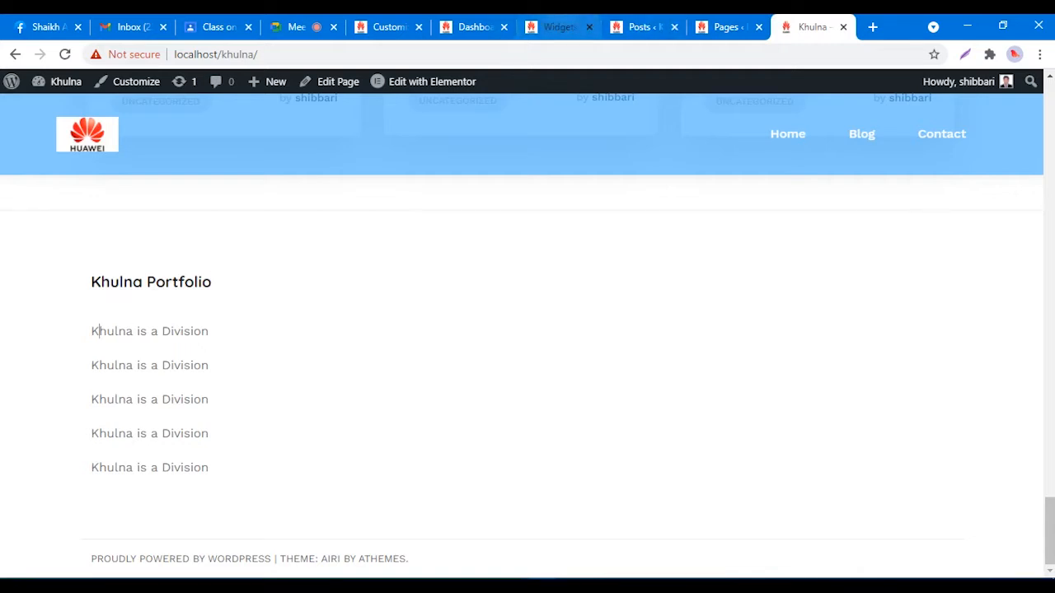
click(560, 27)
click(812, 27)
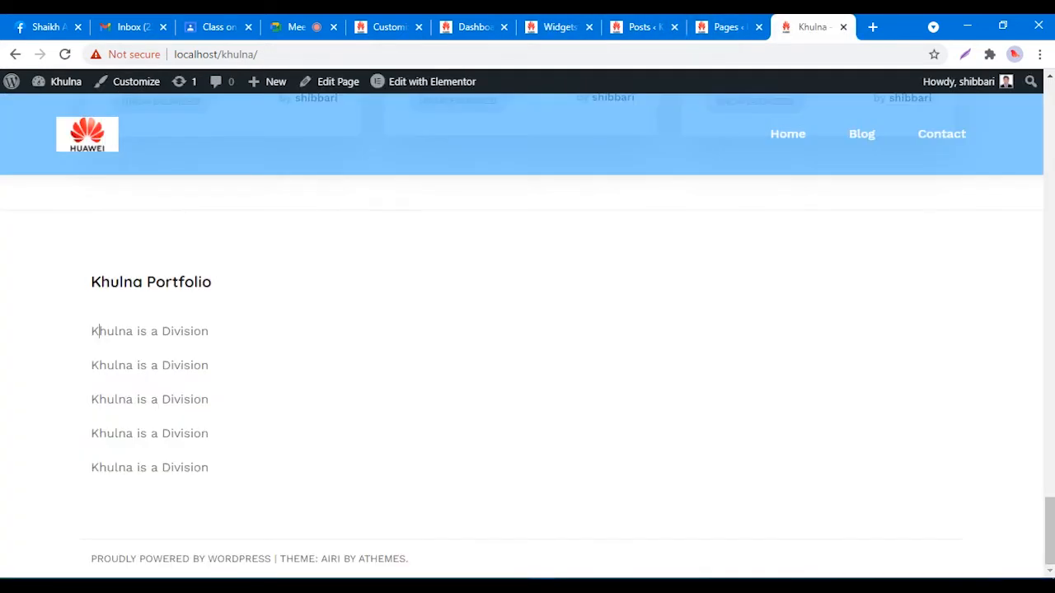
double_click(148, 331)
click(183, 331)
right_click(248, 305)
click(158, 332)
click(127, 331)
right_click(257, 280)
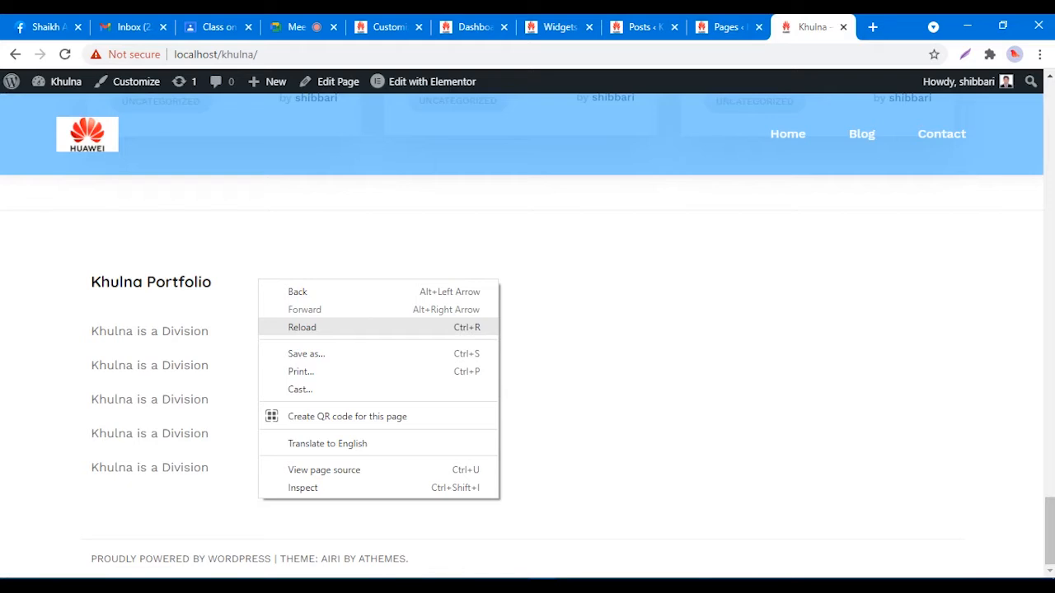
click(281, 328)
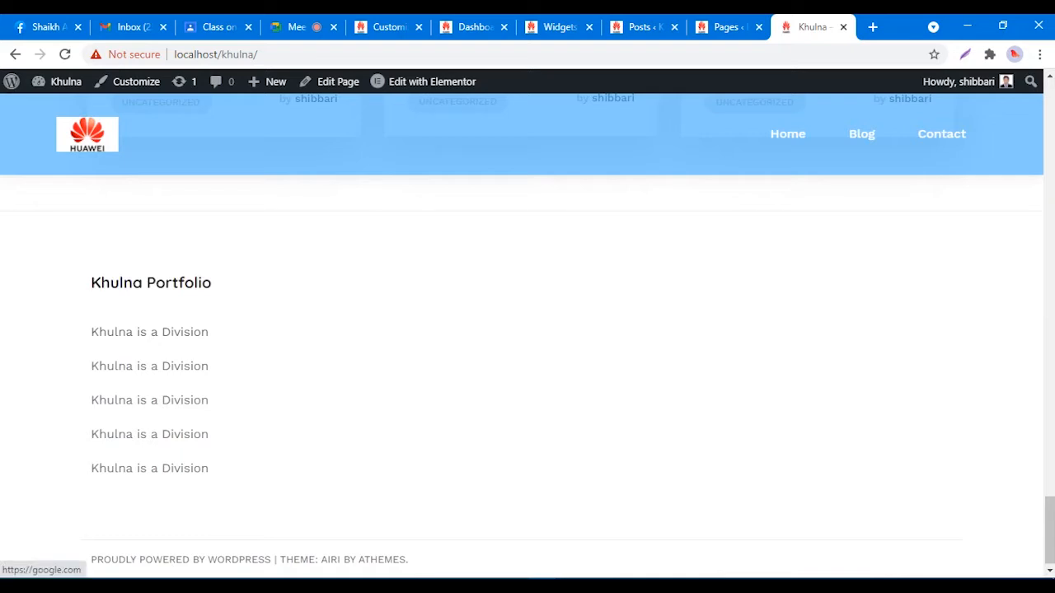
Step: Confirm the first footer line opens google.com, then return to the Widgets admin
click(150, 332)
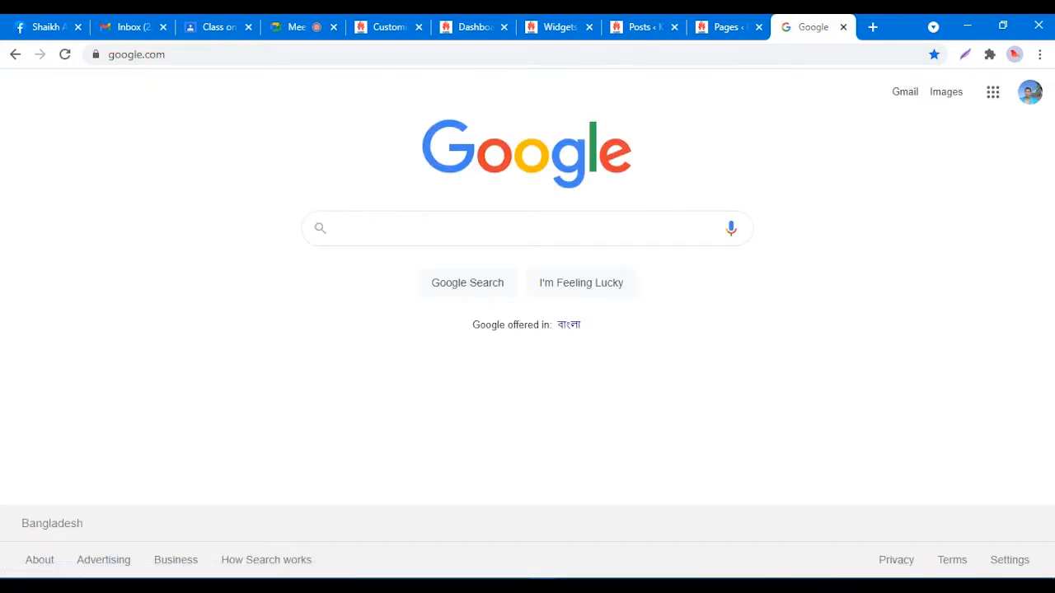
click(15, 54)
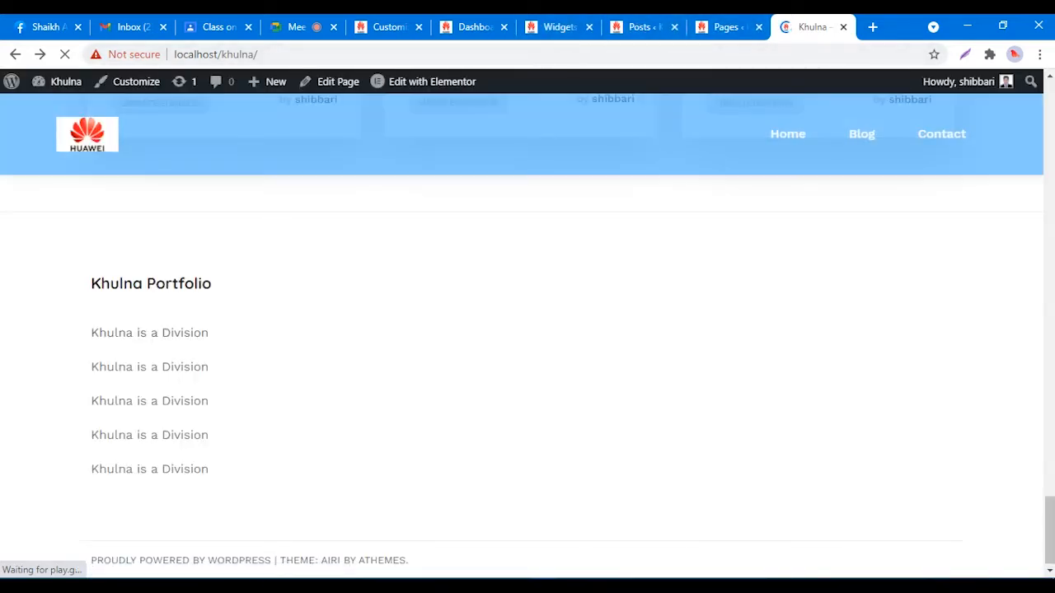
drag(91, 283, 209, 333)
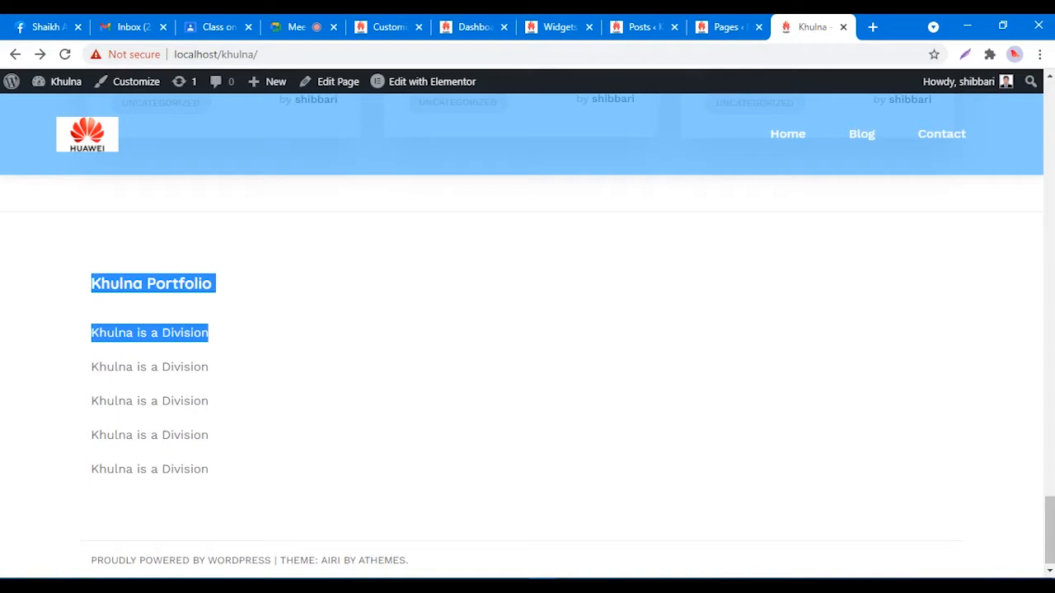
click(329, 346)
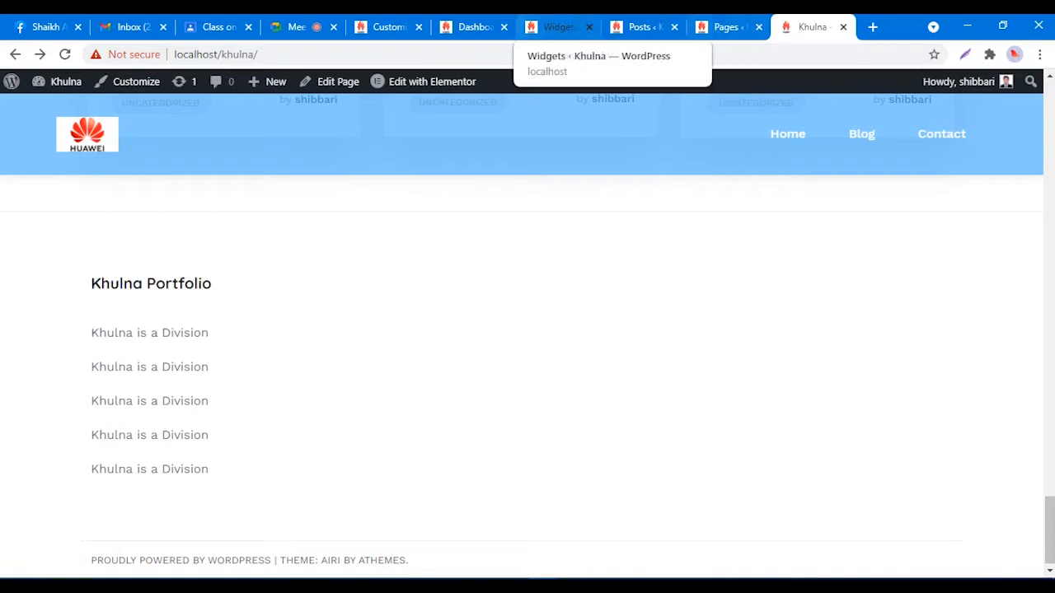
click(559, 27)
click(589, 331)
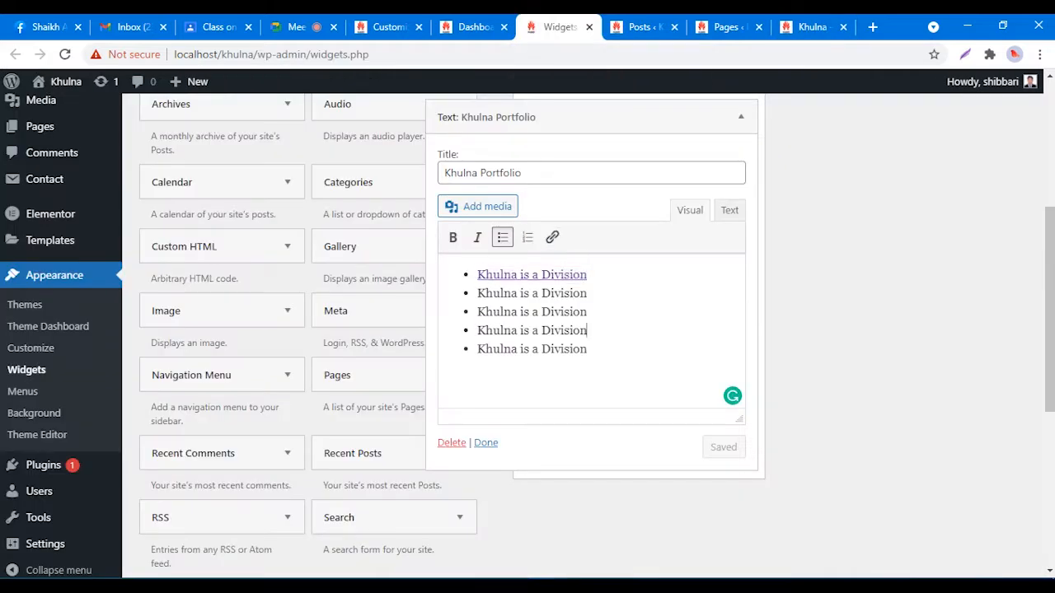
drag(588, 349, 477, 274)
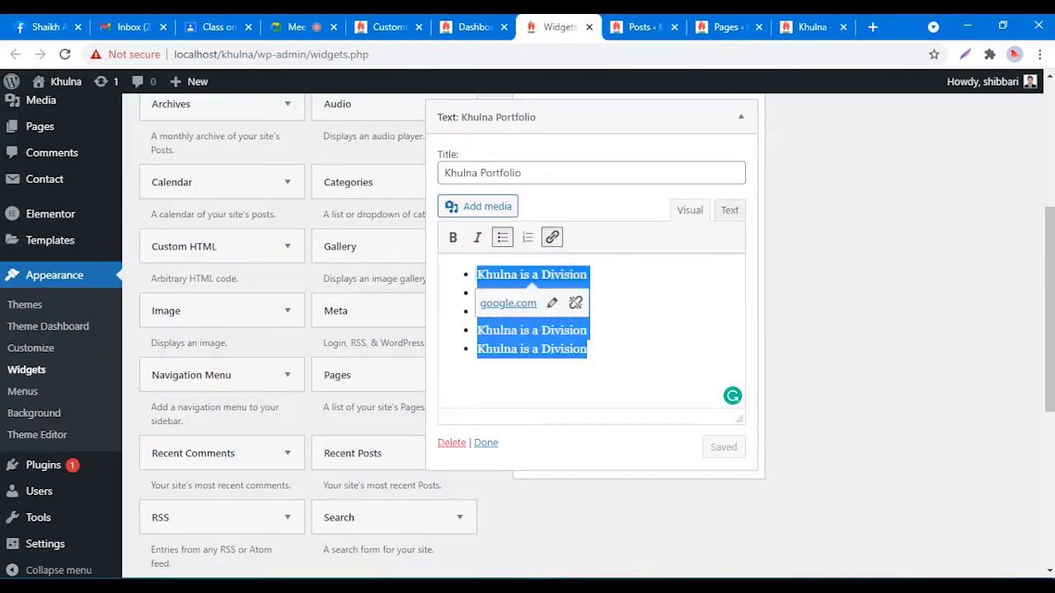
key(BackSpace)
key(BackSpace)
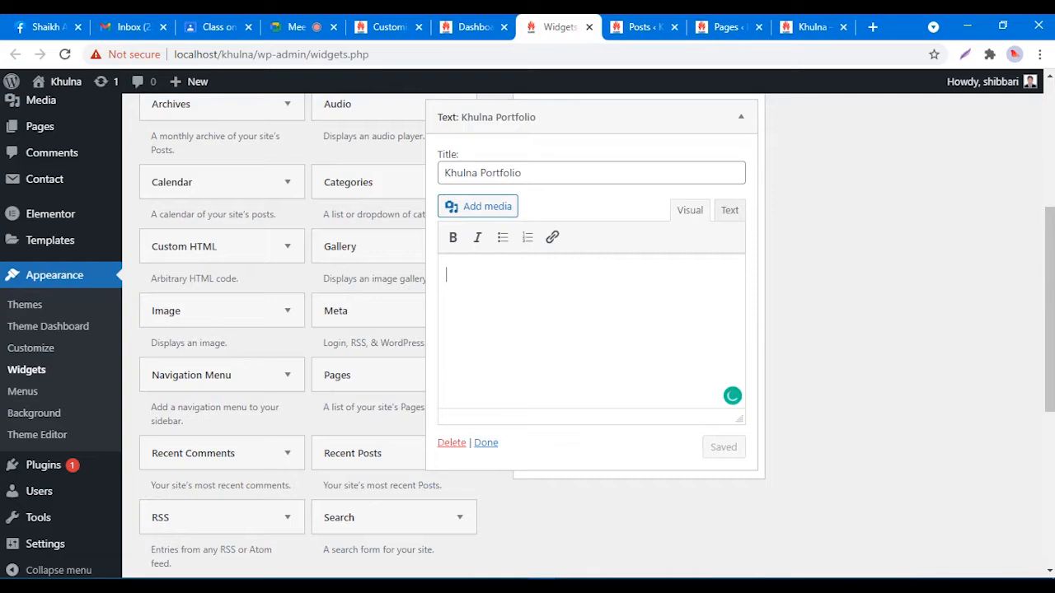
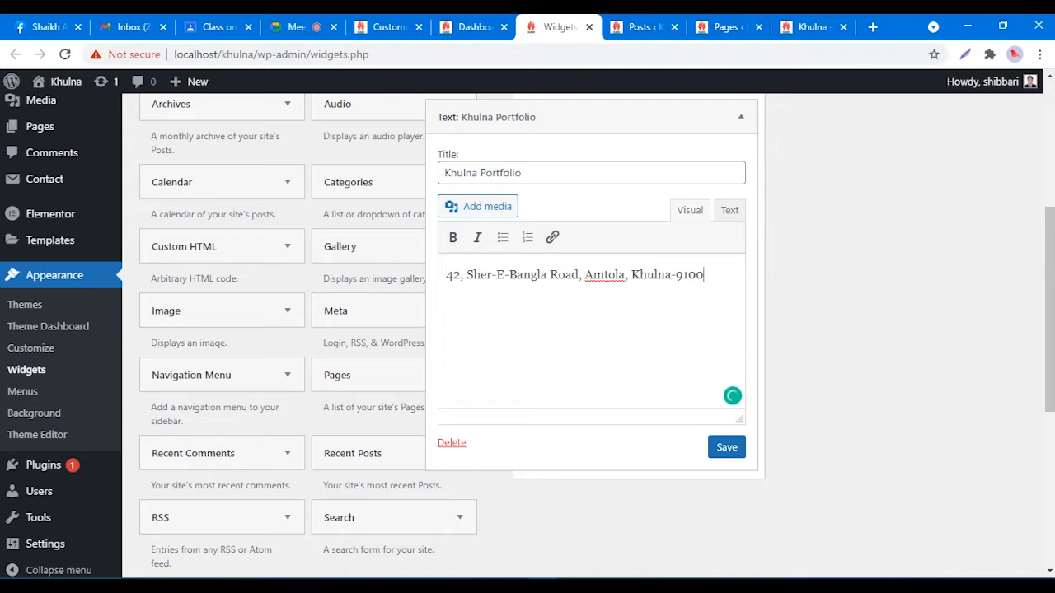
click(671, 275)
key(Right)
click(726, 447)
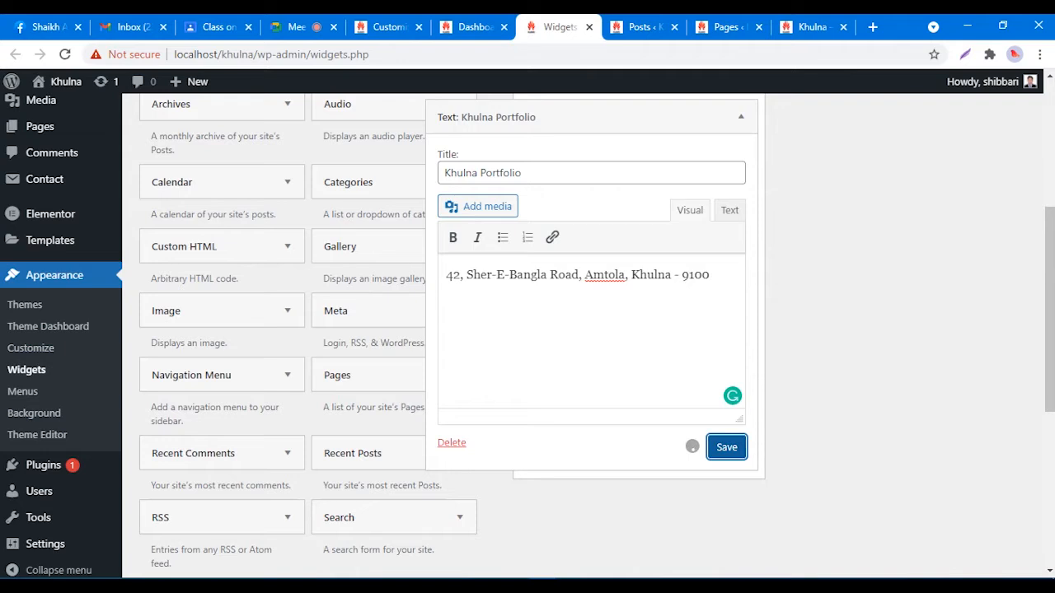
Step: Reload the live site and check the new address line under Khulna Portfolio in the footer
click(812, 27)
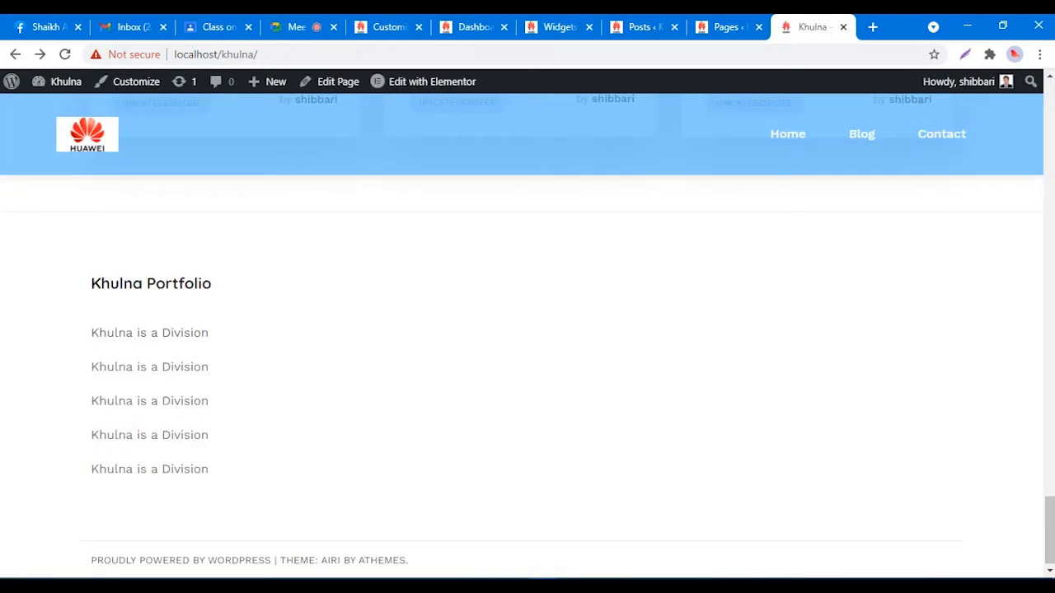
right_click(616, 254)
right_click(561, 254)
click(588, 299)
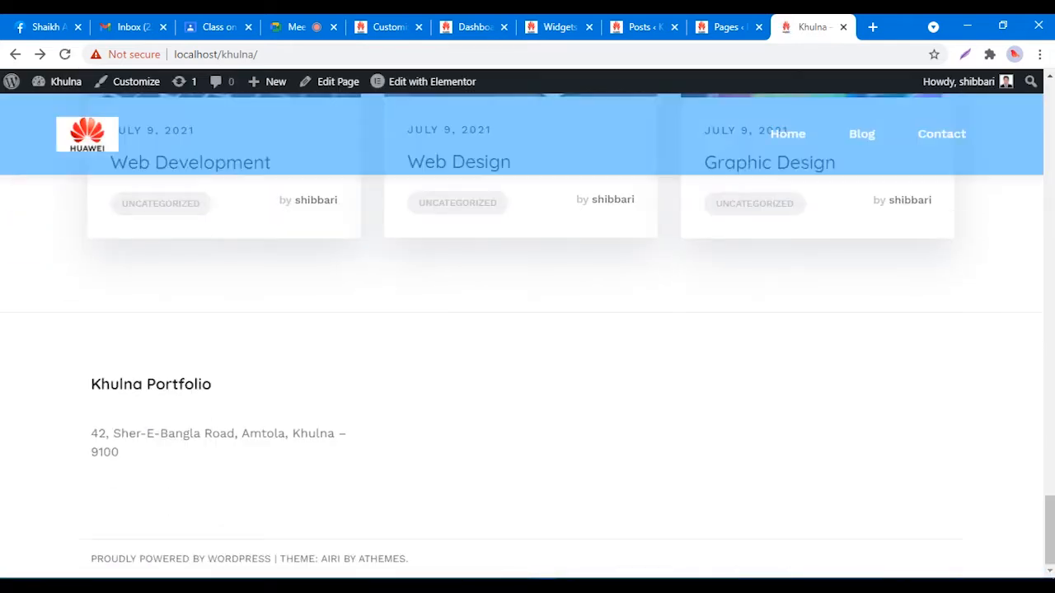
drag(91, 434, 121, 452)
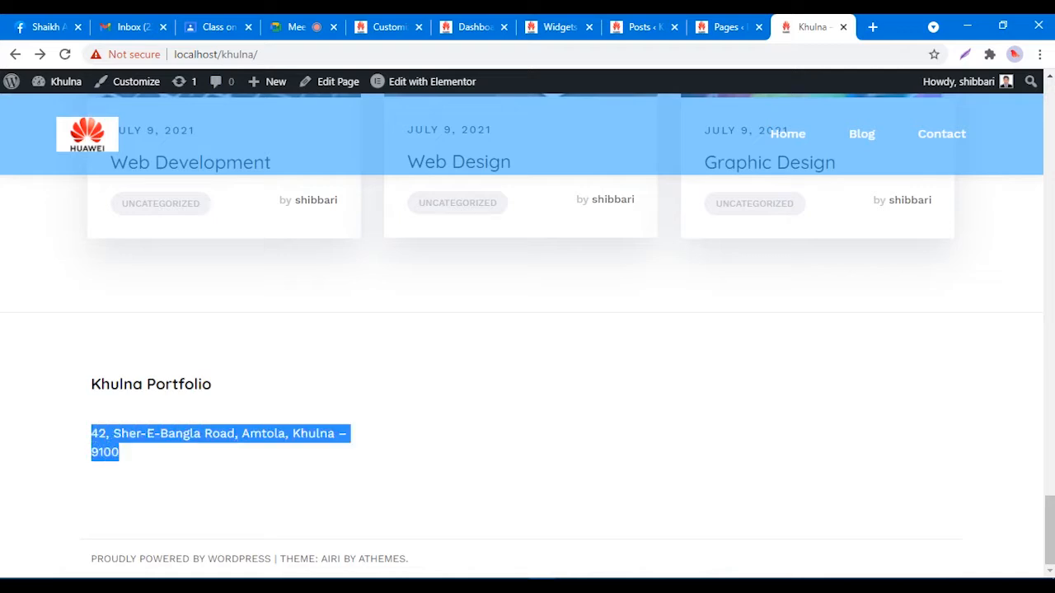
click(120, 452)
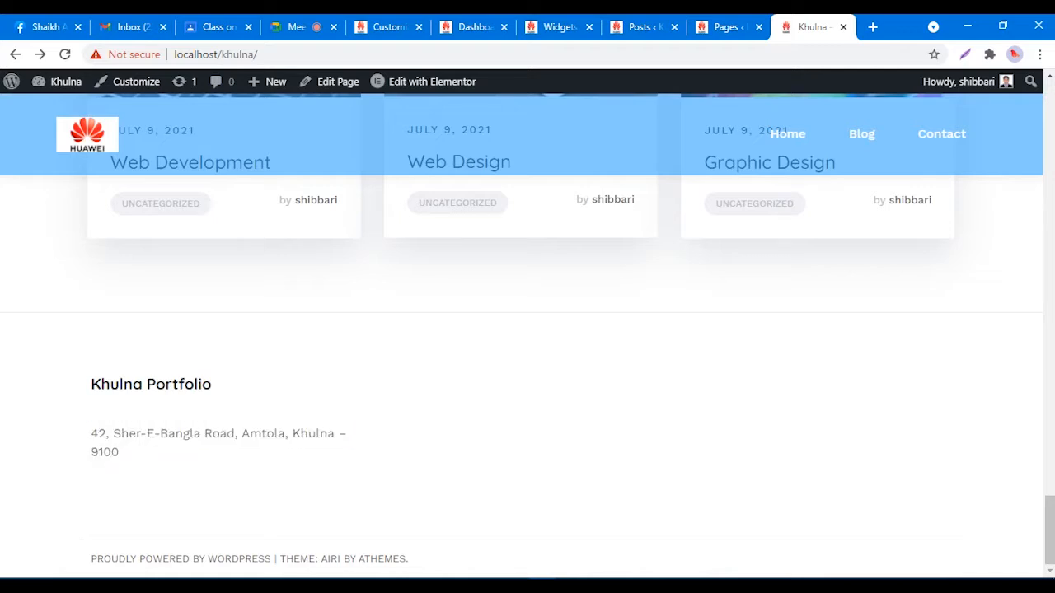
drag(91, 434, 120, 452)
click(122, 452)
Step: Add the line '2nd floor, Frond side' below the address and save the widget
click(554, 27)
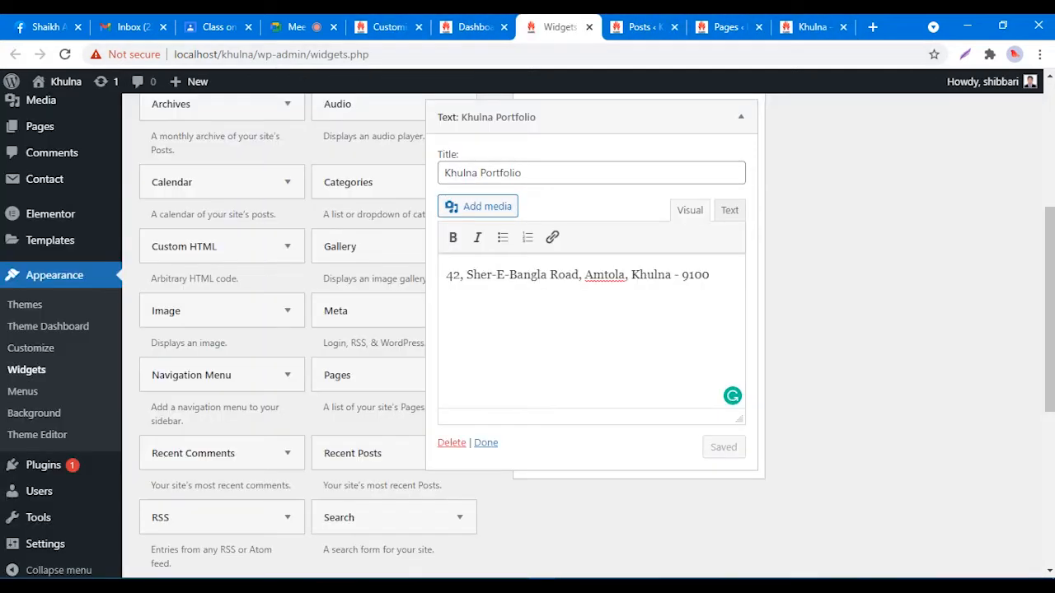
key(Return)
key(Return)
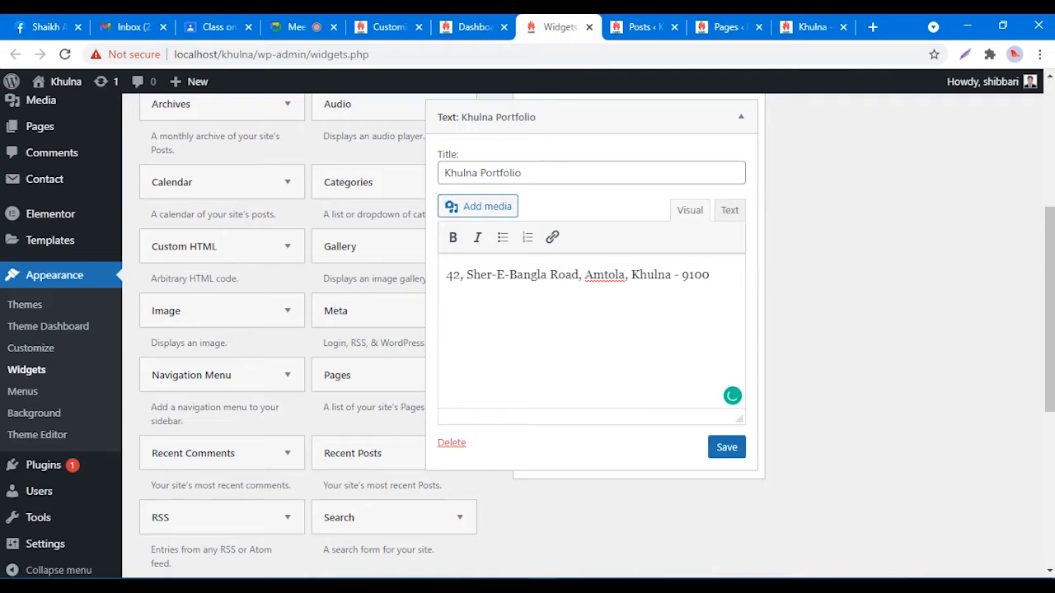
key(BackSpace)
text(2nd floor)
text(, Frond S)
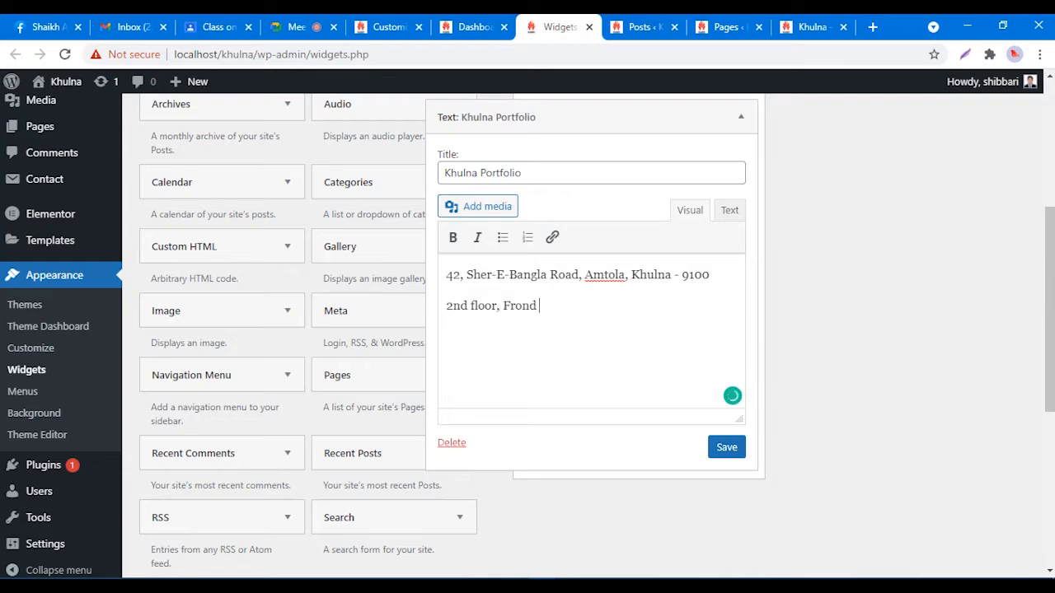
key(BackSpace)
text(di)
key(BackSpace)
key(BackSpace)
text(side)
click(725, 446)
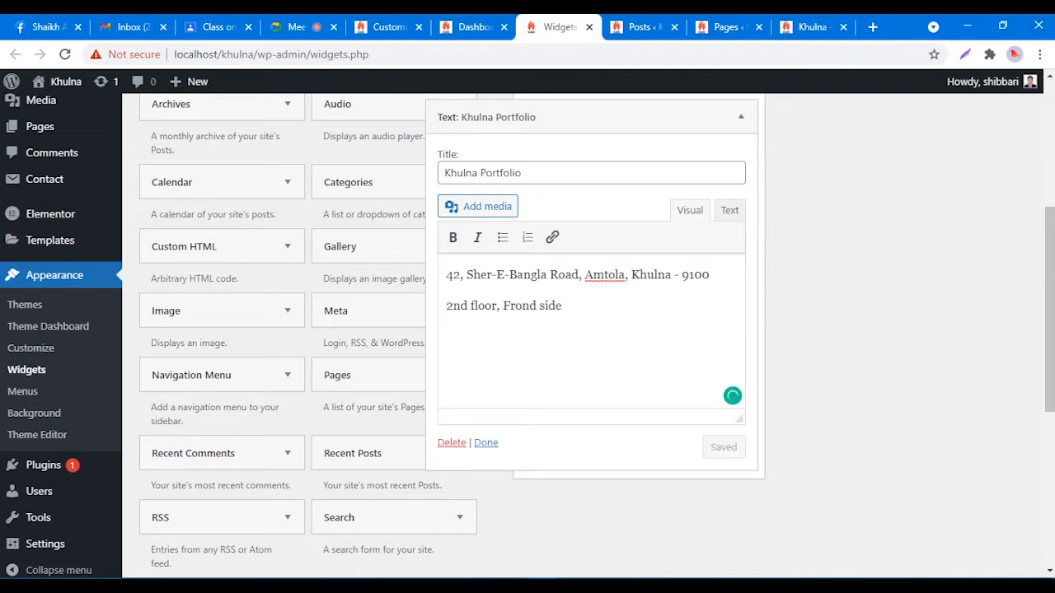
Step: Reload the live site to verify the address and '2nd floor, Frond side' lines in the footer
click(811, 26)
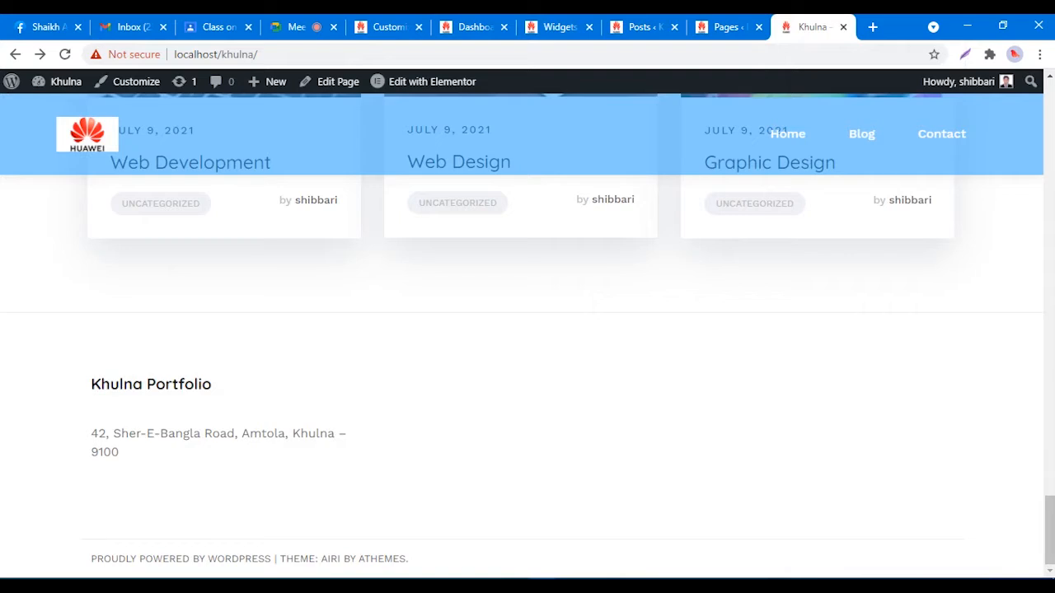
right_click(747, 254)
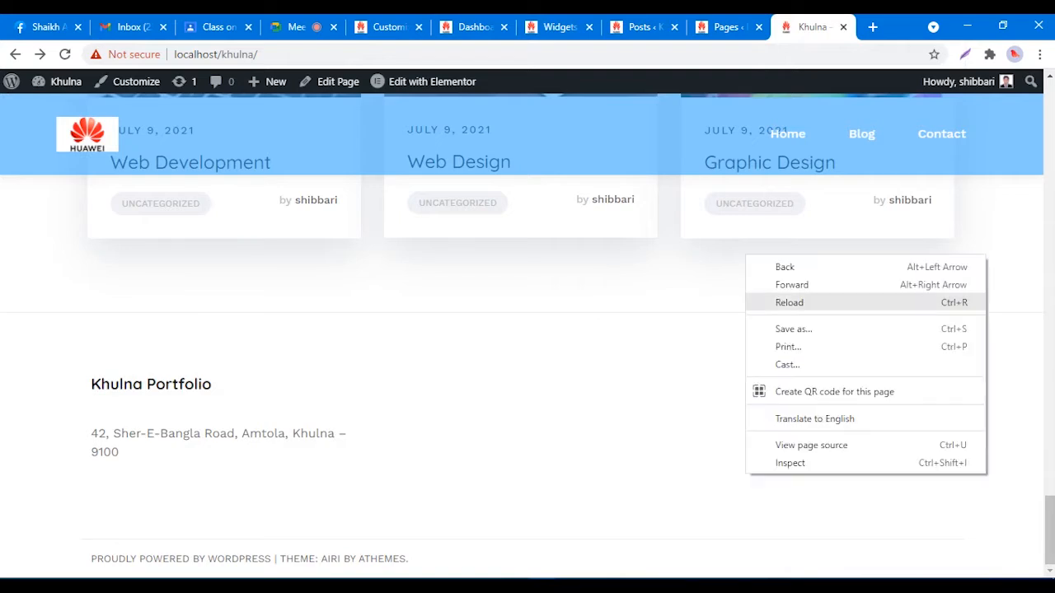
click(774, 302)
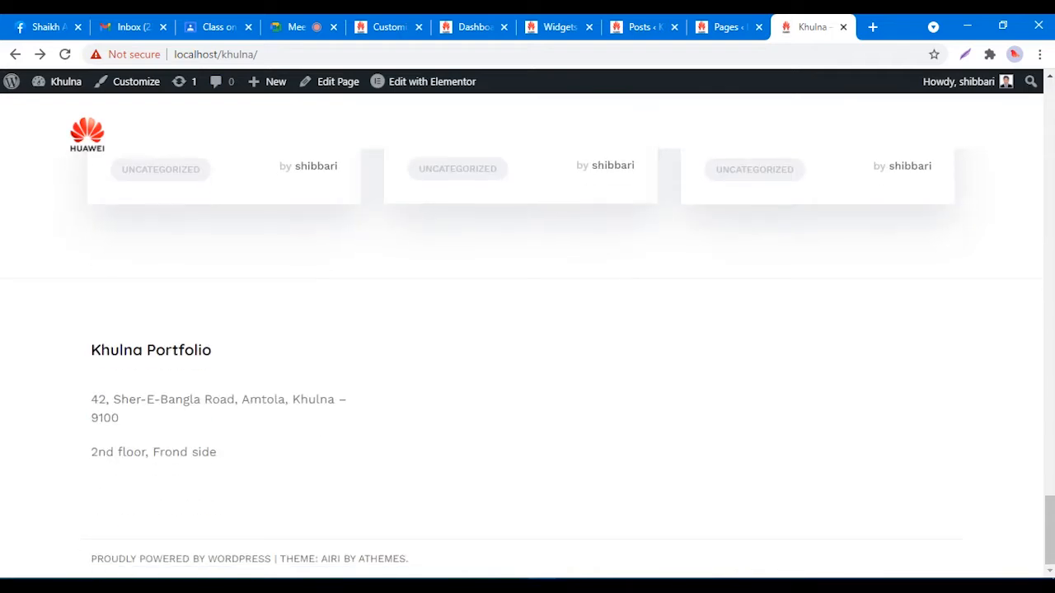
drag(92, 399, 219, 453)
click(234, 453)
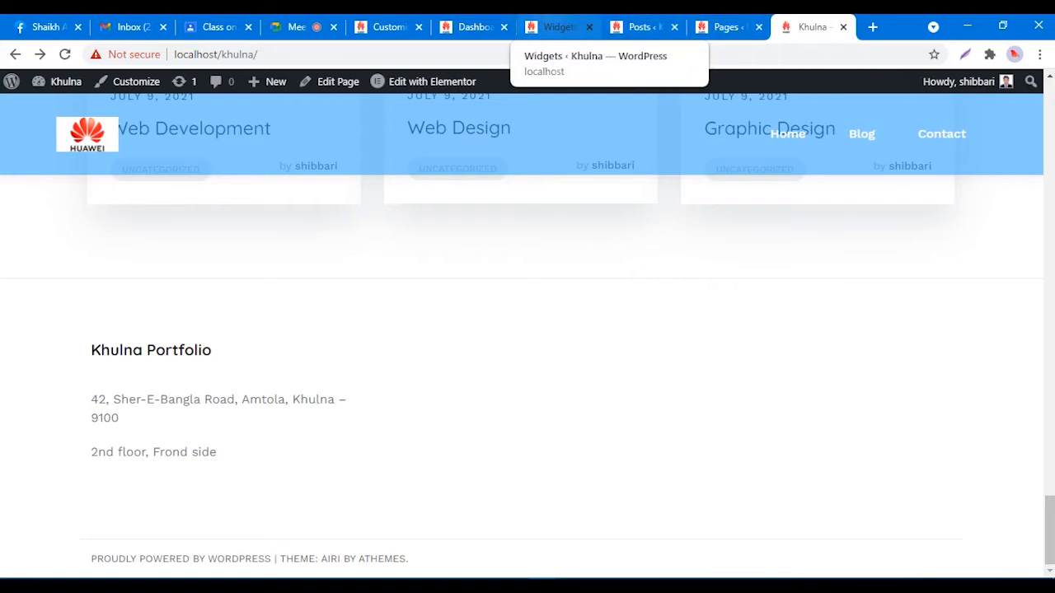
click(559, 26)
Step: Collapse the Khulna Portfolio widget, expand Footer 2, and drag a Text widget into it
scroll(593, 329, up, 2)
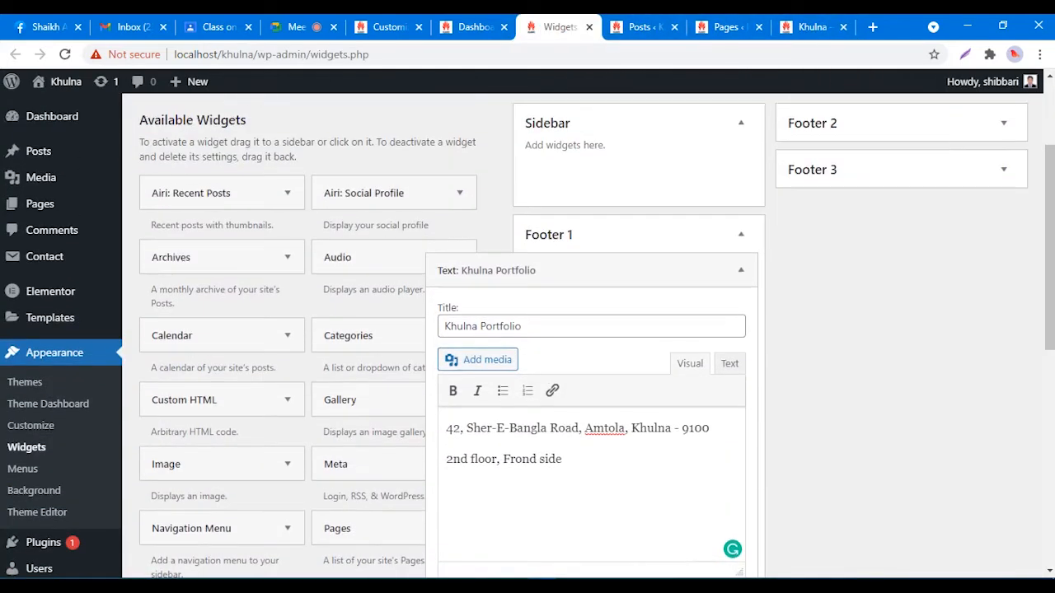
click(740, 271)
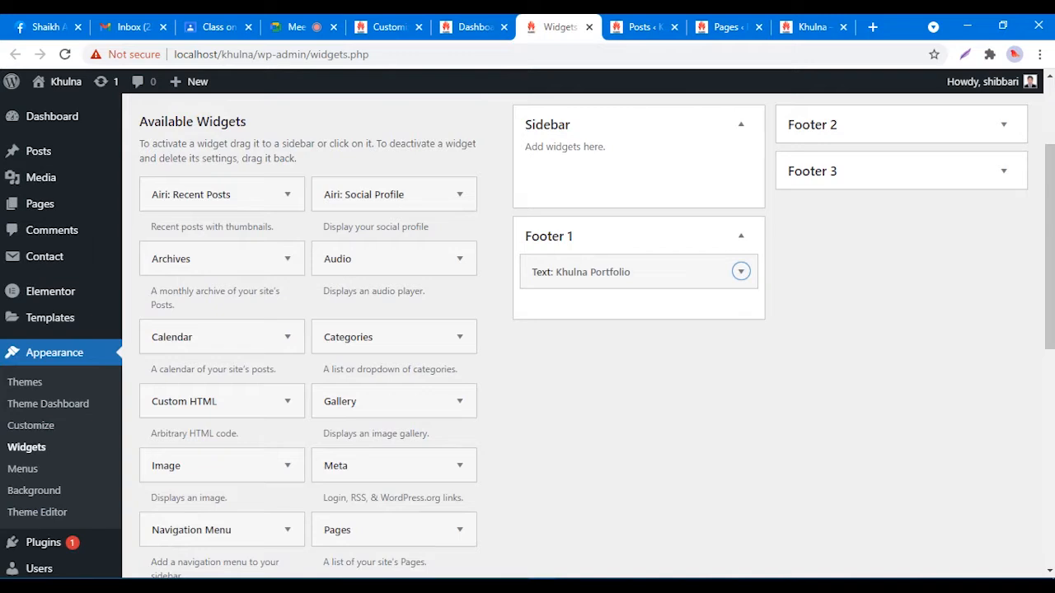
click(1003, 125)
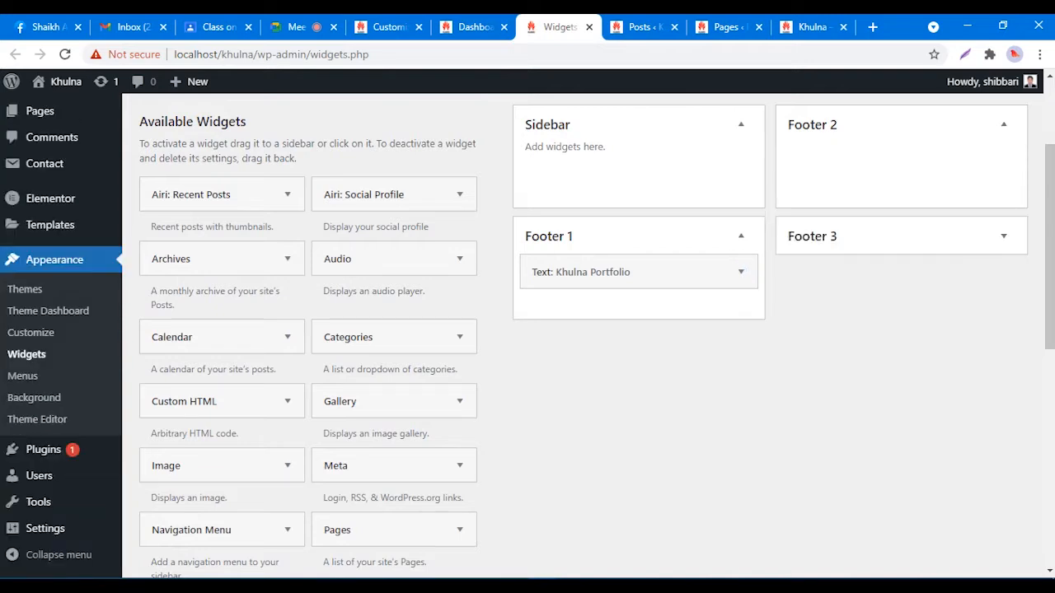
scroll(394, 329, down, 2)
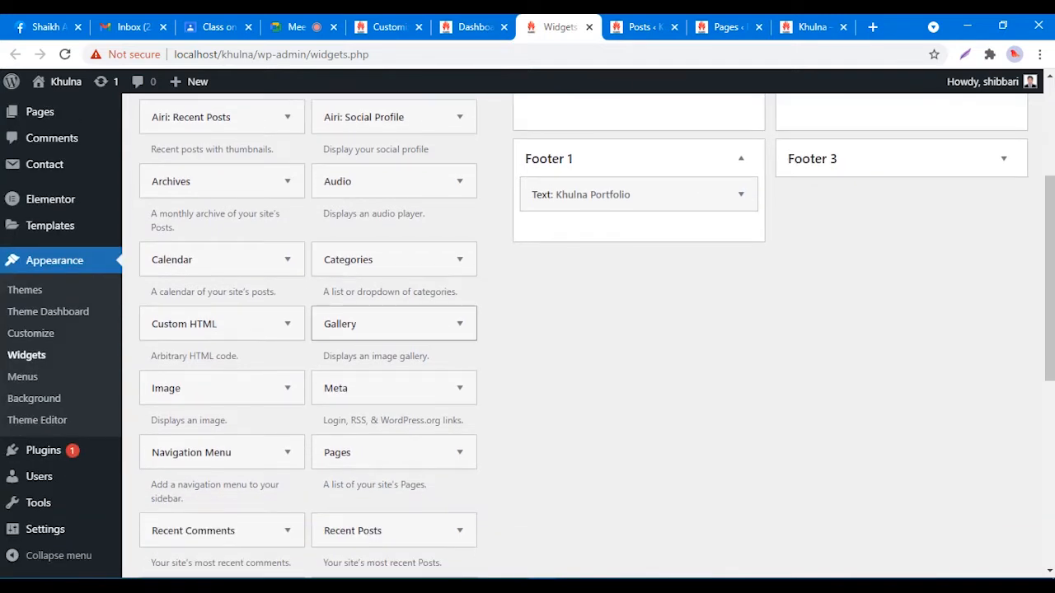
scroll(393, 346, down, 4)
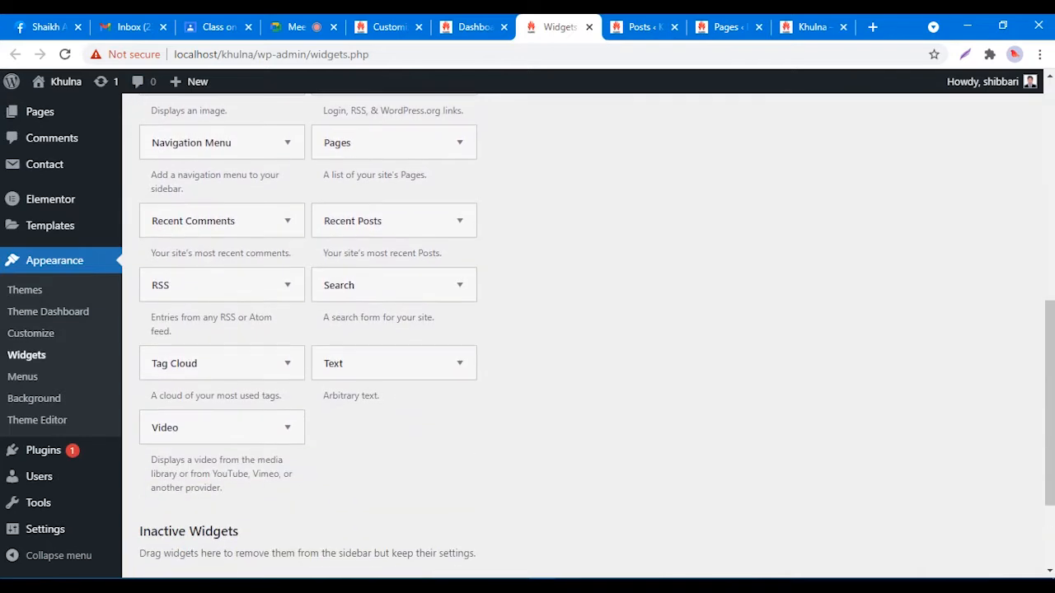
drag(394, 363, 857, 161)
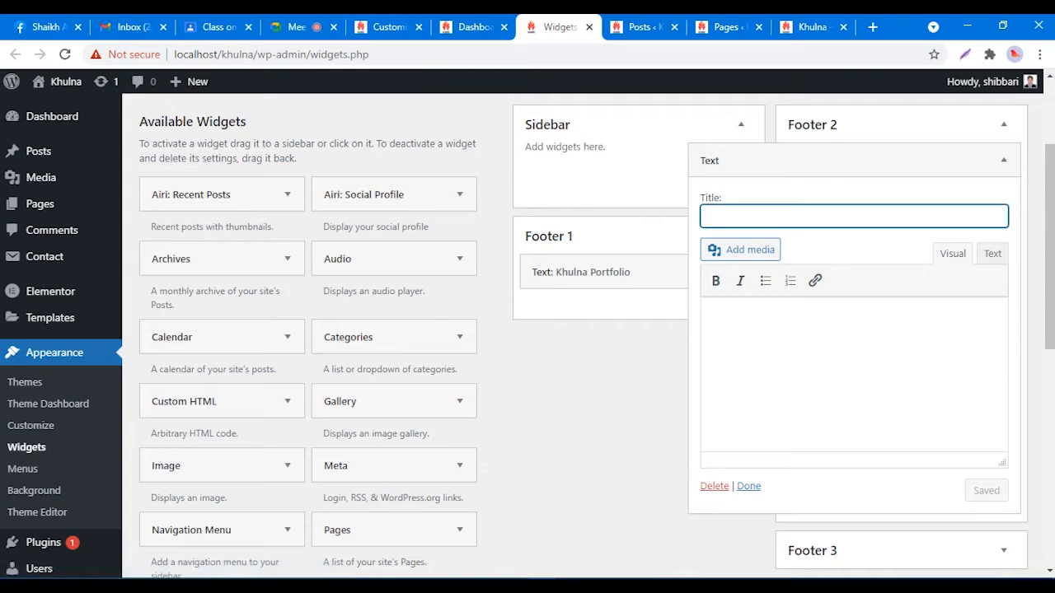
Step: Title the widget 'Contact Us' and enter lines for the mobile number, email address and Skype handle
text(Cont)
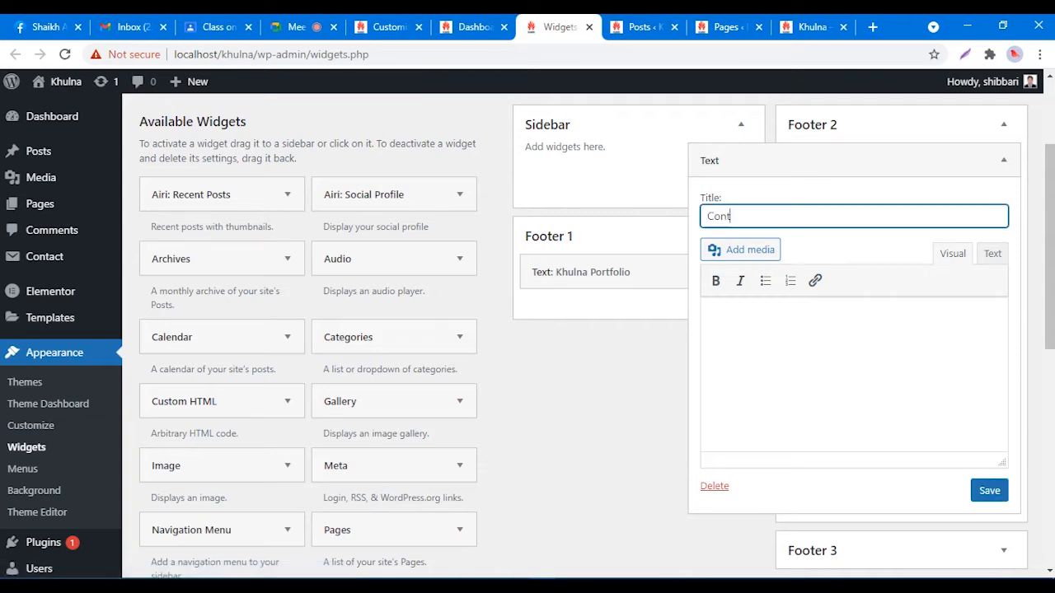
text(act Us)
click(709, 318)
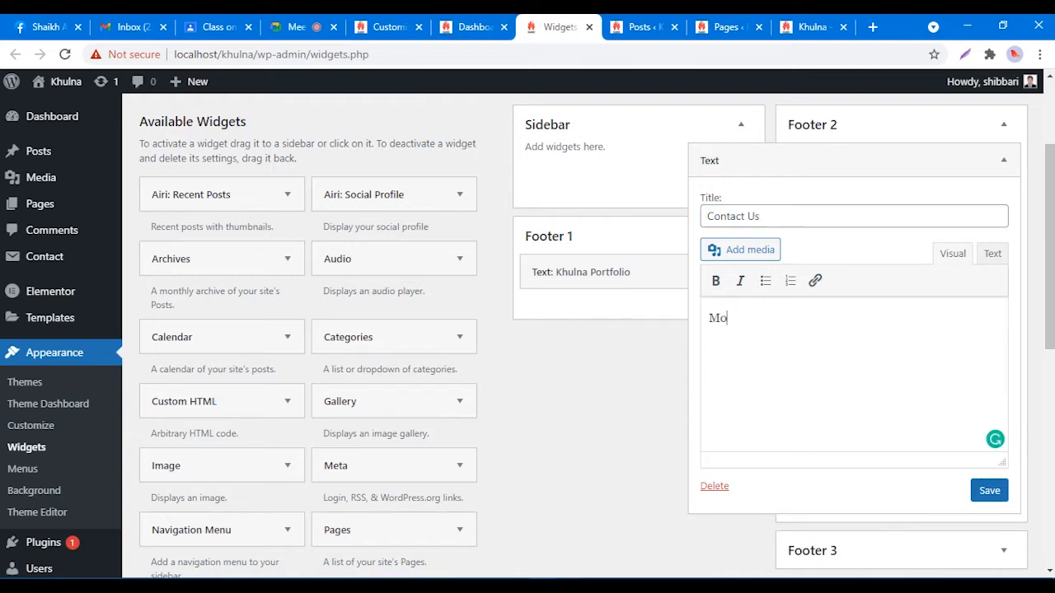
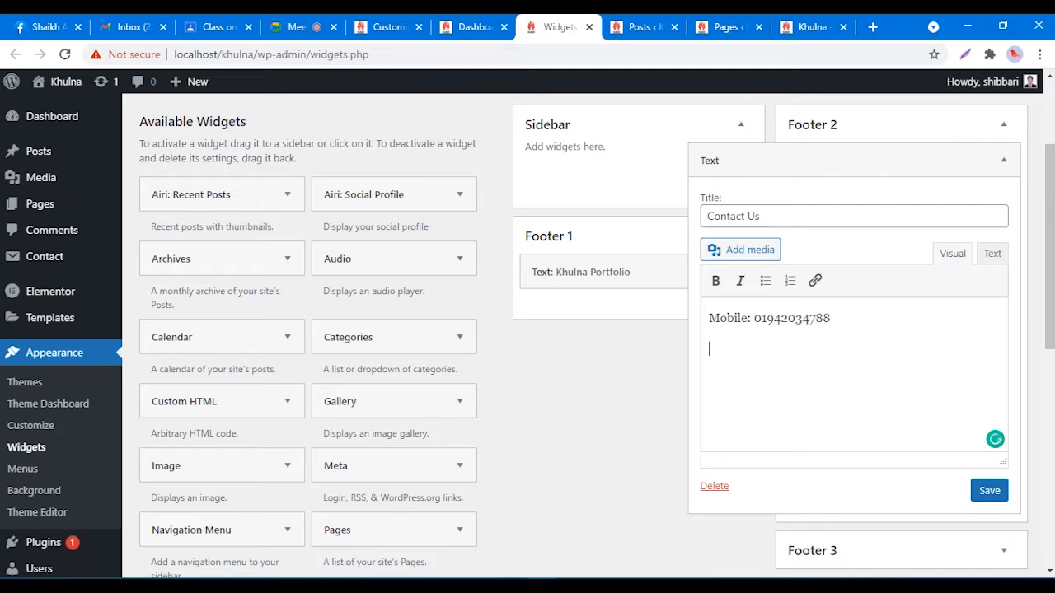
key(Return)
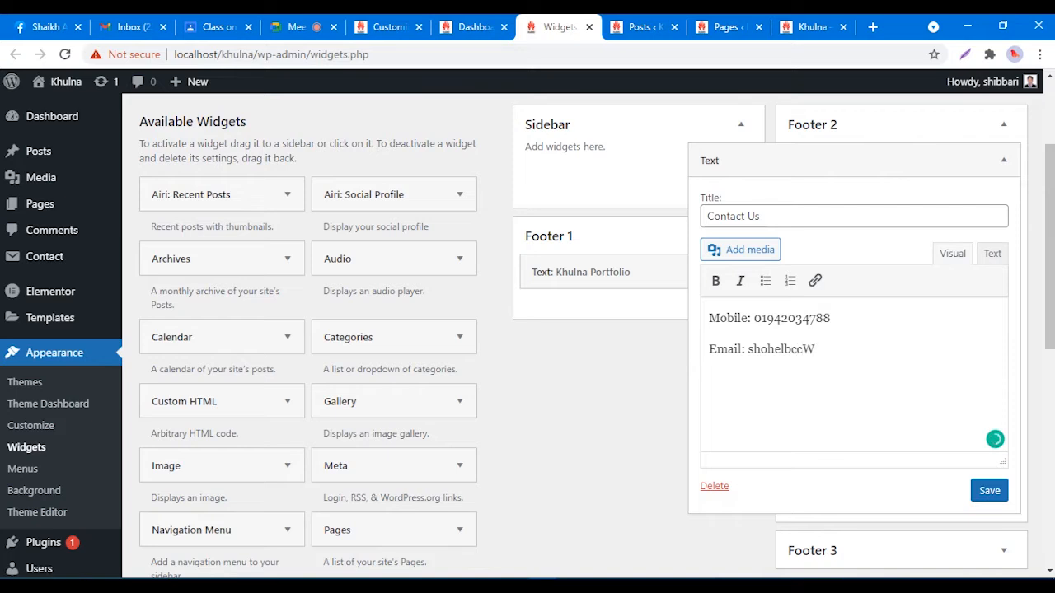
key(Return)
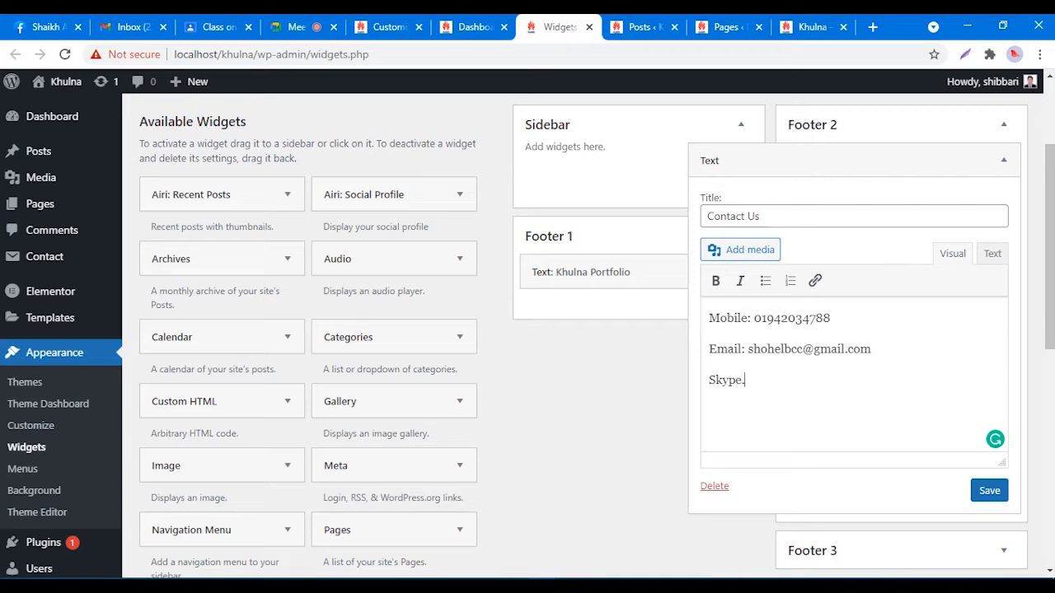
key(BackSpace)
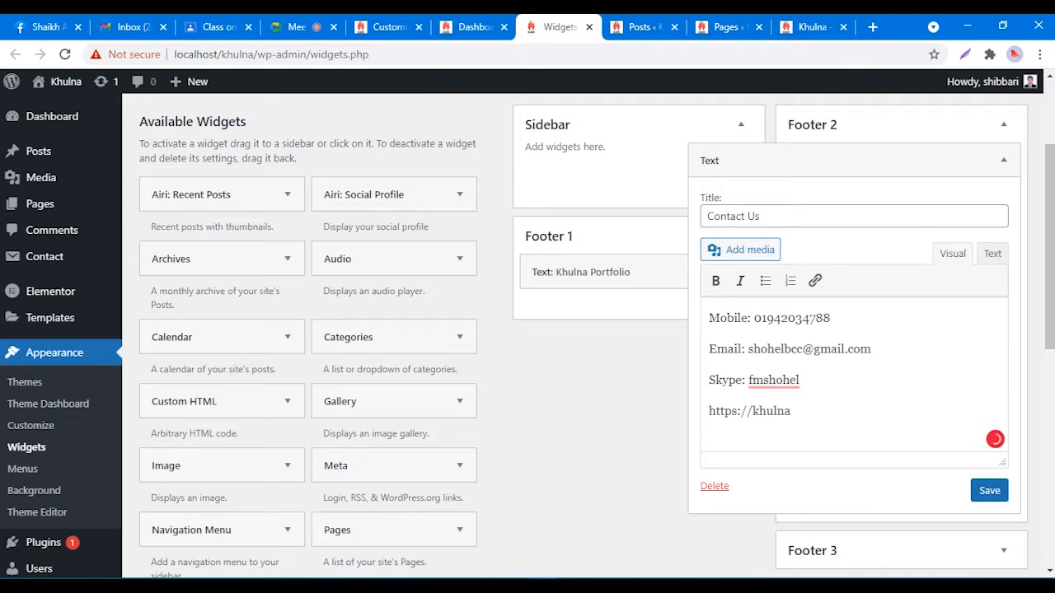
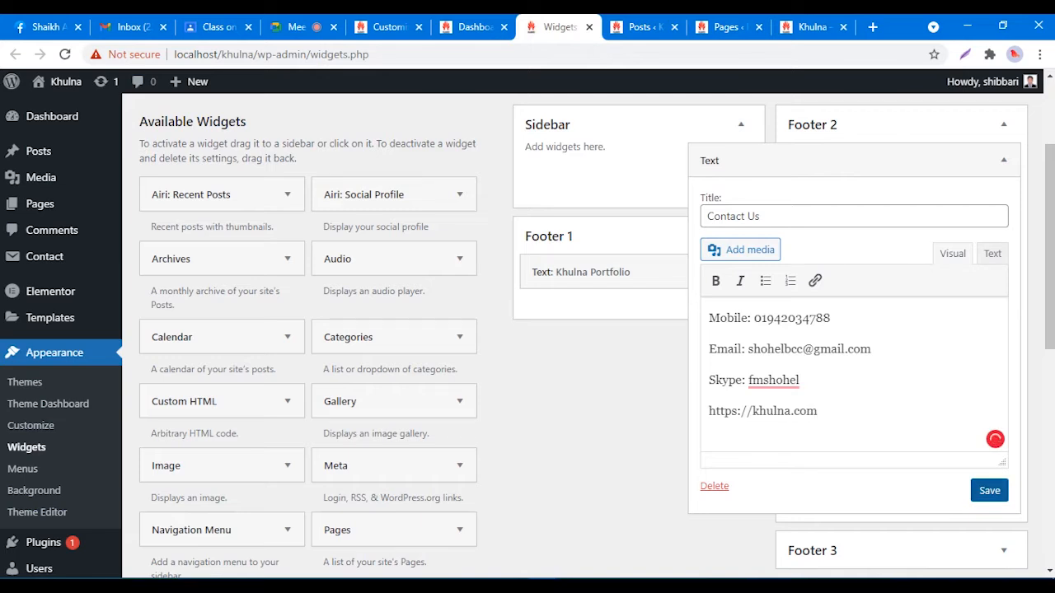
key(shift+Left)
key(shift+Left)
key(shift+Left)
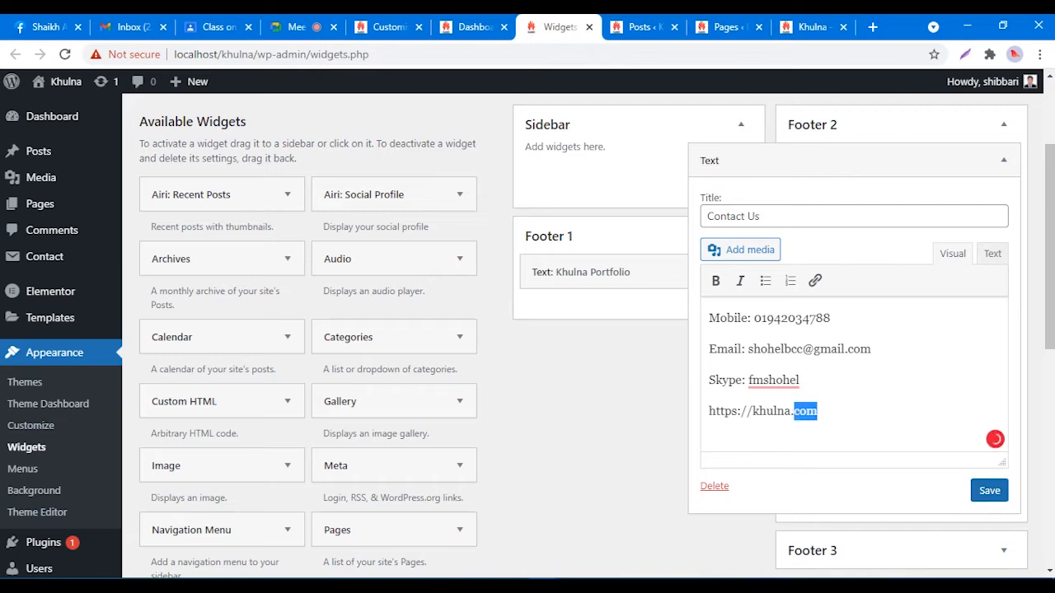
click(989, 490)
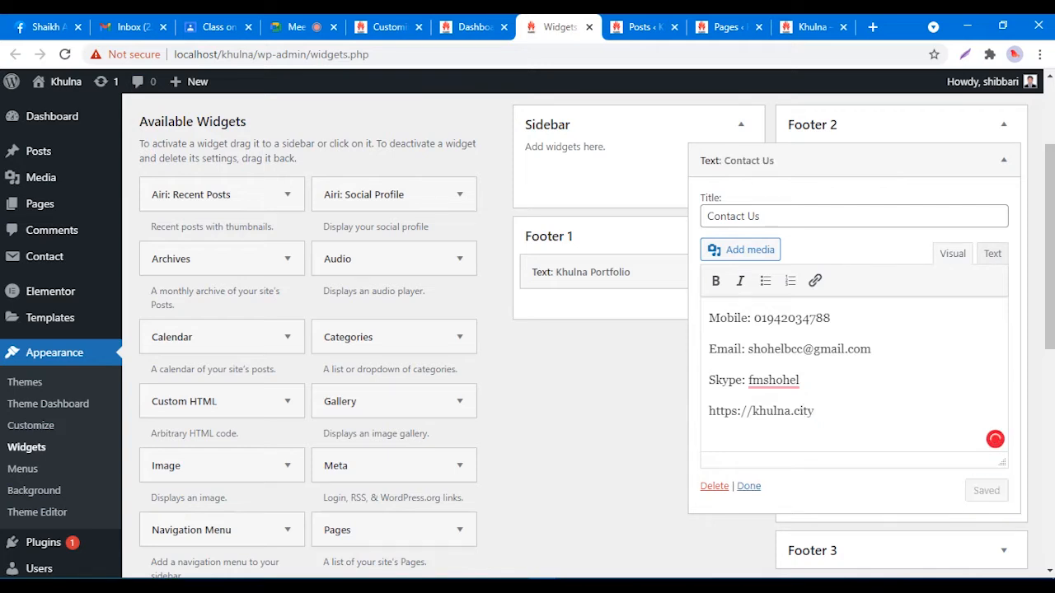
click(1003, 125)
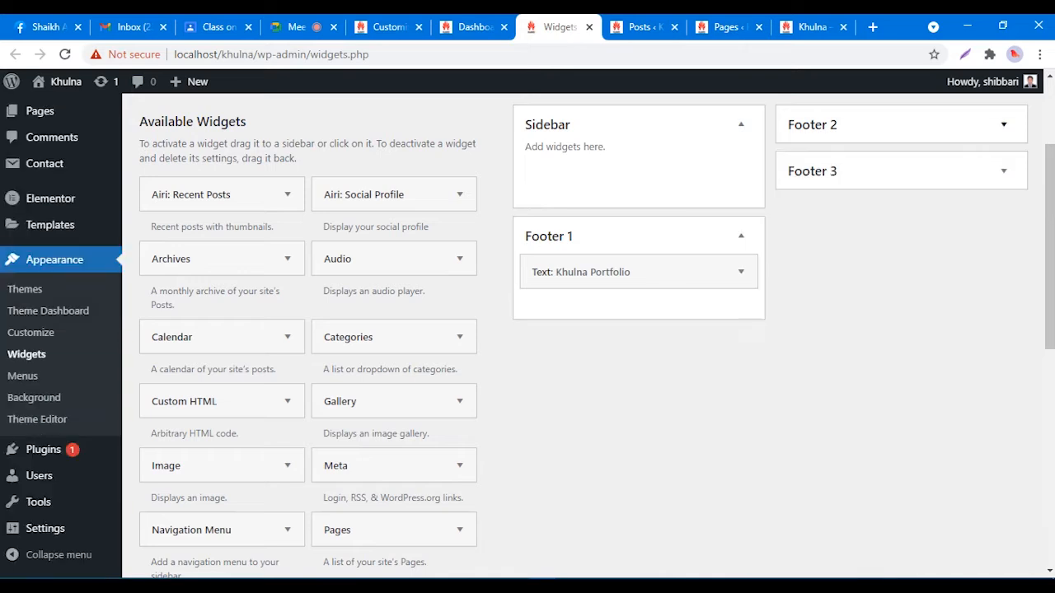
click(811, 27)
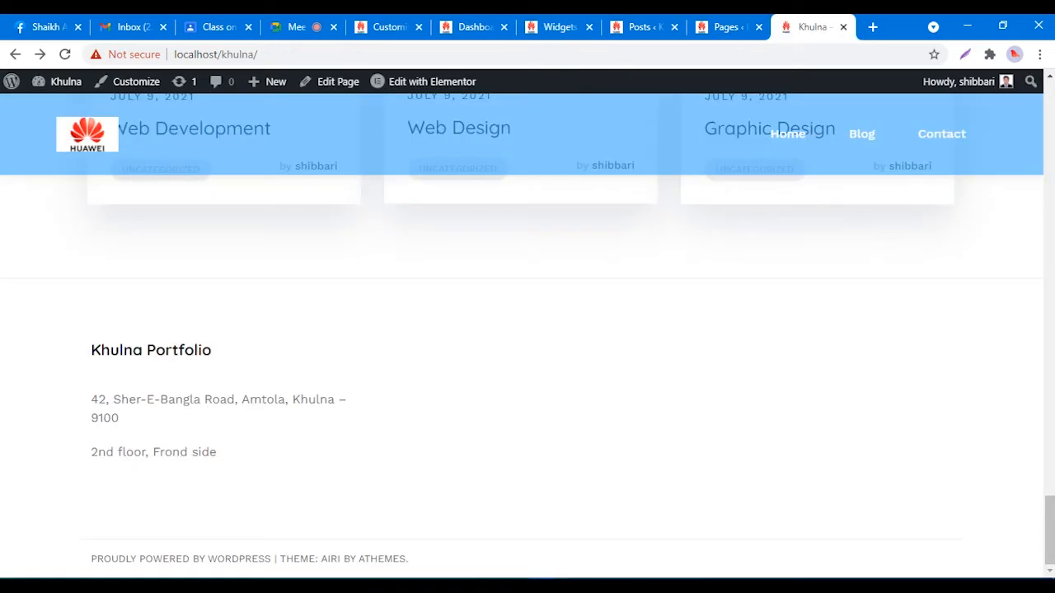
right_click(793, 238)
click(824, 283)
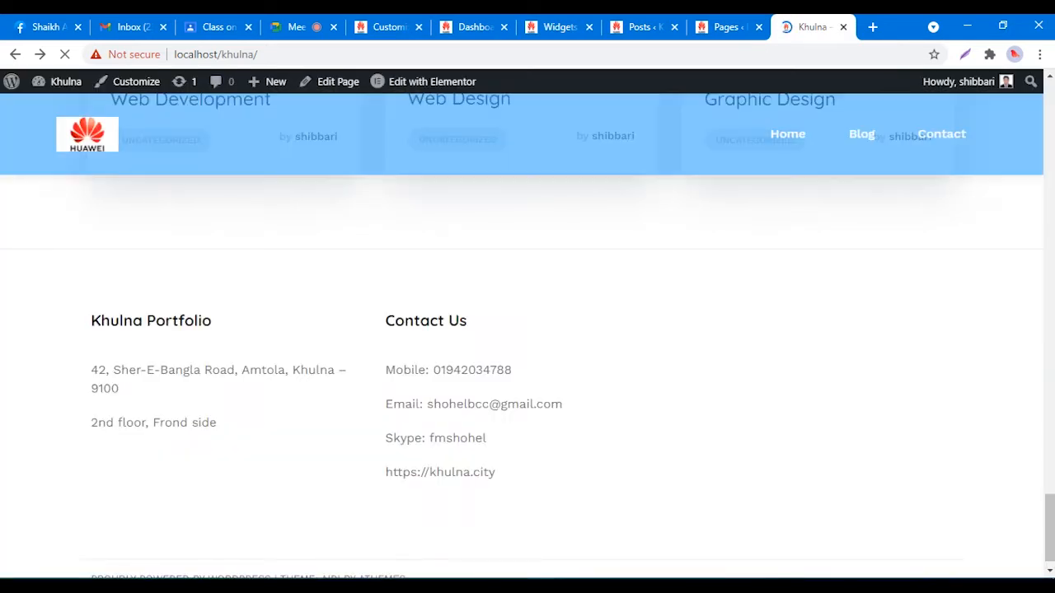
drag(385, 350, 496, 453)
click(497, 454)
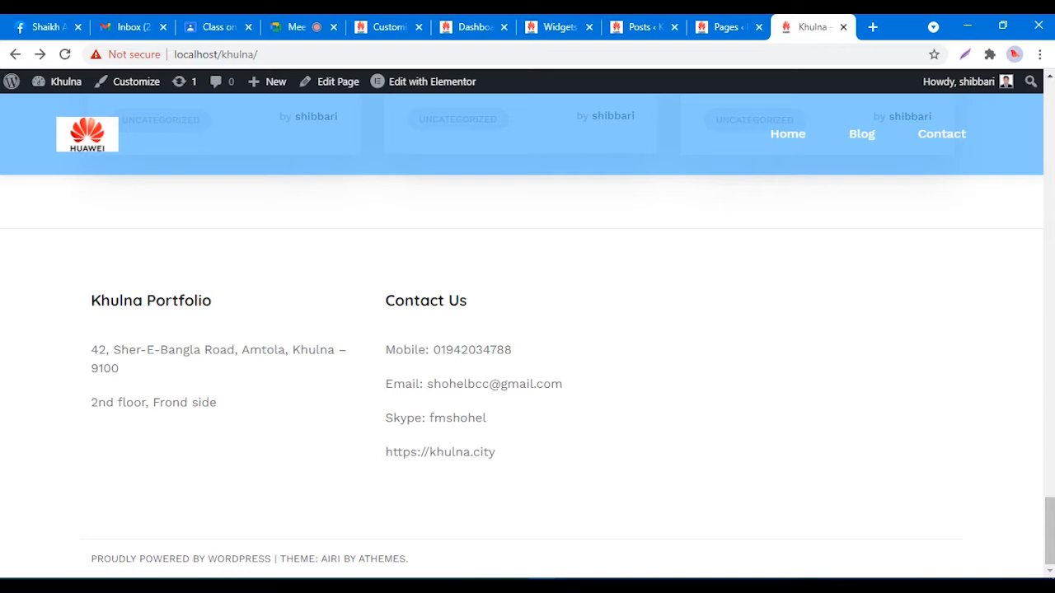
click(558, 26)
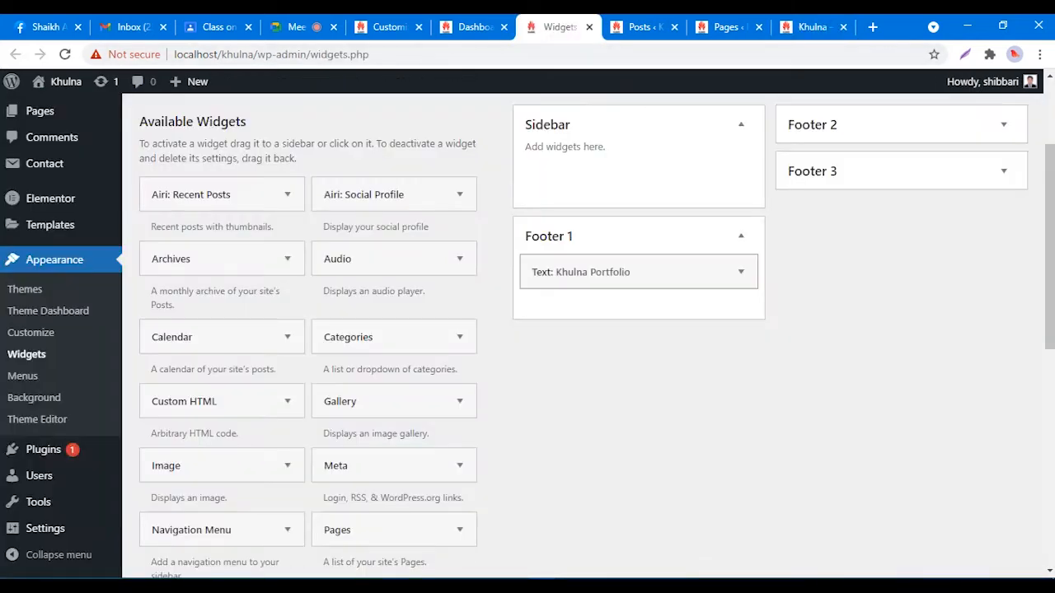
Step: Expand the empty Footer 3 area and switch to Facebook
click(1003, 171)
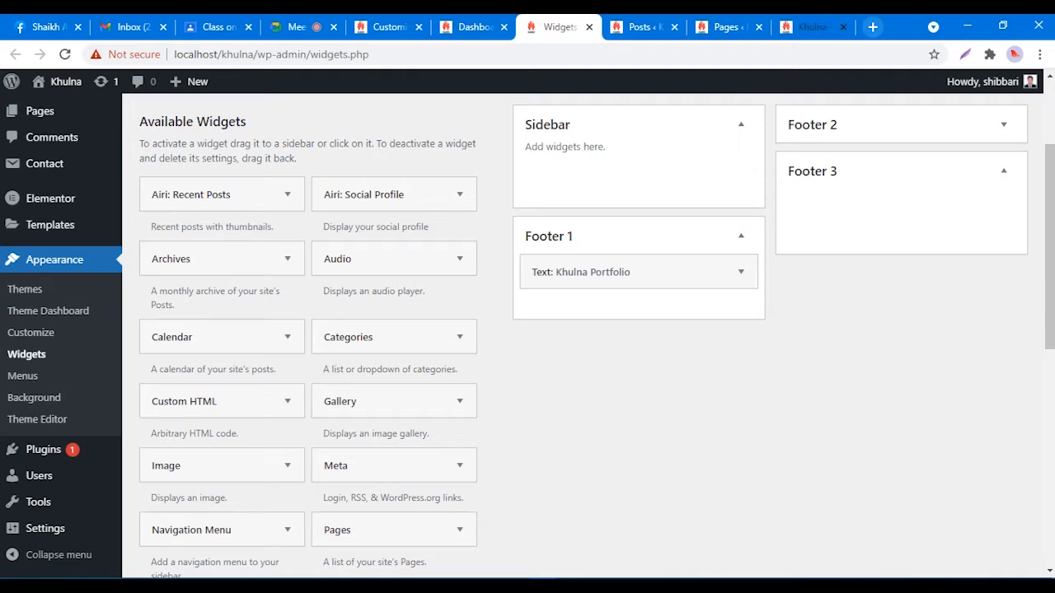
click(49, 27)
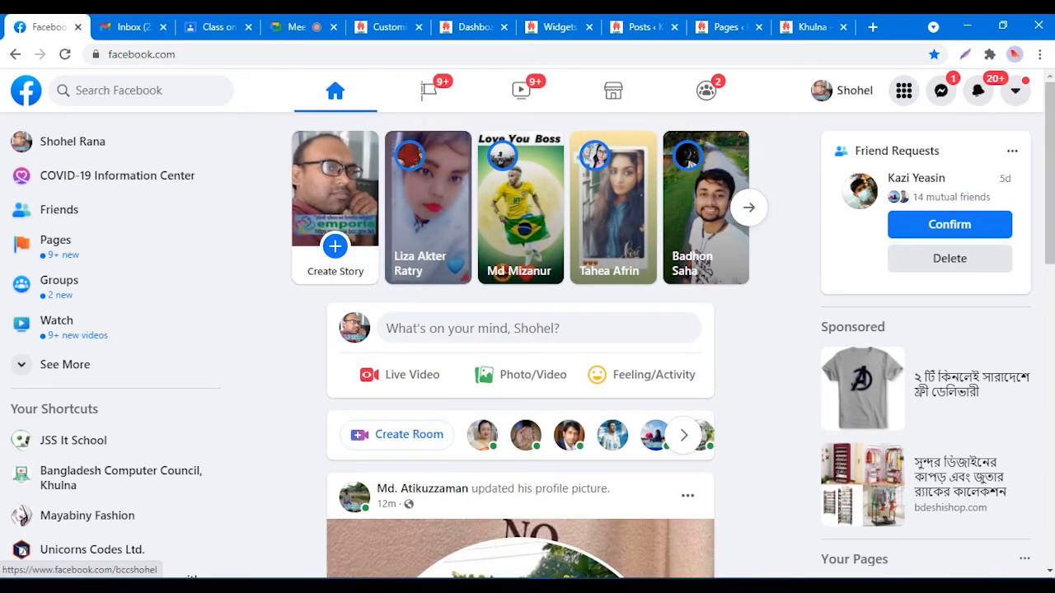
Step: Search Facebook for 'bangla' and open the Bangladesh Computer Council, Khulna page
click(137, 90)
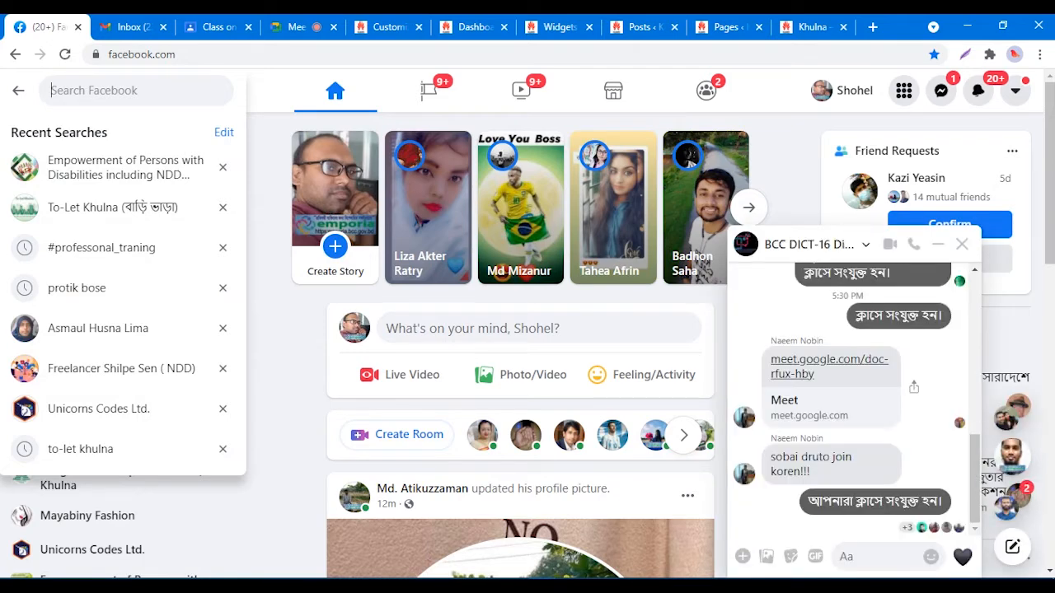
text(bangla)
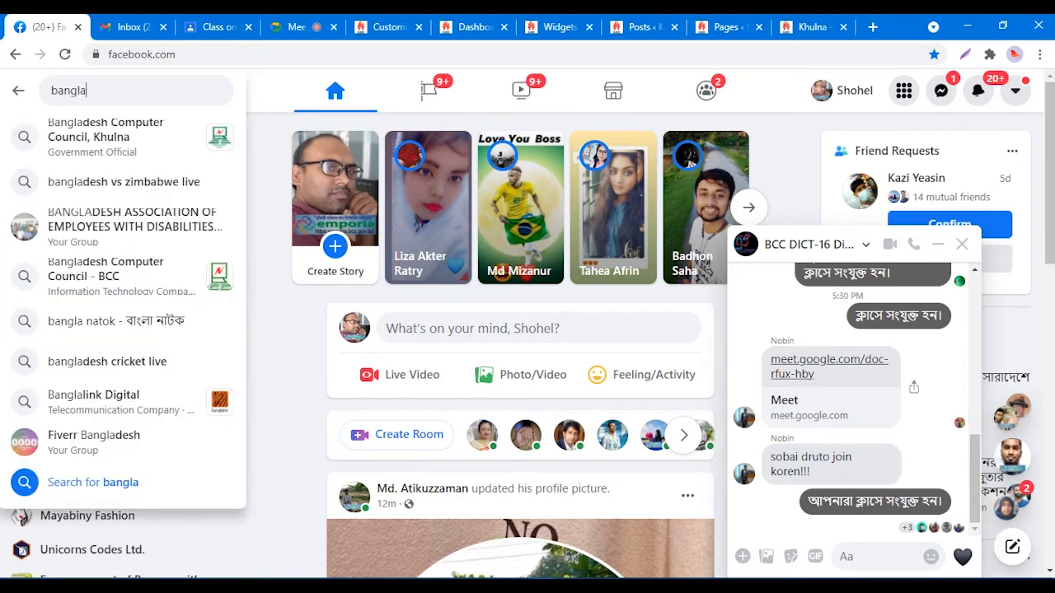
click(107, 137)
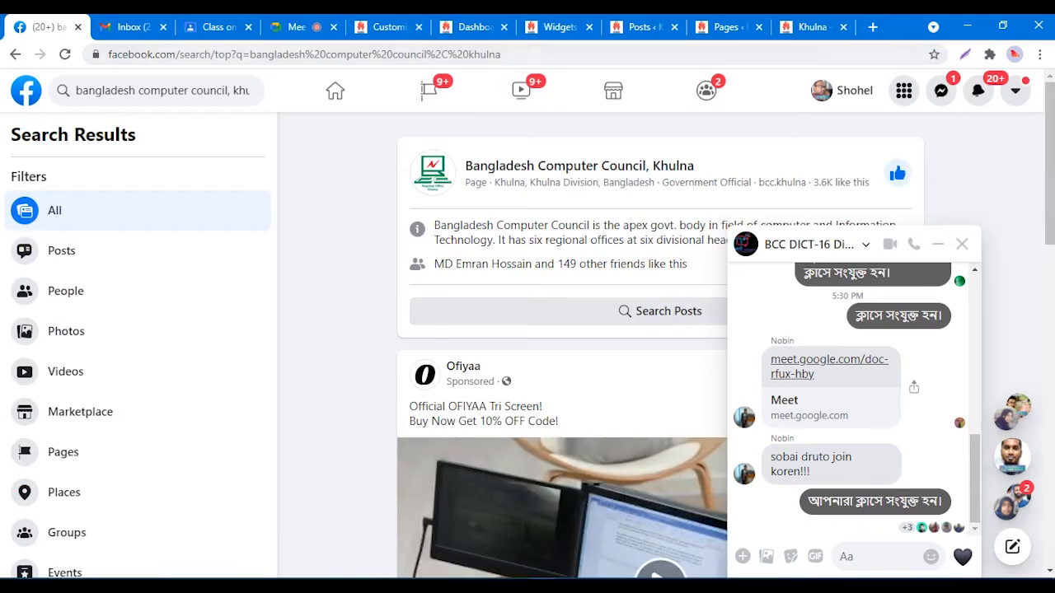
click(578, 166)
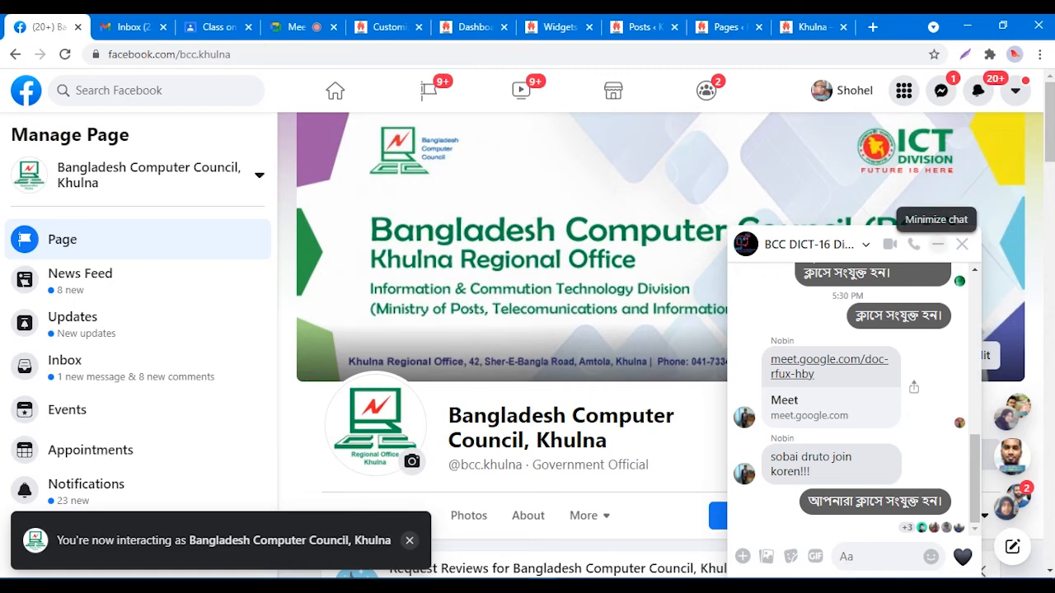
click(937, 244)
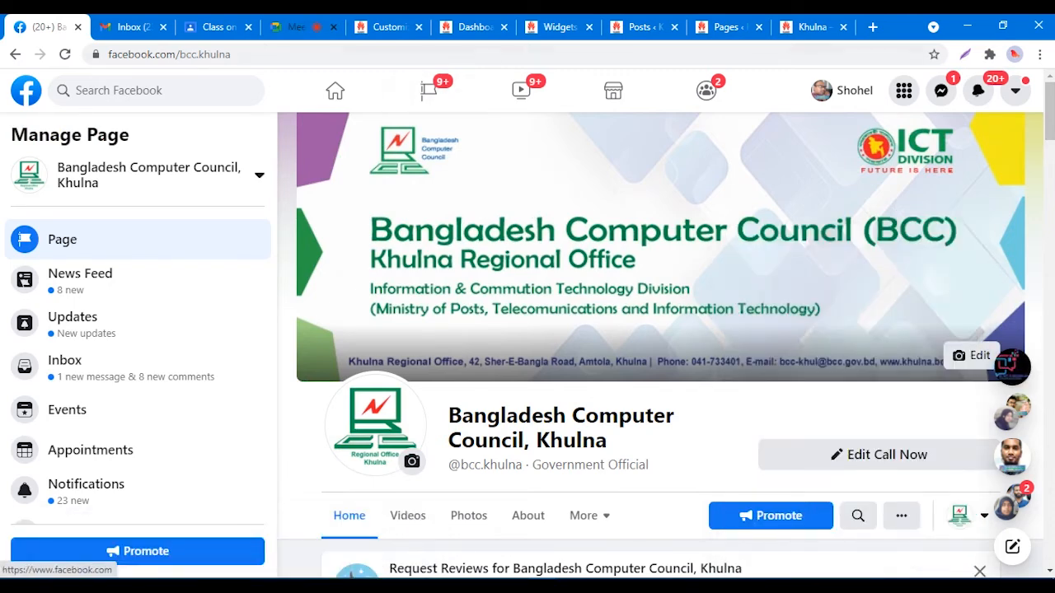
Step: Copy the page's web address from the address bar and return to the WordPress Widgets page
click(296, 26)
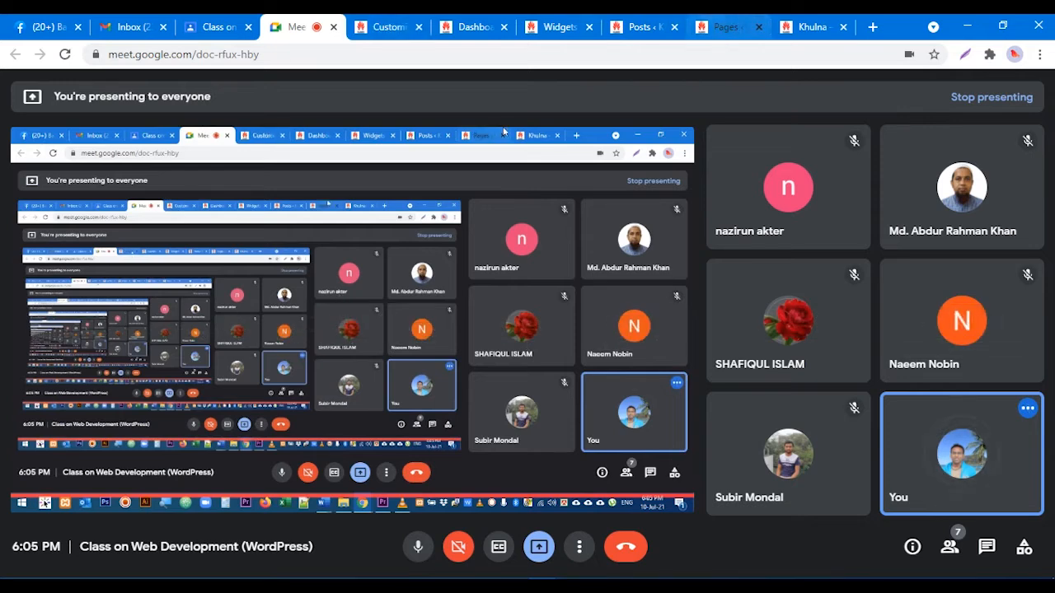
click(45, 26)
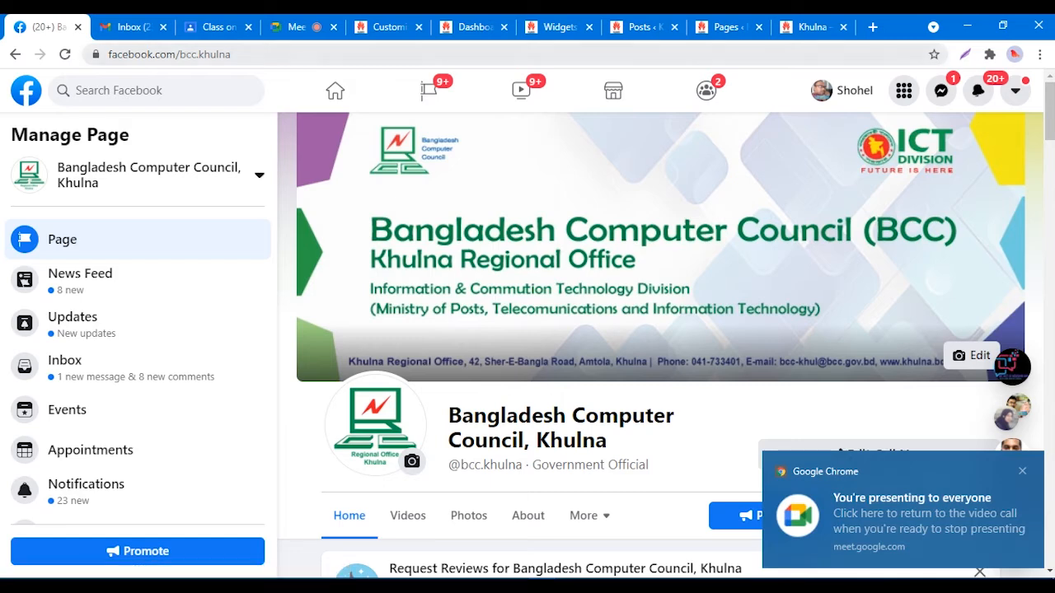
click(186, 54)
right_click(186, 52)
click(216, 137)
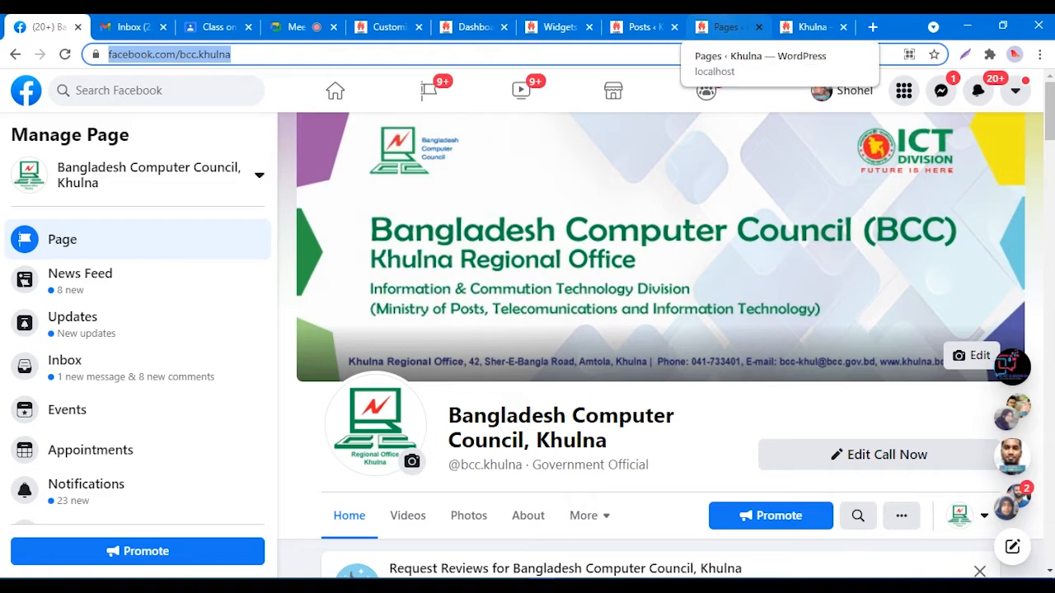
click(556, 26)
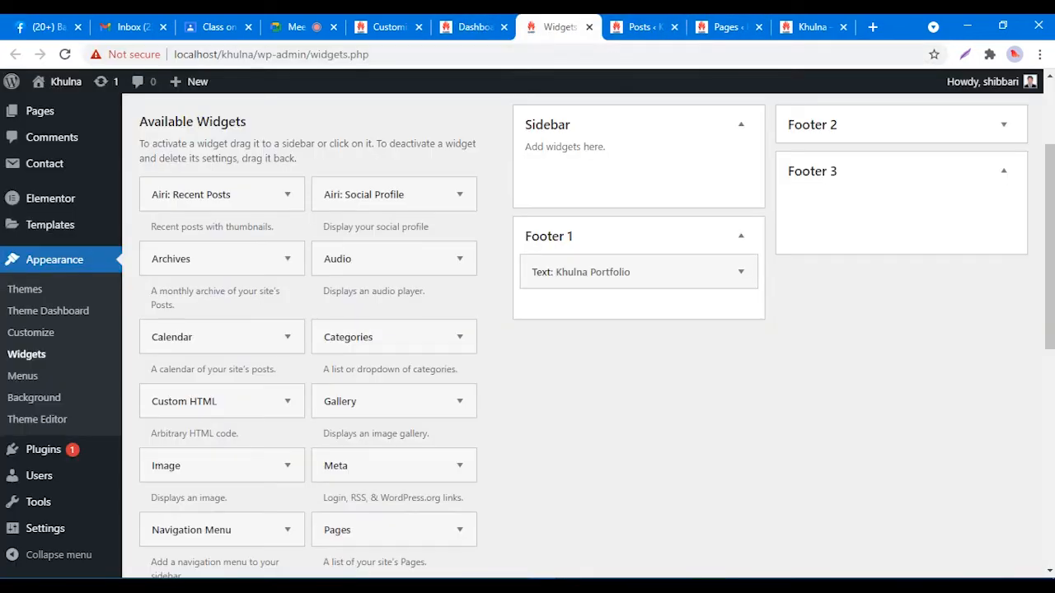
Step: Open the Plugins > Add New page in a new browser tab and switch to it
scroll(528, 335, down, 5)
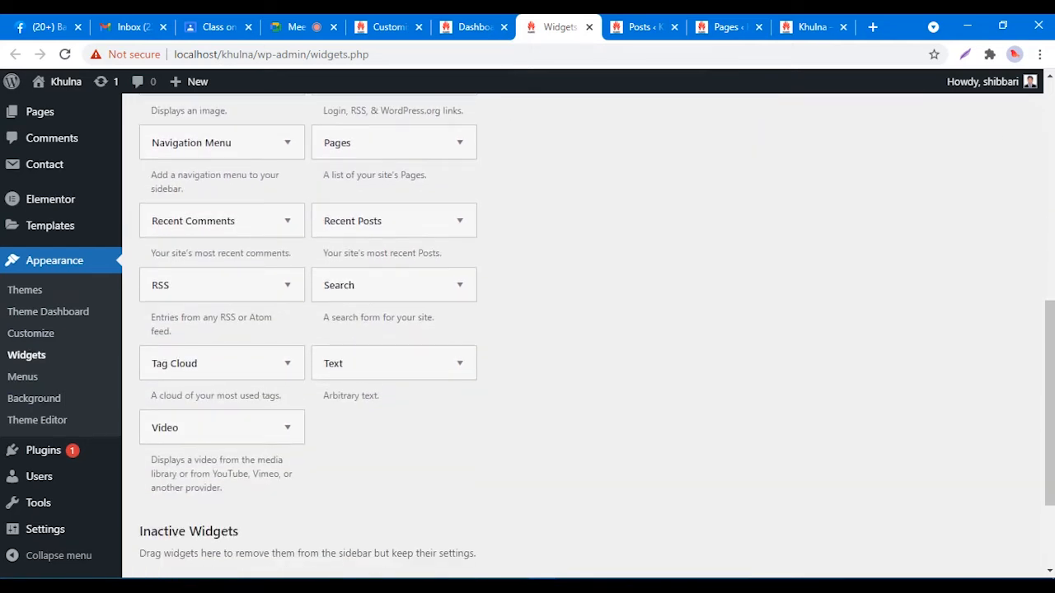
scroll(528, 335, down, 2)
scroll(527, 336, up, 9)
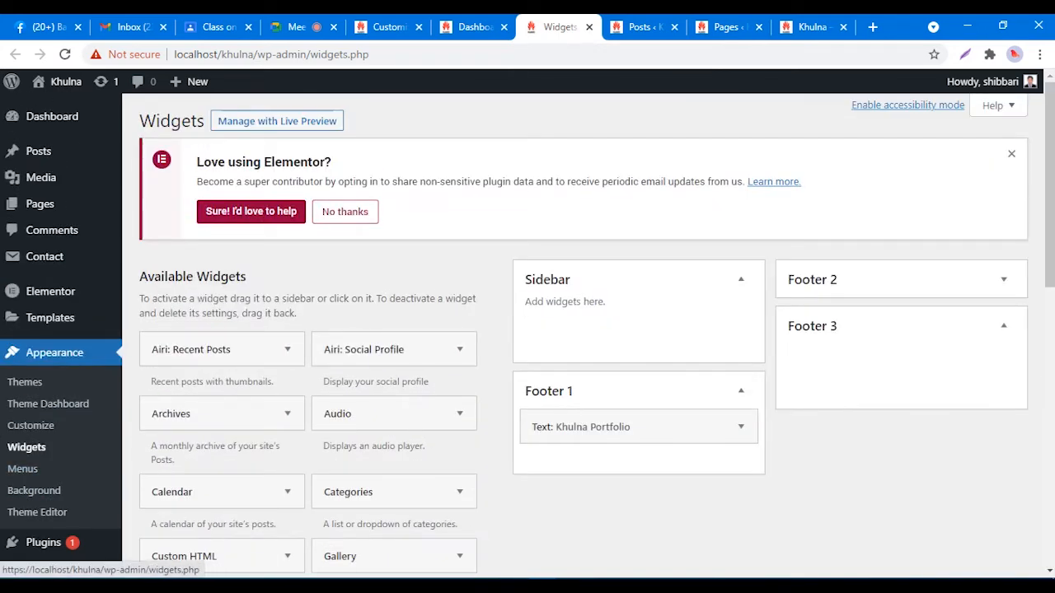
scroll(527, 335, down, 1)
scroll(527, 336, down, 2)
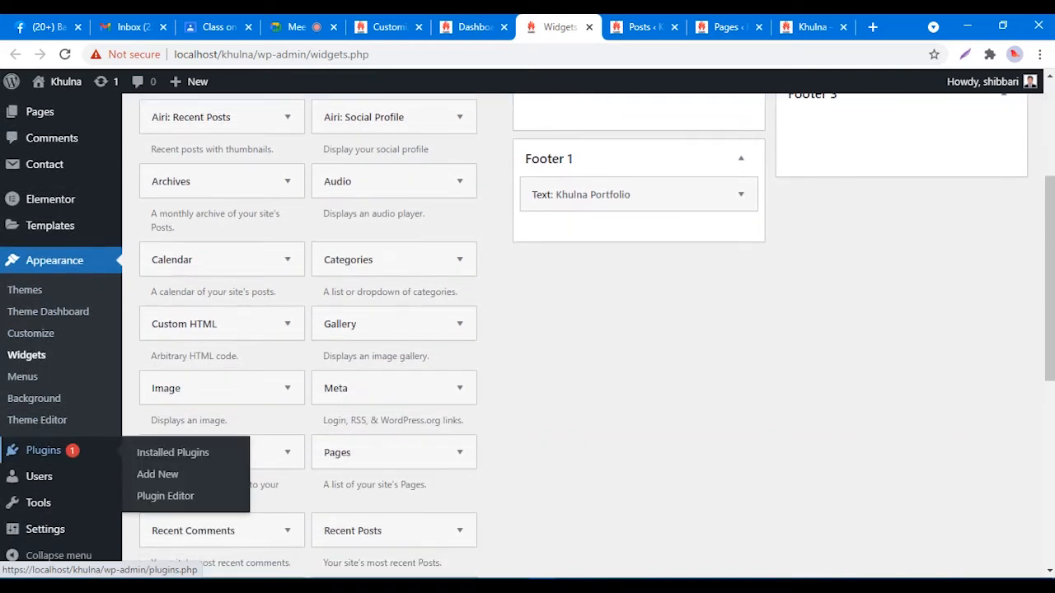
mouse_move(42, 450)
right_click(156, 475)
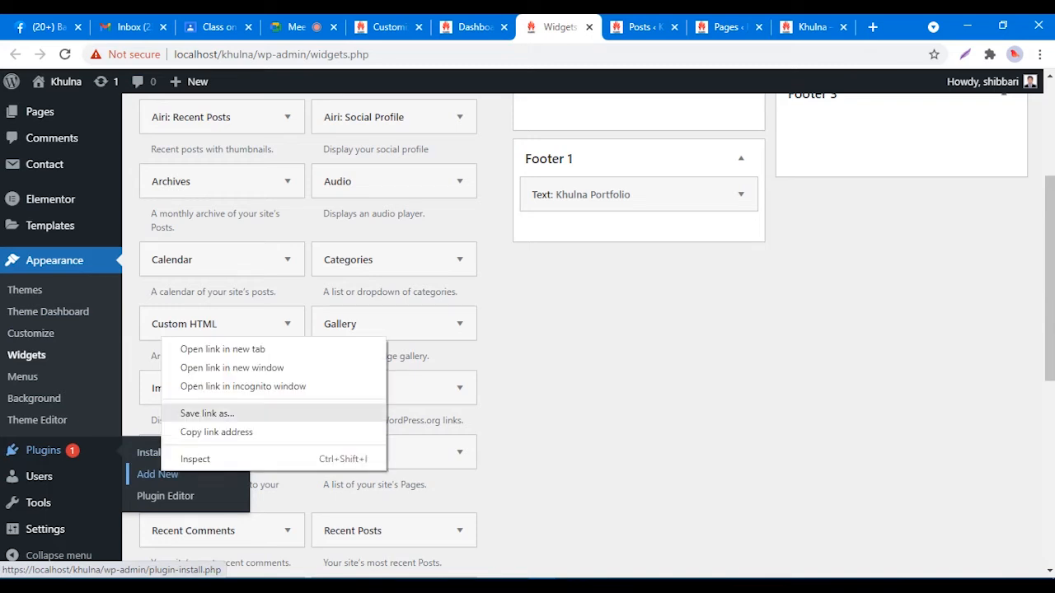
click(206, 349)
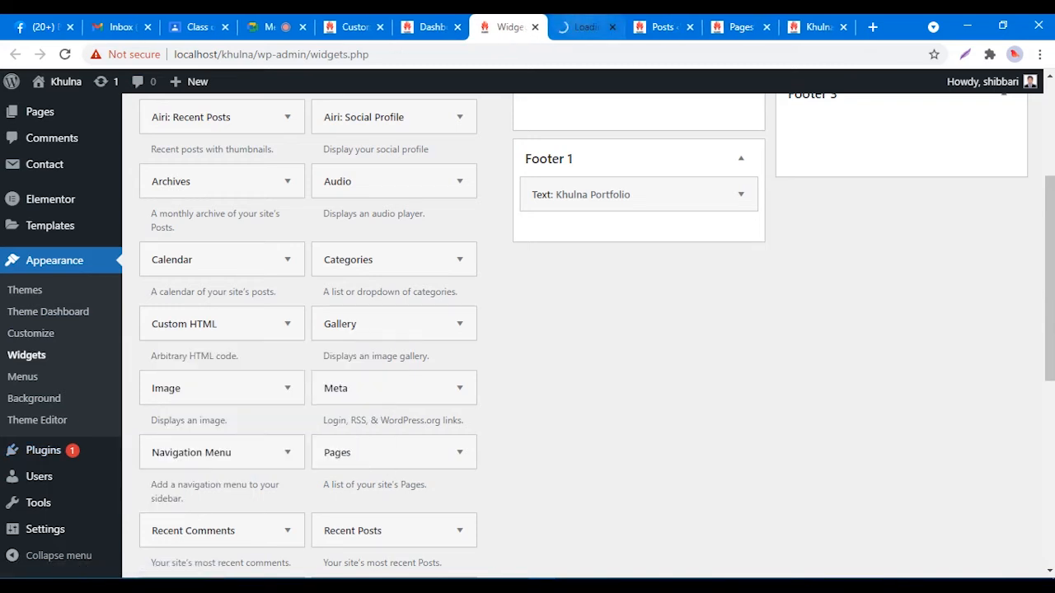
click(586, 27)
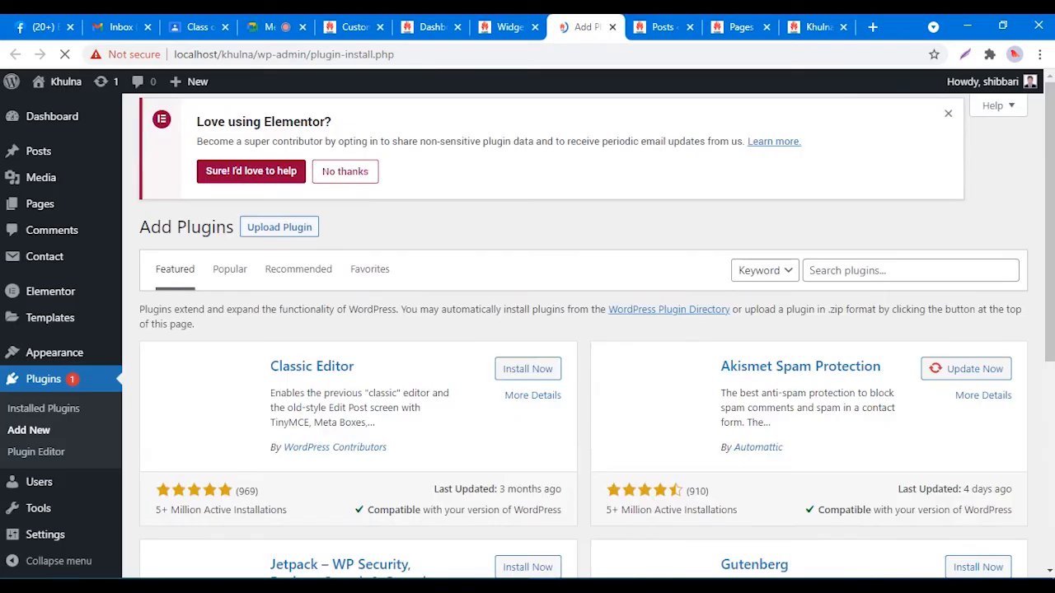
Step: Search the plugin directory for 'facebok like page' and scroll through the results
click(890, 273)
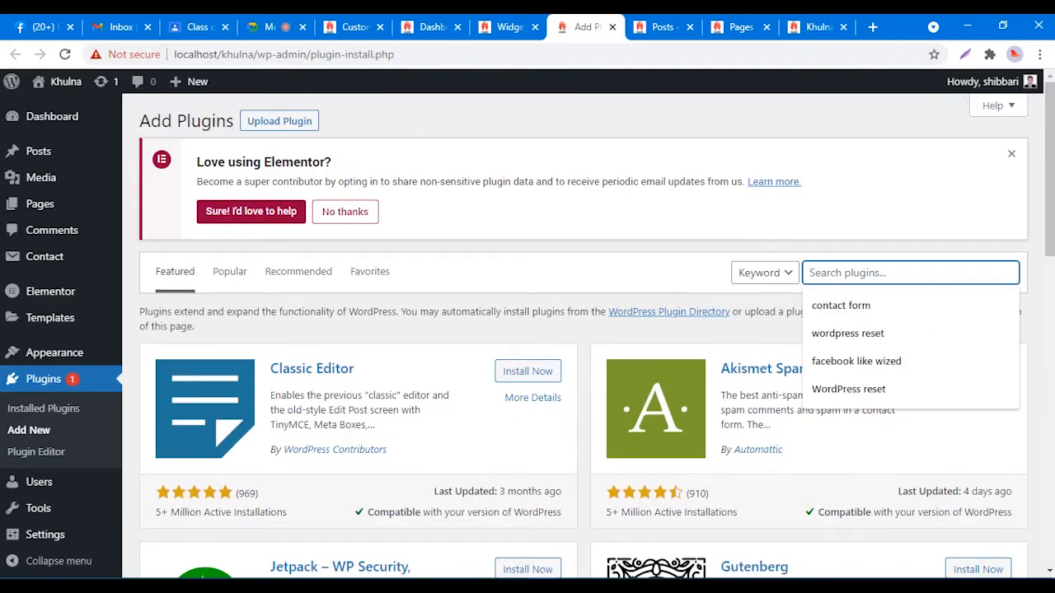
text(facebo)
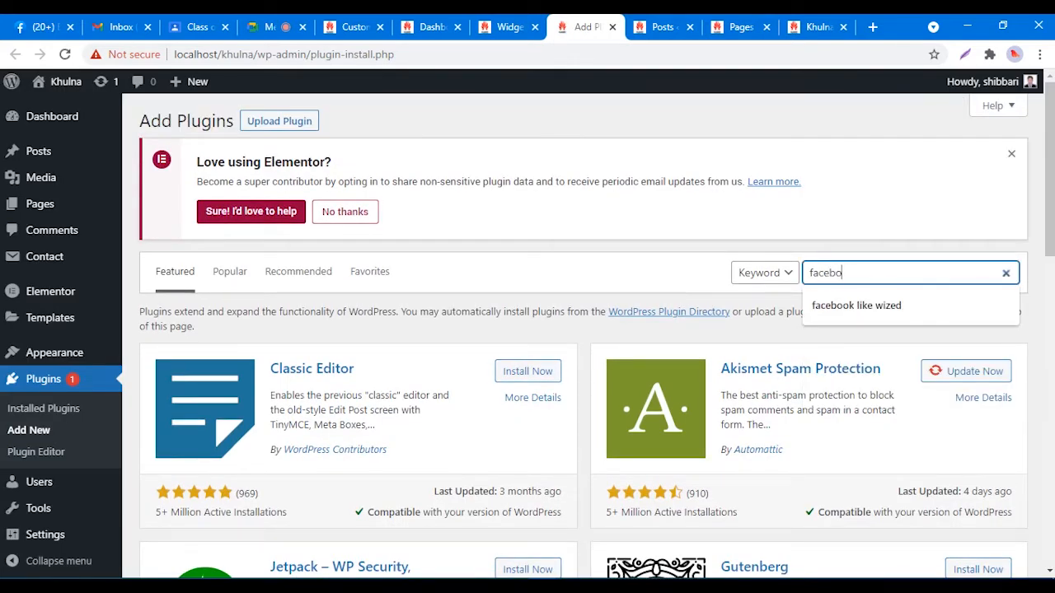
text(k like)
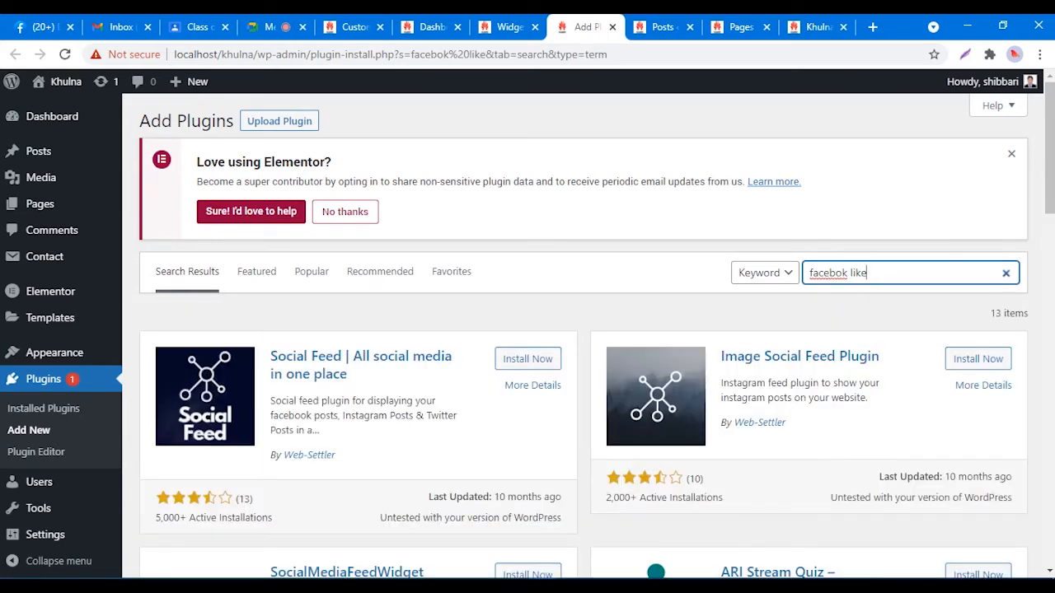
text(page)
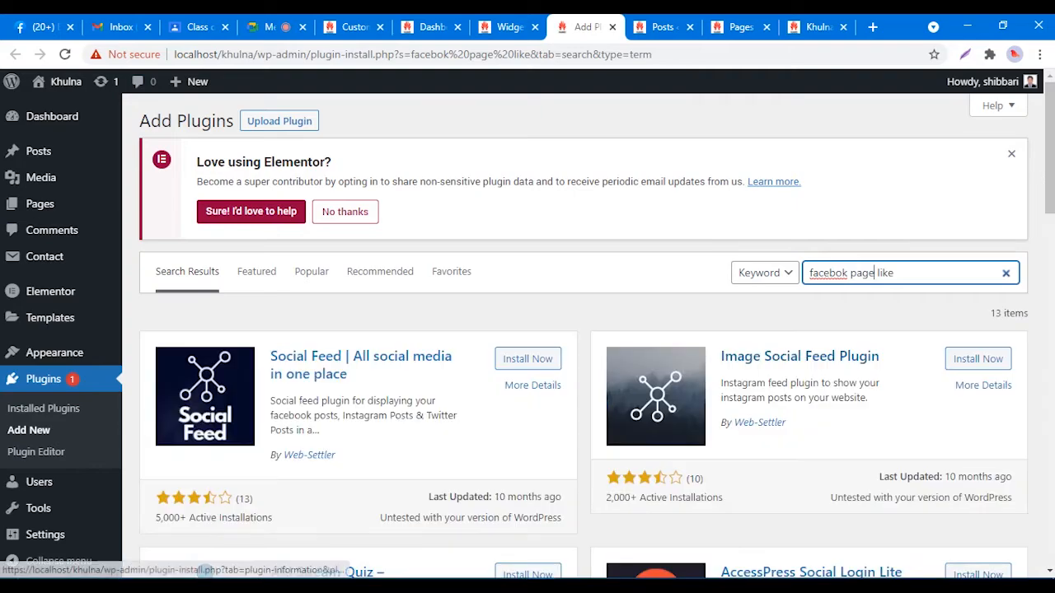
scroll(583, 336, down, 3)
scroll(527, 337, down, 1)
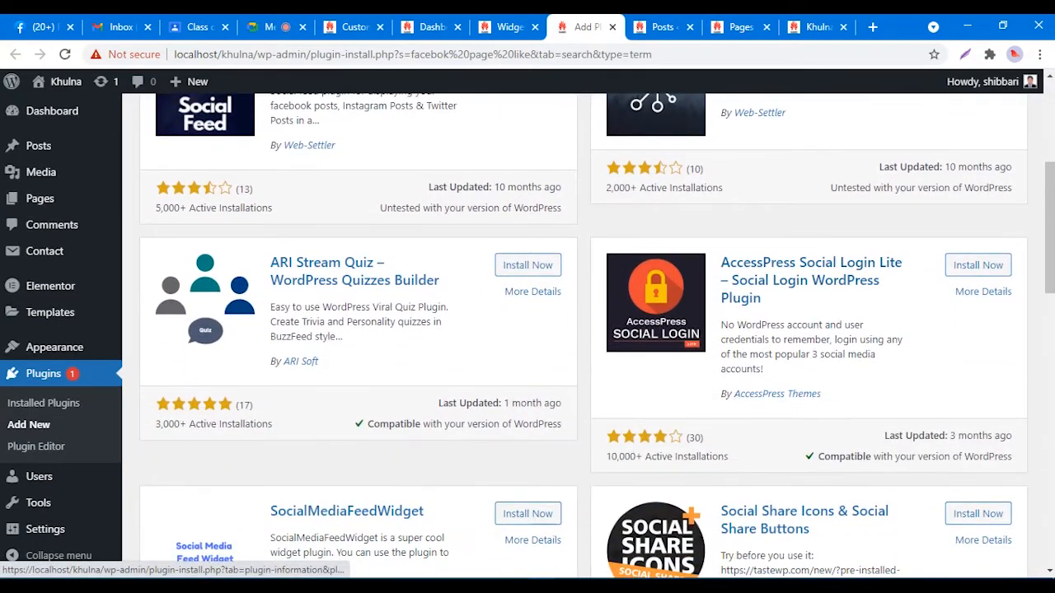
scroll(527, 336, down, 4)
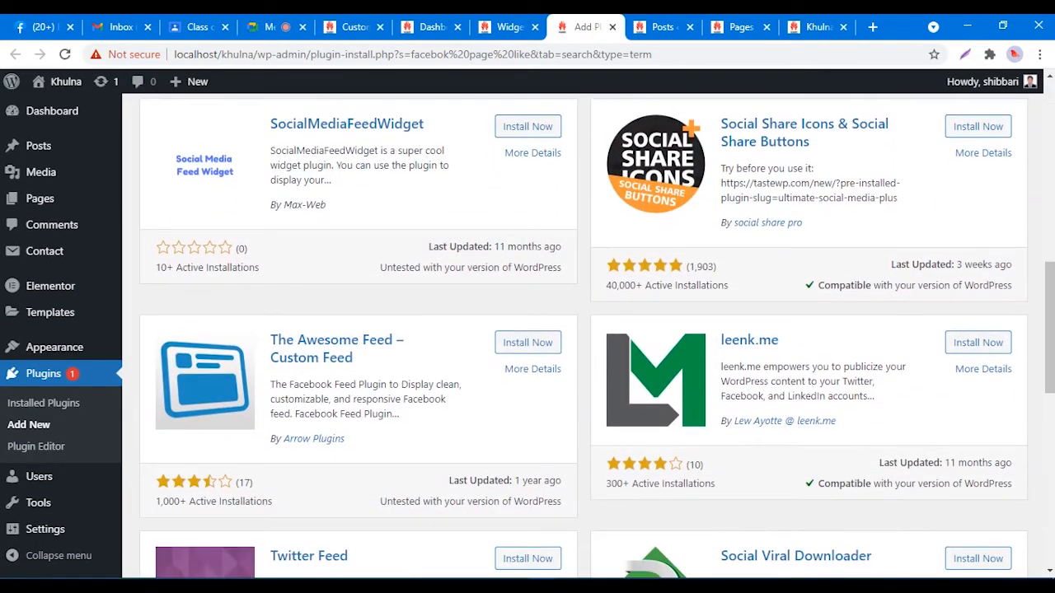
scroll(584, 337, down, 3)
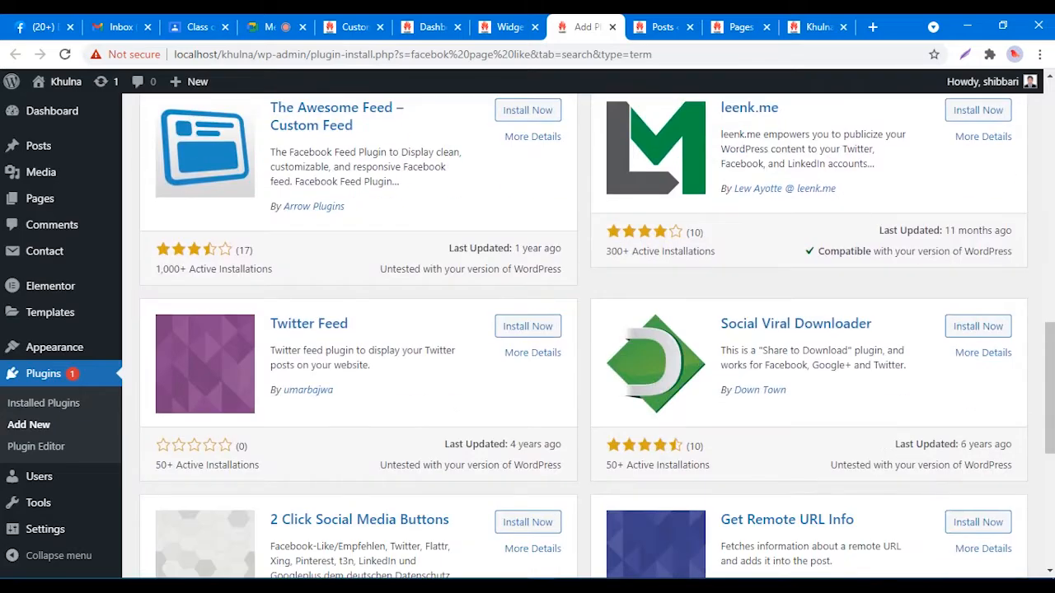
scroll(584, 337, down, 3)
scroll(583, 336, down, 3)
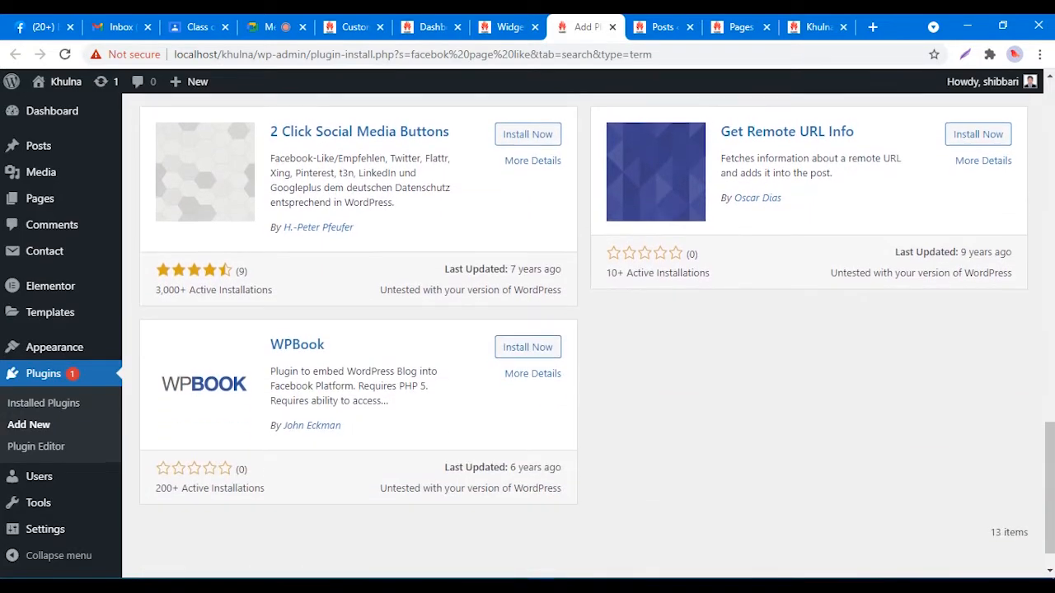
scroll(583, 336, up, 15)
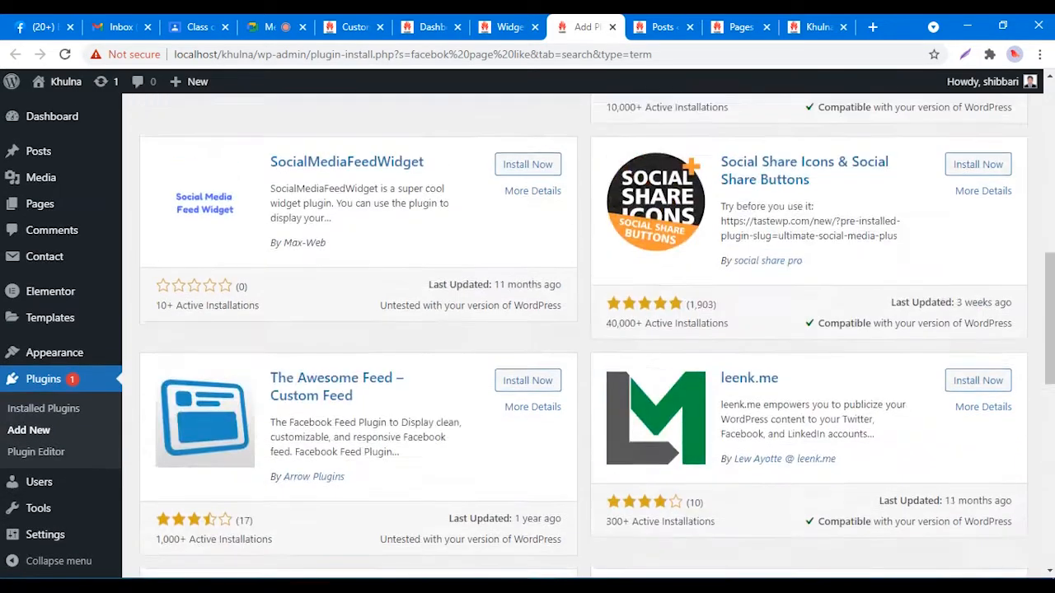
scroll(584, 336, up, 2)
scroll(584, 336, down, 5)
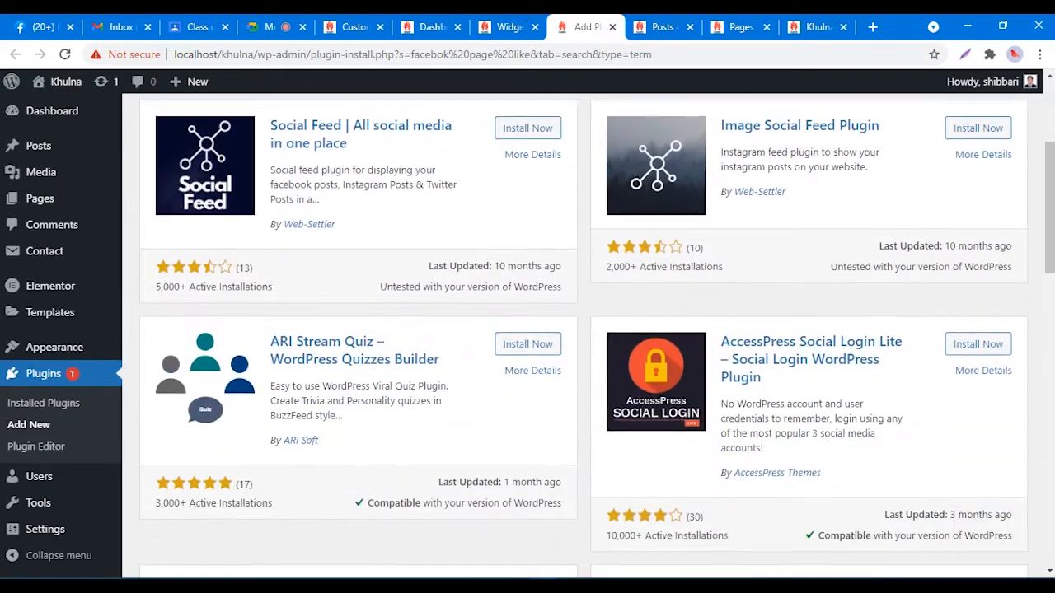
scroll(583, 336, down, 2)
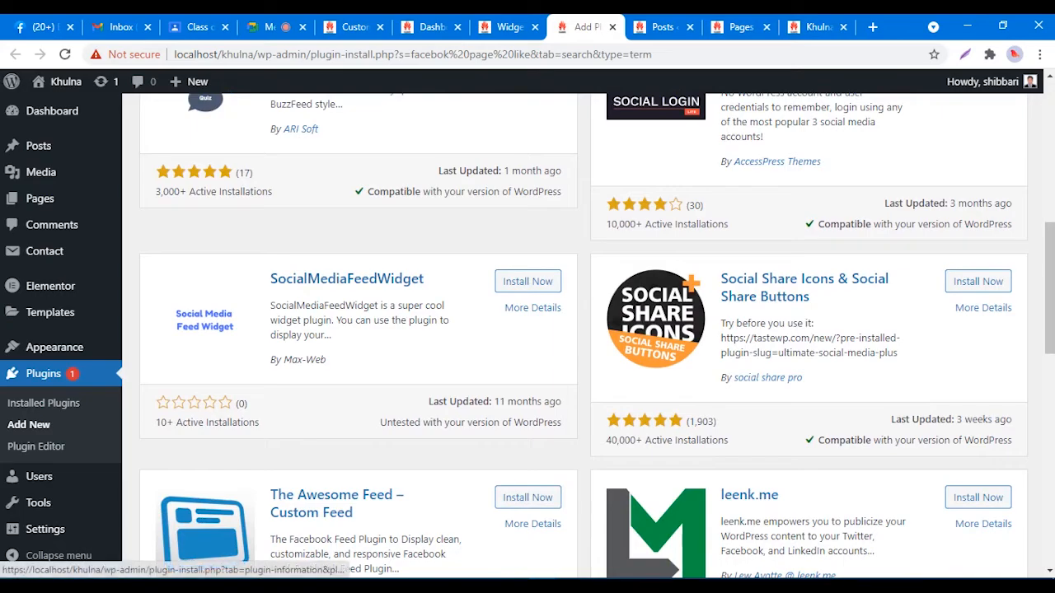
scroll(583, 336, down, 3)
scroll(583, 336, down, 5)
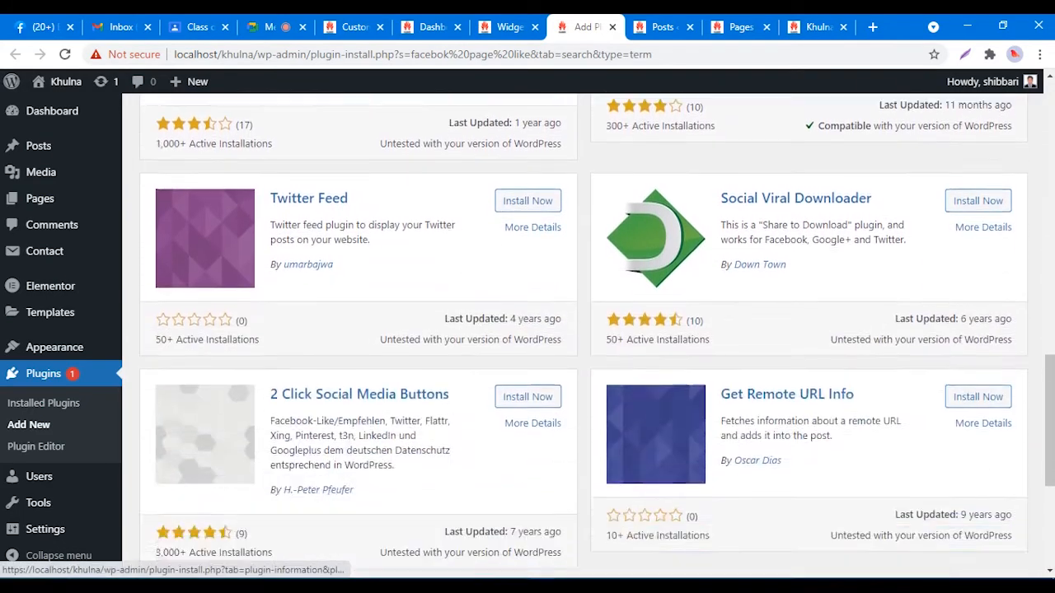
scroll(583, 336, up, 10)
scroll(875, 120, up, 2)
Step: Drop 'page' from the search, correct the spelling to 'facebook', and review the results
drag(895, 273, 850, 273)
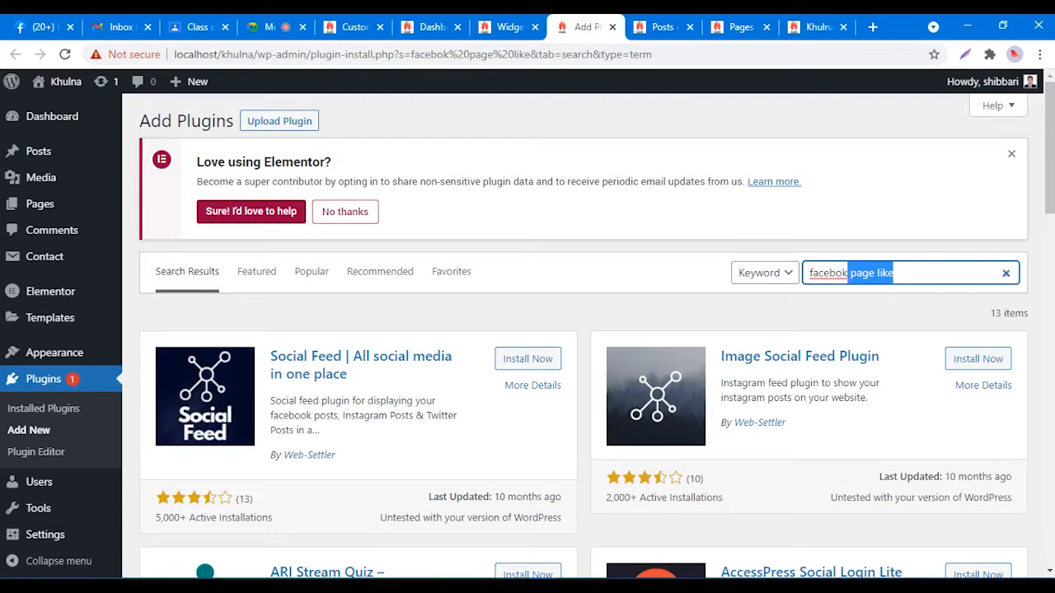
key(BackSpace)
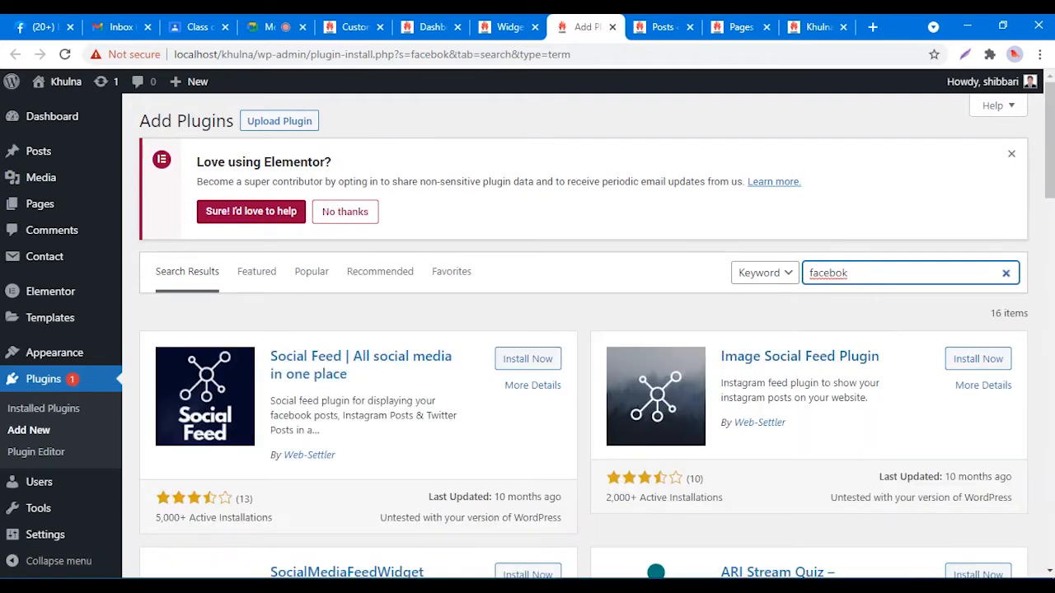
scroll(583, 329, down, 7)
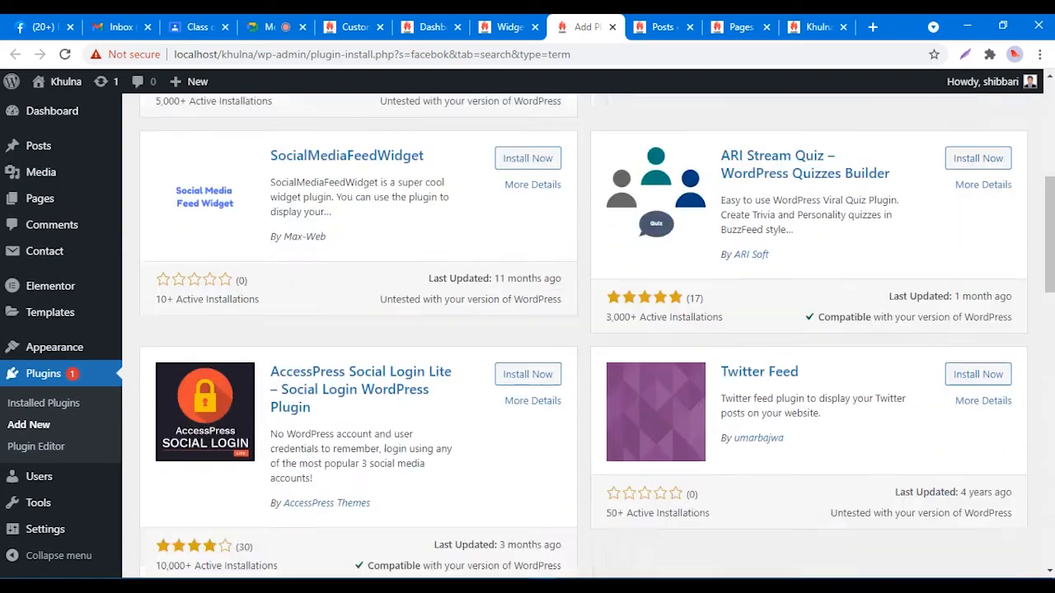
scroll(584, 329, down, 8)
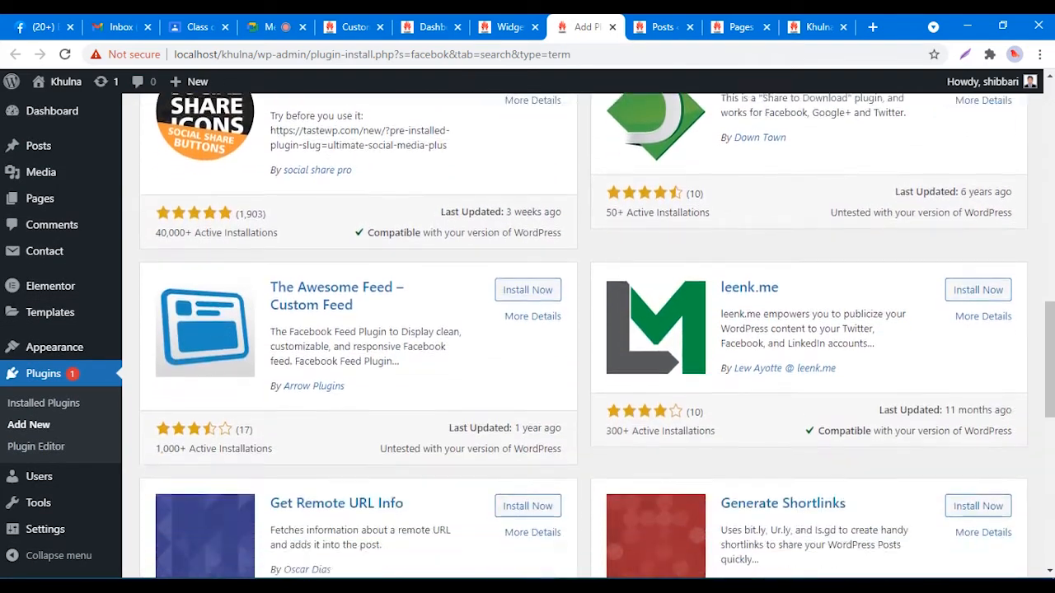
scroll(583, 329, down, 5)
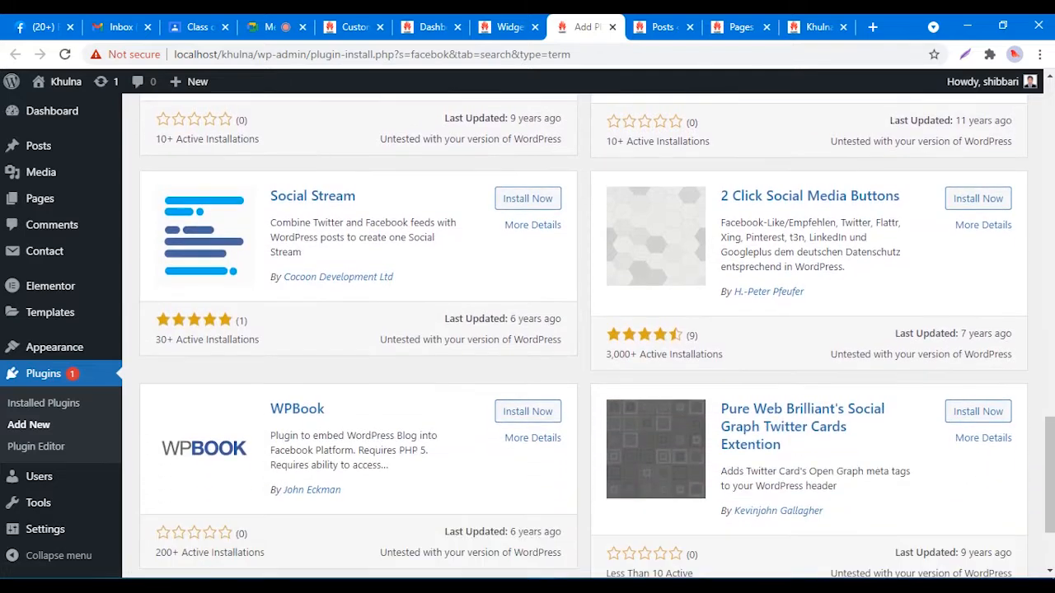
scroll(583, 329, down, 2)
scroll(583, 329, up, 3)
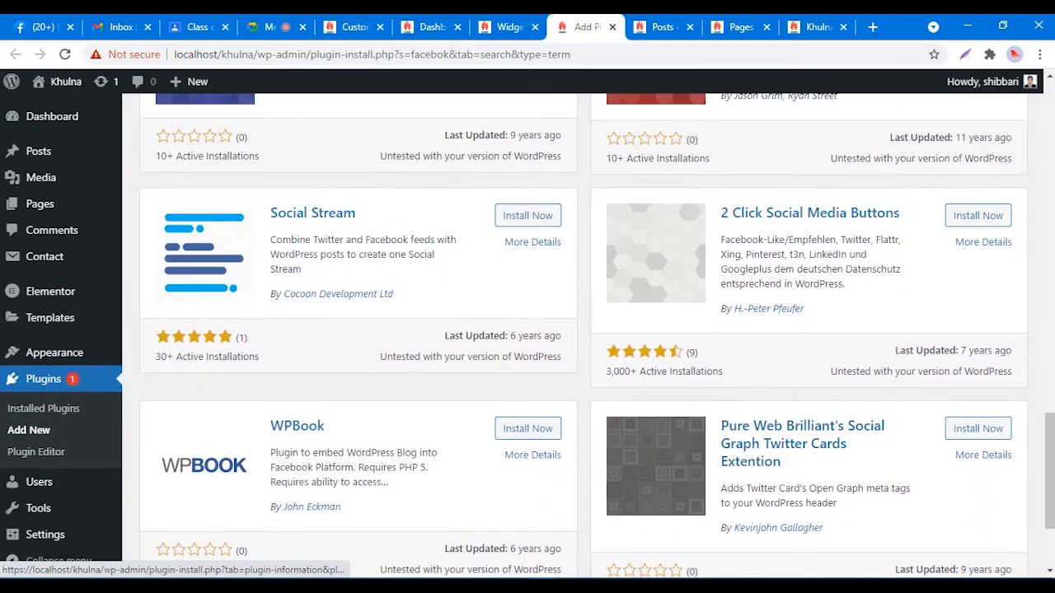
scroll(583, 330, down, 2)
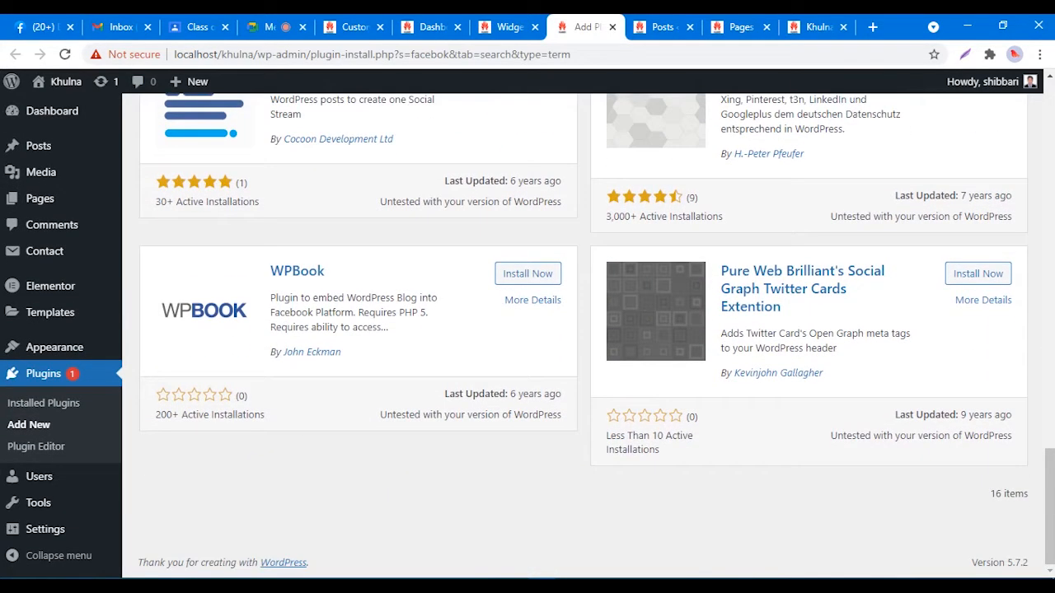
scroll(583, 330, up, 20)
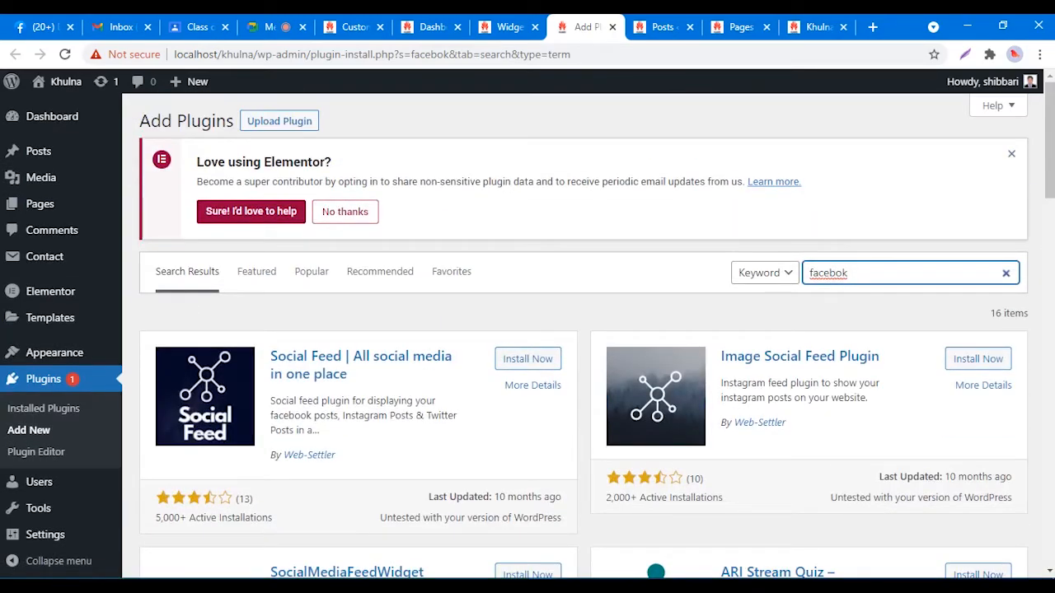
click(844, 273)
text(o)
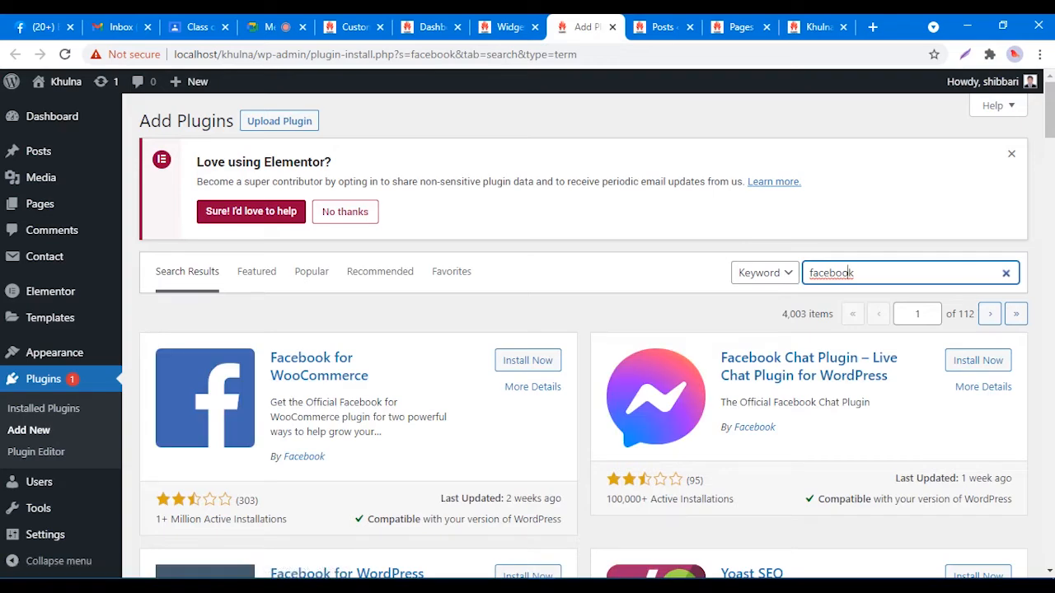
scroll(583, 329, down, 4)
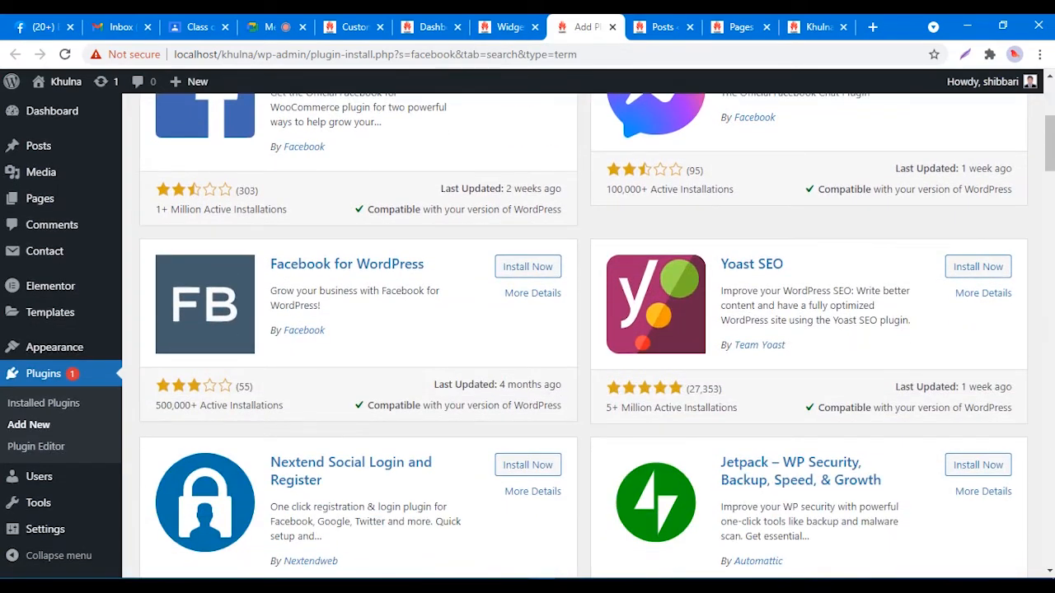
scroll(583, 330, down, 4)
scroll(584, 330, up, 8)
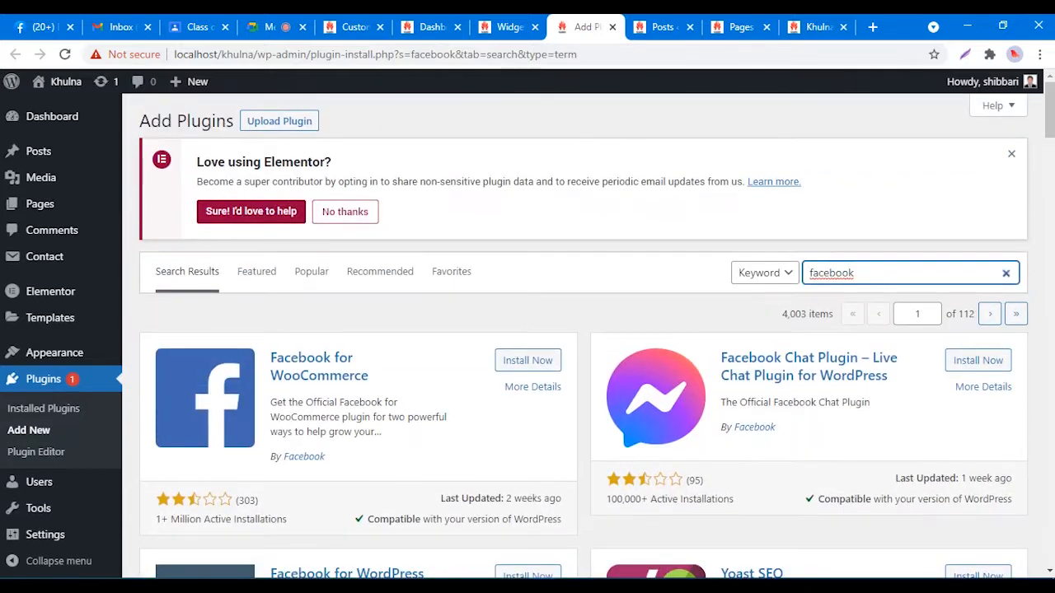
Step: Run the suggested 'facebook like wized' search, then trim it back to 'facebook like'
click(886, 272)
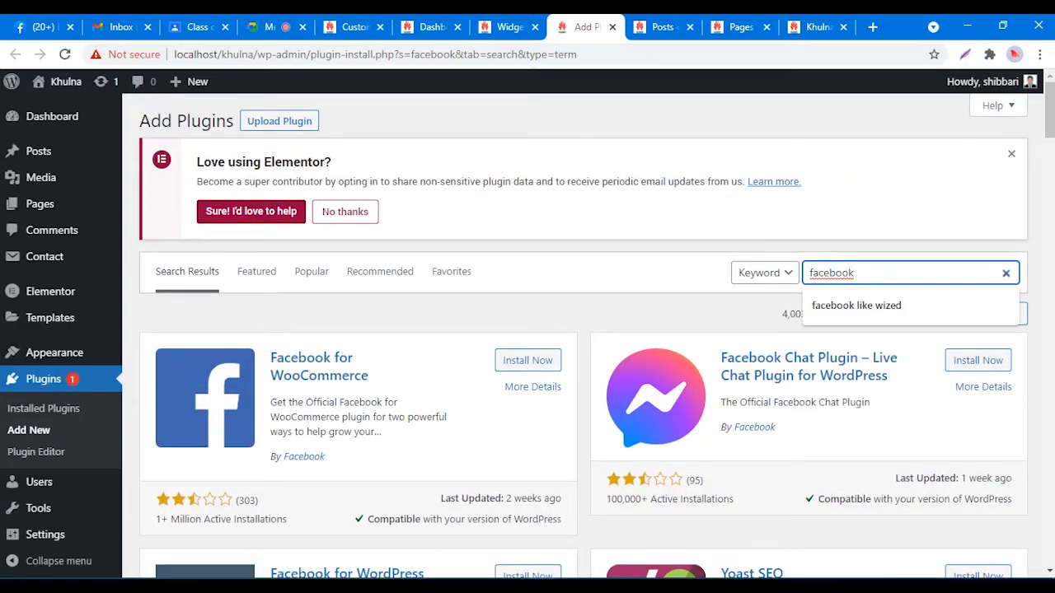
key(Down)
key(Return)
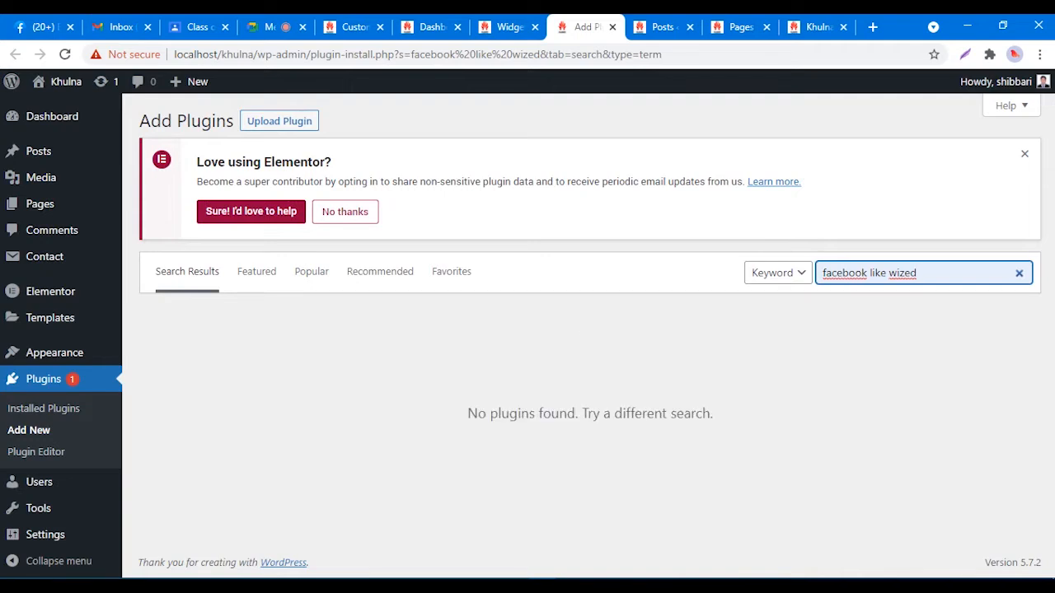
key(ctrl+shift+Left)
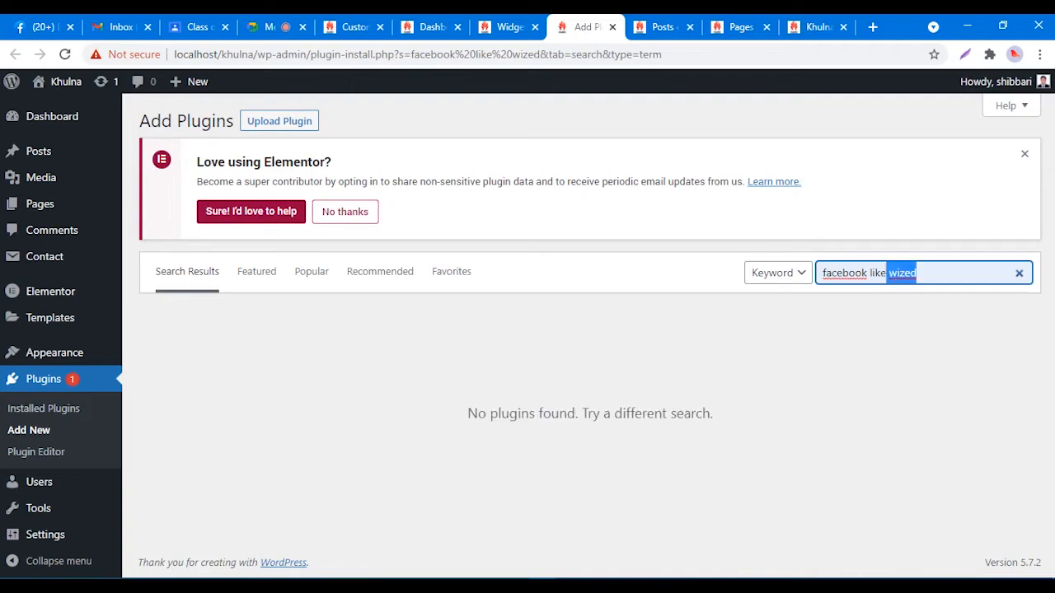
key(BackSpace)
key(BackSpace)
key(BackSpace)
text(e)
key(Return)
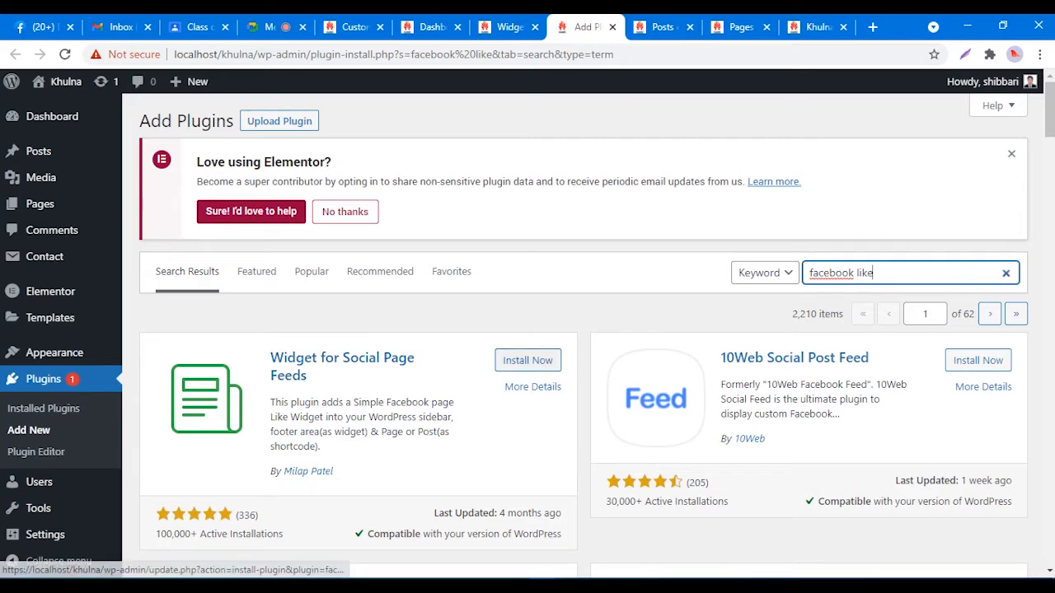
Step: Install Widget for Social Page Feeds, point out its sidebar-widget description, and activate it
click(528, 360)
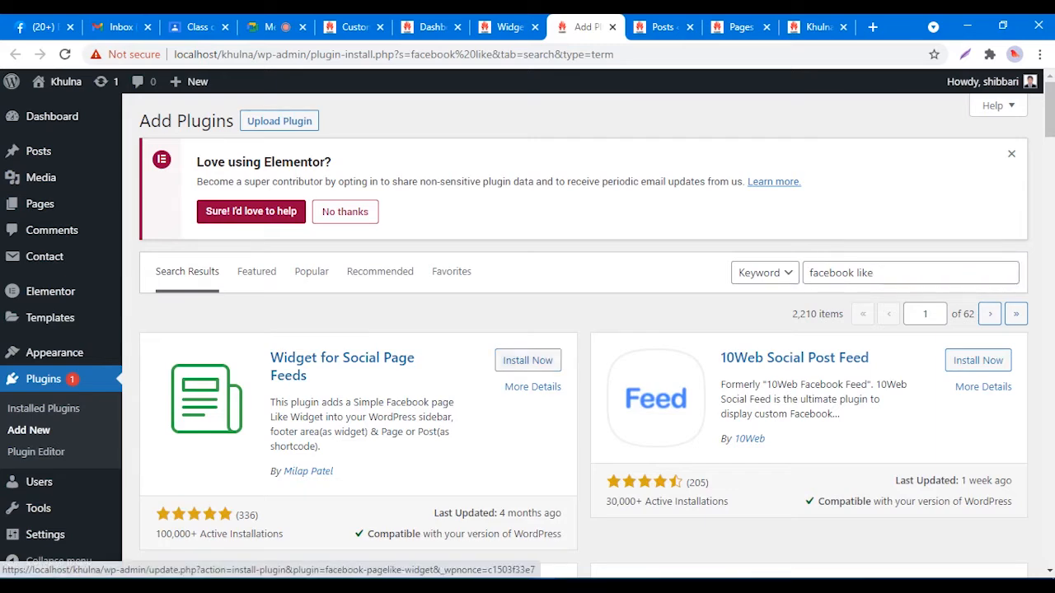
scroll(528, 360, down, 3)
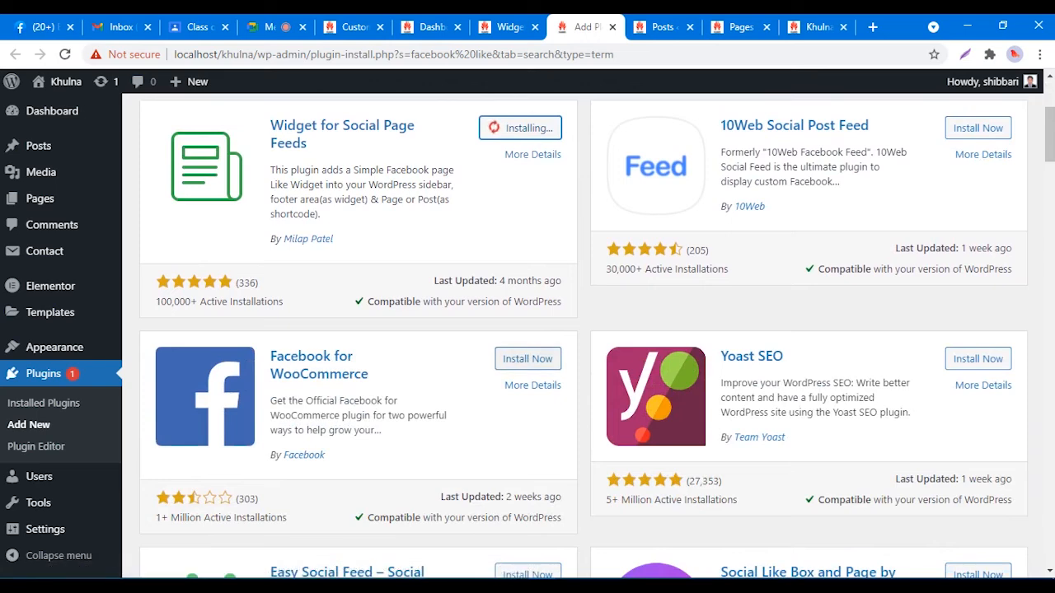
scroll(528, 360, up, 3)
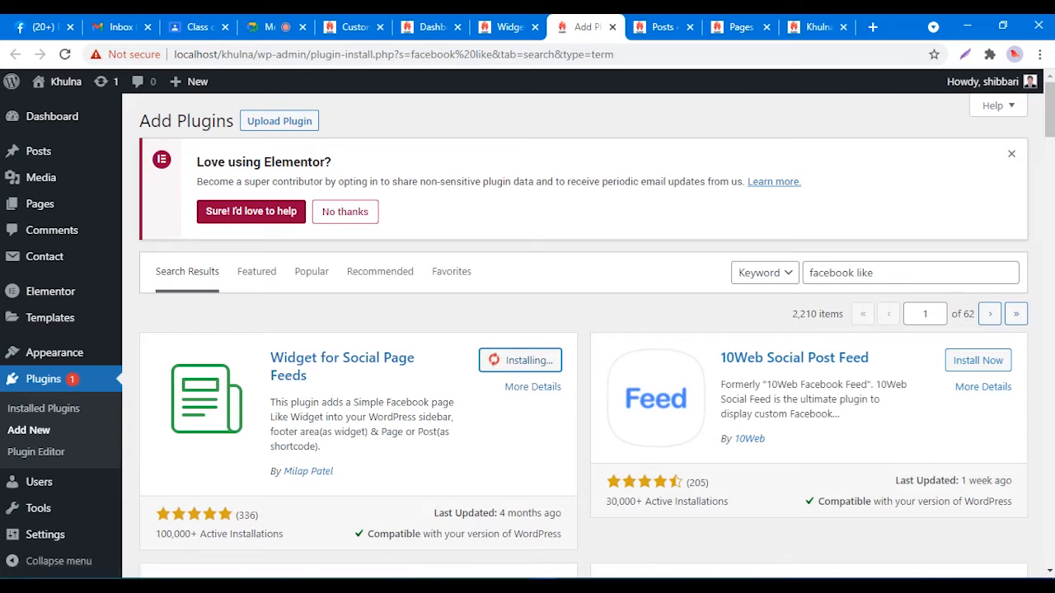
drag(273, 402, 454, 402)
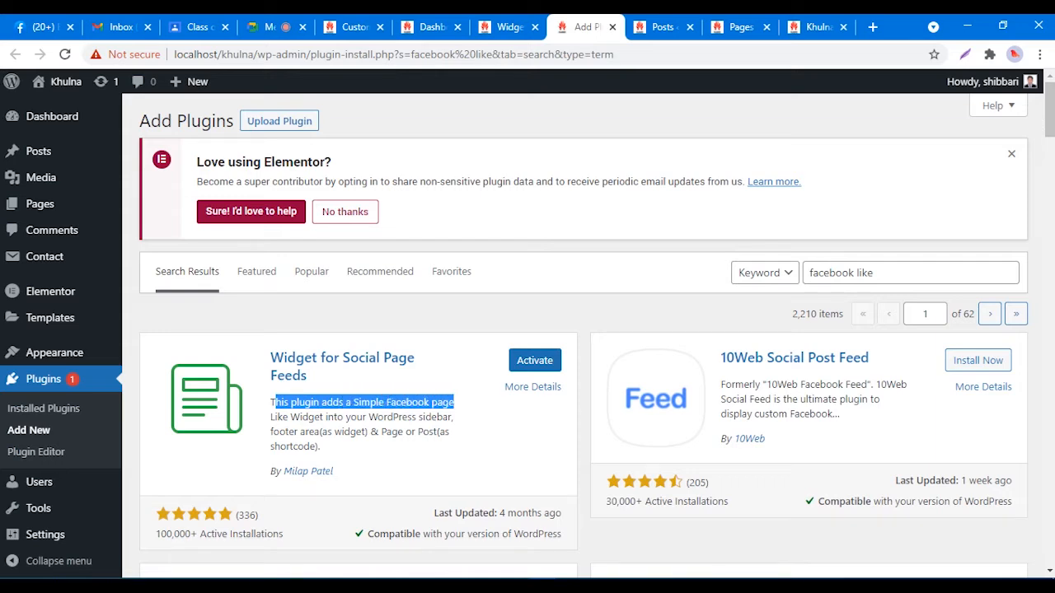
drag(453, 417, 322, 431)
click(381, 432)
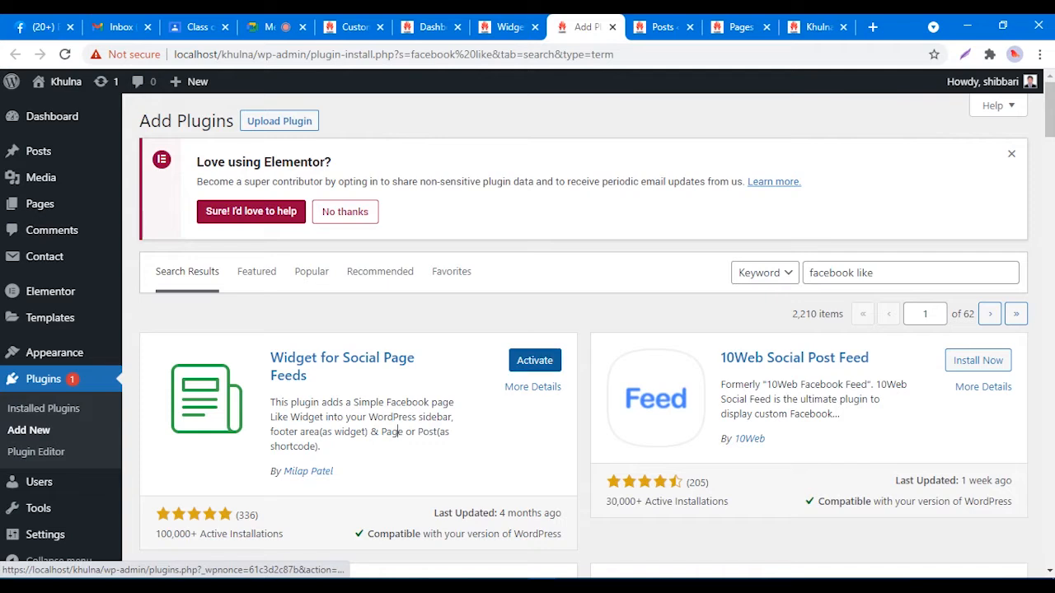
click(533, 361)
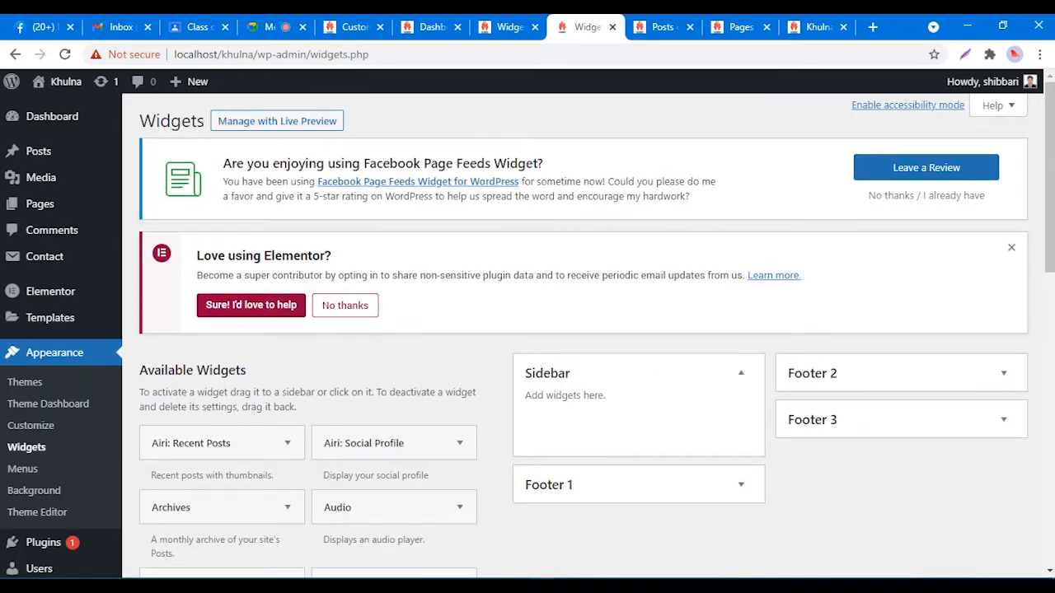
Step: Reload the earlier Widgets page and find Facebook Page Like Widget under Available Widgets
click(509, 27)
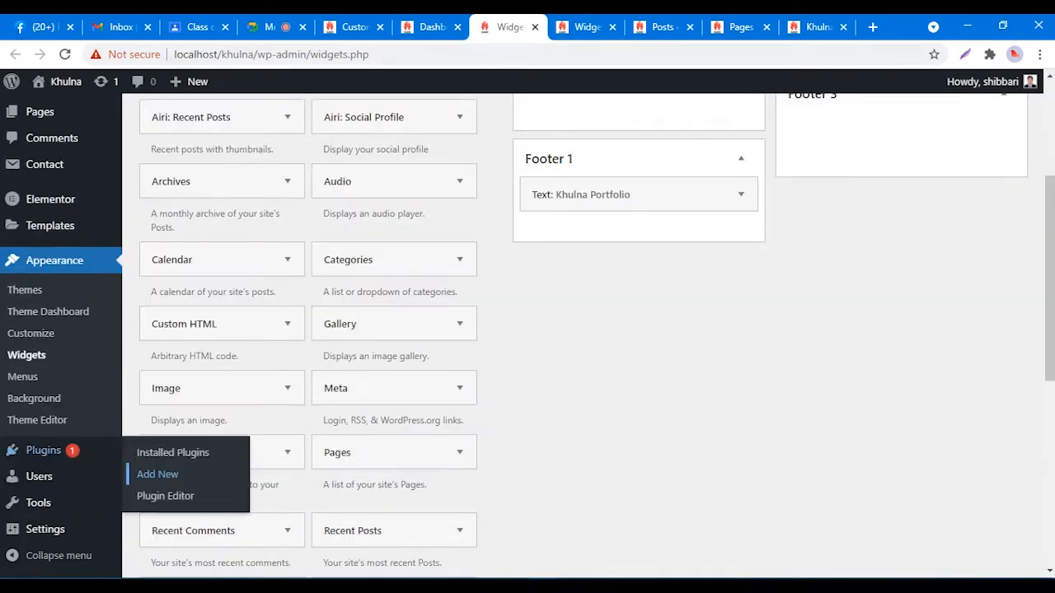
right_click(730, 271)
click(763, 319)
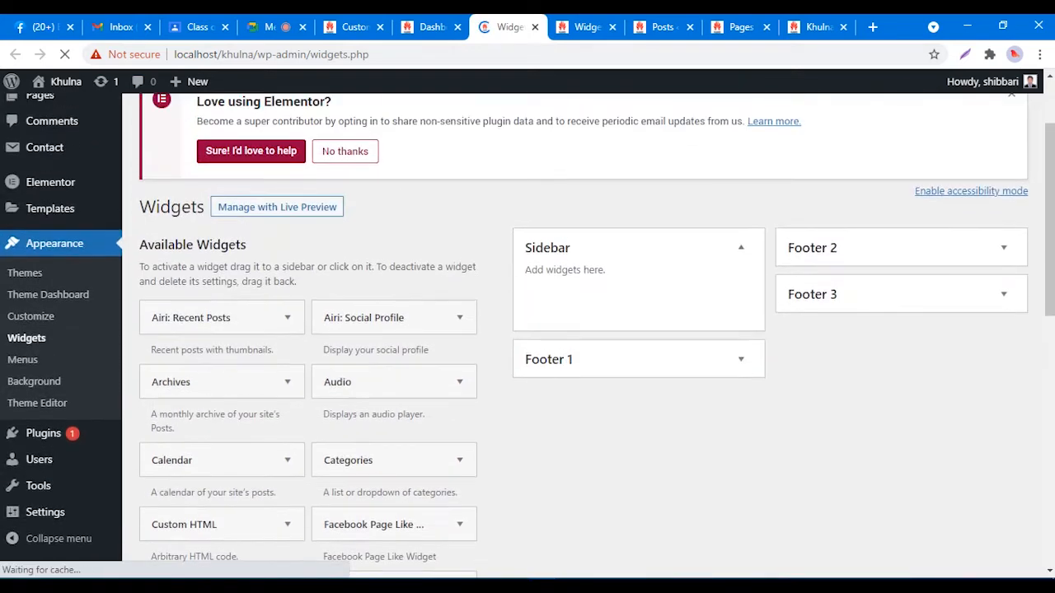
scroll(527, 329, down, 5)
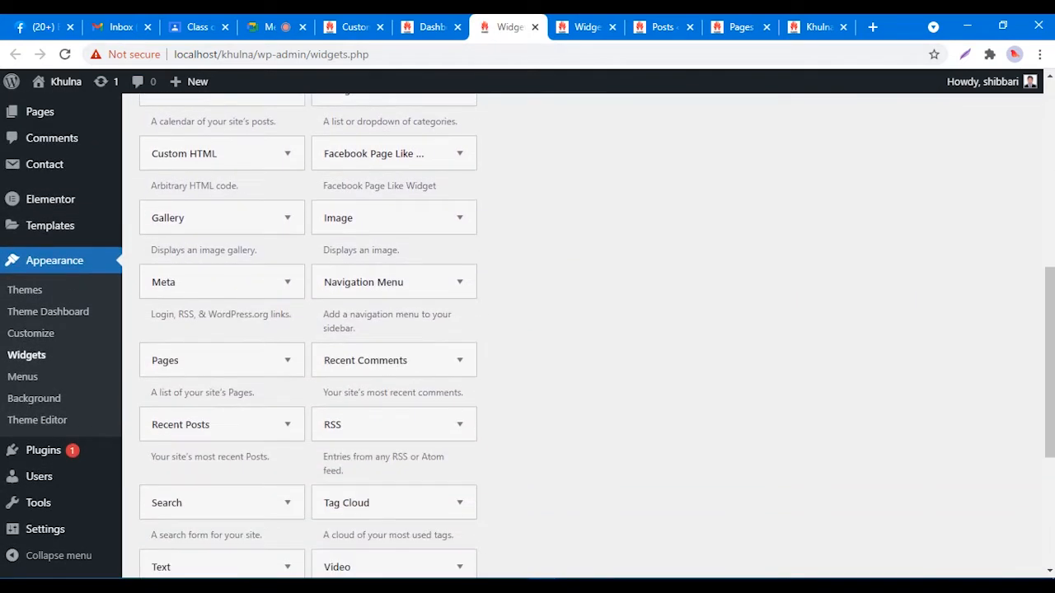
scroll(527, 330, down, 3)
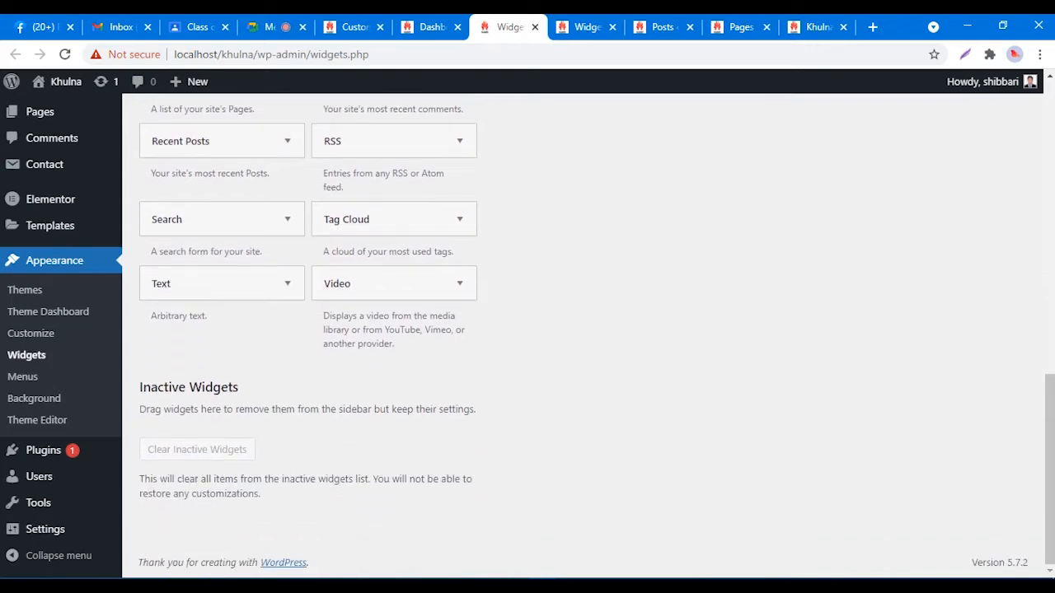
scroll(527, 329, up, 9)
scroll(528, 330, down, 3)
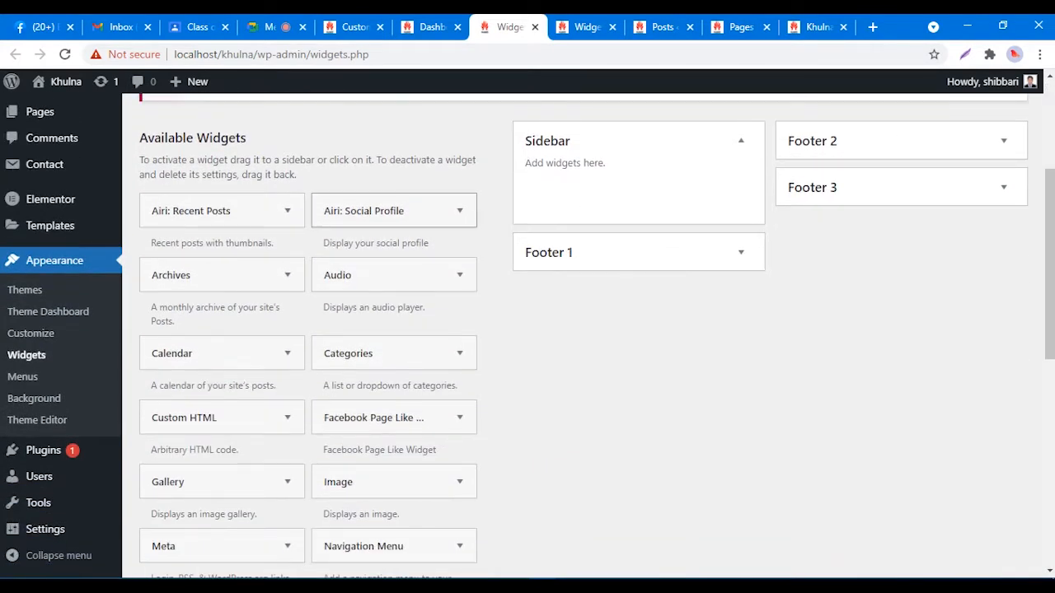
click(460, 211)
click(460, 211)
scroll(597, 336, down, 2)
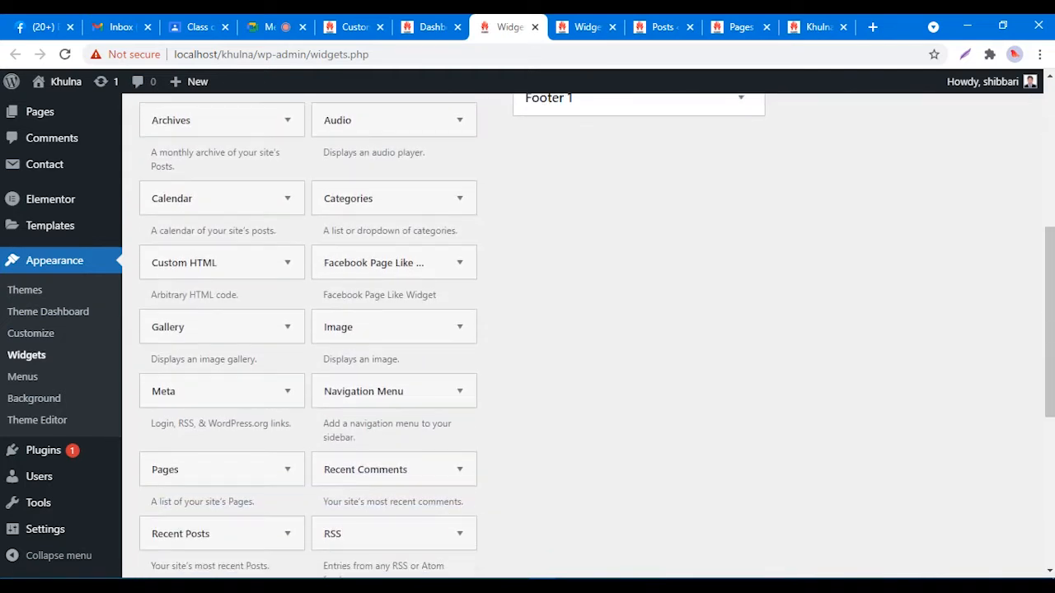
scroll(394, 330, up, 3)
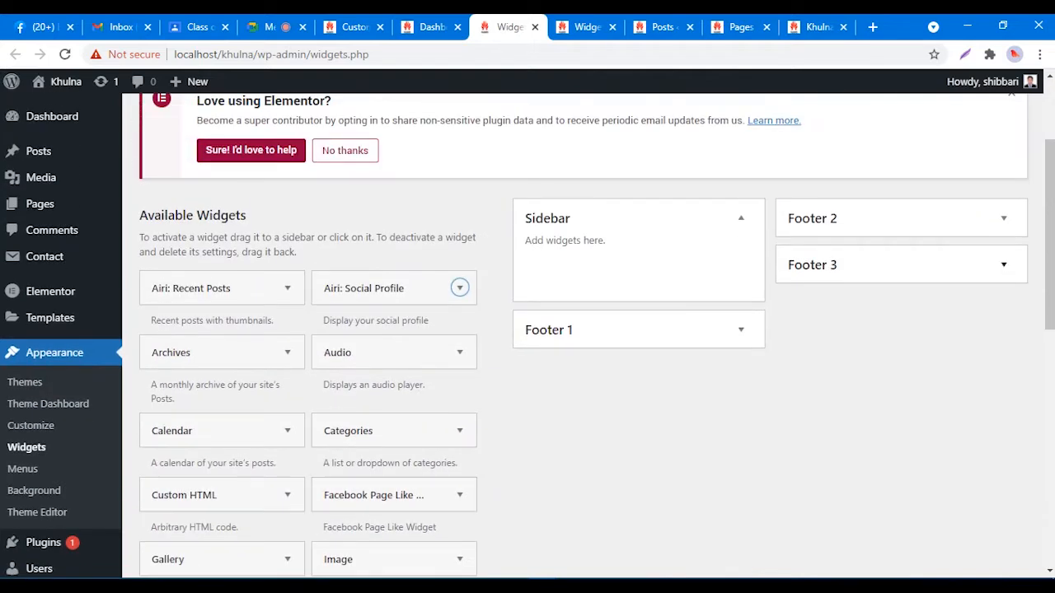
Step: Drag the Facebook Page Like widget into the expanded Footer 3 area
click(1003, 265)
drag(373, 495, 876, 302)
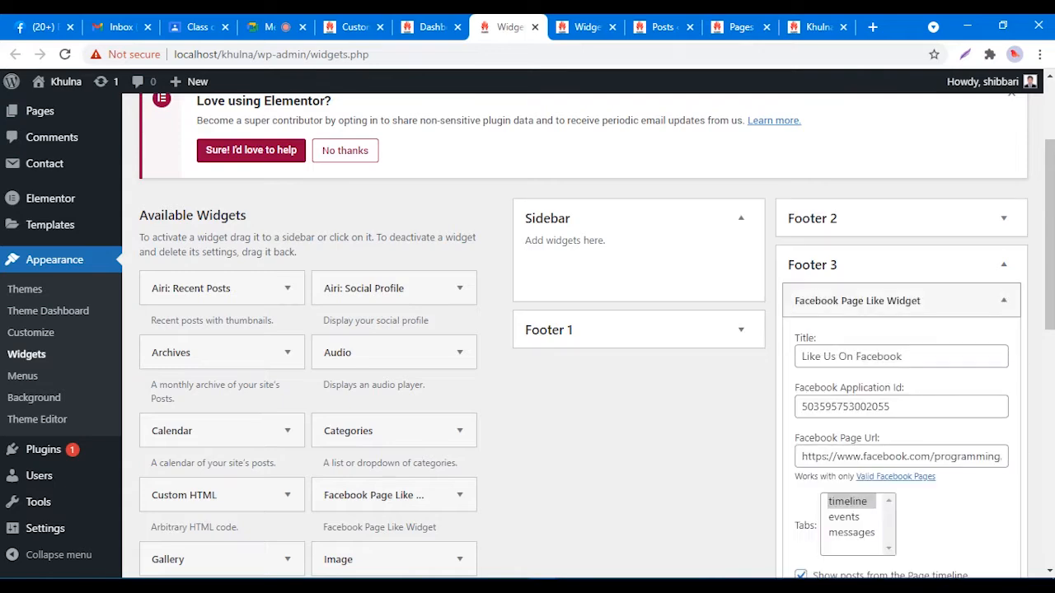
scroll(577, 329, down, 3)
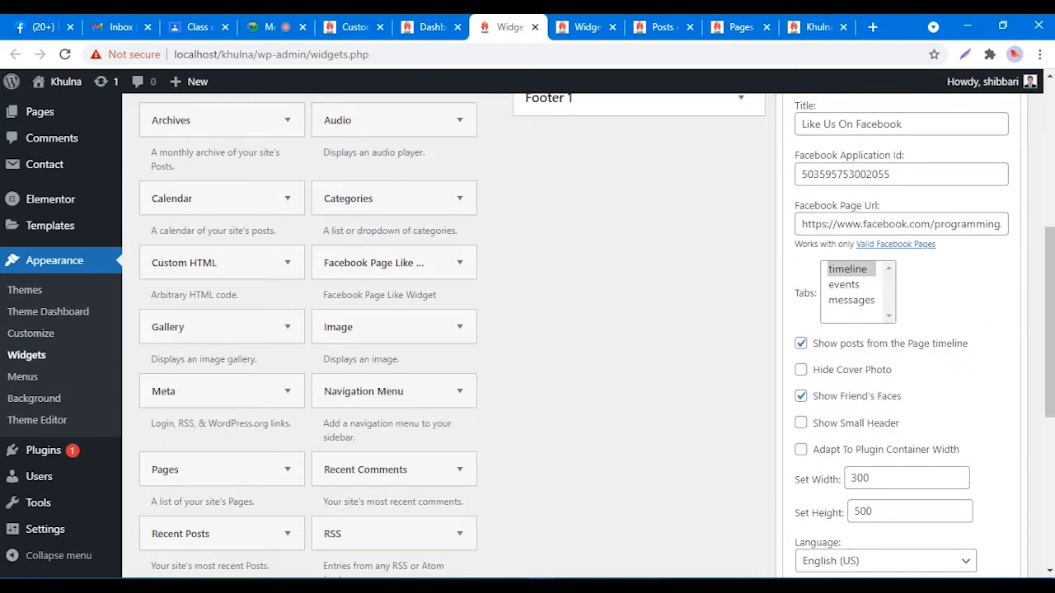
click(832, 223)
drag(802, 224, 1010, 224)
key(BackSpace)
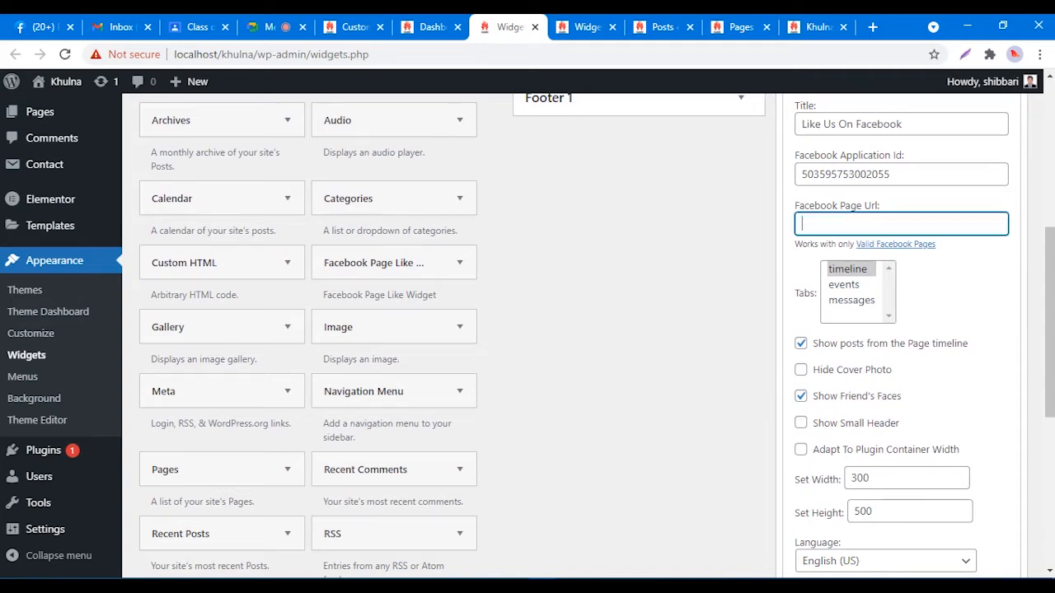
right_click(865, 224)
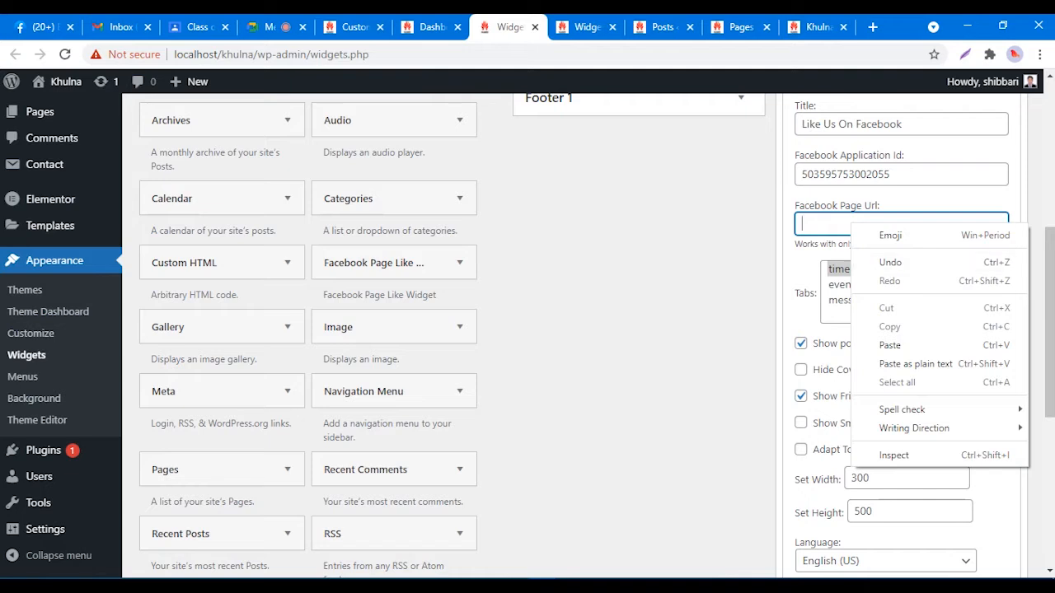
click(897, 344)
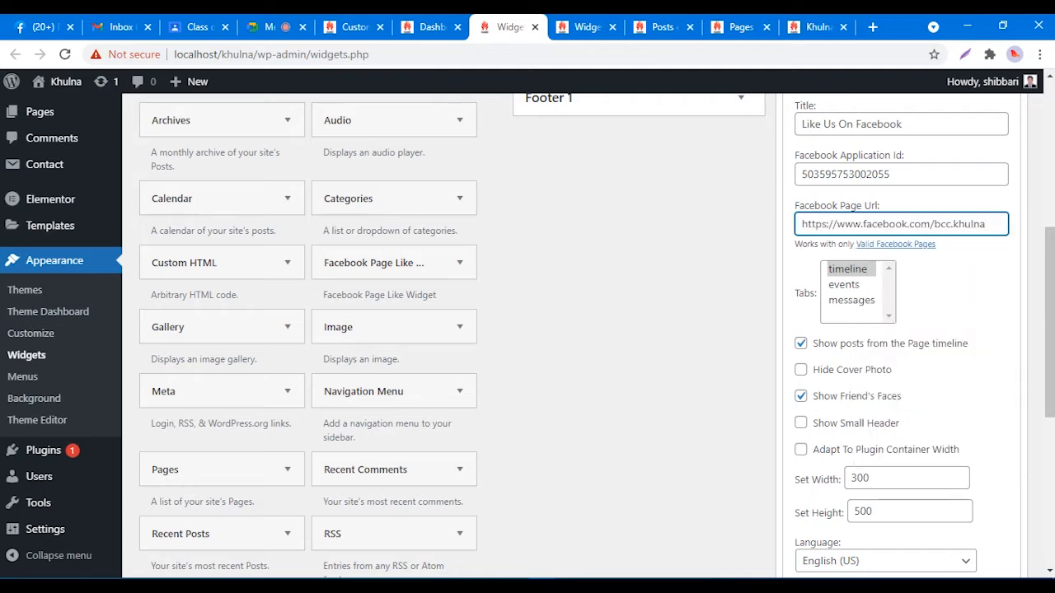
drag(934, 224, 987, 225)
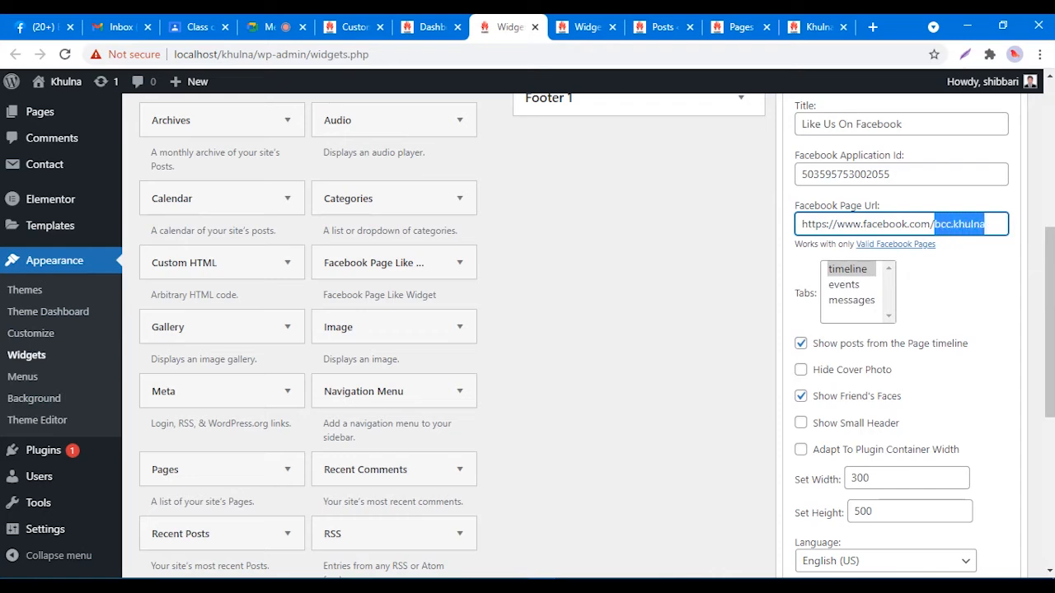
scroll(577, 330, down, 5)
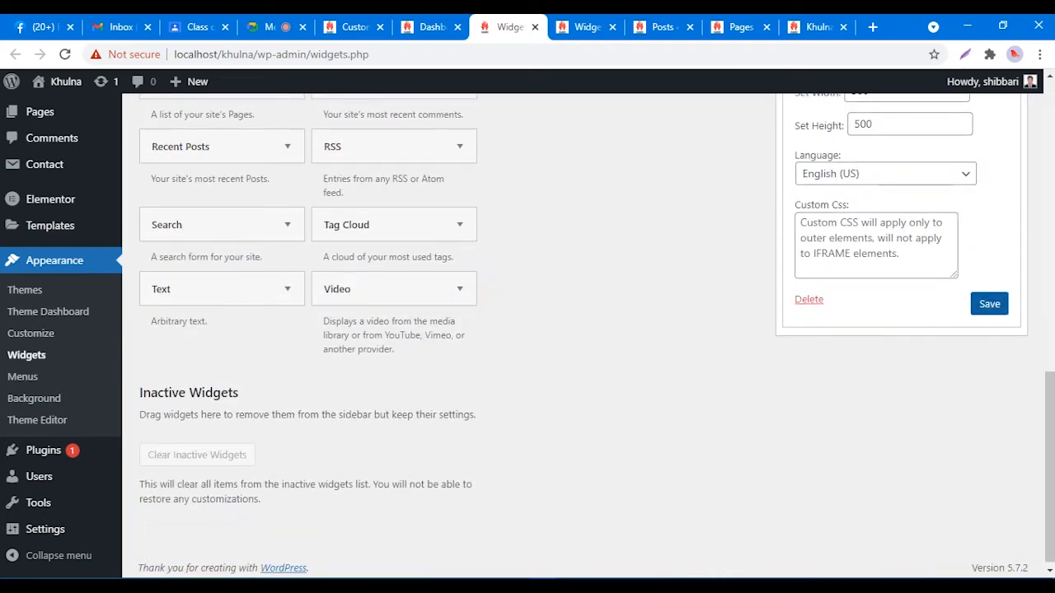
click(989, 304)
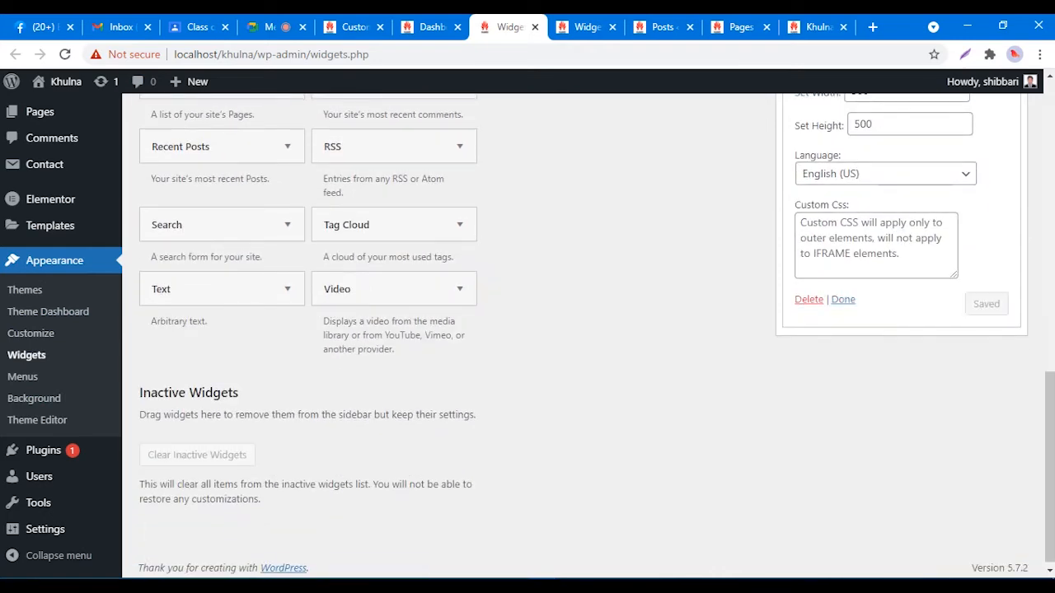
scroll(577, 329, up, 8)
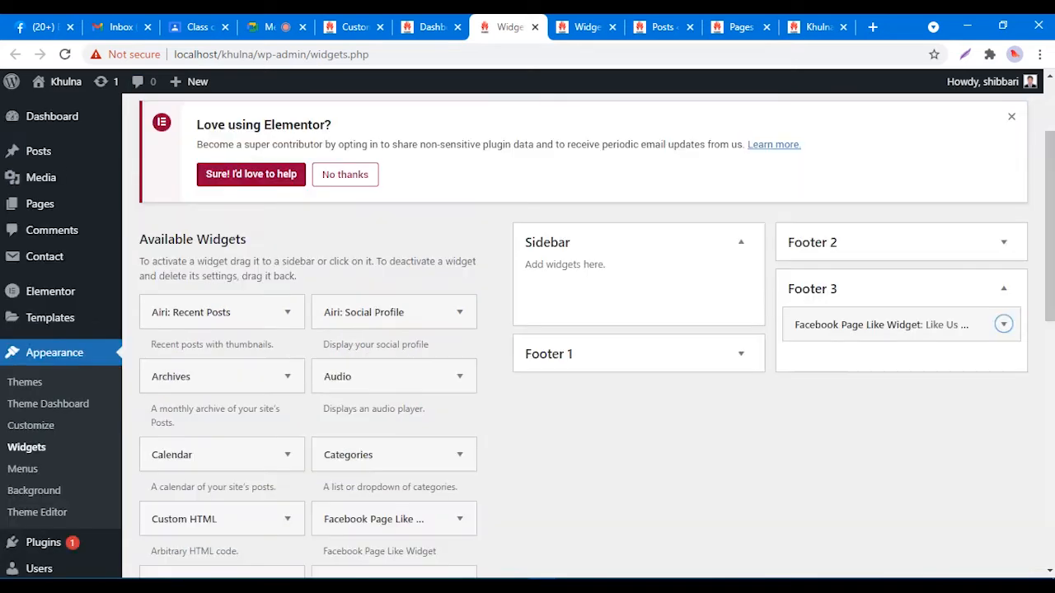
click(816, 27)
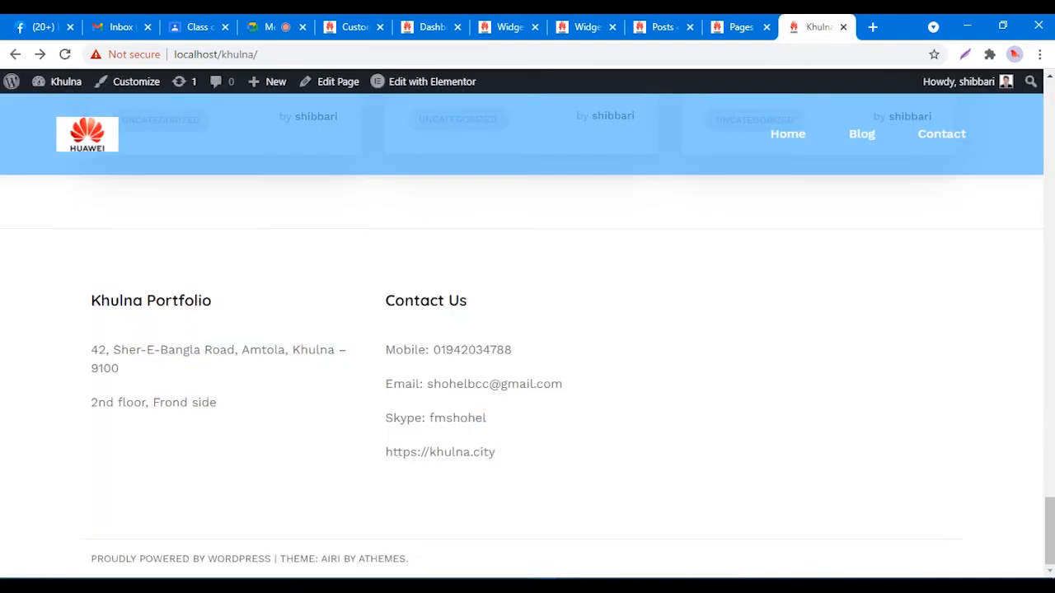
right_click(733, 281)
click(771, 330)
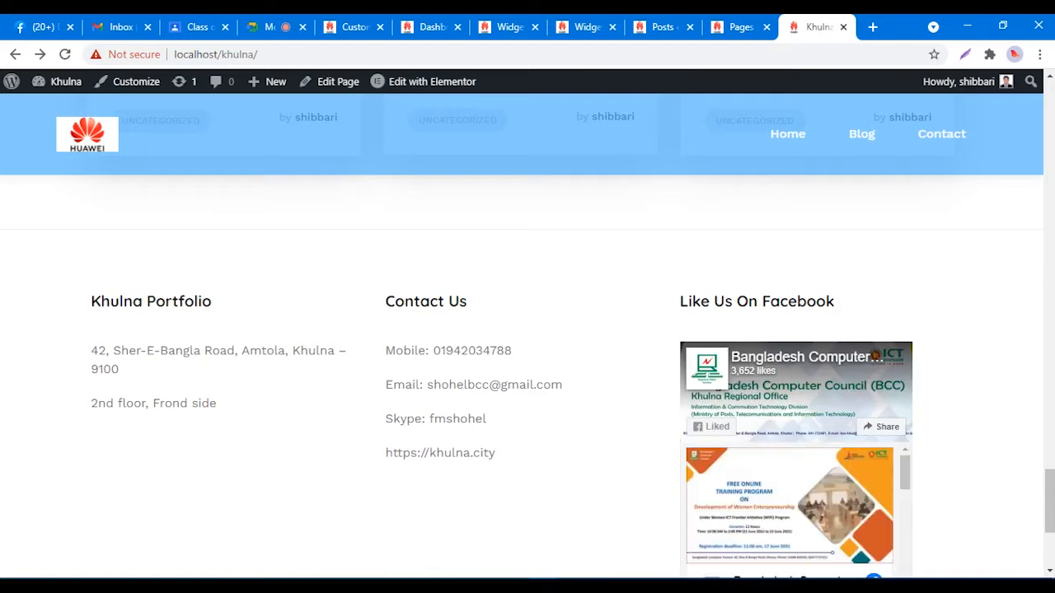
scroll(527, 371, down, 2)
scroll(527, 371, up, 1)
scroll(527, 370, down, 2)
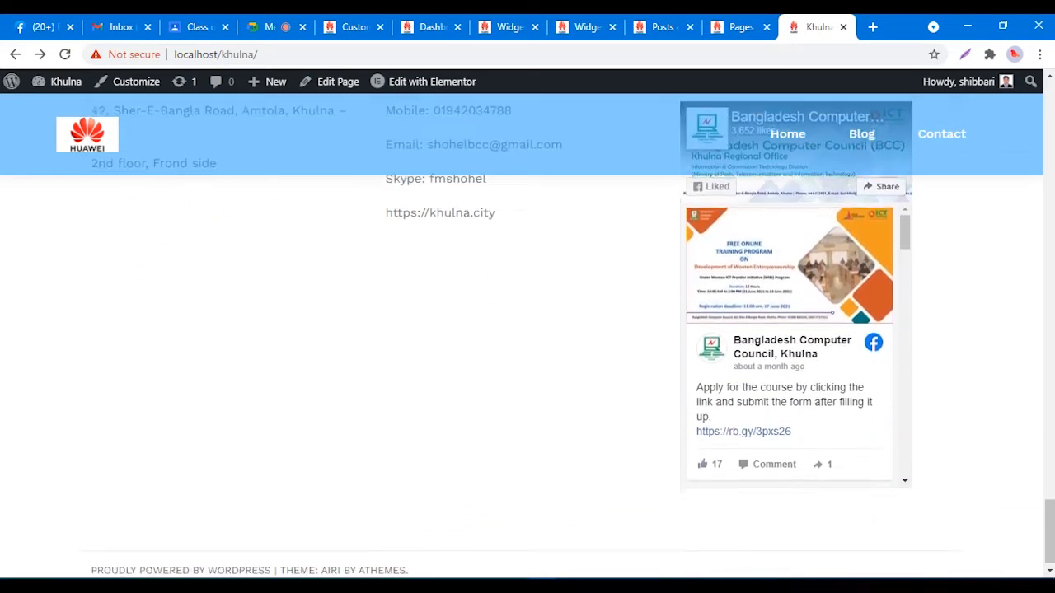
scroll(527, 371, up, 1)
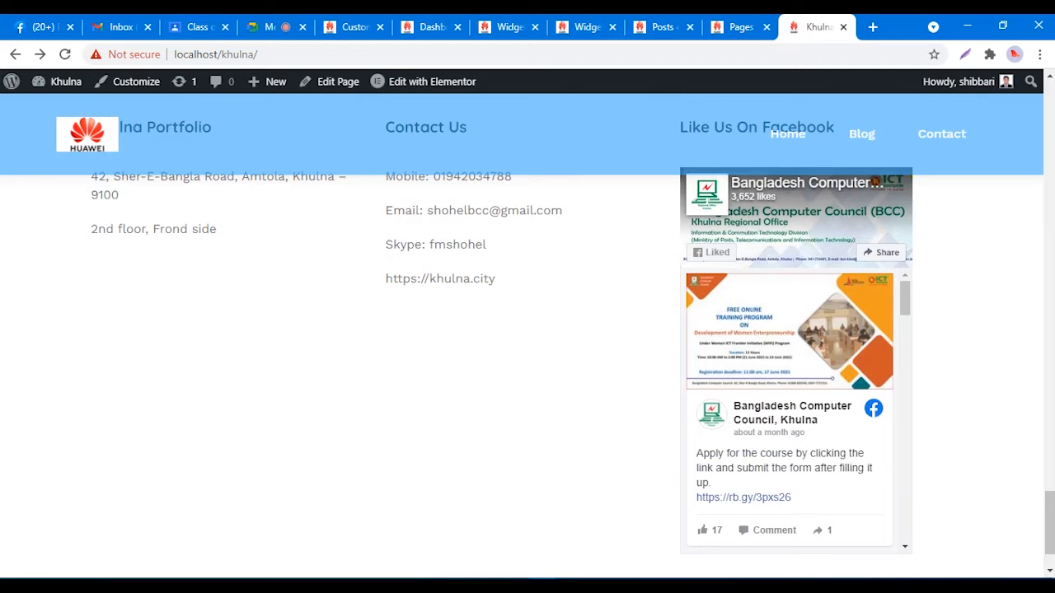
scroll(527, 370, up, 3)
scroll(527, 371, down, 2)
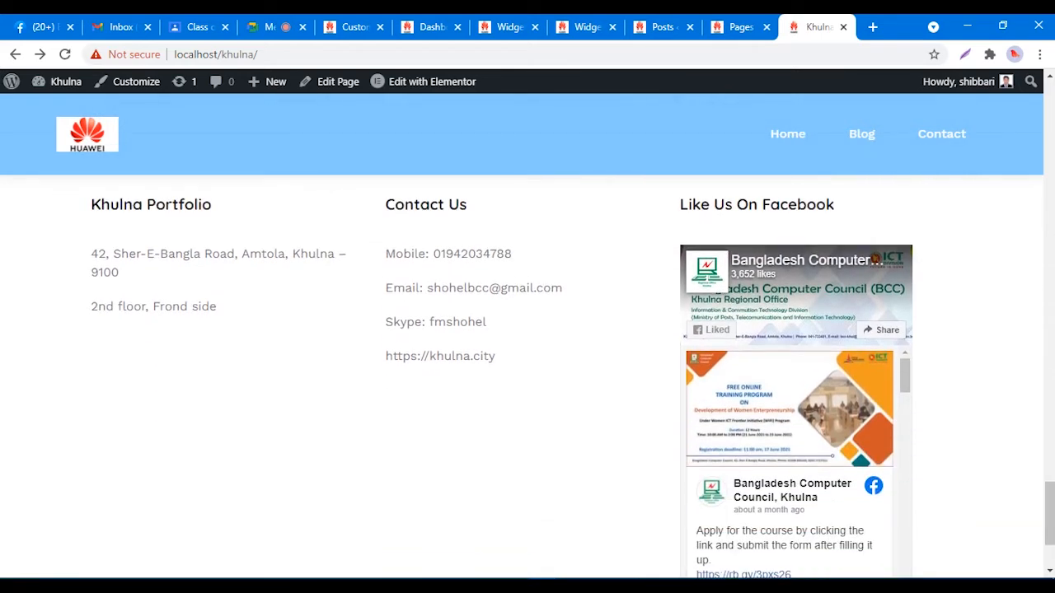
scroll(789, 408, down, 2)
scroll(789, 408, up, 5)
scroll(789, 408, down, 1)
scroll(789, 408, down, 4)
scroll(789, 408, up, 2)
scroll(789, 408, down, 2)
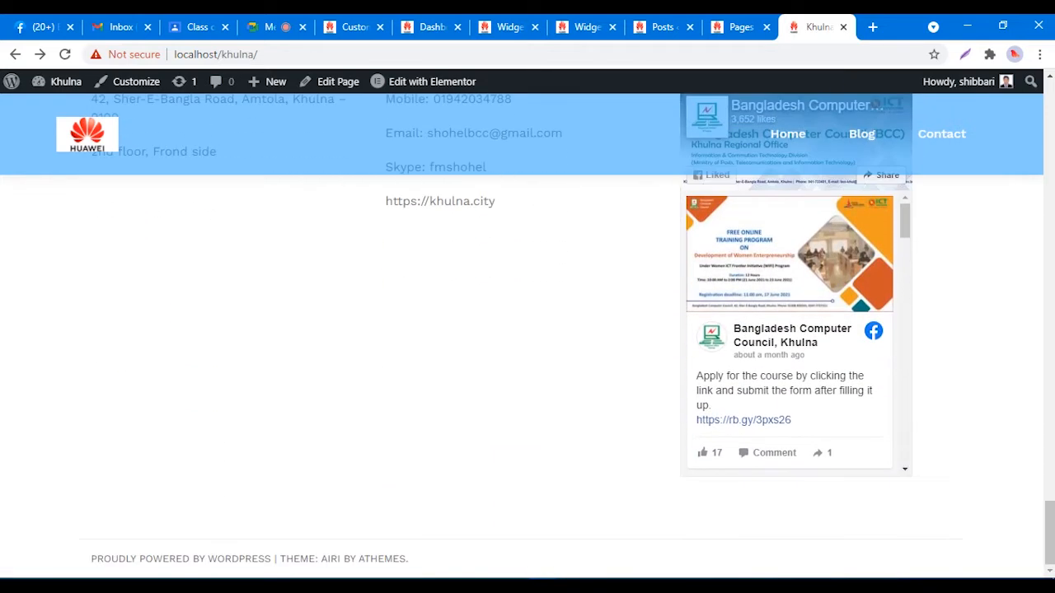
scroll(789, 408, up, 2)
scroll(789, 408, down, 2)
scroll(790, 329, down, 1)
scroll(789, 338, down, 10)
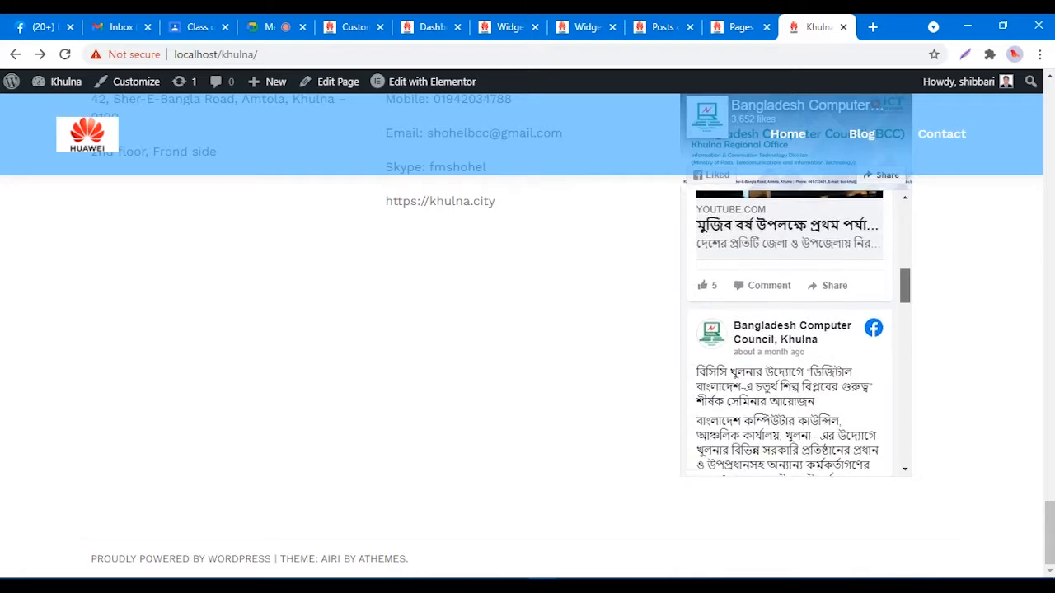
scroll(789, 334, up, 10)
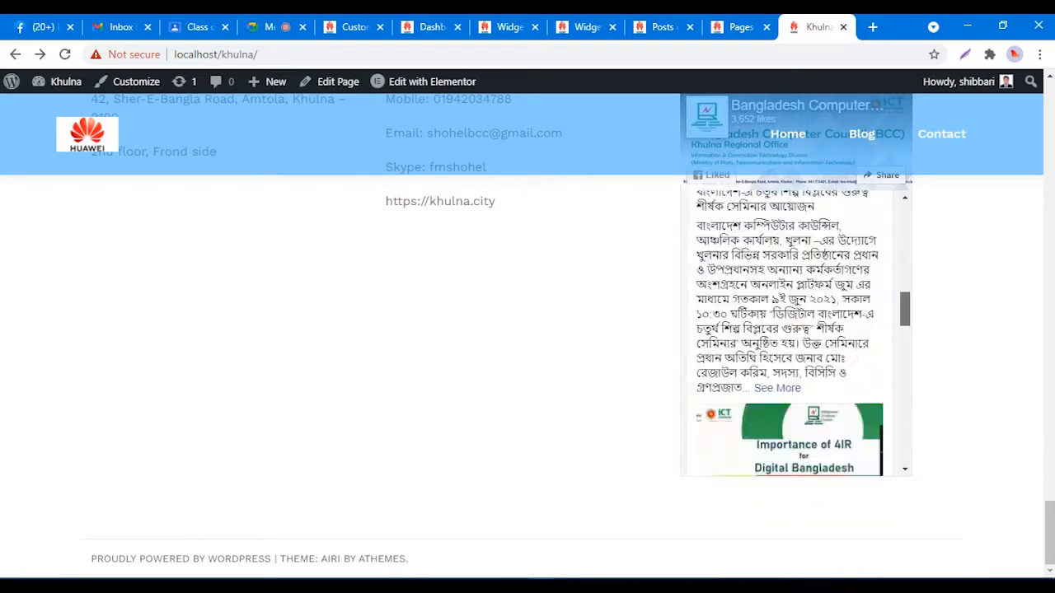
scroll(527, 330, up, 5)
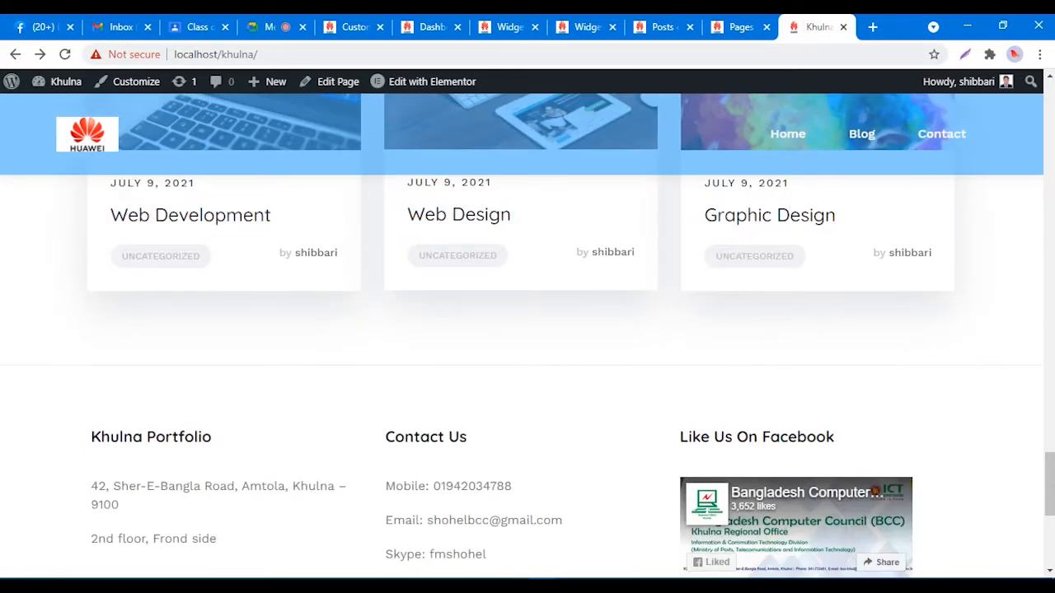
click(507, 27)
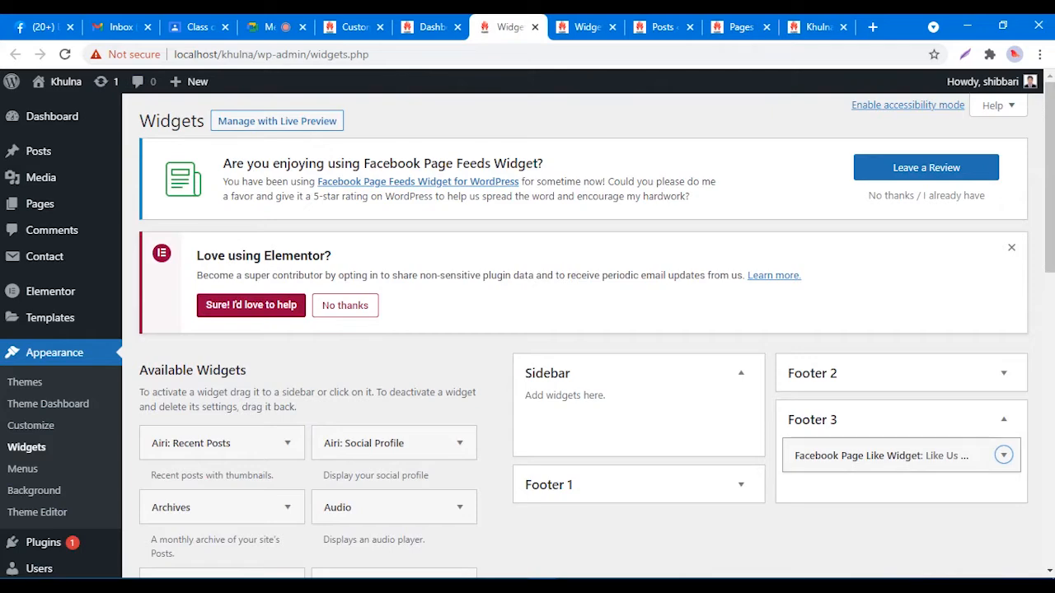
Step: Change the Footer 3 Facebook widget's height from 500 to 350, save, and go to the Khulna site
click(1003, 454)
scroll(1002, 455, down, 7)
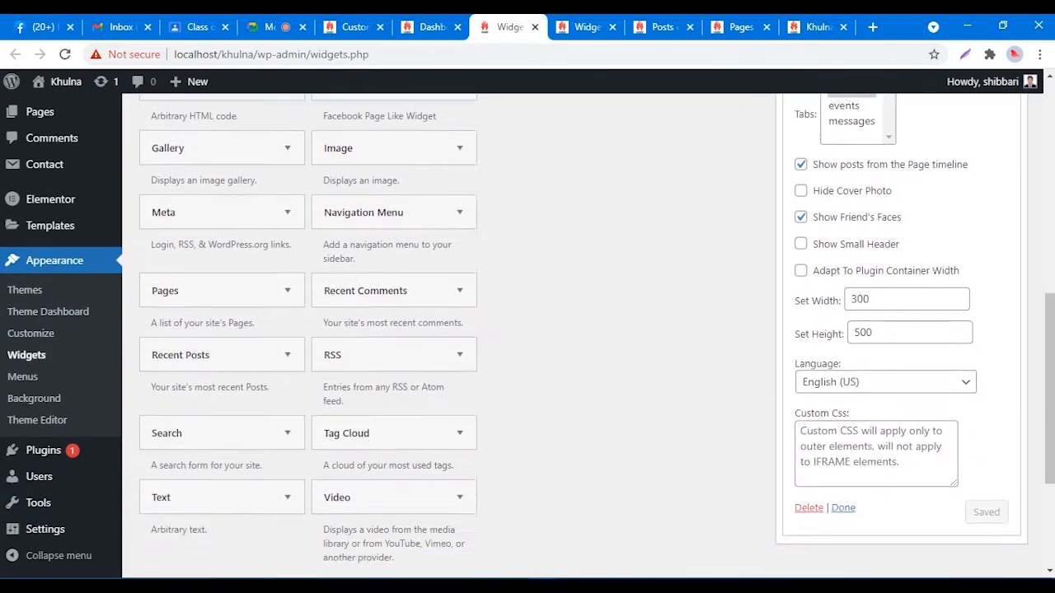
scroll(906, 371, down, 2)
scroll(906, 371, up, 1)
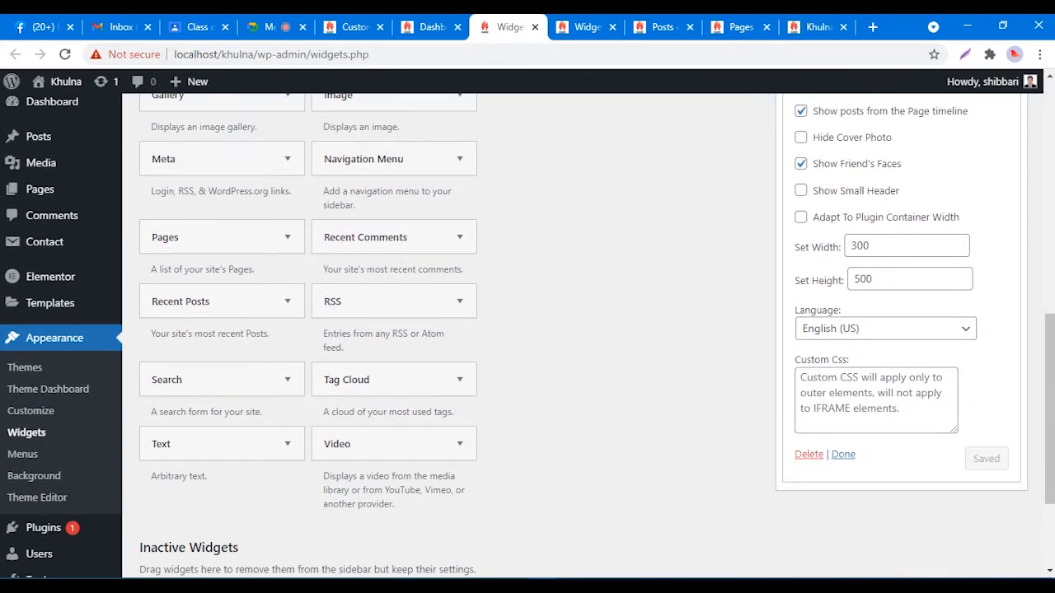
double_click(861, 280)
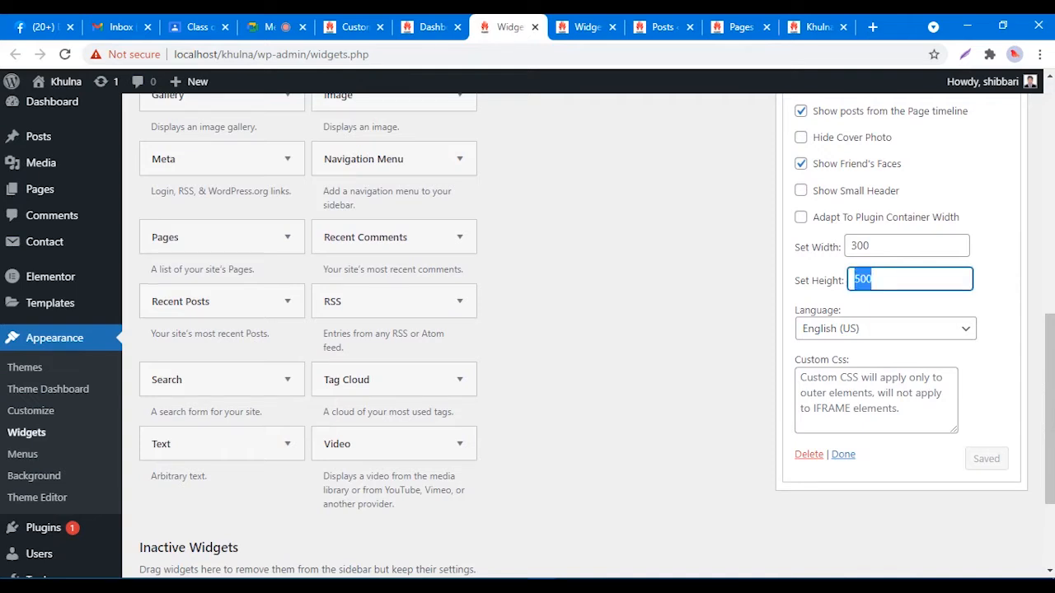
text(350)
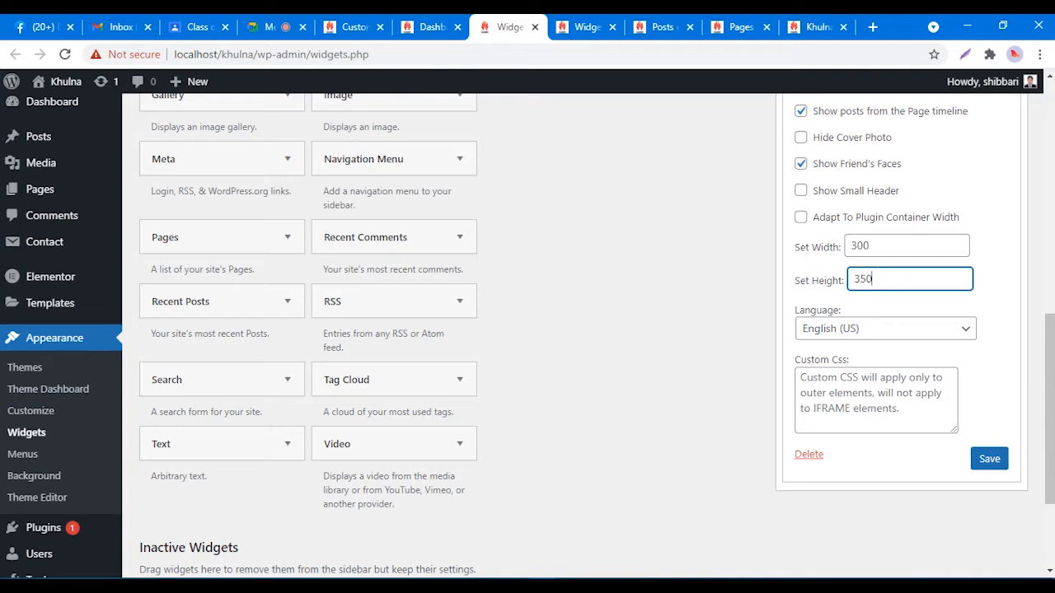
key(Return)
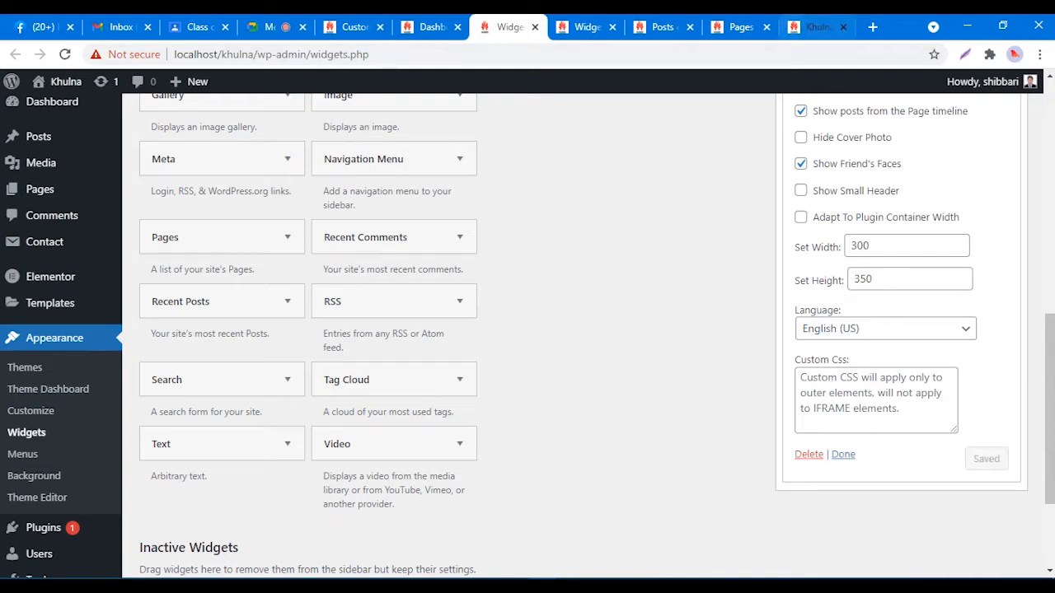
click(814, 27)
Step: Reload the live Khulna site and scroll to the footer's 350-high Facebook widget
right_click(814, 338)
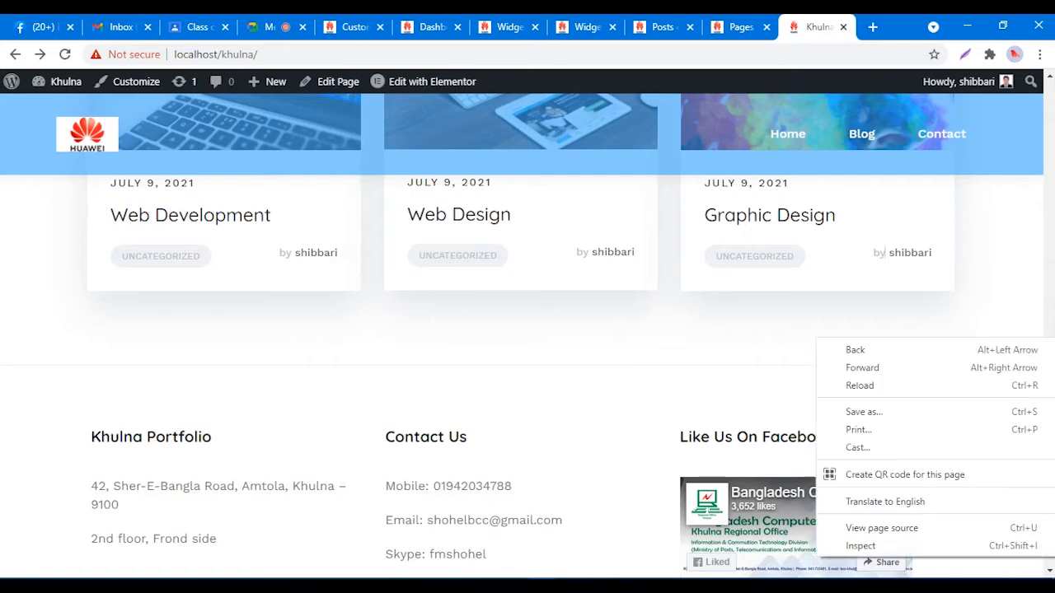
click(845, 385)
scroll(885, 253, down, 4)
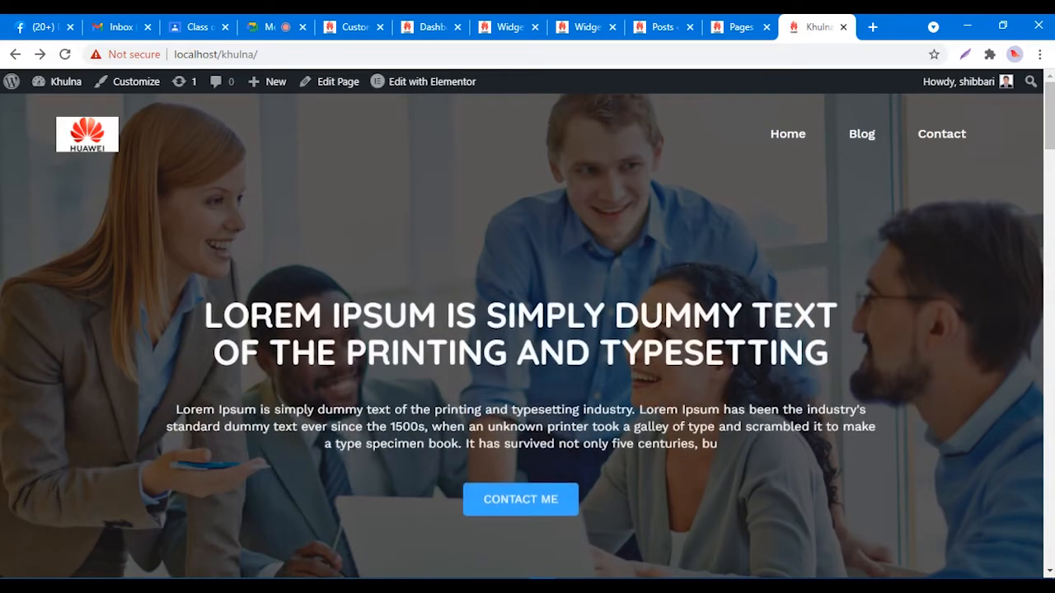
scroll(521, 336, down, 12)
scroll(521, 336, down, 8)
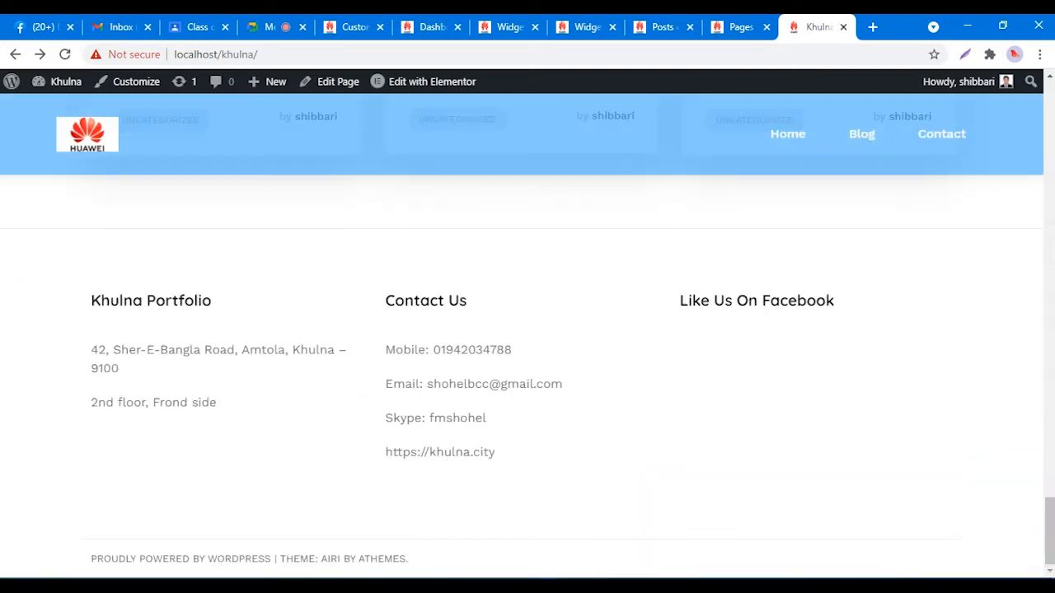
scroll(521, 336, down, 1)
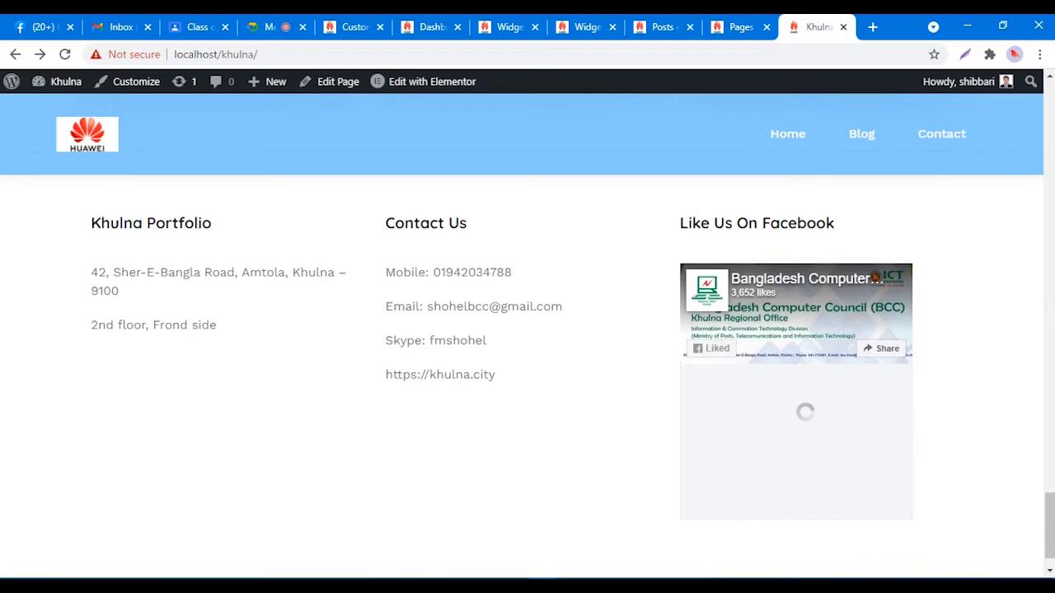
scroll(521, 337, down, 1)
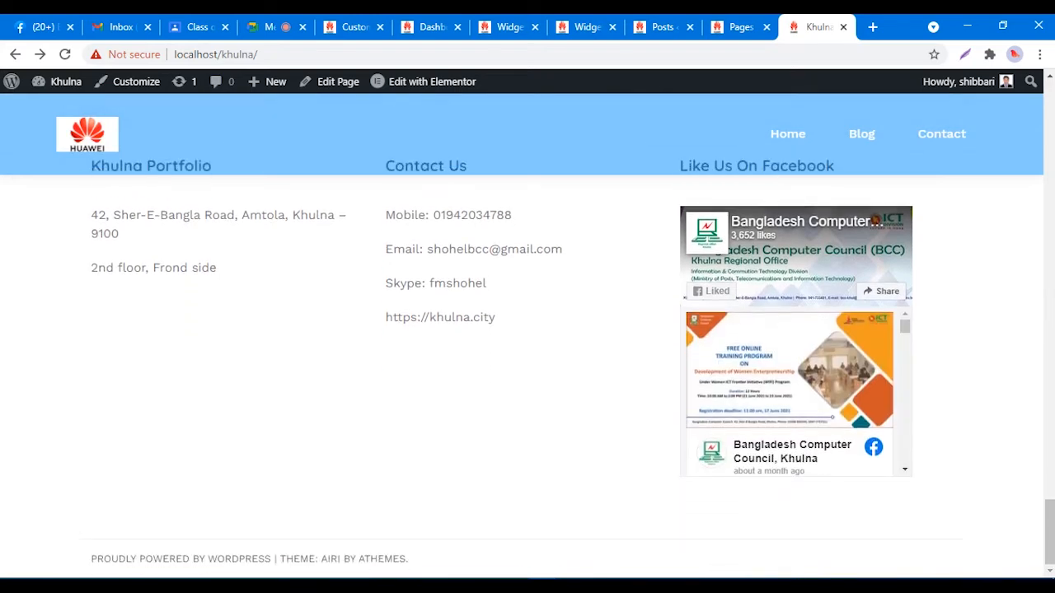
mouse_move(905, 326)
mouse_down()
mouse_move(905, 457)
mouse_move(905, 326)
mouse_up()
Step: Close the duplicate Widgets tab, untick Show Friend's Faces, and save the Facebook widget
click(587, 26)
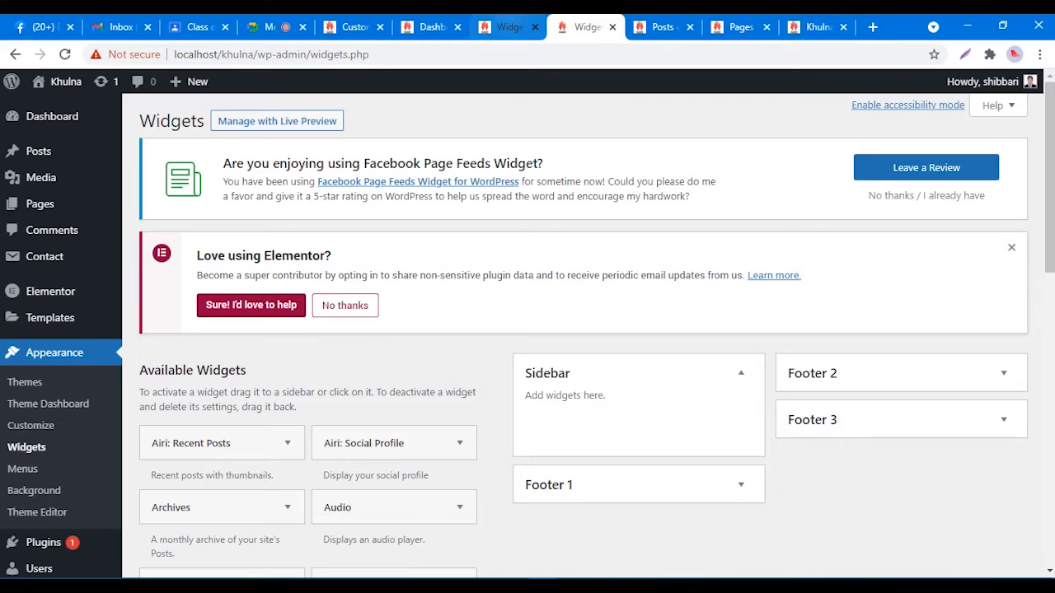
scroll(476, 274, down, 1)
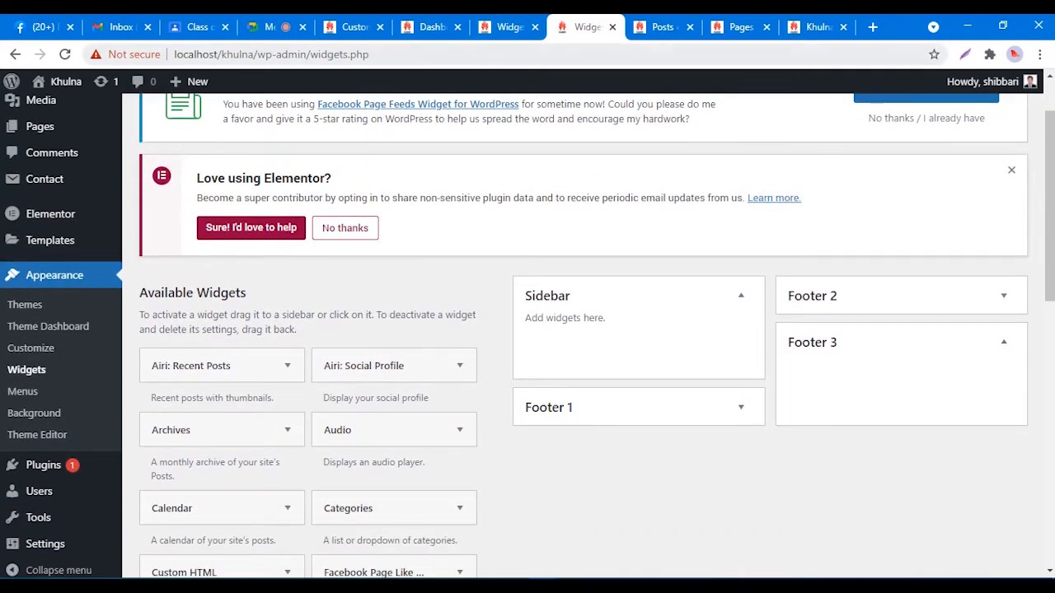
click(612, 27)
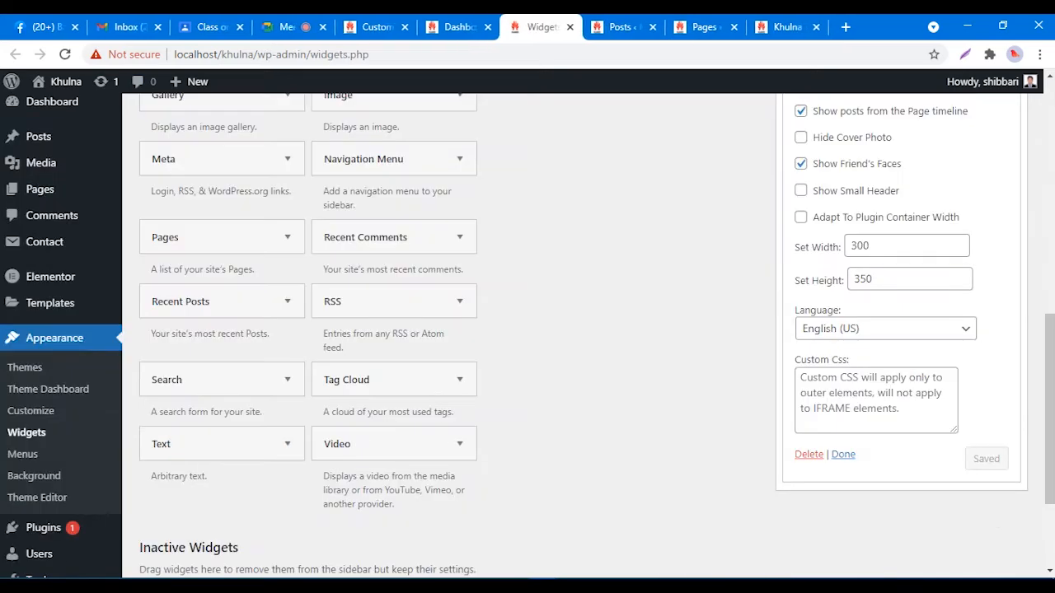
scroll(596, 333, up, 2)
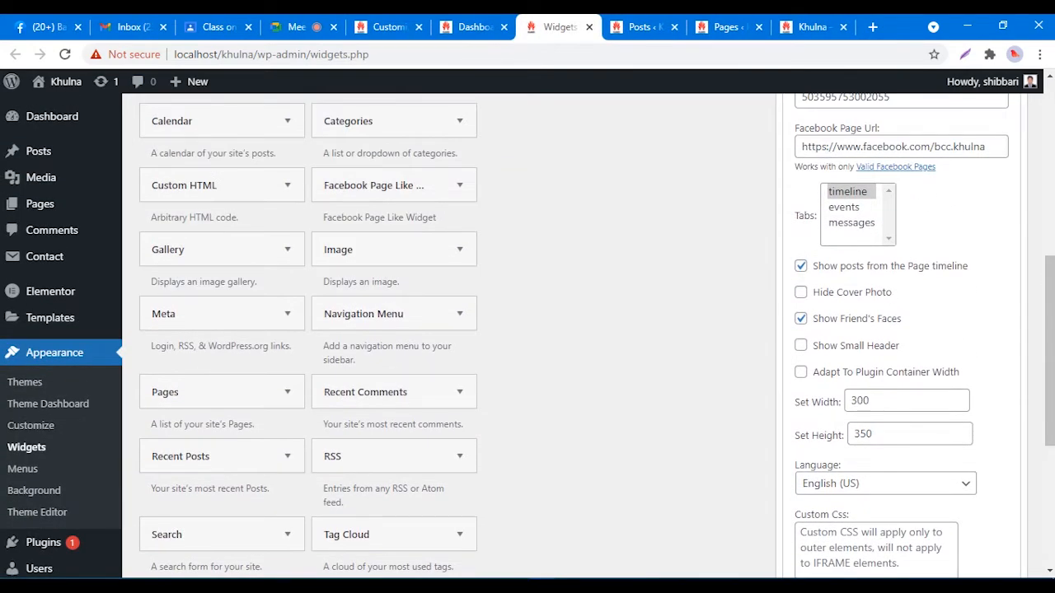
scroll(597, 333, up, 1)
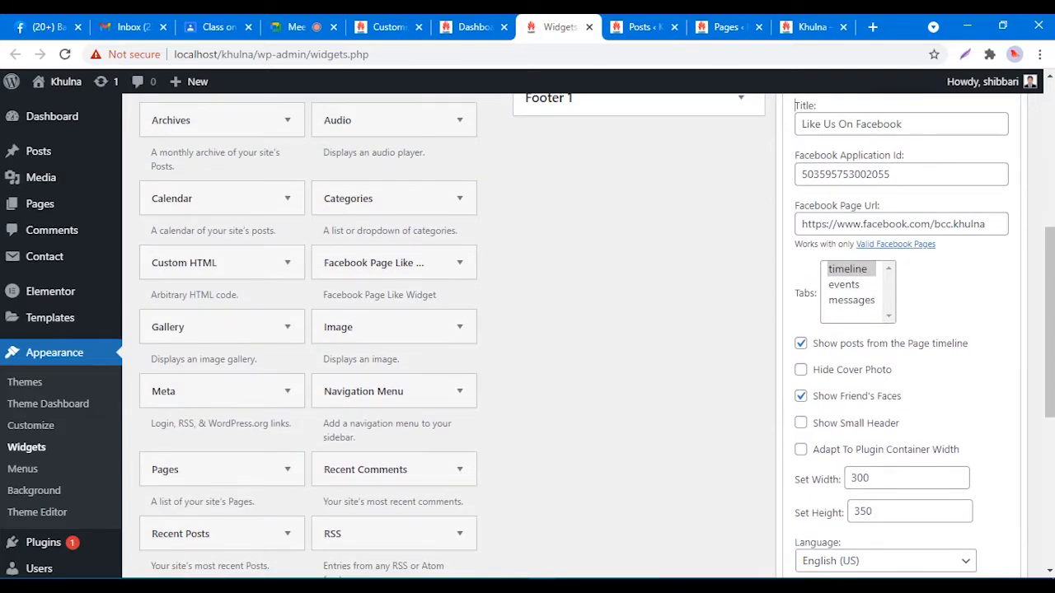
scroll(596, 333, up, 2)
scroll(596, 333, down, 4)
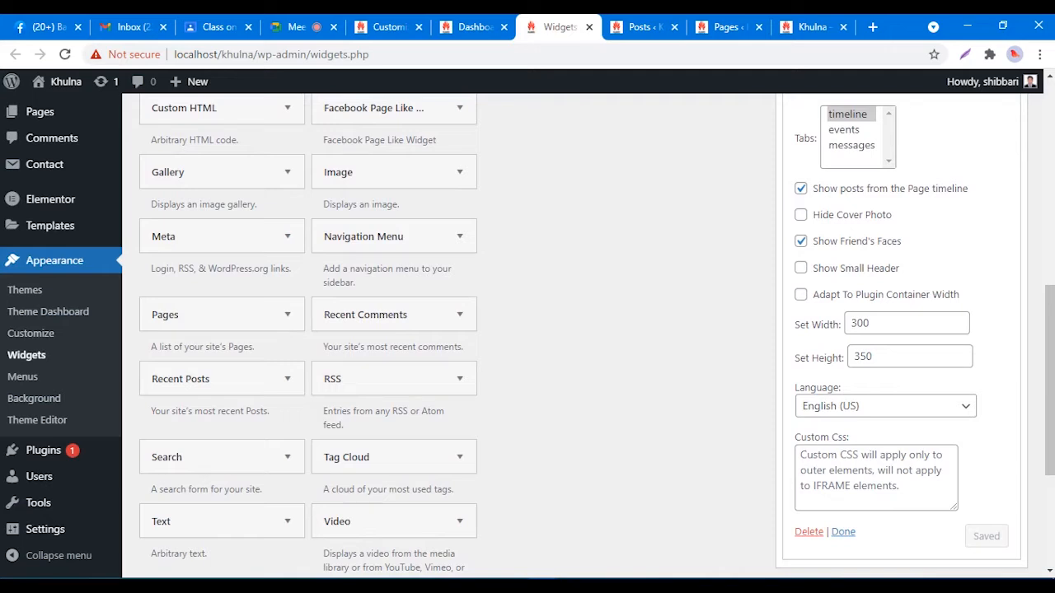
click(801, 241)
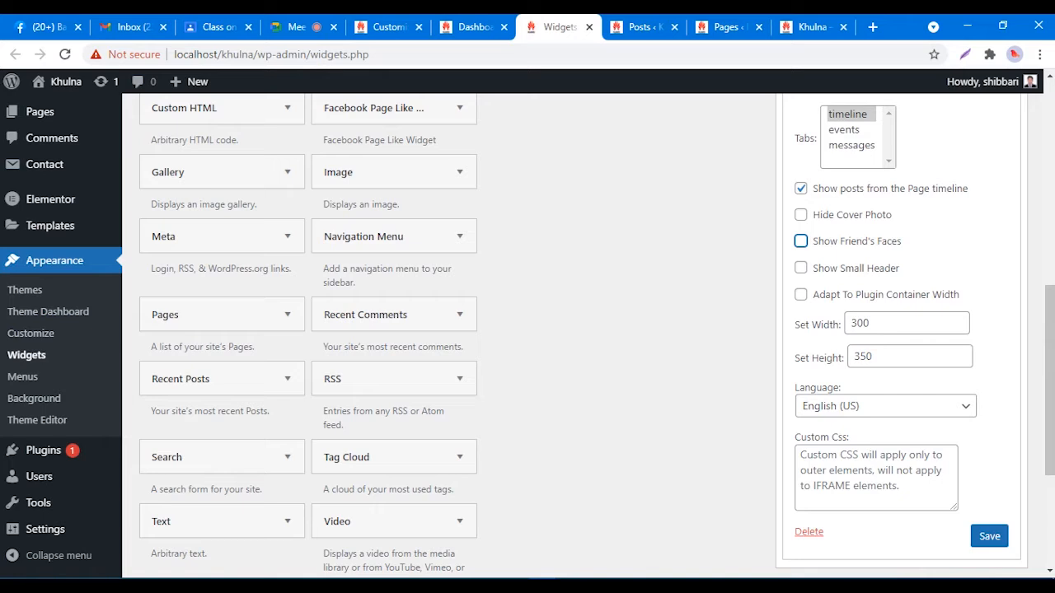
click(985, 537)
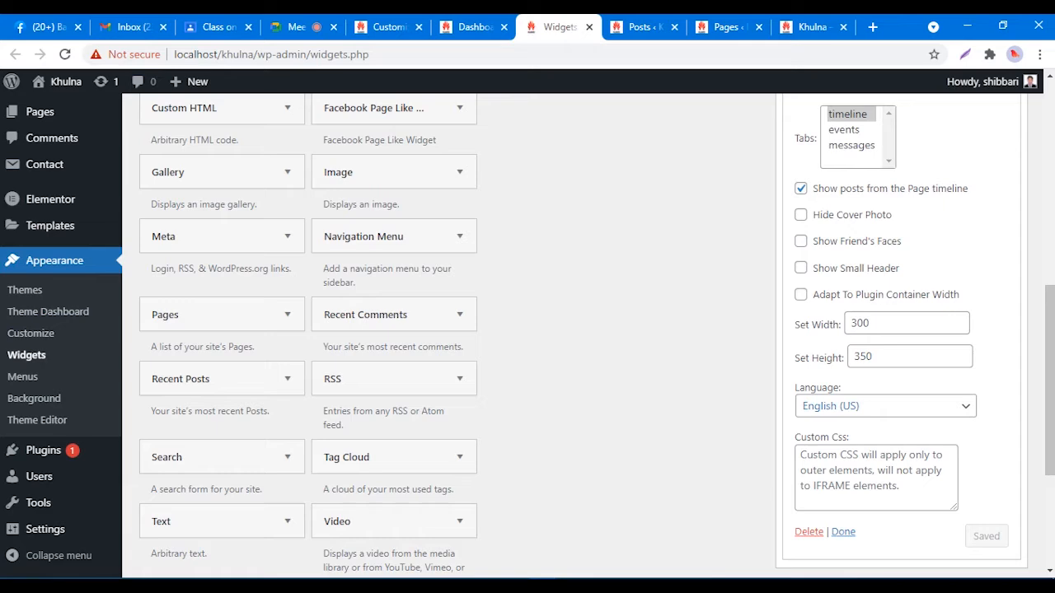
Step: Reload the live site and check the footer's 300-by-350 Like Us On Facebook feed
scroll(527, 329, up, 1)
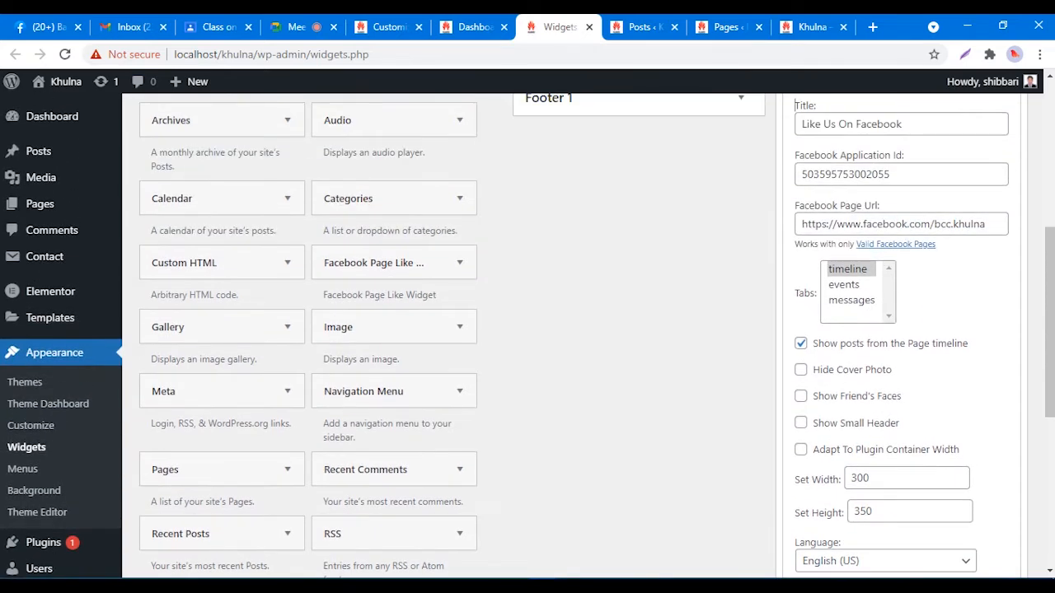
scroll(582, 329, up, 2)
scroll(583, 330, down, 2)
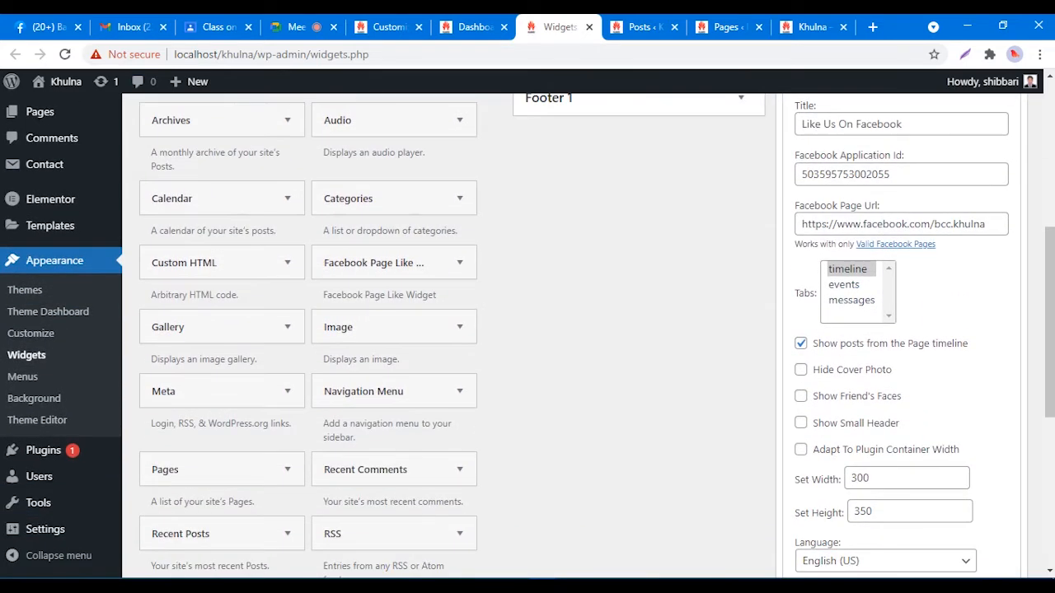
click(812, 27)
right_click(637, 124)
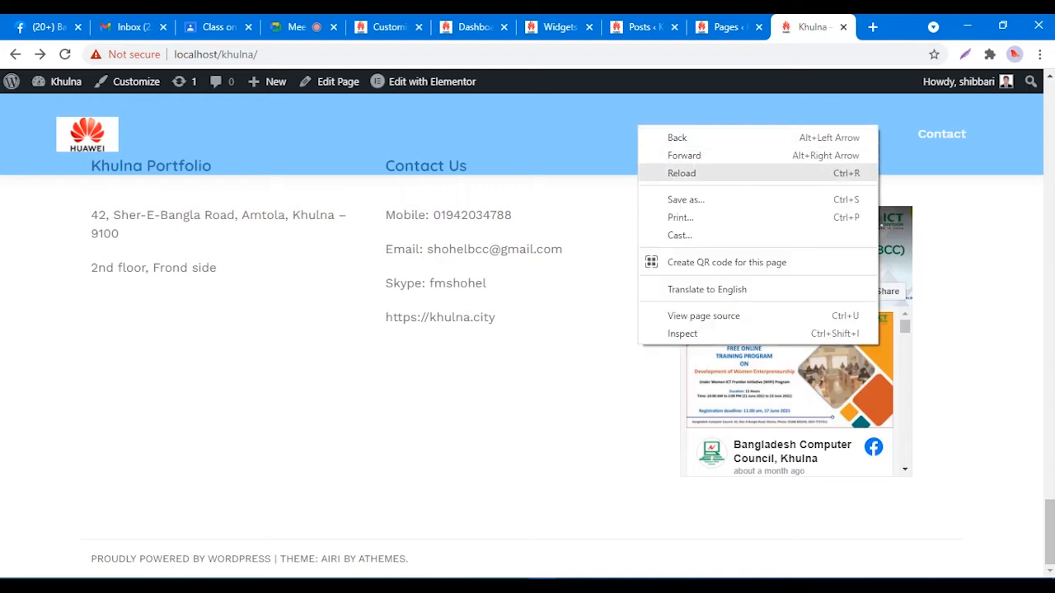
click(655, 172)
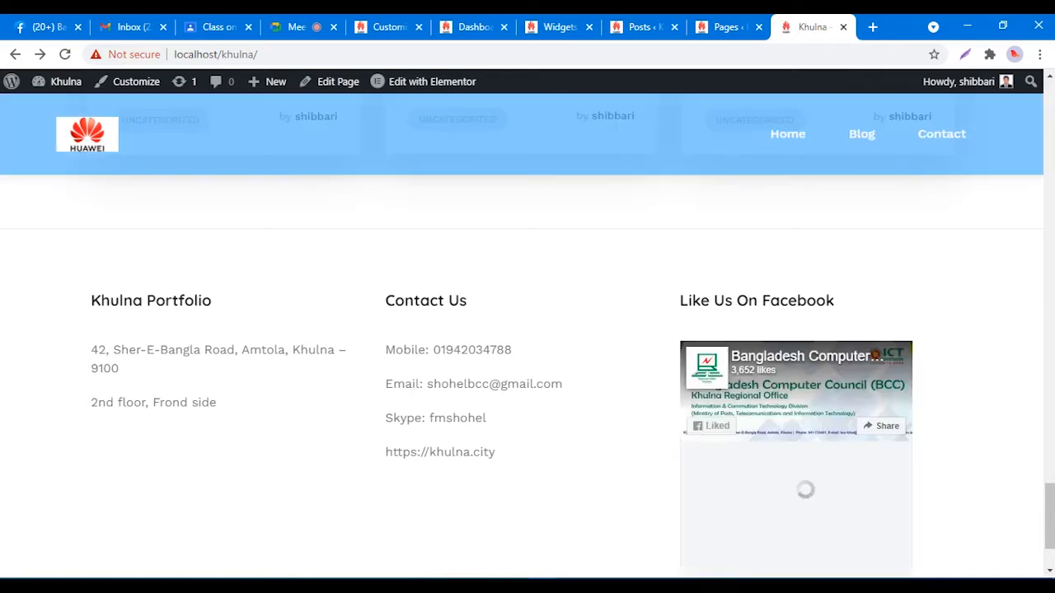
scroll(528, 329, down, 2)
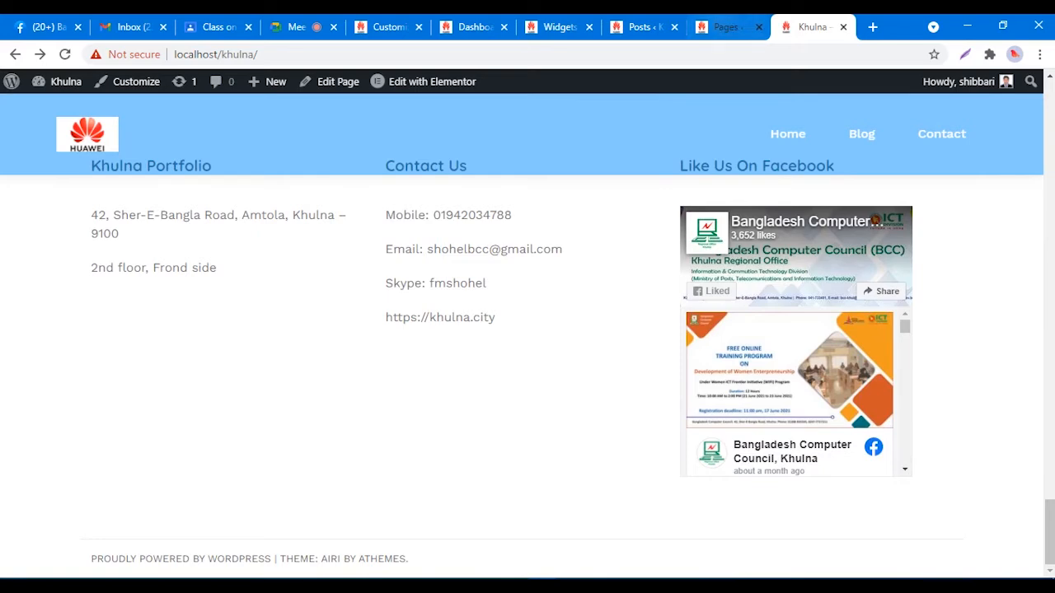
click(556, 27)
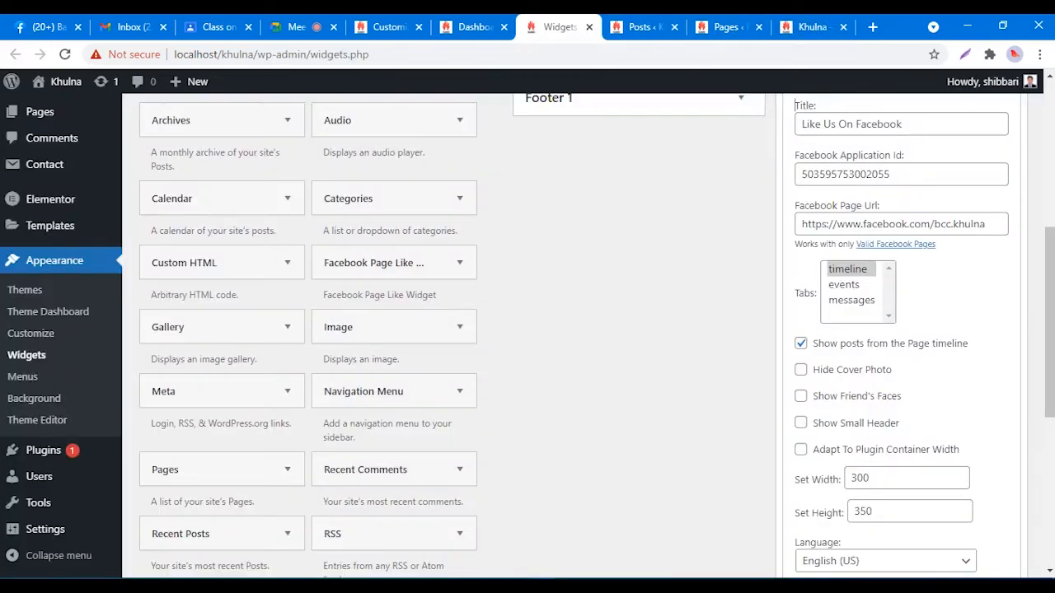
Step: Untick Show posts from the Page timeline, tick Show Small Header, and save the widget
scroll(593, 336, down, 1)
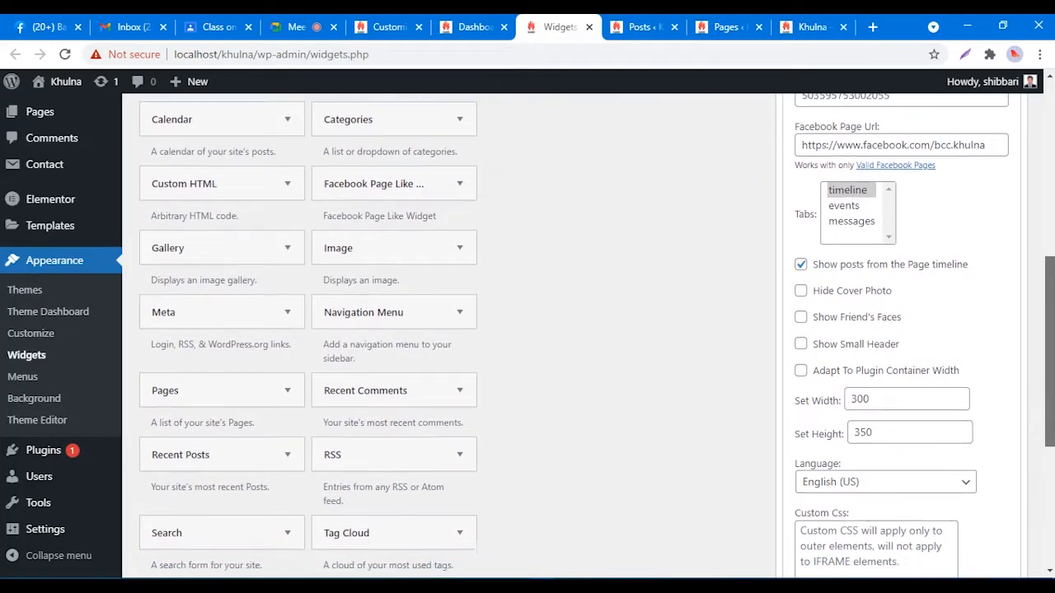
click(801, 252)
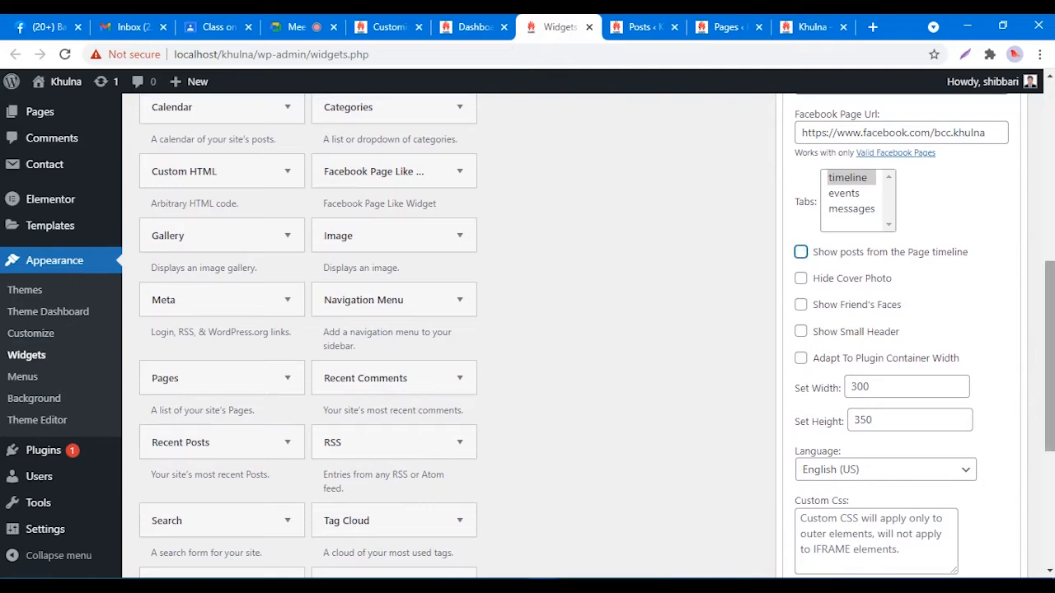
scroll(1049, 355, down, 1)
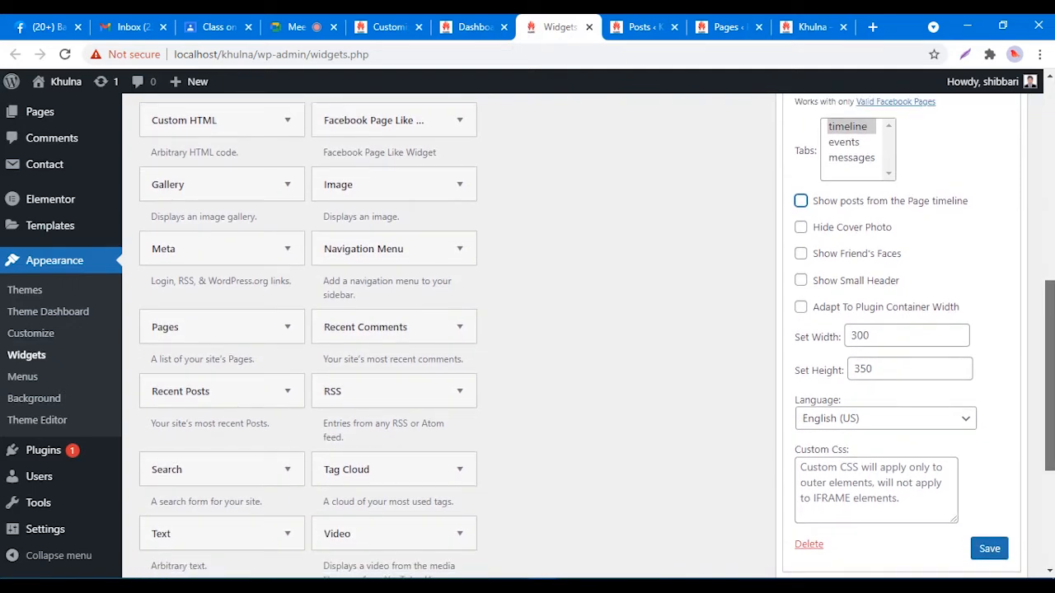
drag(1049, 374, 1049, 387)
click(801, 245)
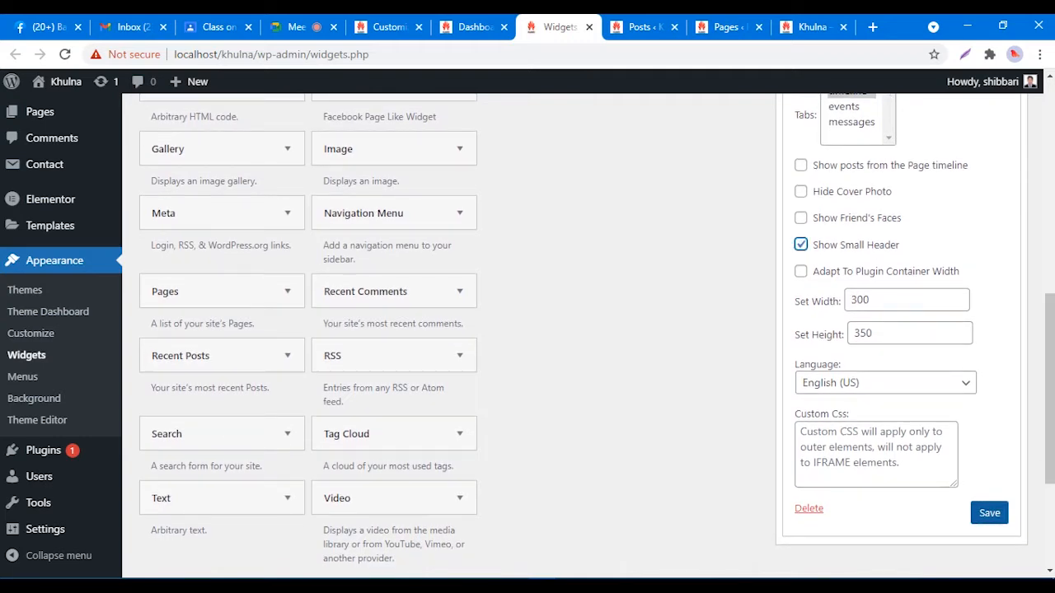
click(989, 512)
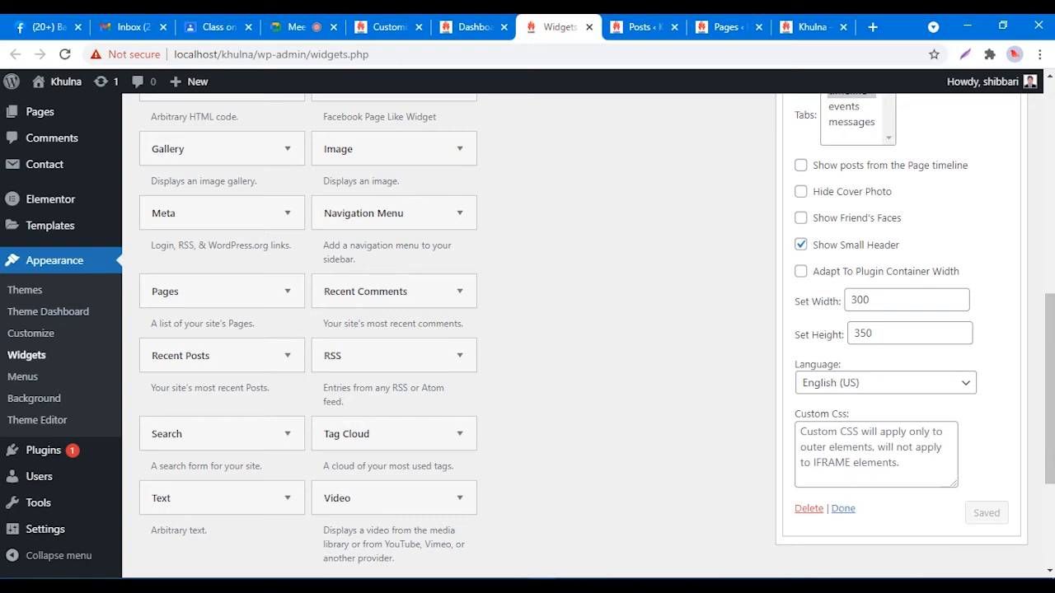
click(843, 509)
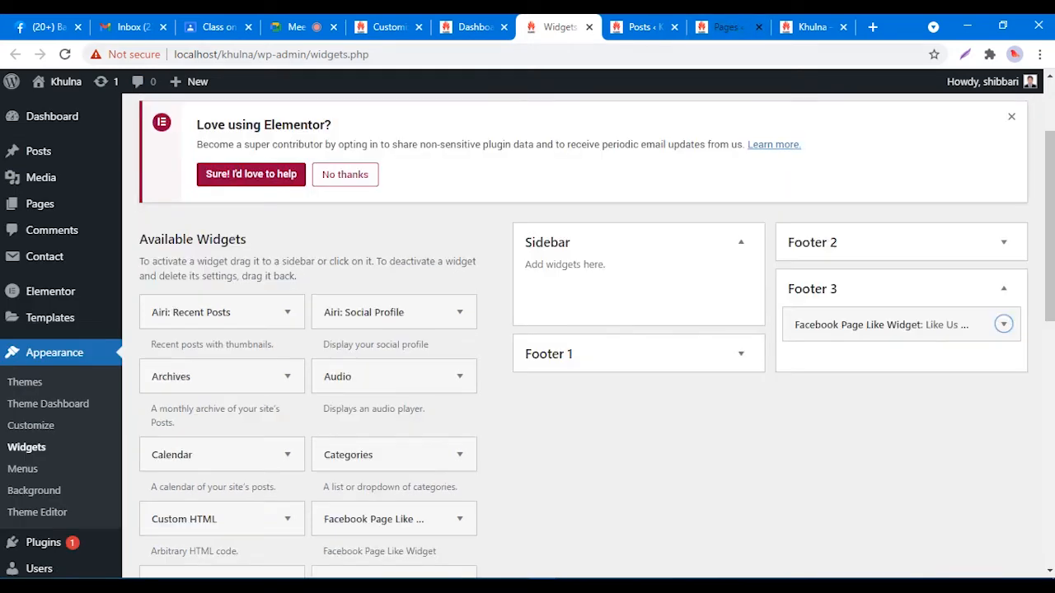
Step: Reload the Khulna site to confirm the footer shows only a compact Facebook banner
click(812, 27)
right_click(640, 148)
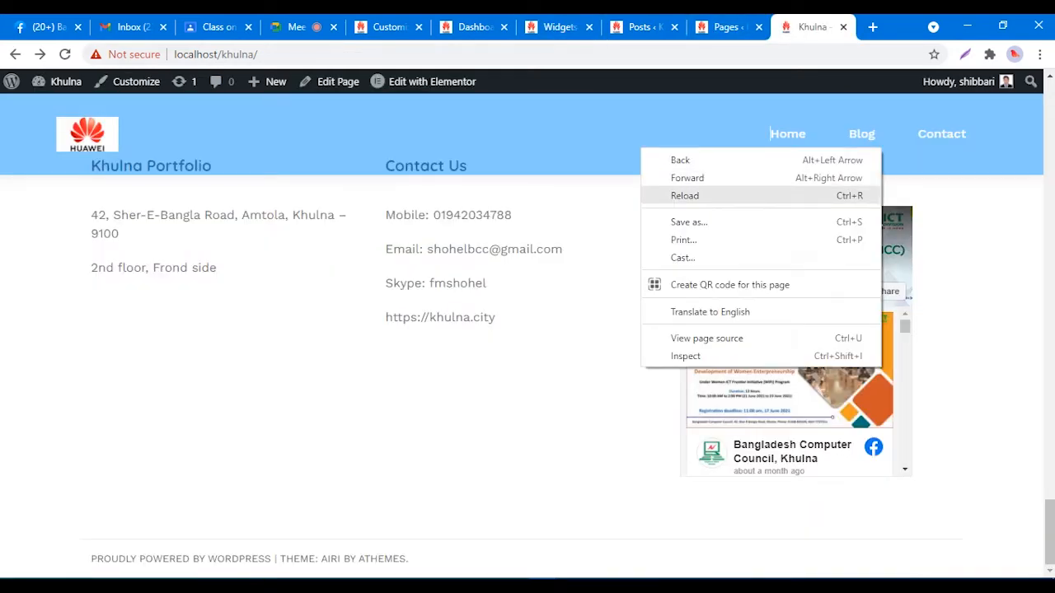
click(669, 195)
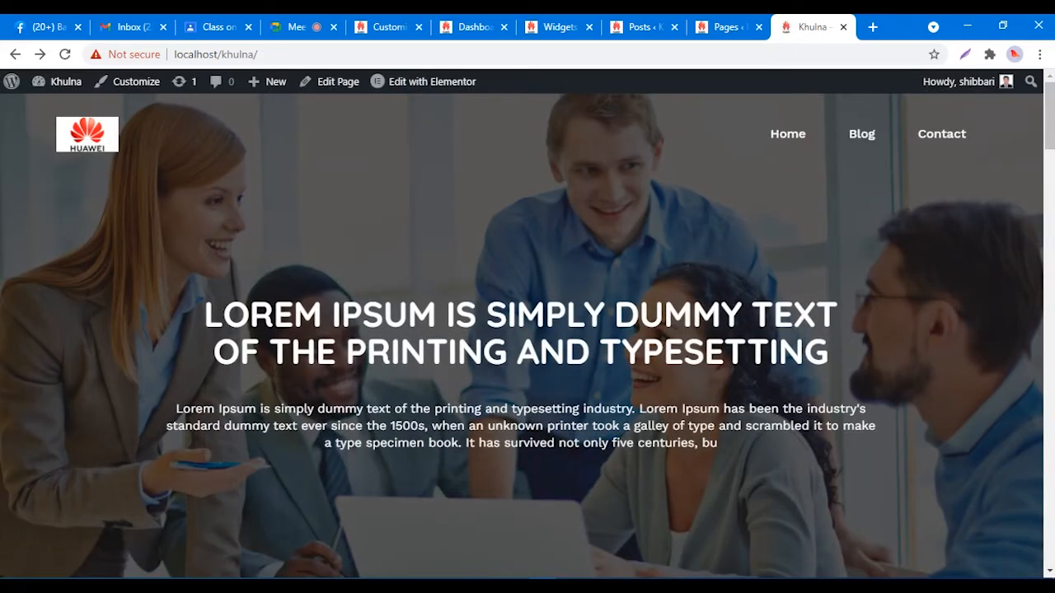
scroll(527, 330, down, 20)
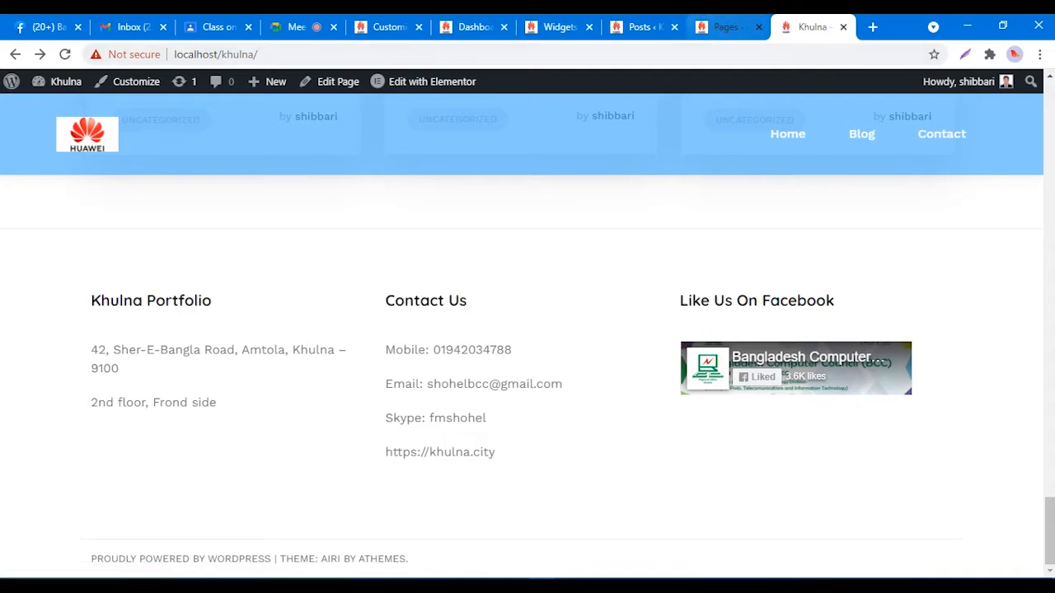
click(557, 28)
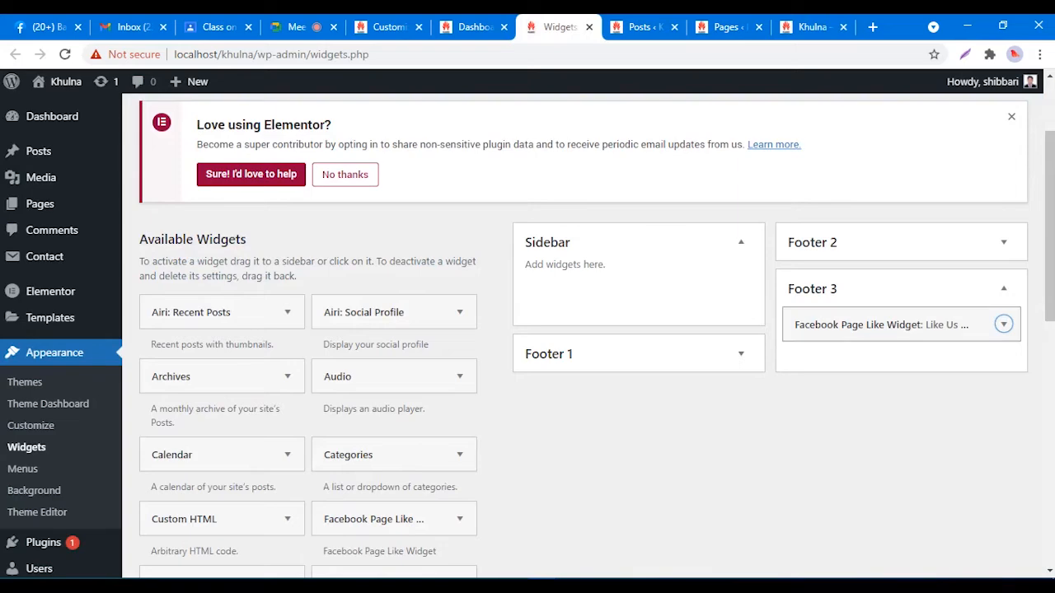
Step: Untick Show Small Header in the Footer 3 Facebook widget and save it
click(1003, 324)
scroll(528, 330, down, 3)
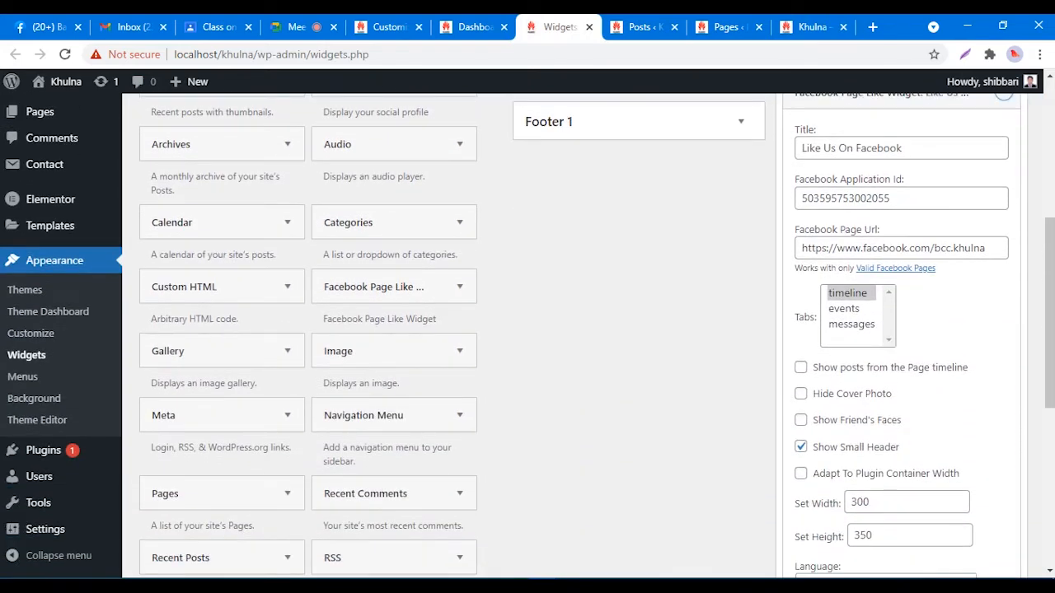
click(800, 446)
scroll(527, 329, down, 3)
click(988, 483)
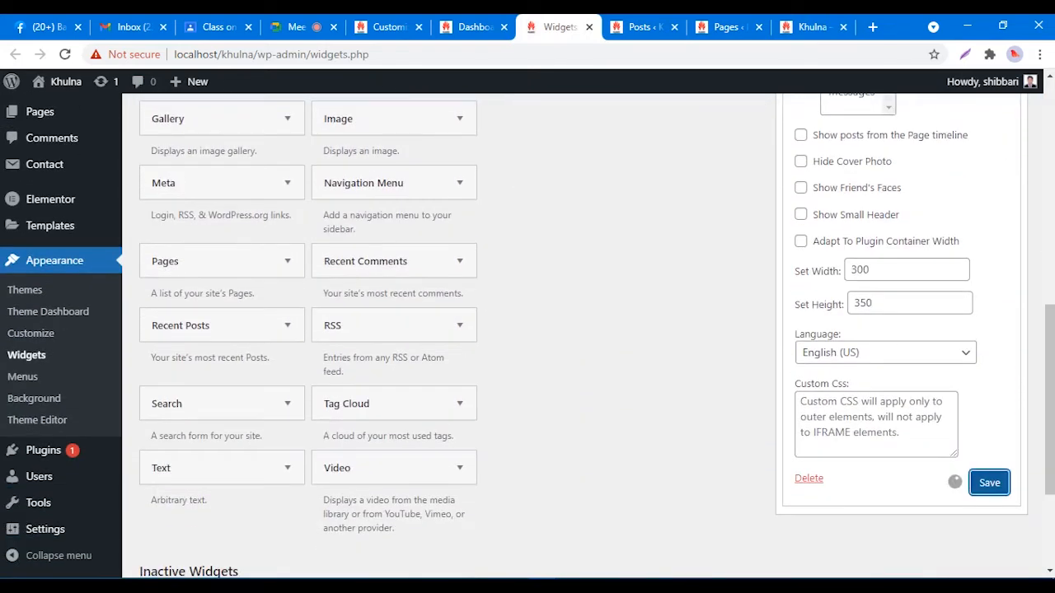
Step: Reload the live site twice to check the three-column footer, then switch to Google Meet
click(811, 27)
right_click(680, 165)
click(707, 212)
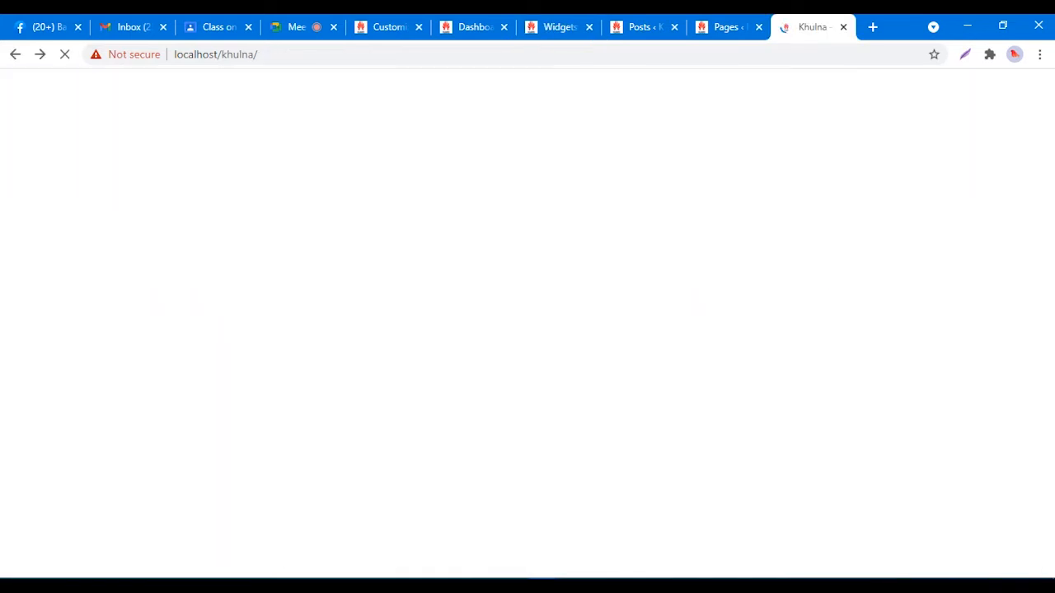
right_click(699, 213)
click(708, 262)
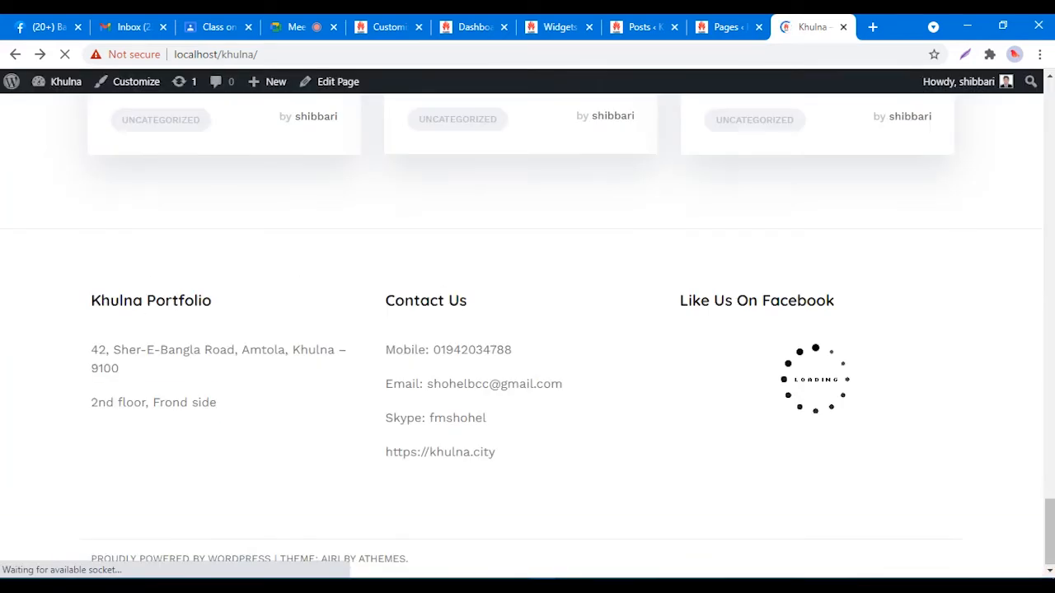
scroll(814, 297, down, 14)
scroll(527, 336, down, 10)
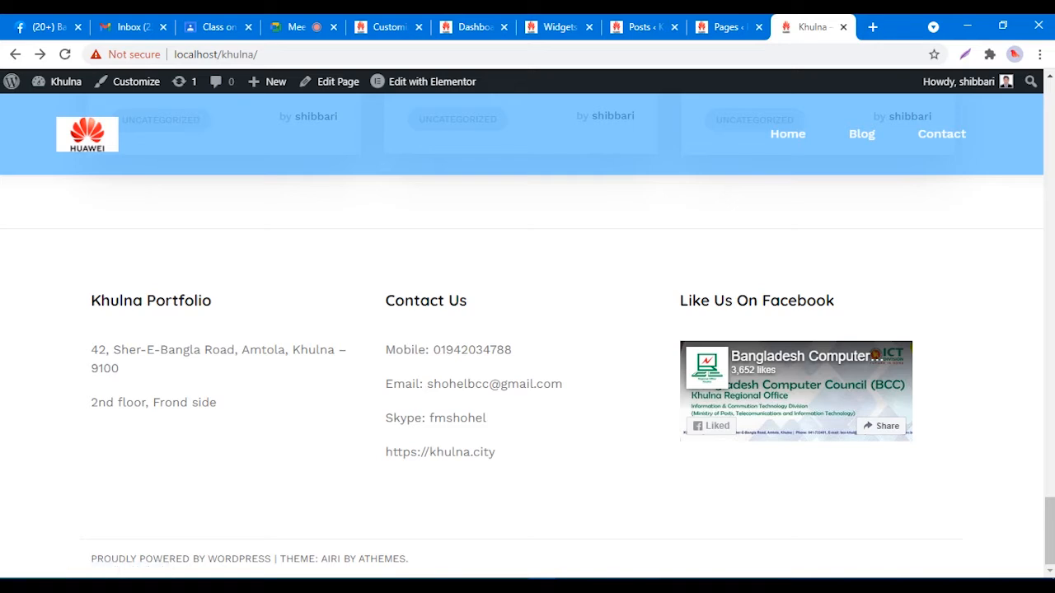
drag(93, 300, 791, 346)
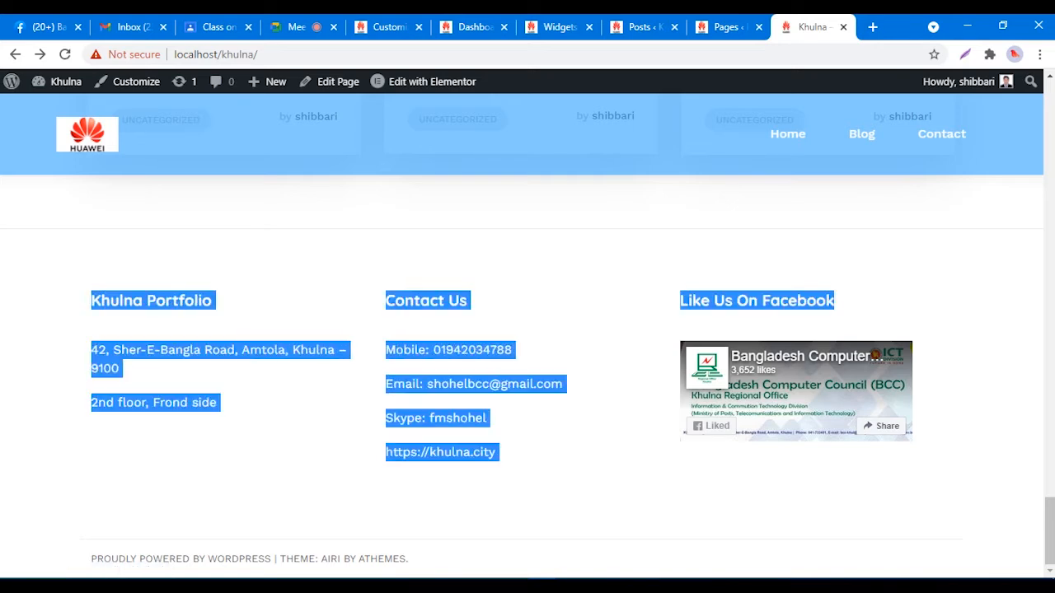
click(619, 478)
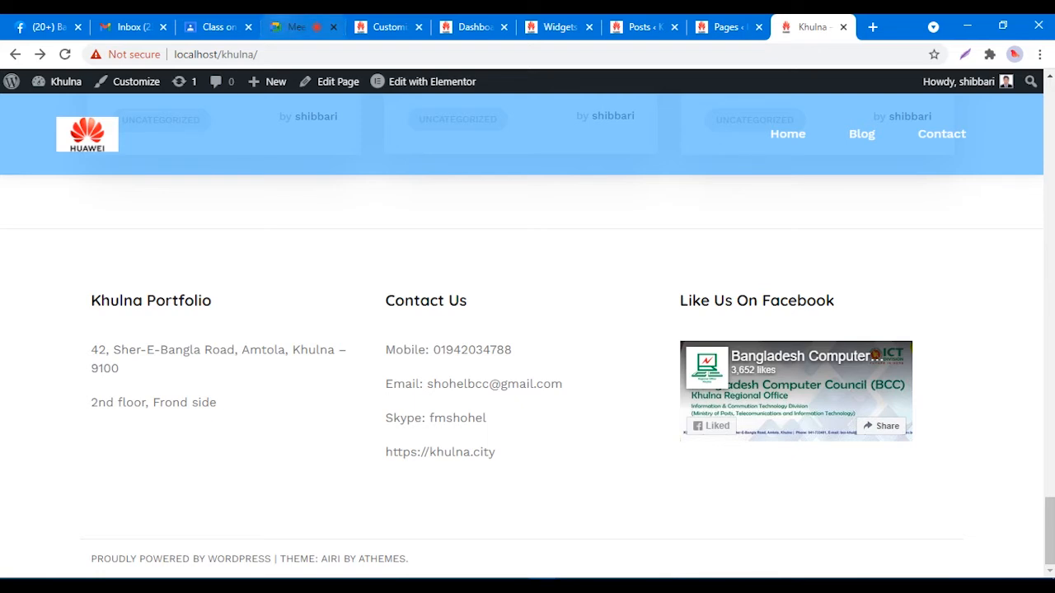
click(292, 26)
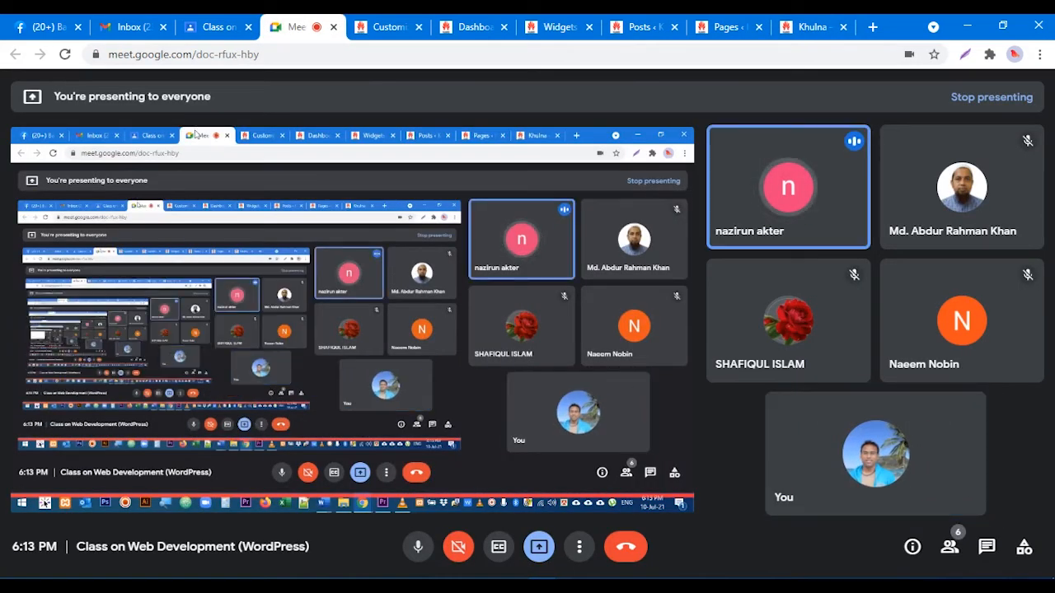
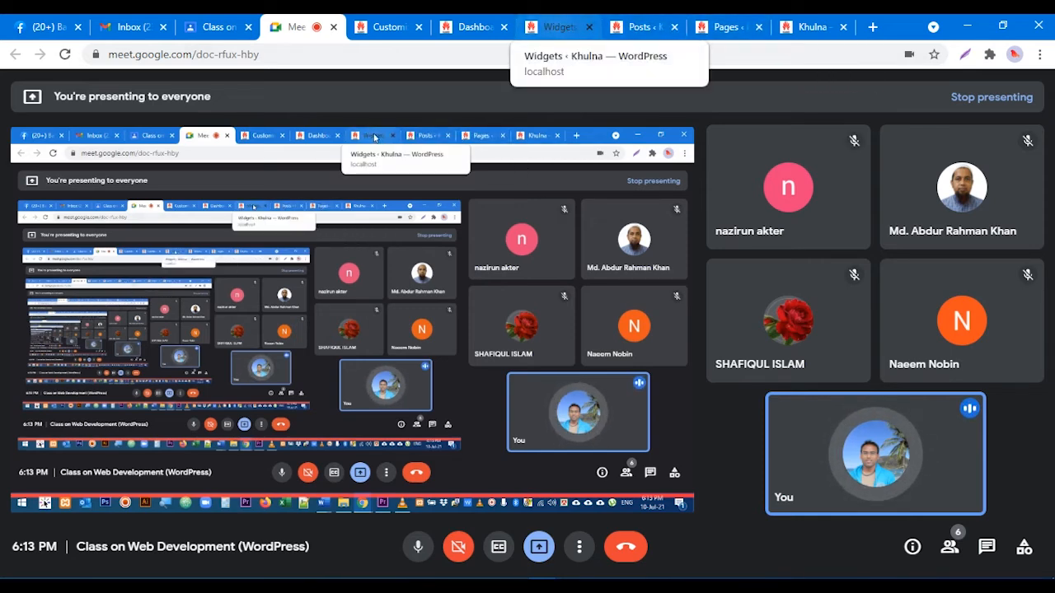
Step: Bring the WordPress Widgets admin page into the shared Google Meet view
click(561, 27)
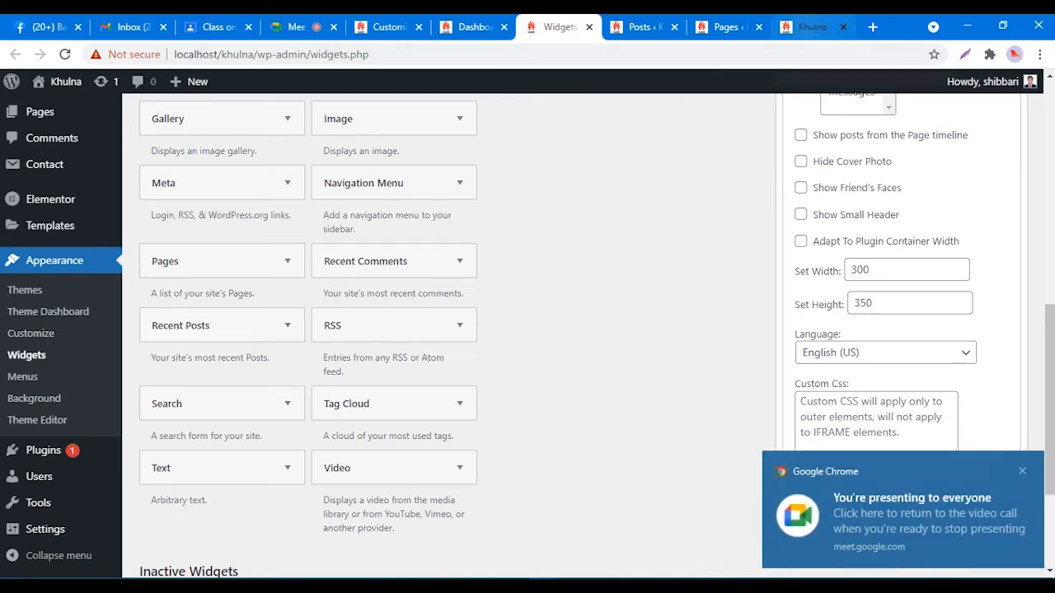
Step: In the Customizer's Footer section, try 2 widget areas, then set it back to 3
click(811, 27)
click(387, 26)
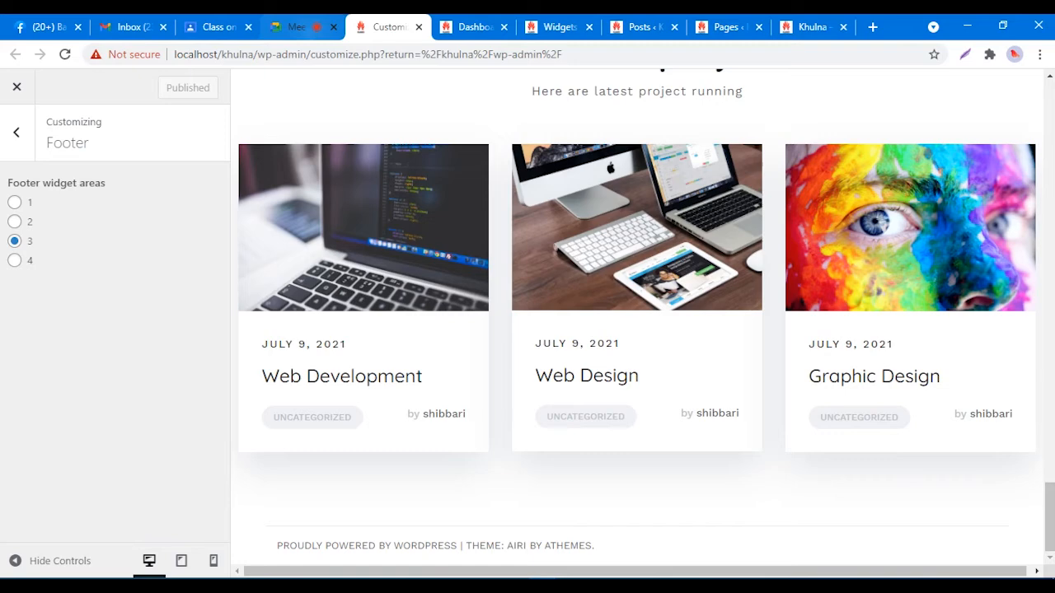
drag(47, 121, 76, 145)
click(30, 222)
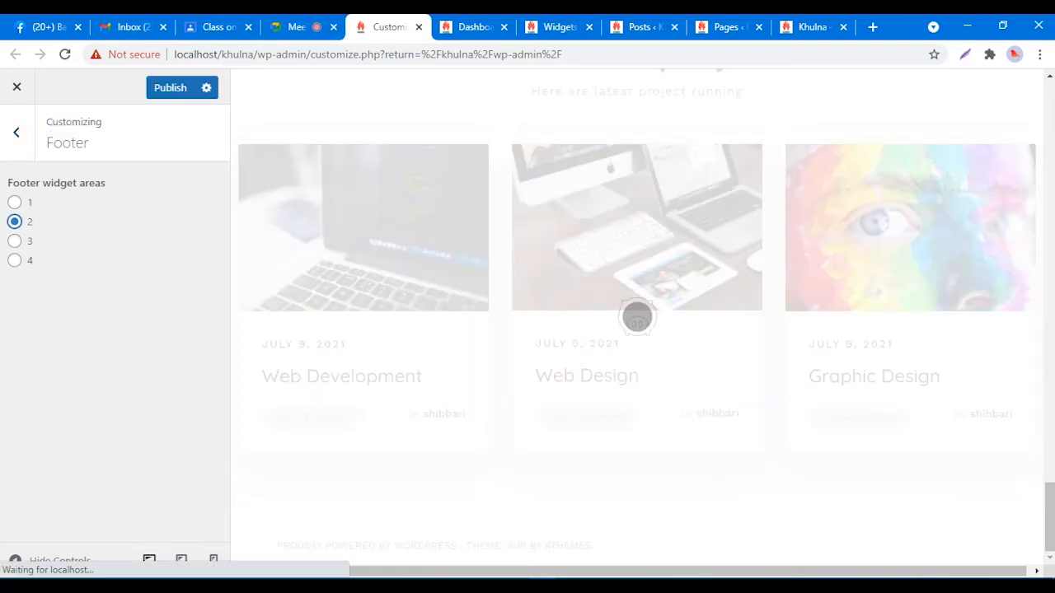
click(16, 133)
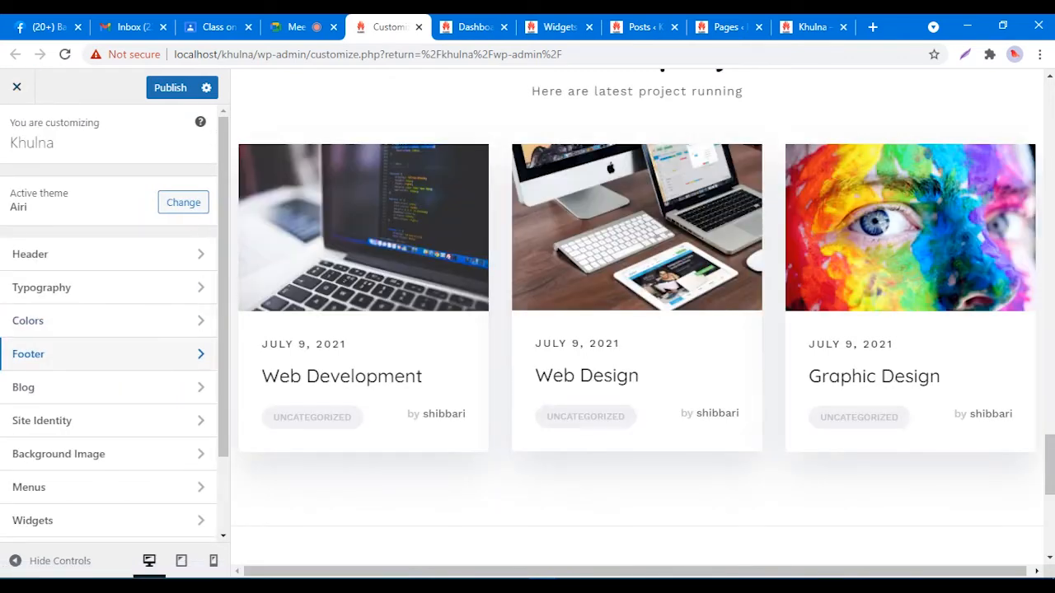
click(28, 354)
click(14, 240)
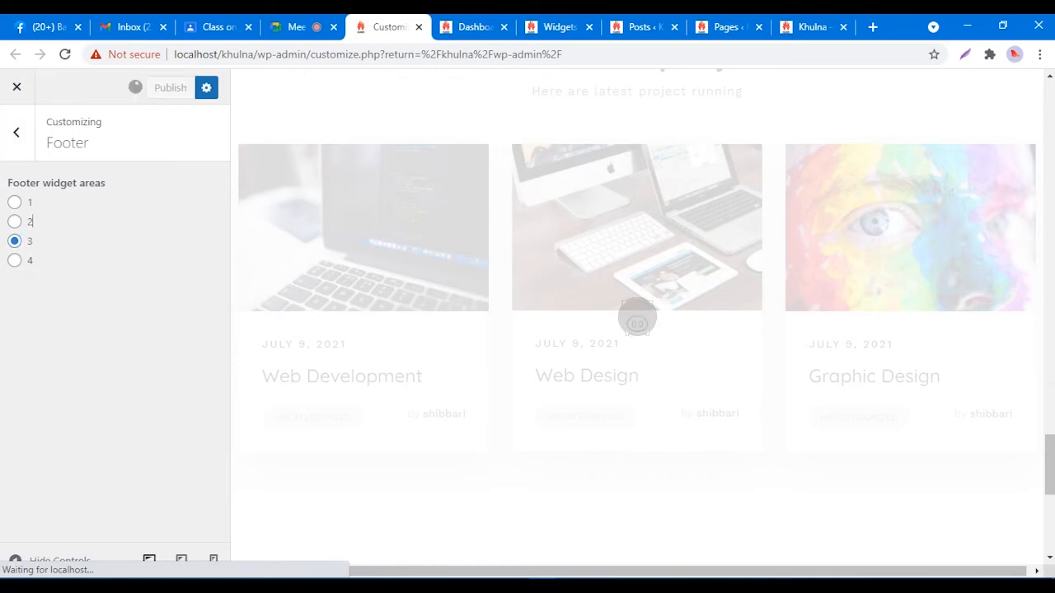
click(17, 132)
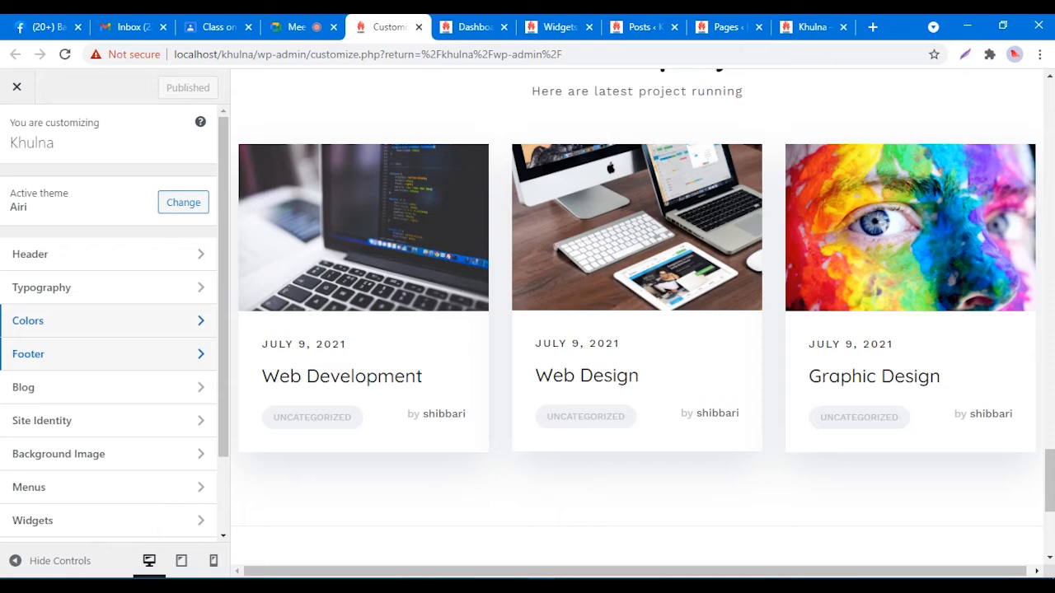
Step: Set the Widget titles colour under Colors > Sidebar & footer widgets to white #ffffff
click(49, 320)
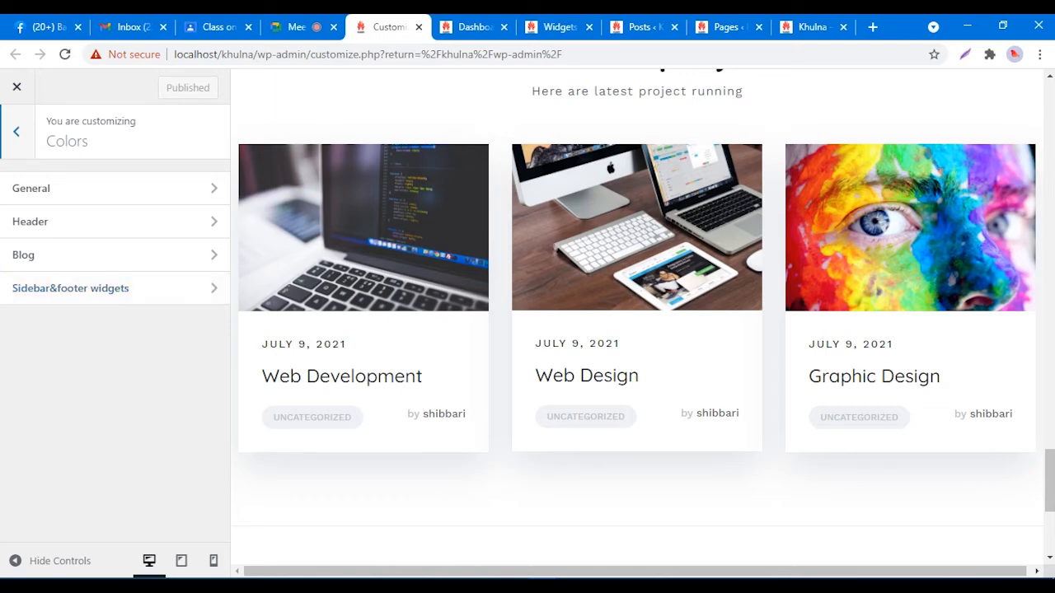
click(17, 132)
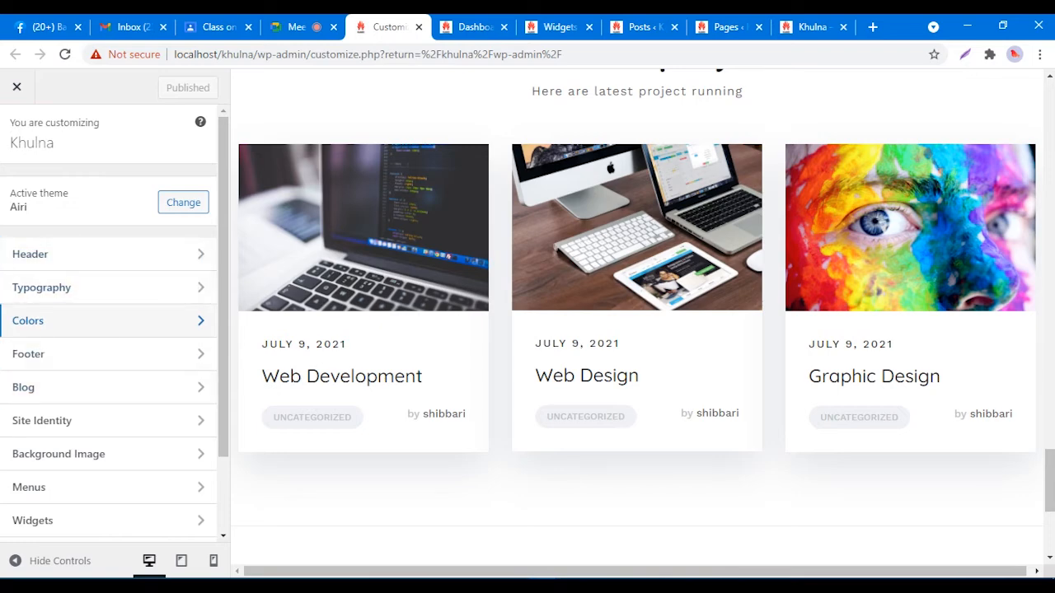
click(107, 321)
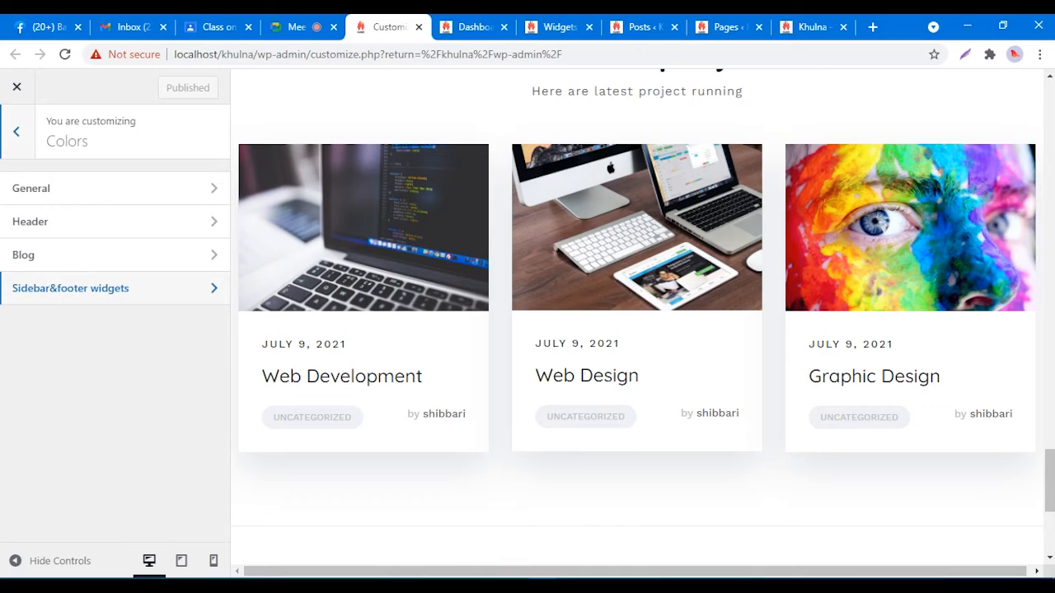
click(107, 288)
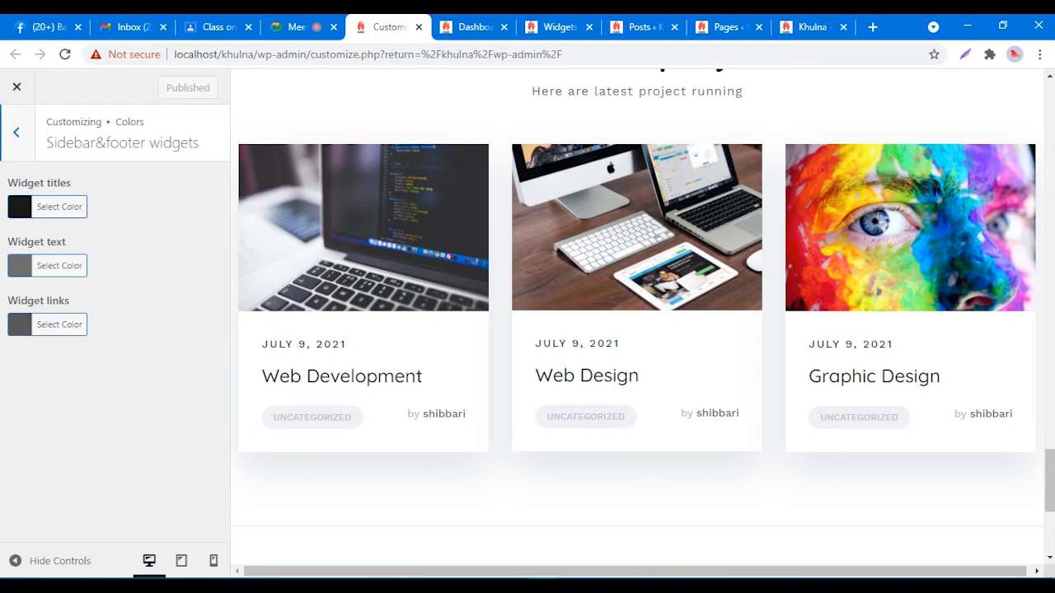
click(59, 206)
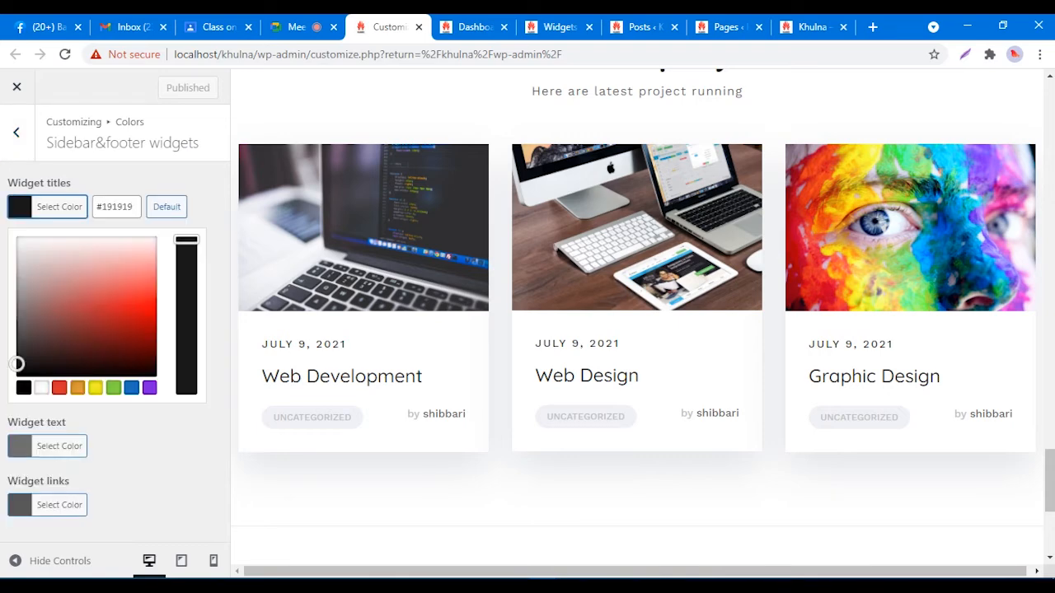
click(29, 244)
drag(19, 238, 17, 236)
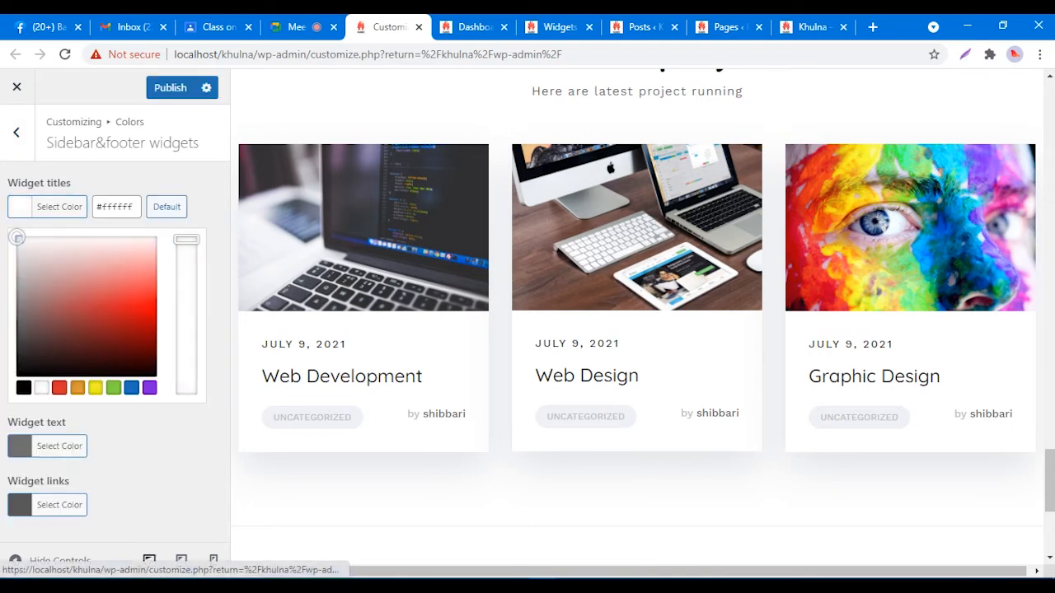
click(48, 183)
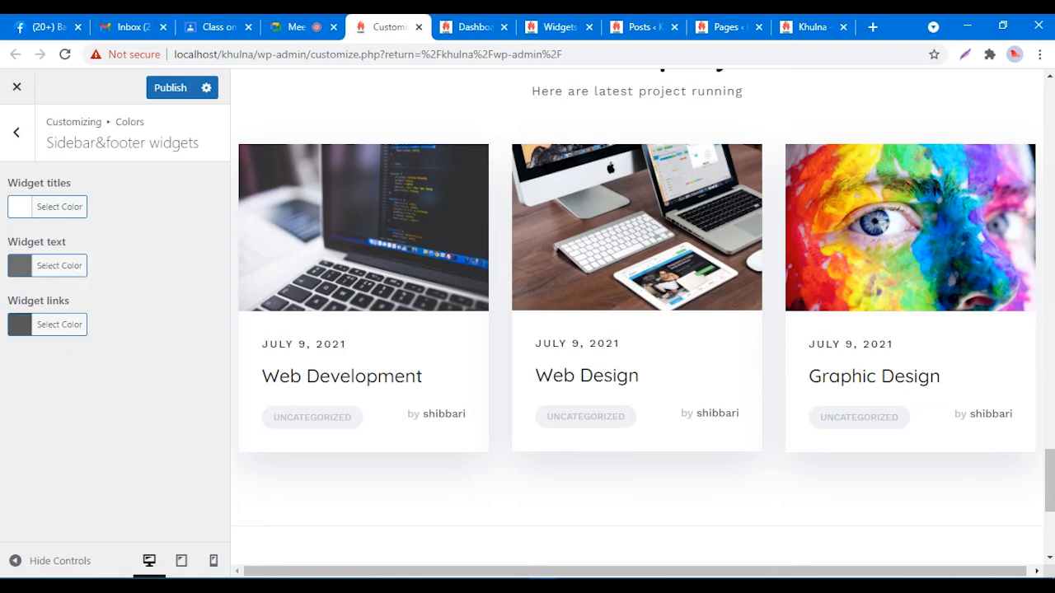
Step: Set the Widget text colour hex to #595959
click(47, 265)
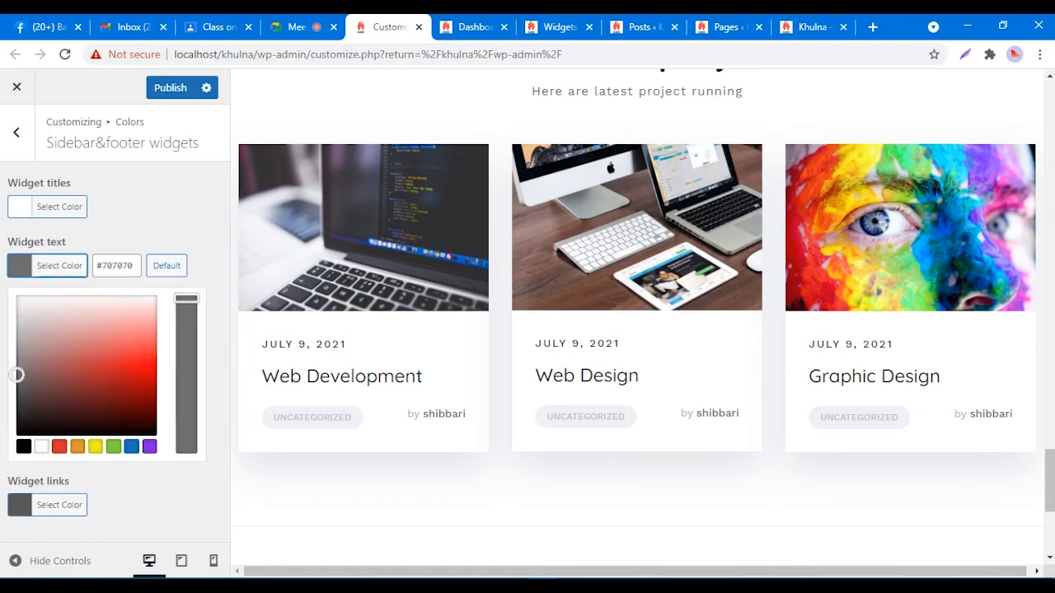
click(19, 305)
drag(19, 304, 17, 311)
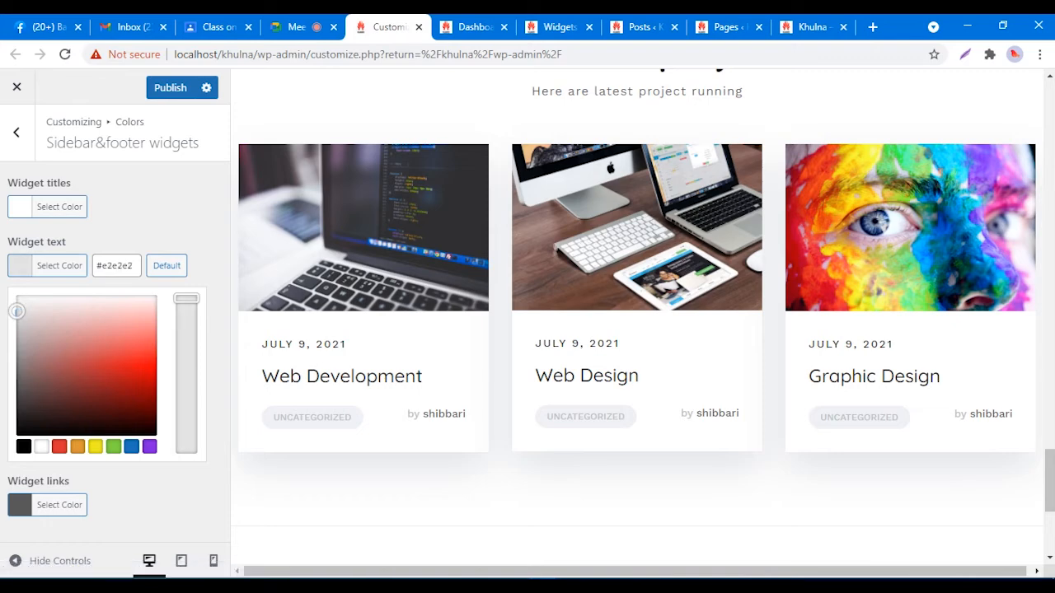
drag(134, 266, 102, 267)
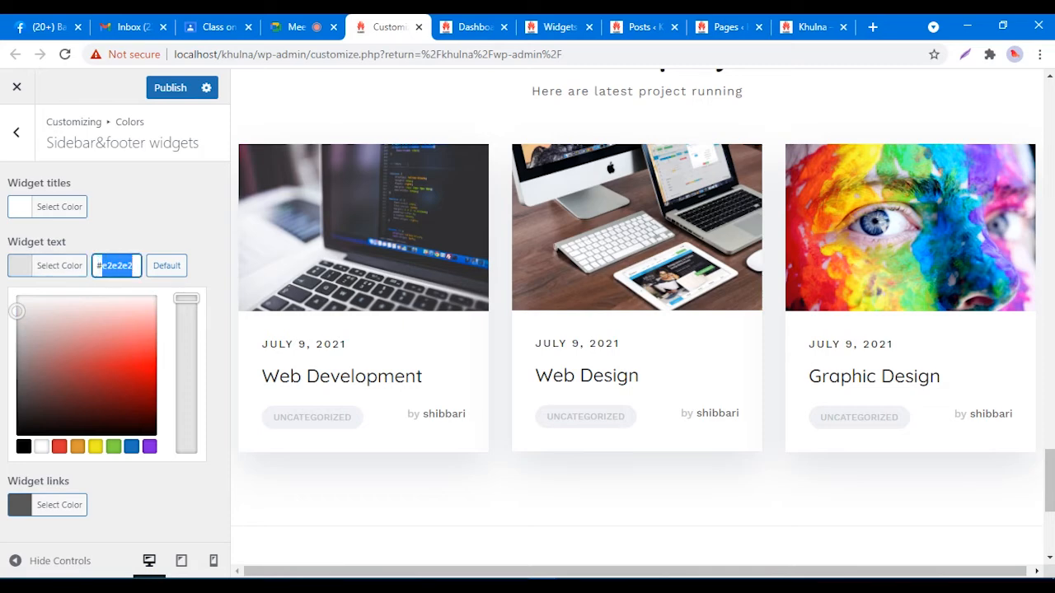
text(5599559)
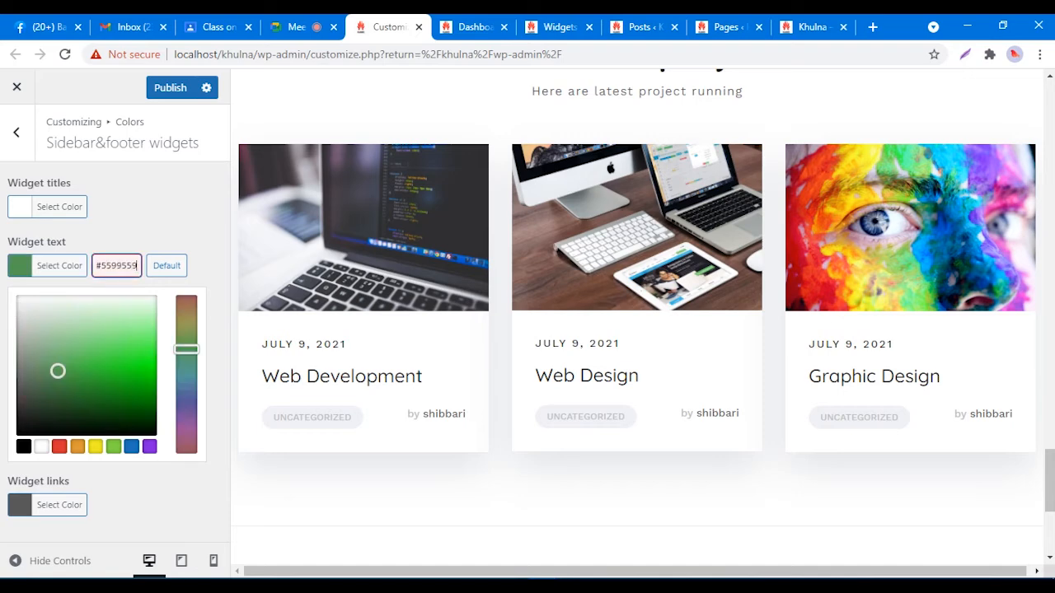
key(BackSpace)
key(BackSpace)
key(BackSpace)
key(BackSpace)
key(BackSpace)
key(BackSpace)
key(BackSpace)
key(BackSpace)
key(BackSpace)
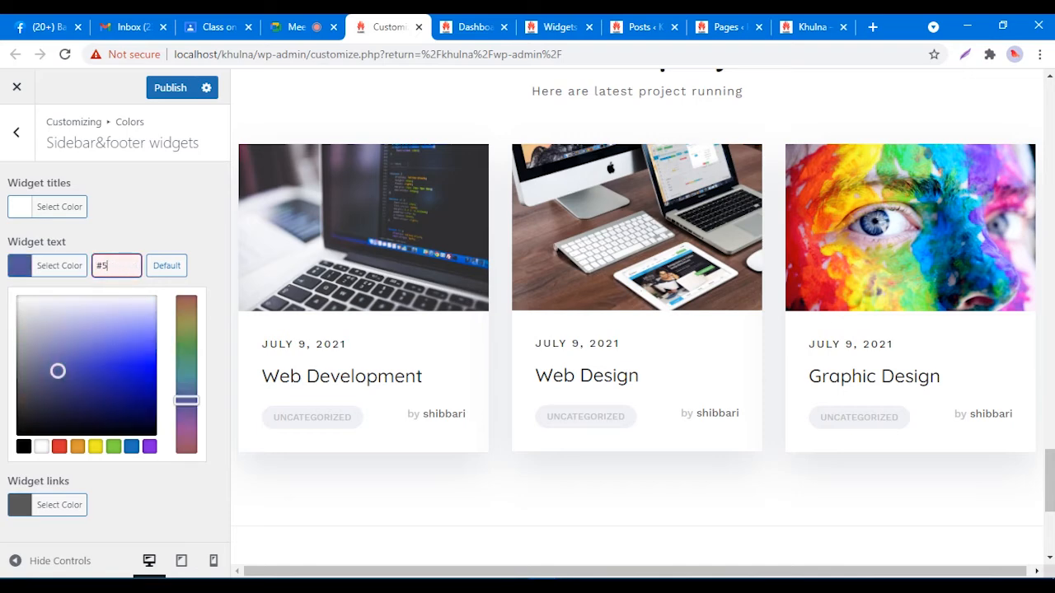
text(599559)
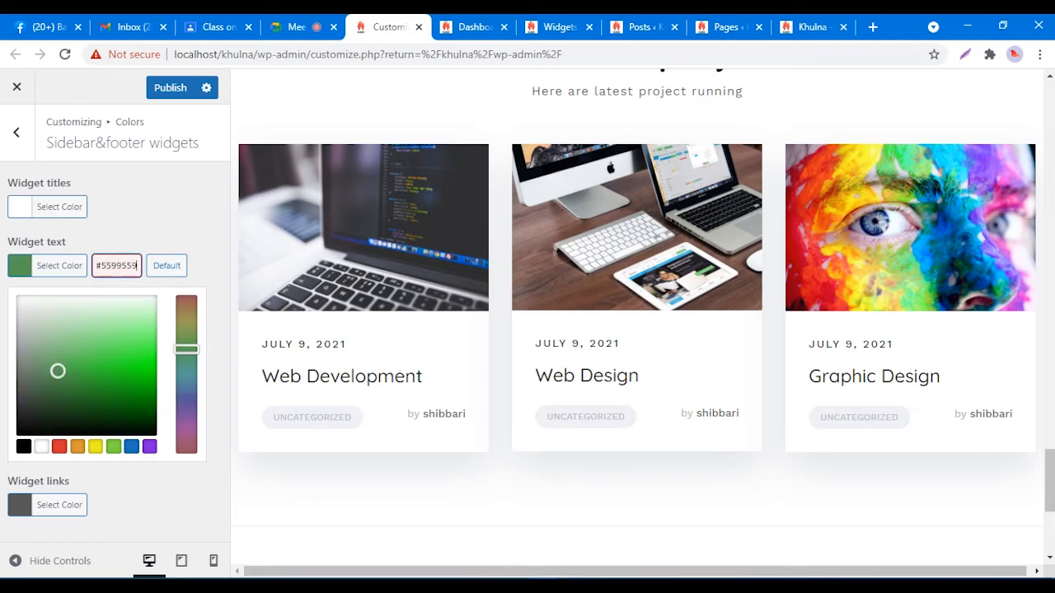
click(110, 265)
key(BackSpace)
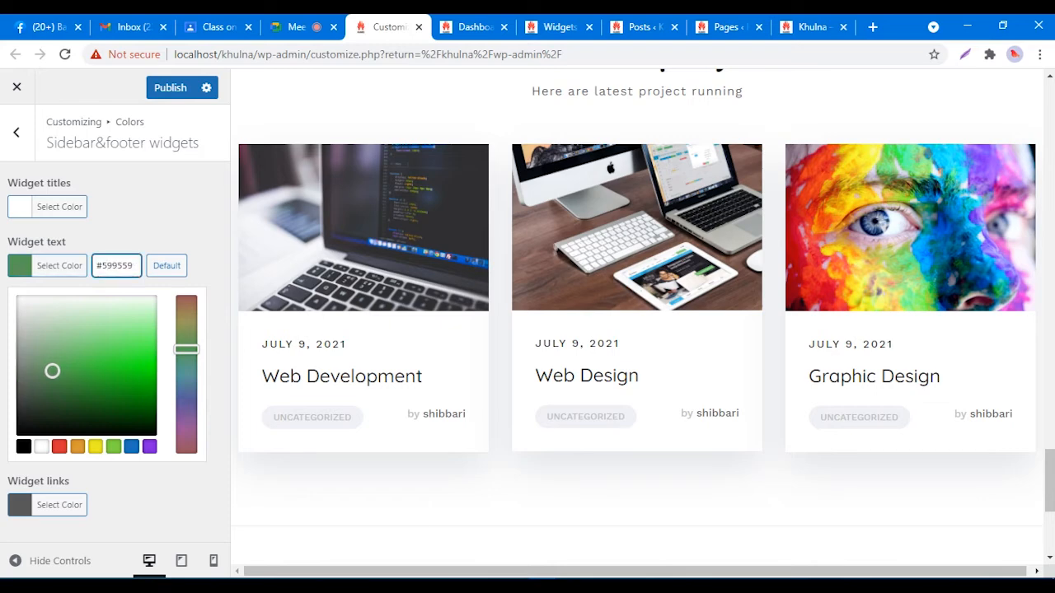
key(shift+Right)
key(shift+Right)
key(shift+Right)
key(shift+Right)
key(shift+Right)
text(9)
key(shift+Left)
key(shift+Left)
key(Right)
text(5959)
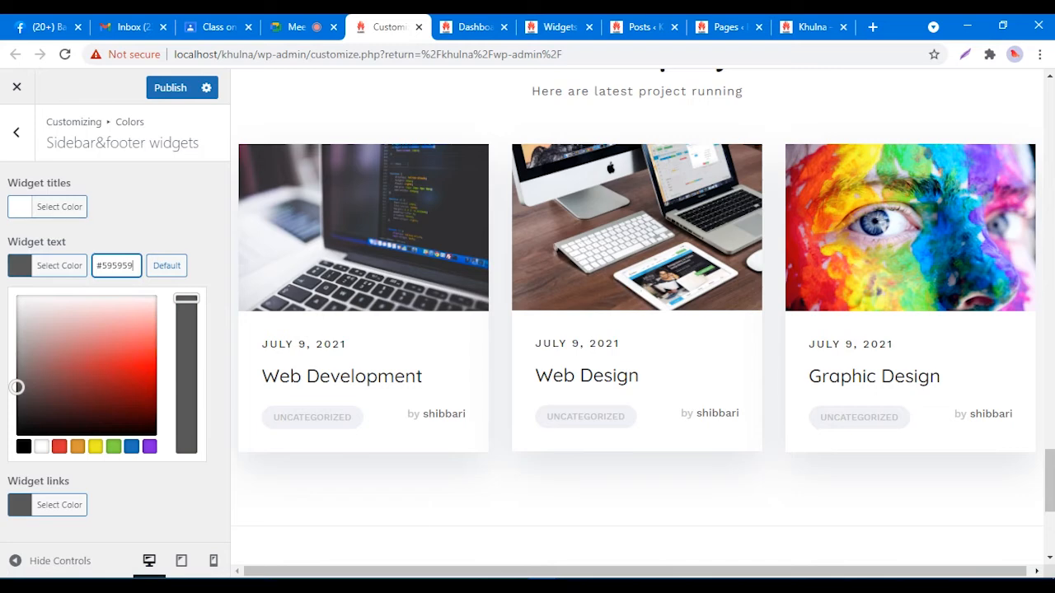
click(157, 223)
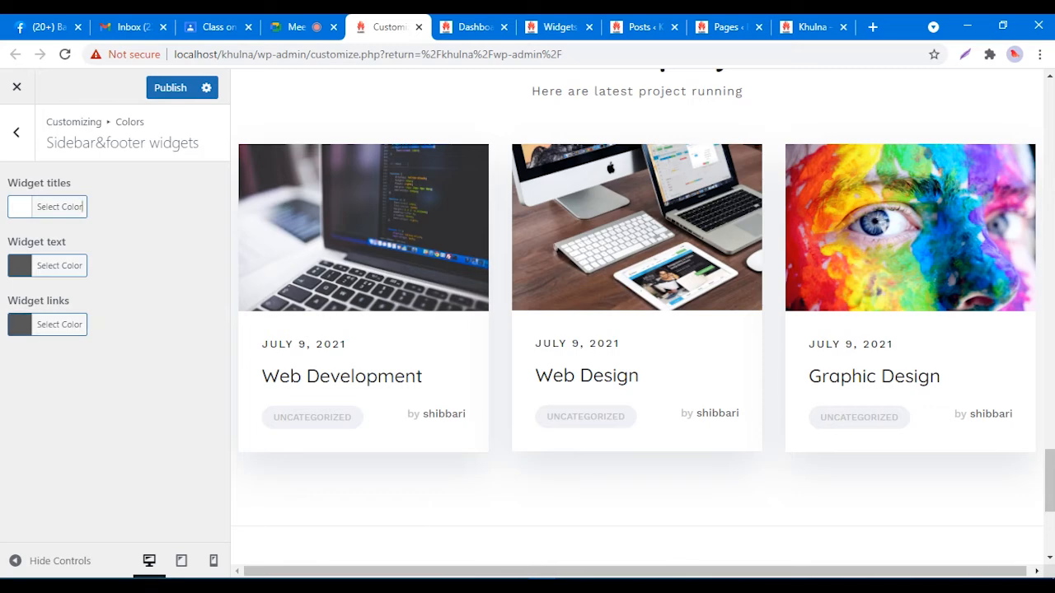
Step: Set the Widget links colour to #595959 and publish the colour changes
click(48, 325)
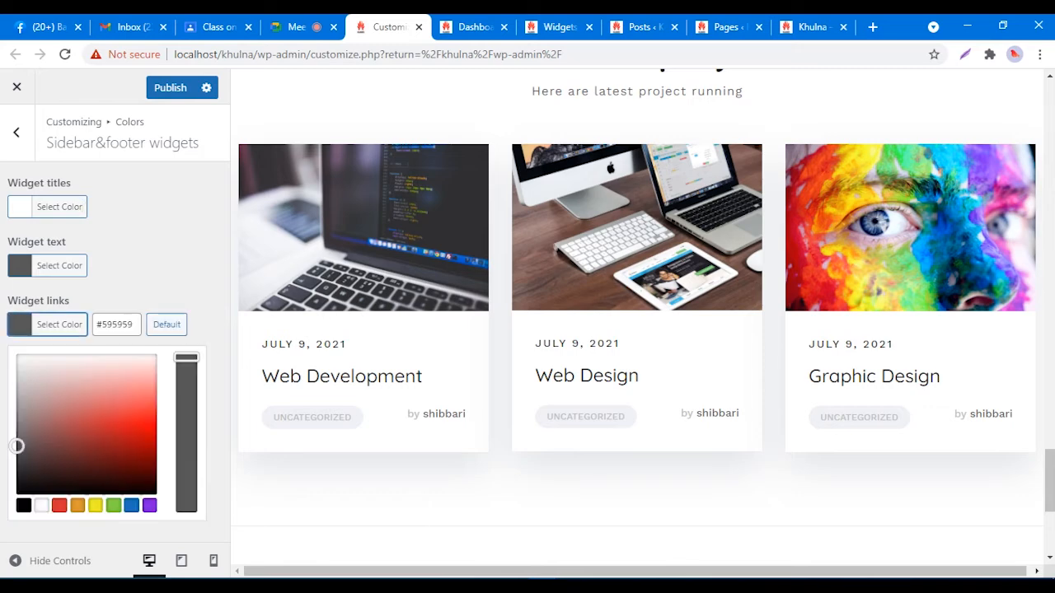
drag(16, 446, 18, 376)
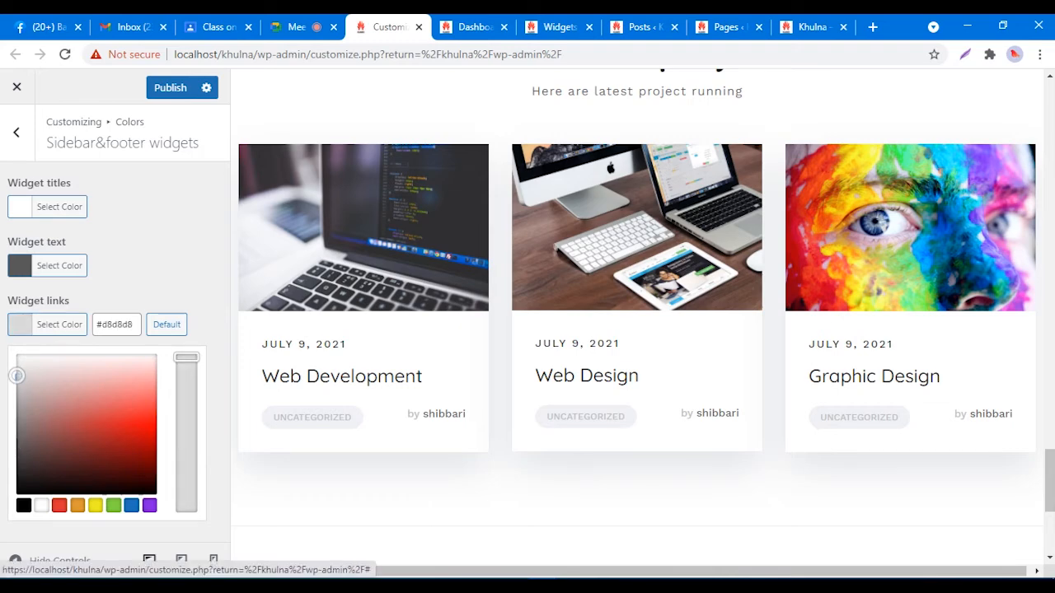
drag(136, 325, 101, 325)
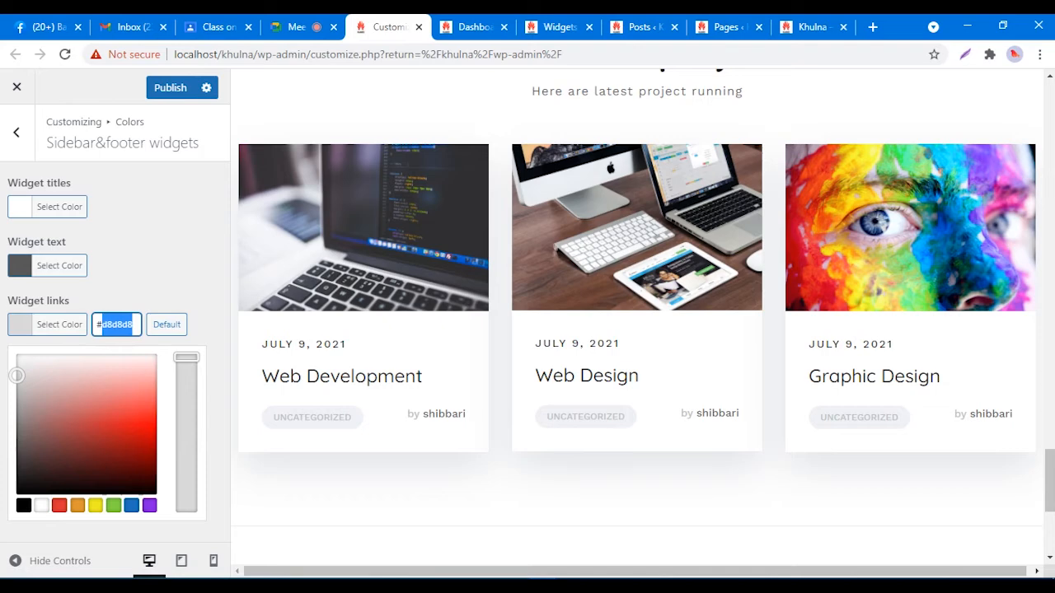
text(595959)
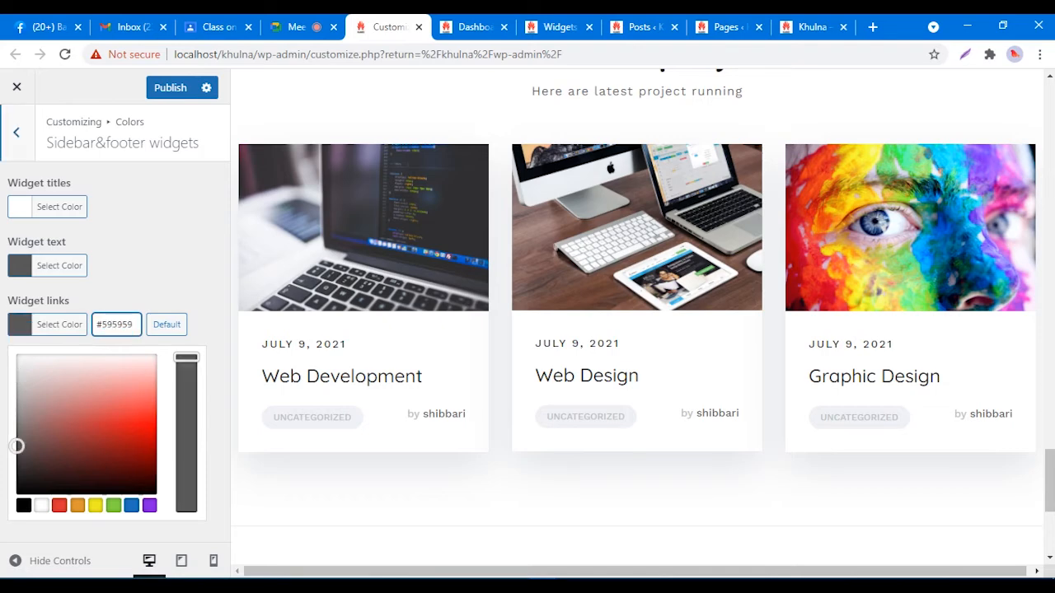
click(132, 227)
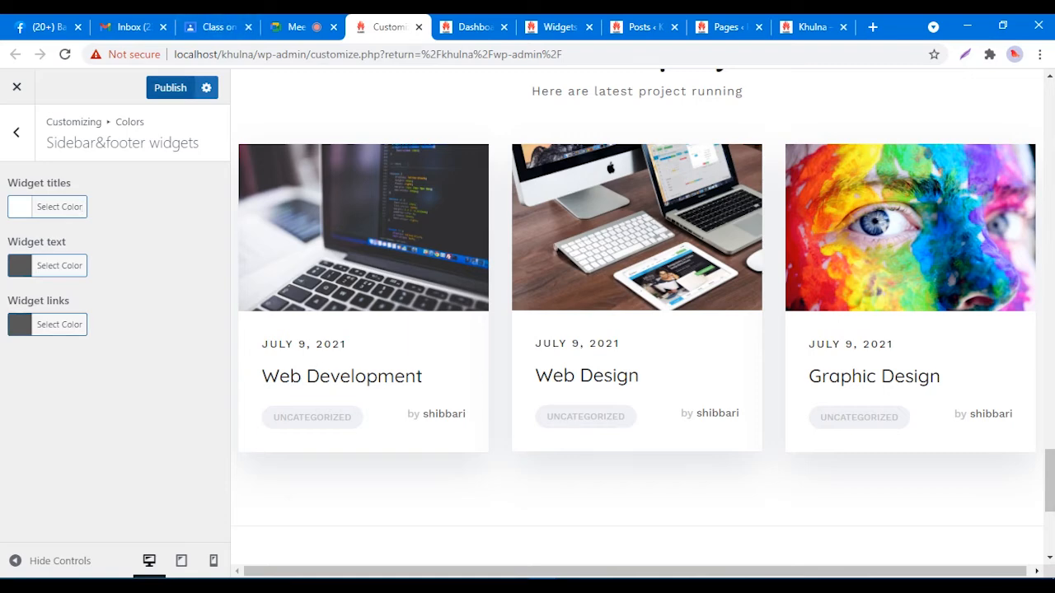
click(170, 87)
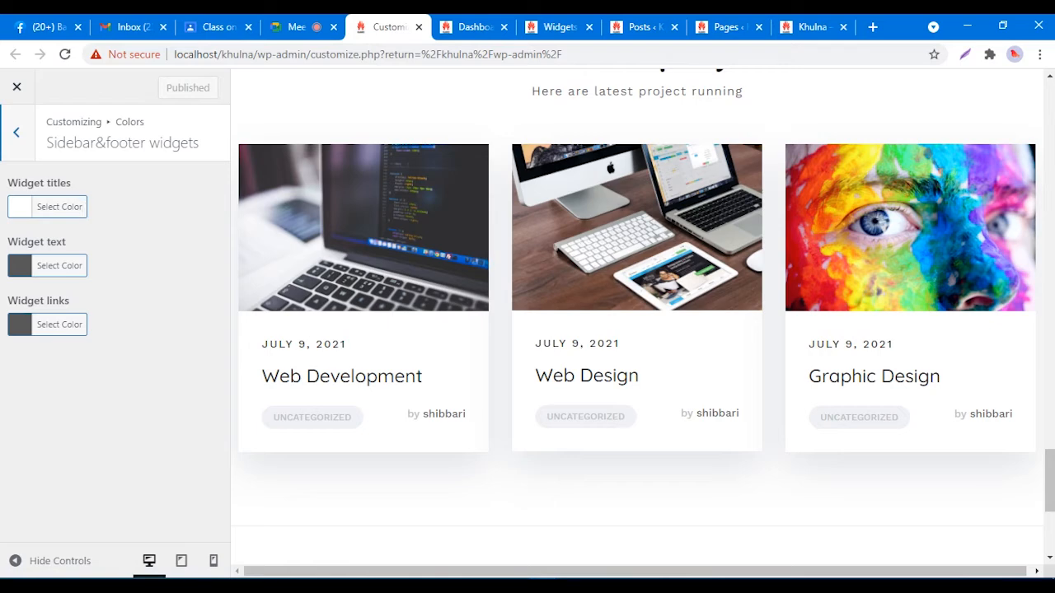
Step: Lighten the Widget text colour to #e8e8e8
click(17, 132)
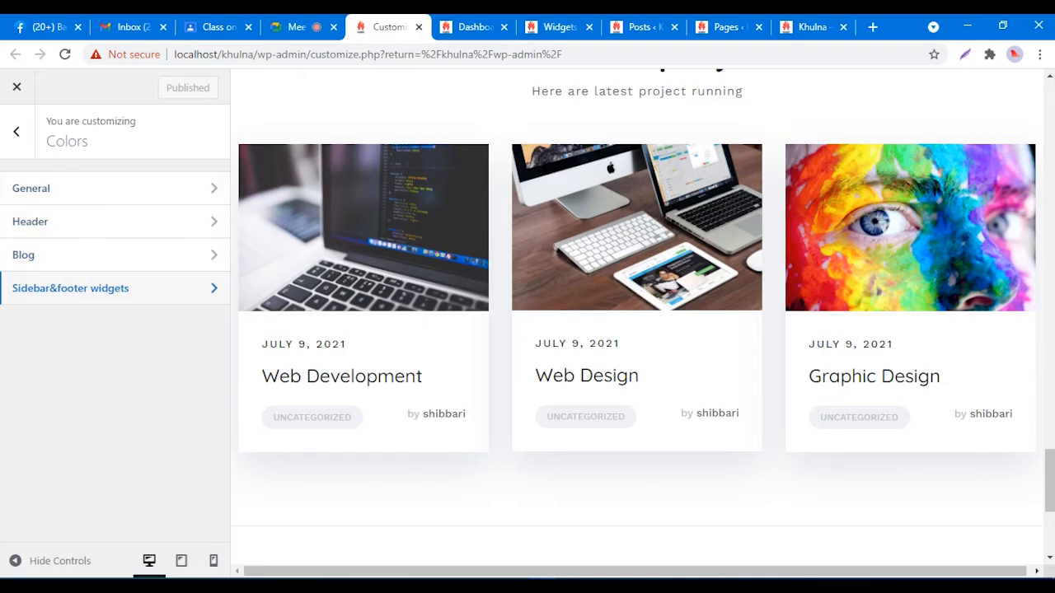
click(70, 288)
click(59, 265)
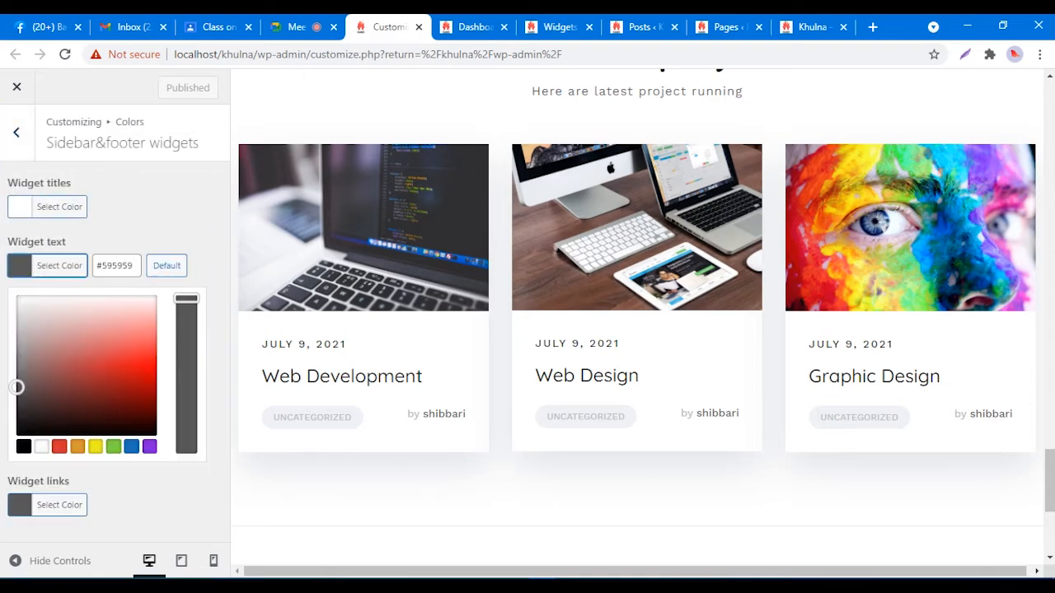
drag(17, 387, 16, 315)
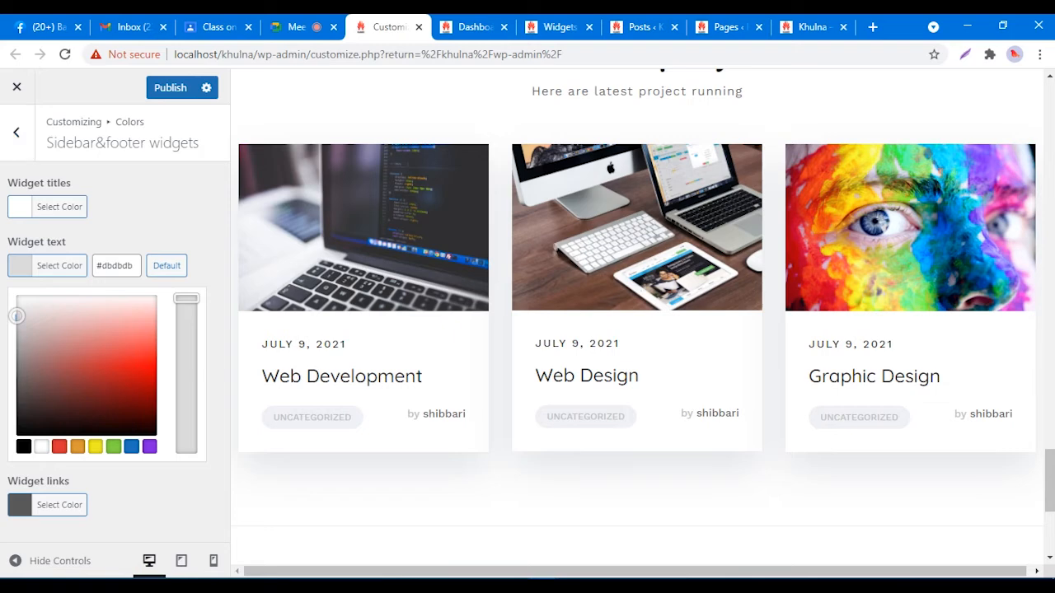
drag(16, 315, 17, 309)
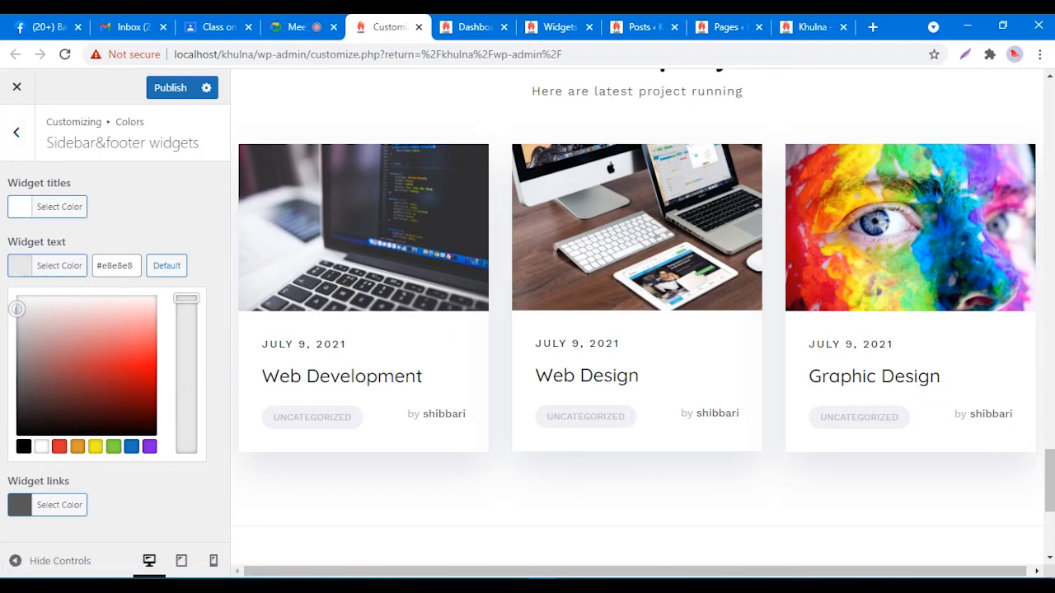
triple_click(116, 265)
key(ctrl+c)
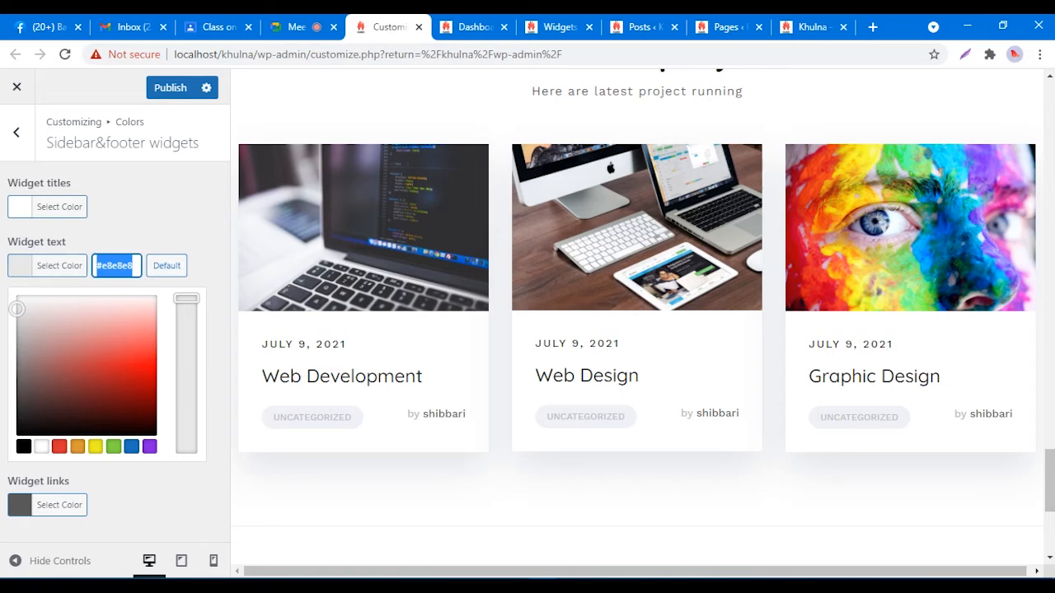
Step: Paste #e8e8e8 as the Widget links colour, publish, and view the live site
click(60, 265)
click(59, 323)
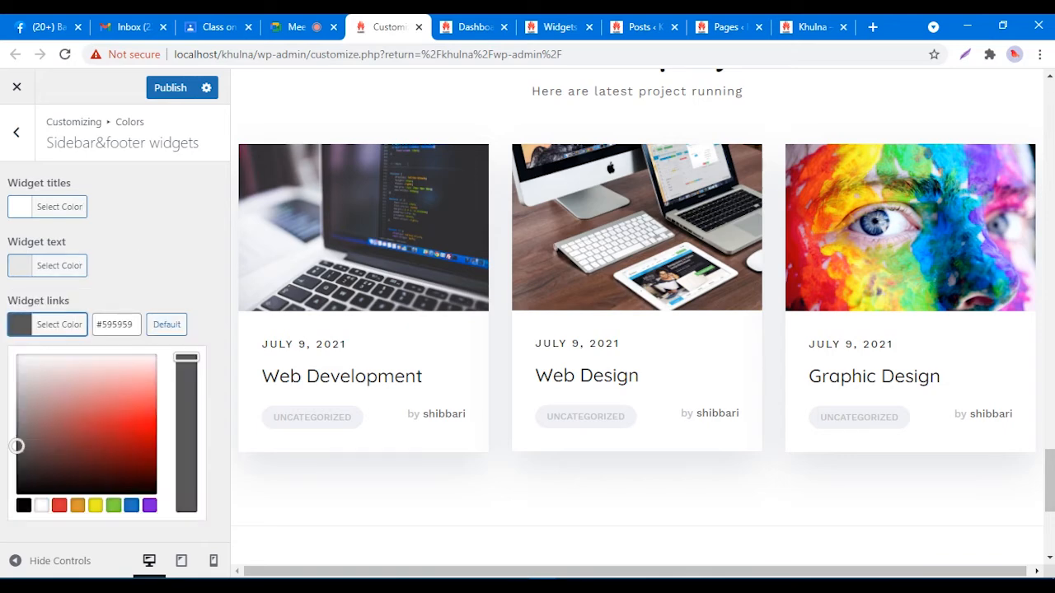
drag(134, 325, 95, 325)
key(ctrl+v)
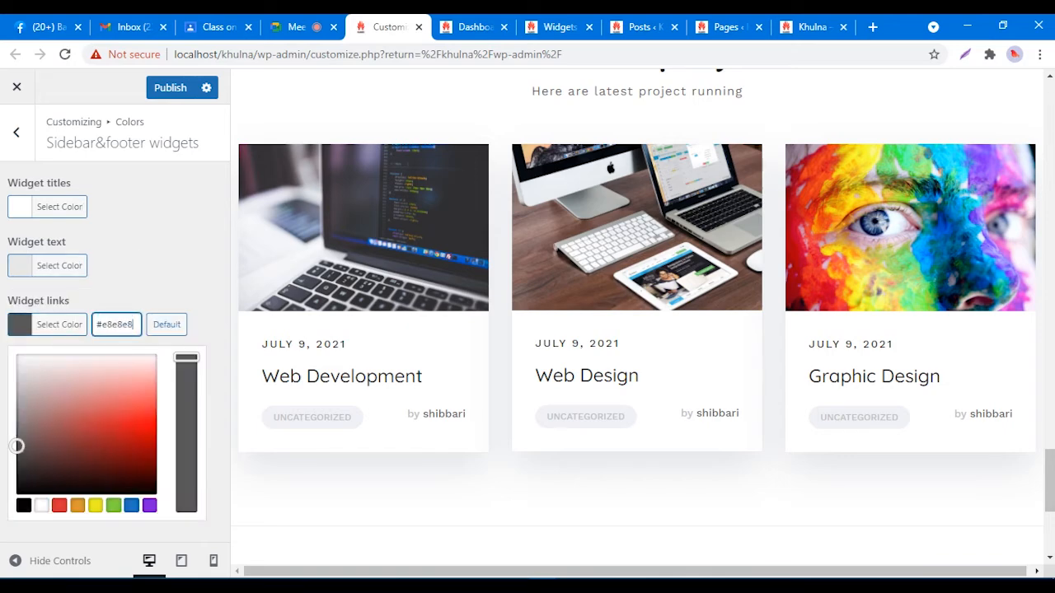
click(124, 242)
click(170, 88)
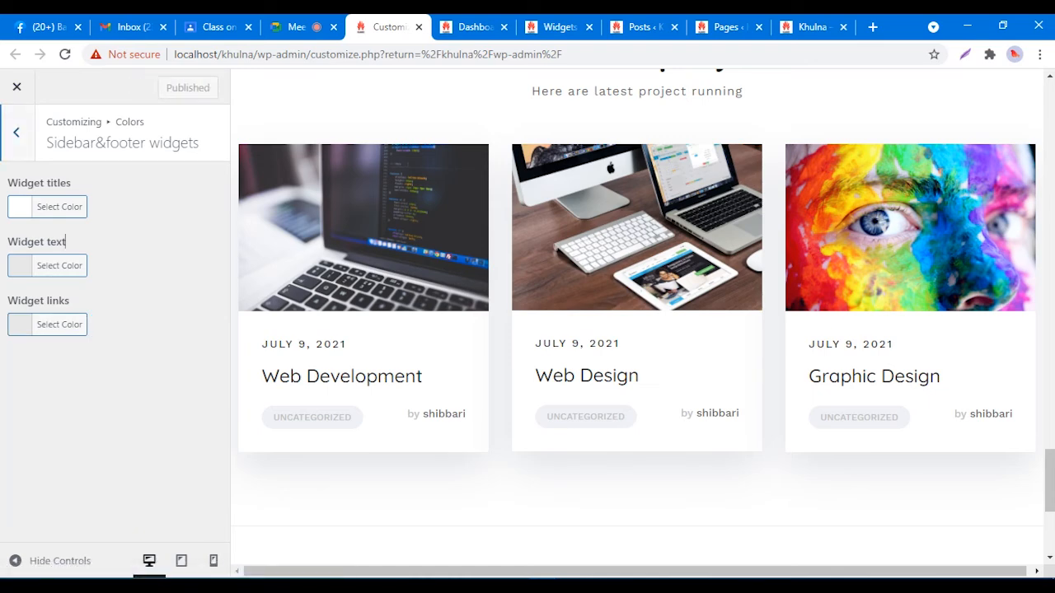
click(812, 27)
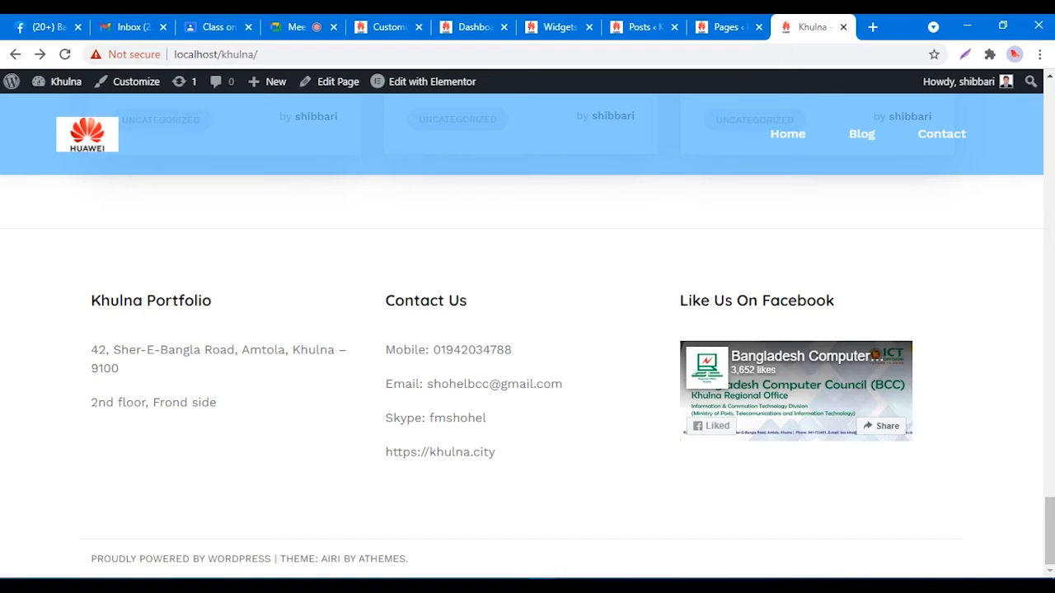
Step: Reload the live site and highlight the faint footer address text to check its visibility
right_click(731, 208)
click(774, 256)
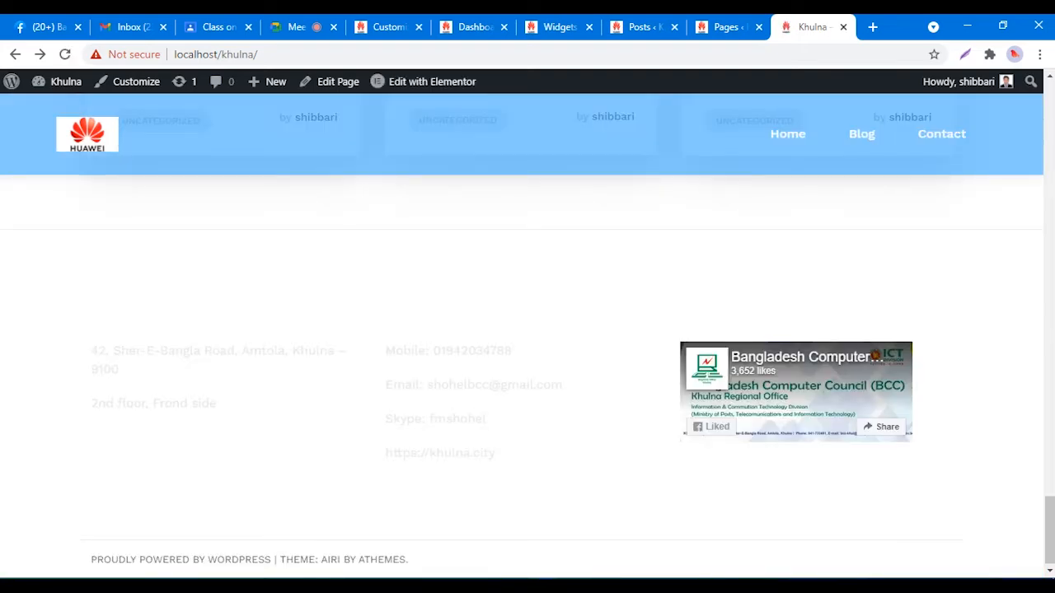
drag(113, 350, 227, 350)
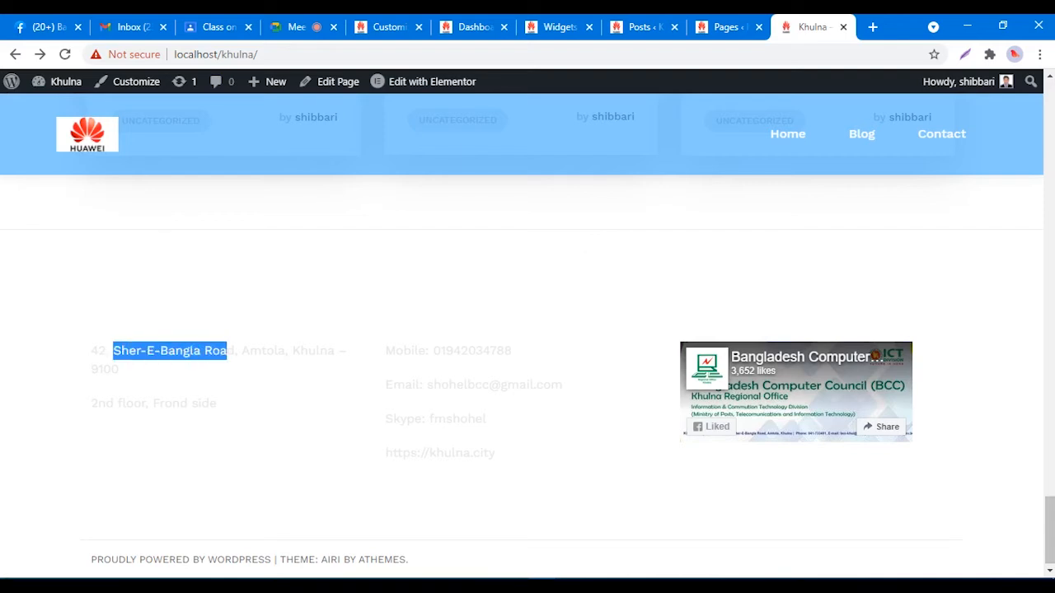
click(245, 352)
drag(122, 302, 221, 352)
click(224, 352)
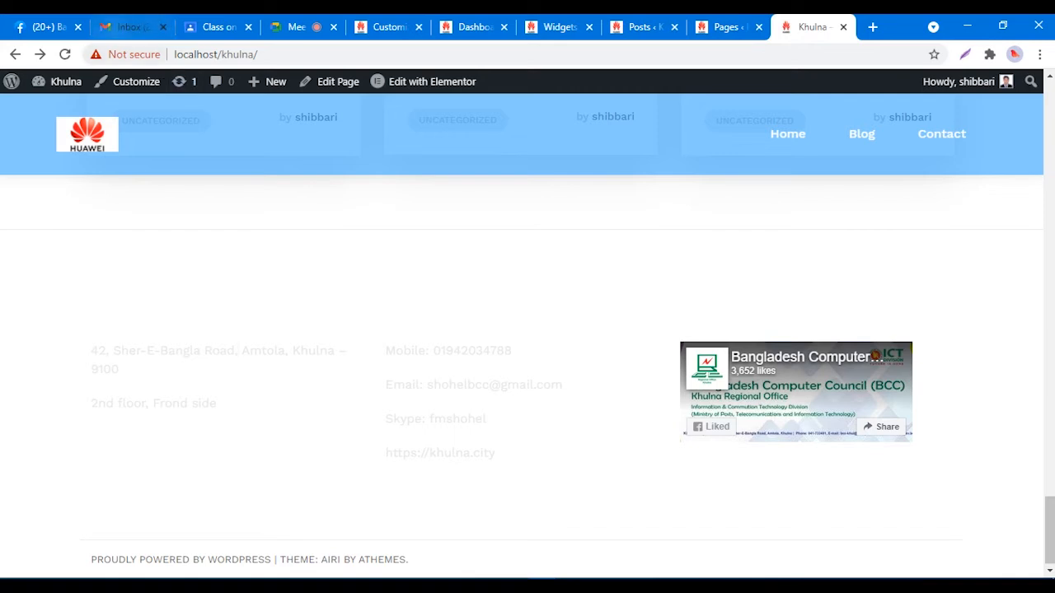
click(387, 26)
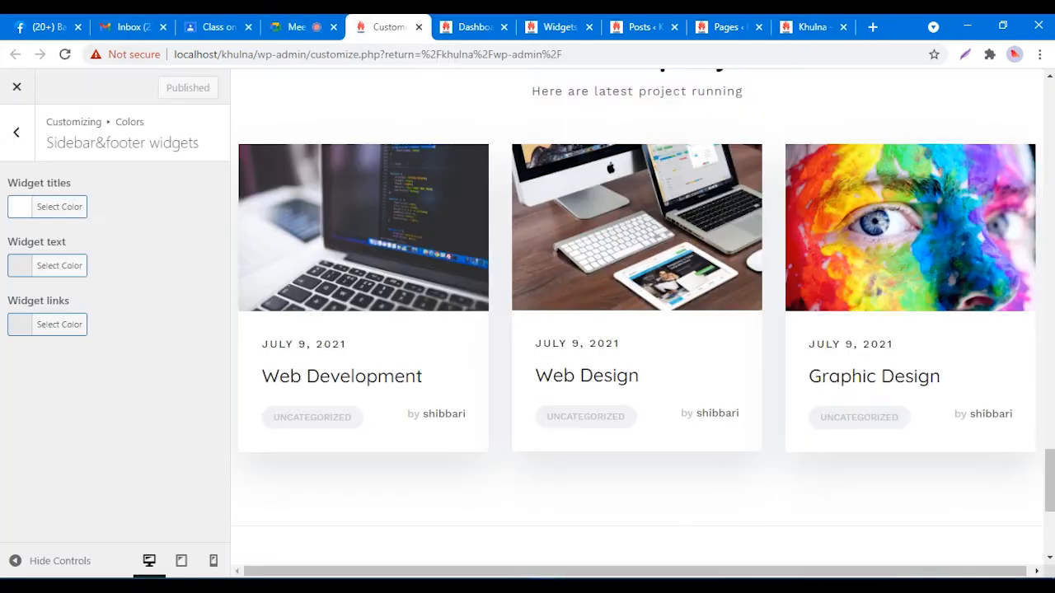
Step: Lighten the Widget text colour to #f2f2f2 and copy its hex value
click(59, 267)
drag(16, 309, 17, 304)
drag(134, 266, 96, 266)
right_click(103, 265)
click(141, 322)
Step: Paste #f2f2f2 as the Widget links colour, publish, and view the live site
click(60, 504)
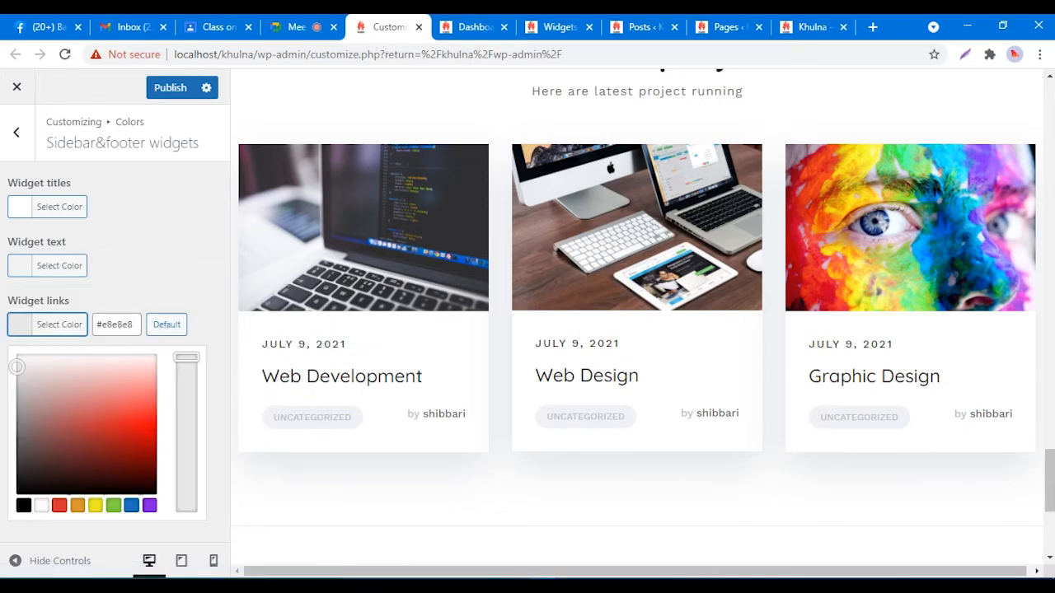
drag(136, 324, 97, 324)
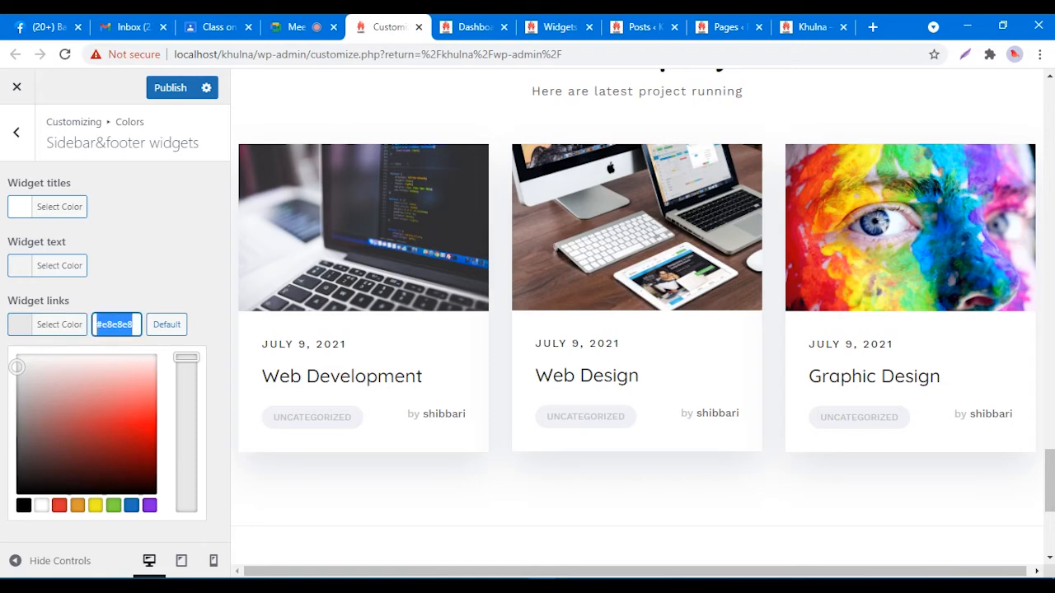
right_click(122, 327)
click(161, 402)
click(171, 142)
click(170, 87)
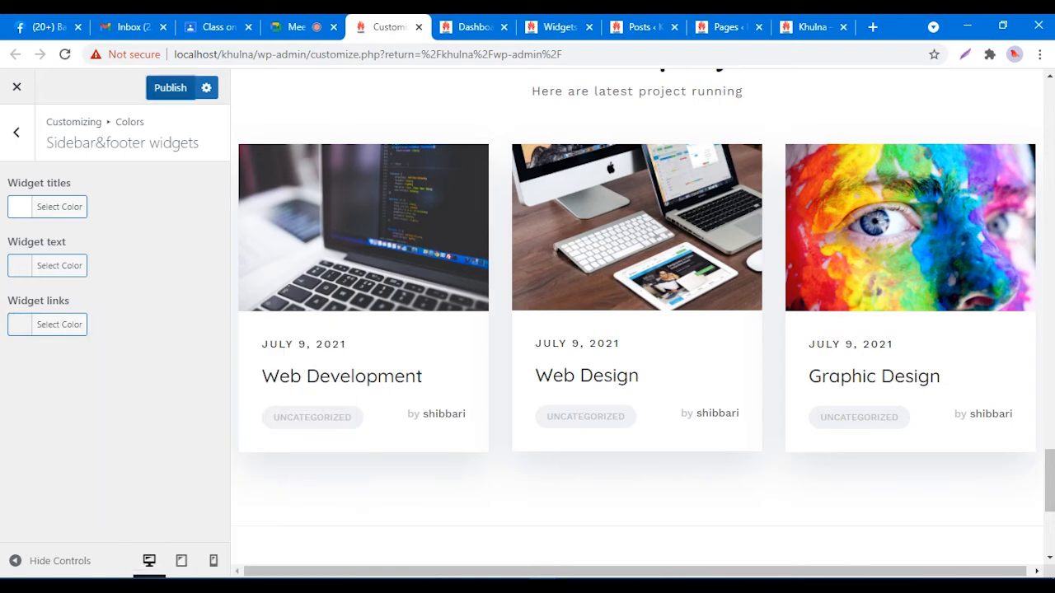
click(812, 27)
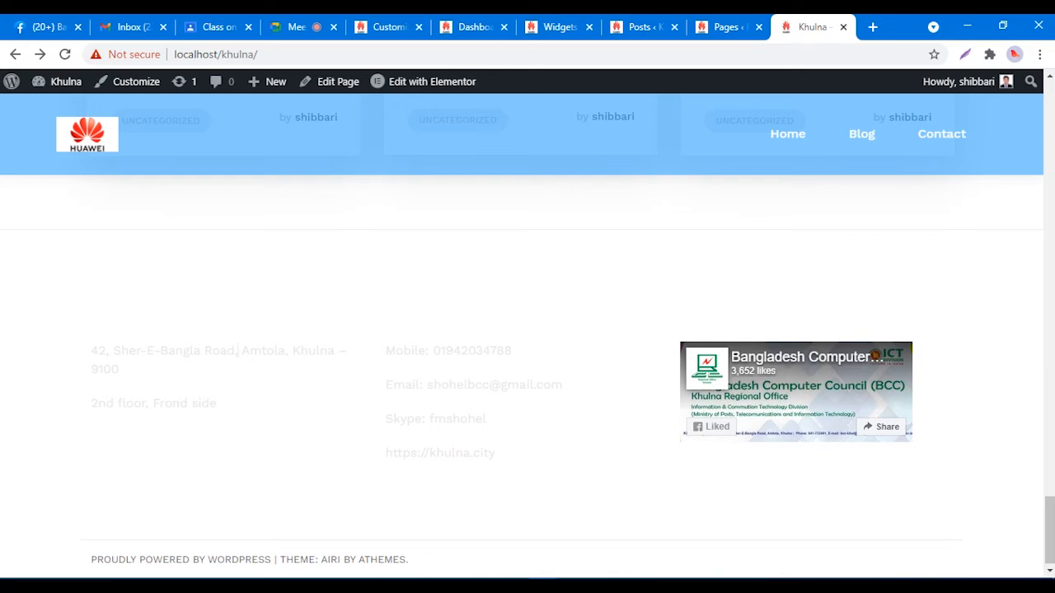
Step: Reload the live site to see the paler near-white footer text
right_click(727, 216)
click(766, 262)
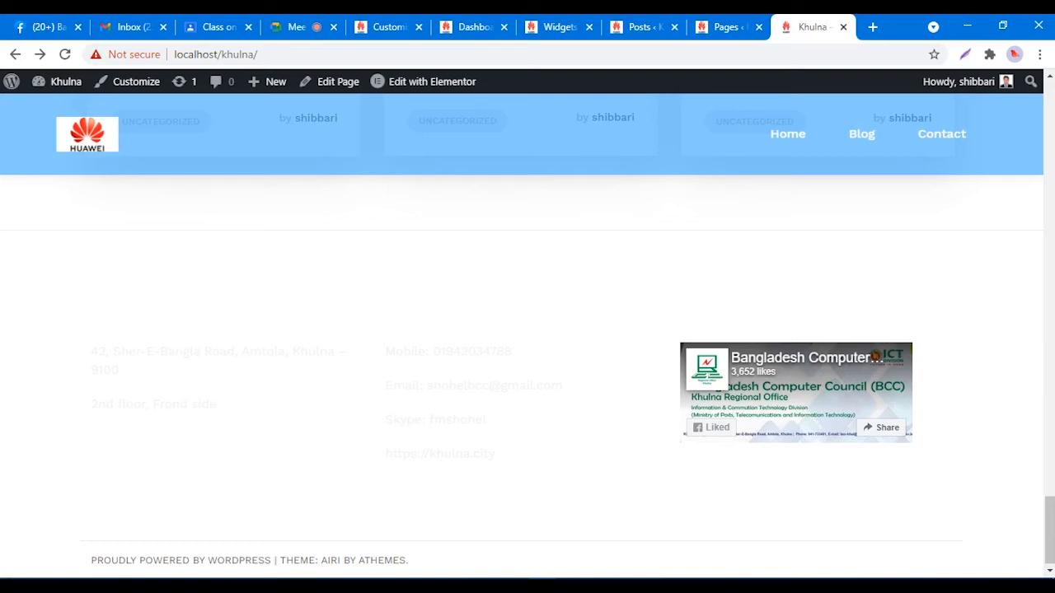
right_click(3, 270)
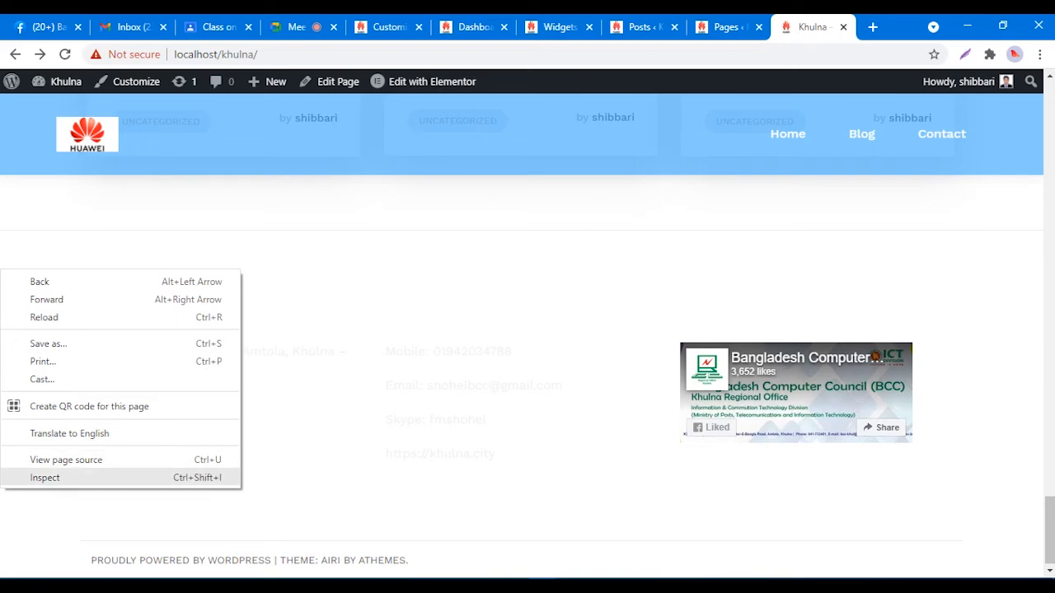
Step: Inspect the footer in DevTools and copy its 'footer-widgets' class name
click(44, 478)
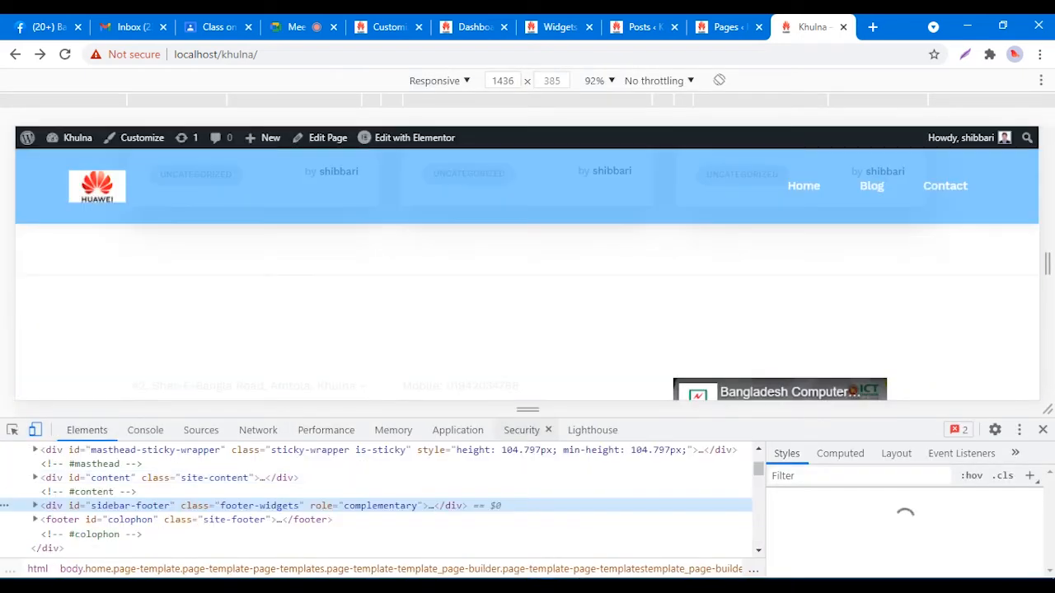
scroll(527, 305, down, 4)
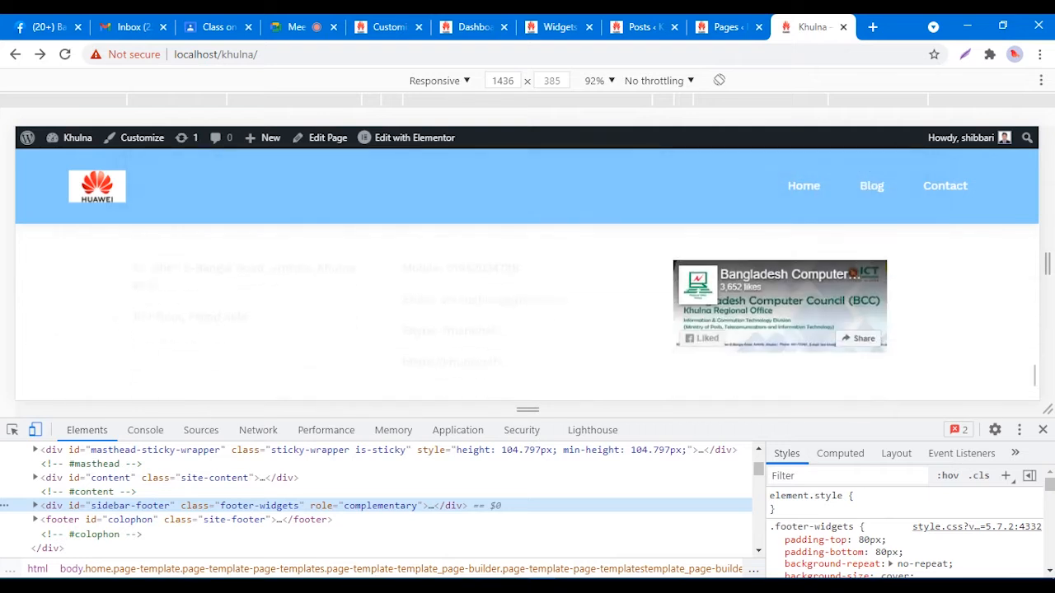
scroll(527, 305, up, 1)
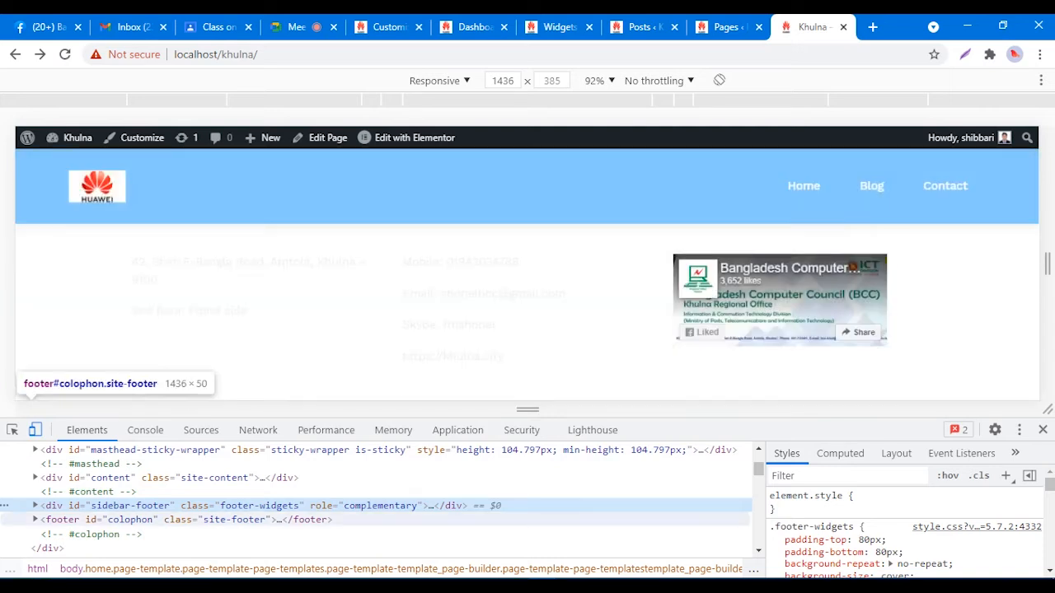
scroll(527, 272, up, 3)
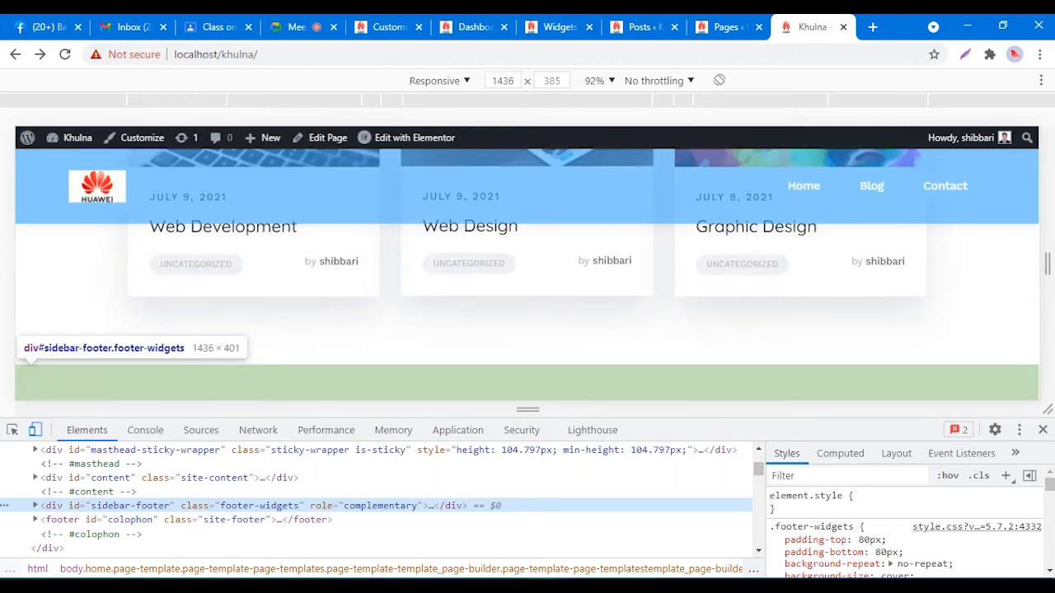
scroll(527, 272, down, 2)
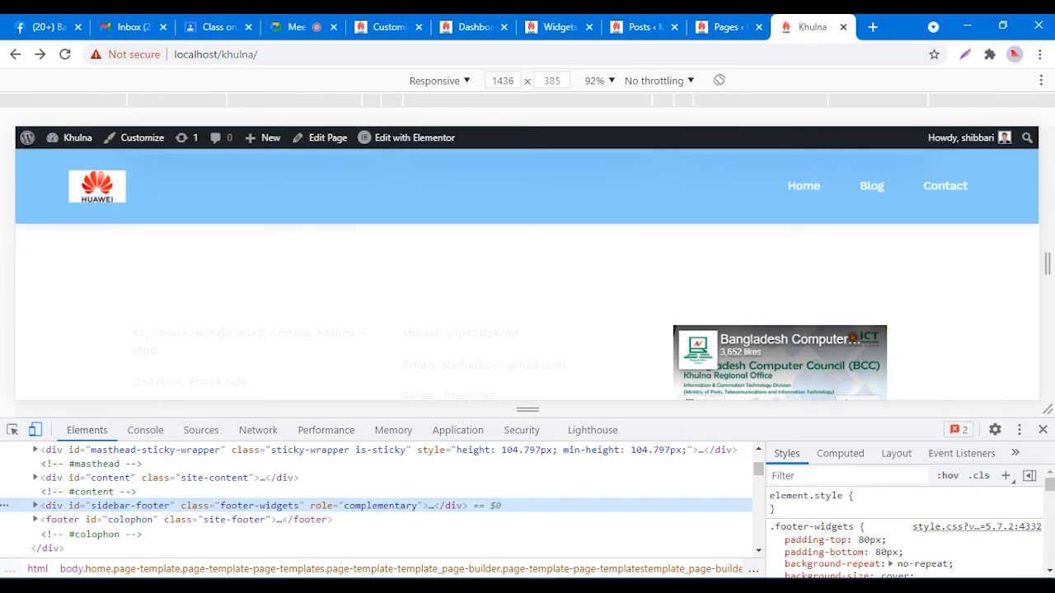
scroll(527, 272, down, 2)
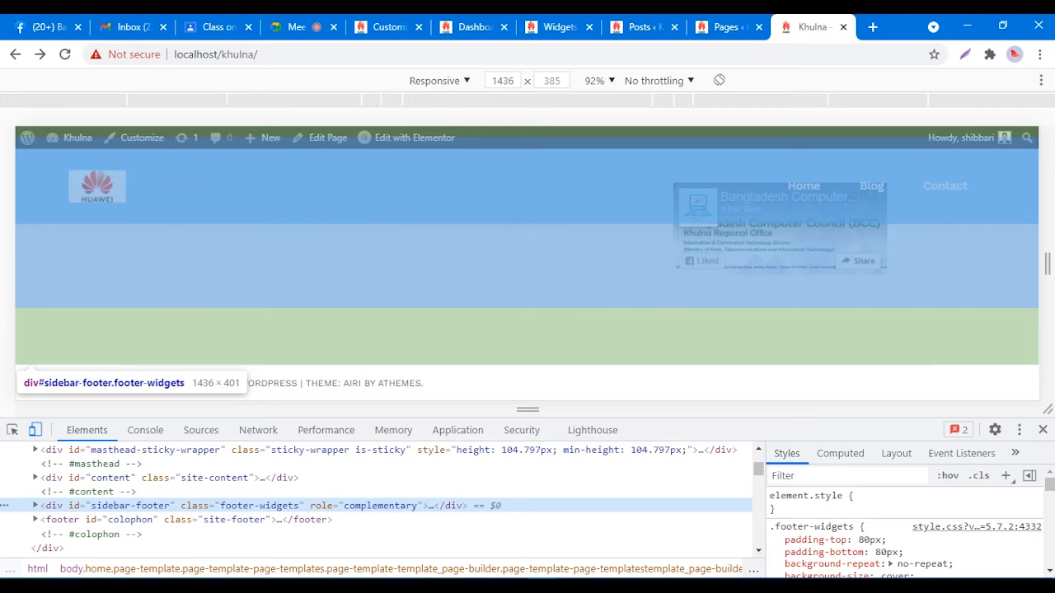
double_click(259, 506)
click(226, 506)
drag(226, 505, 300, 506)
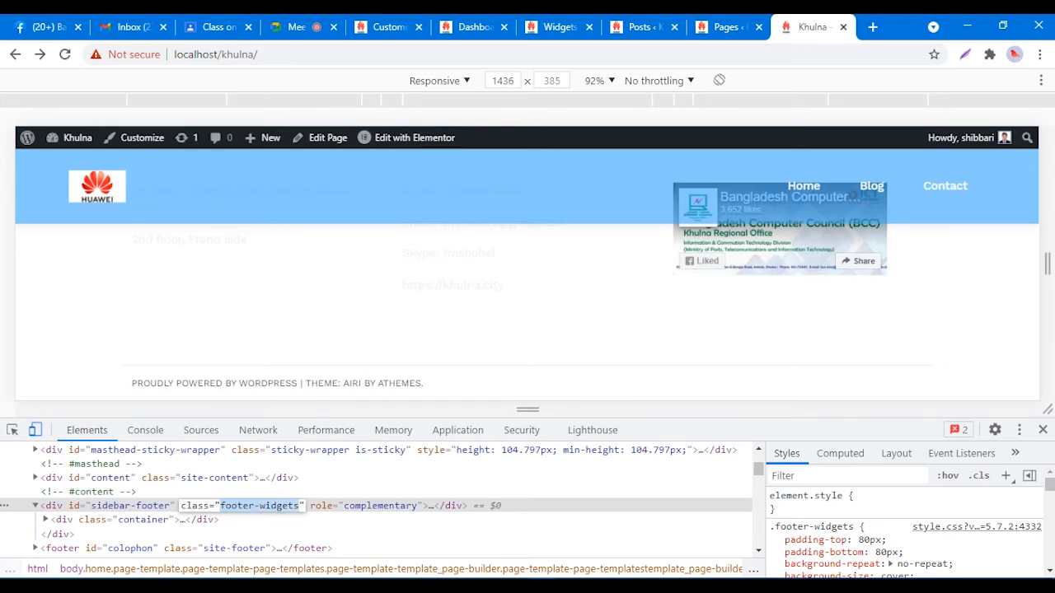
right_click(264, 506)
click(313, 362)
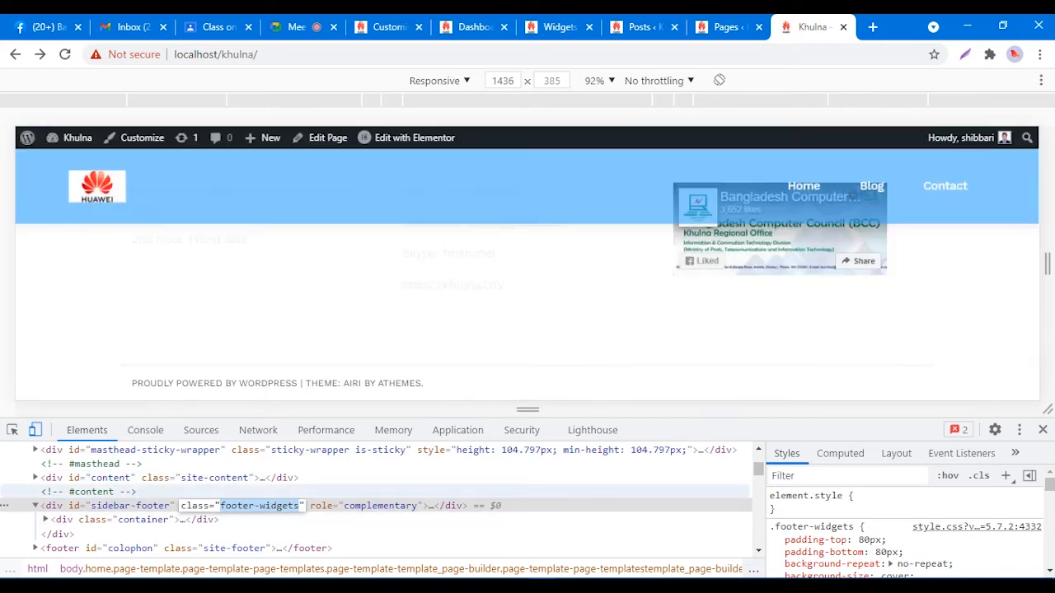
Step: In the Customizer's Additional CSS, start a new .footer-widgets rule with a background property
click(387, 26)
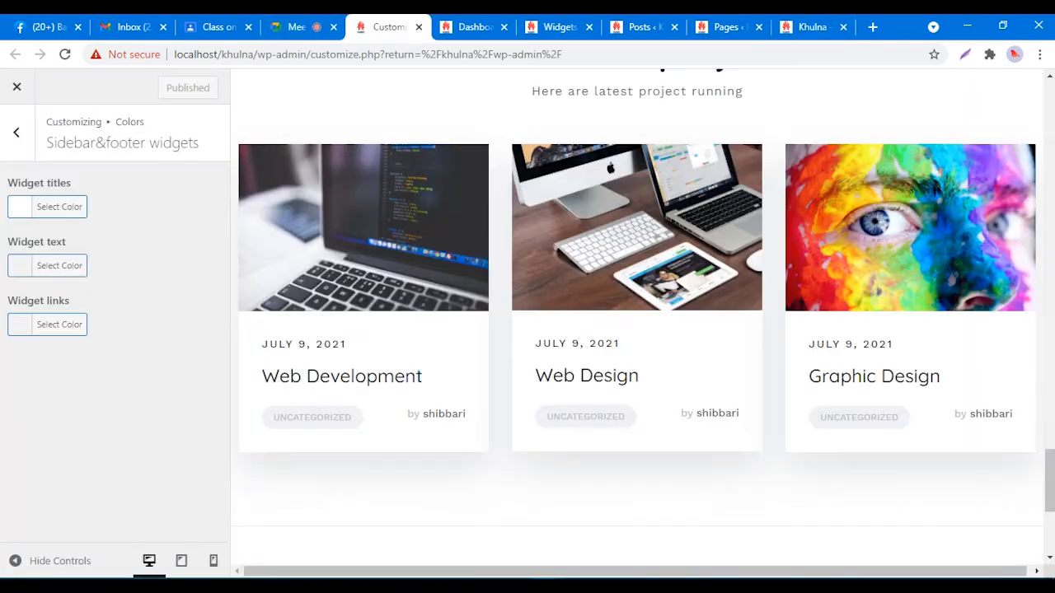
click(19, 132)
click(19, 132)
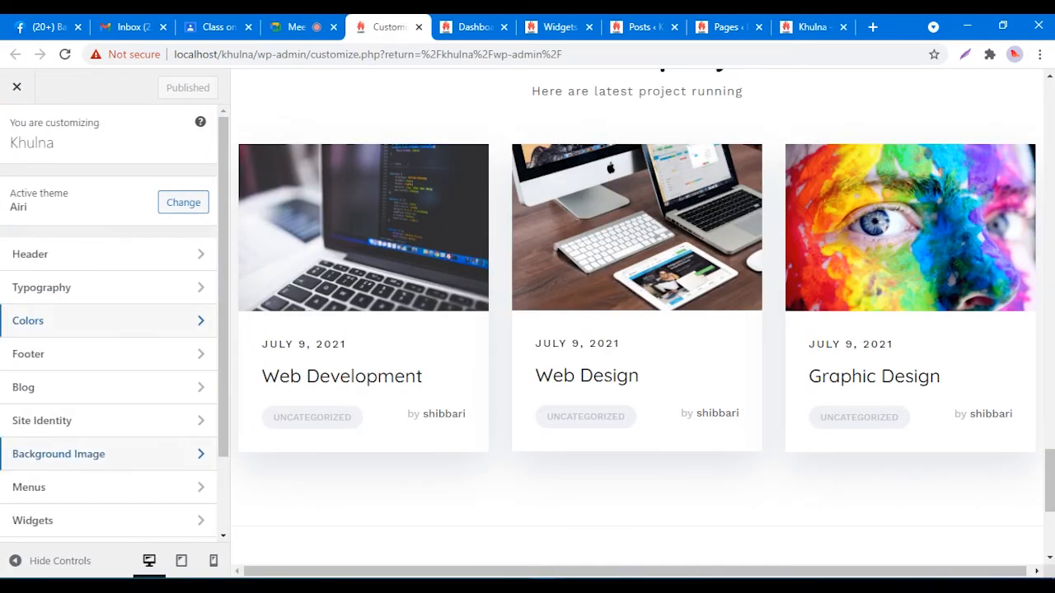
scroll(107, 458, down, 2)
click(107, 492)
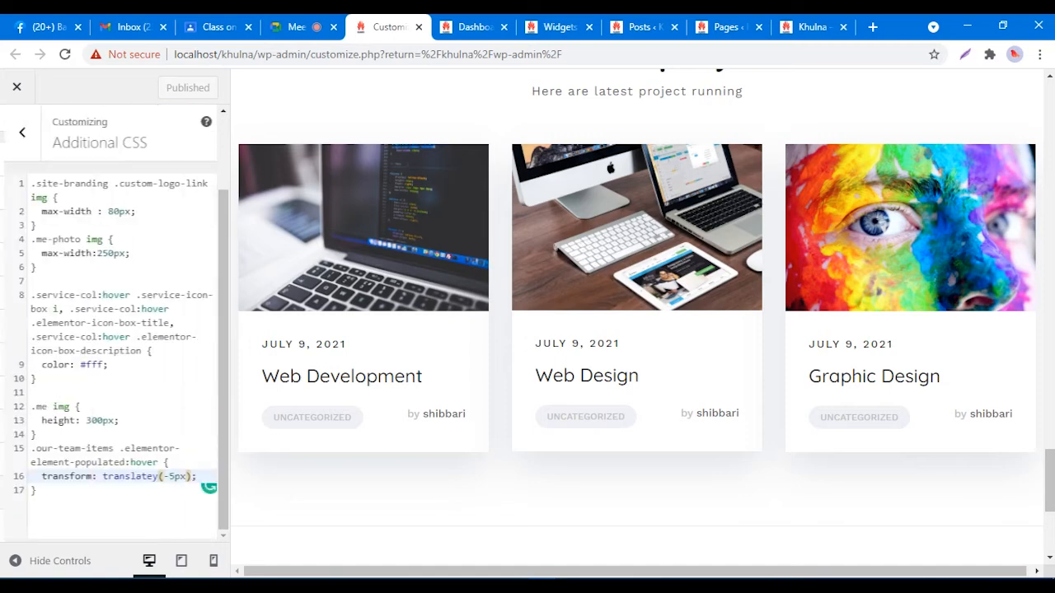
key(Return)
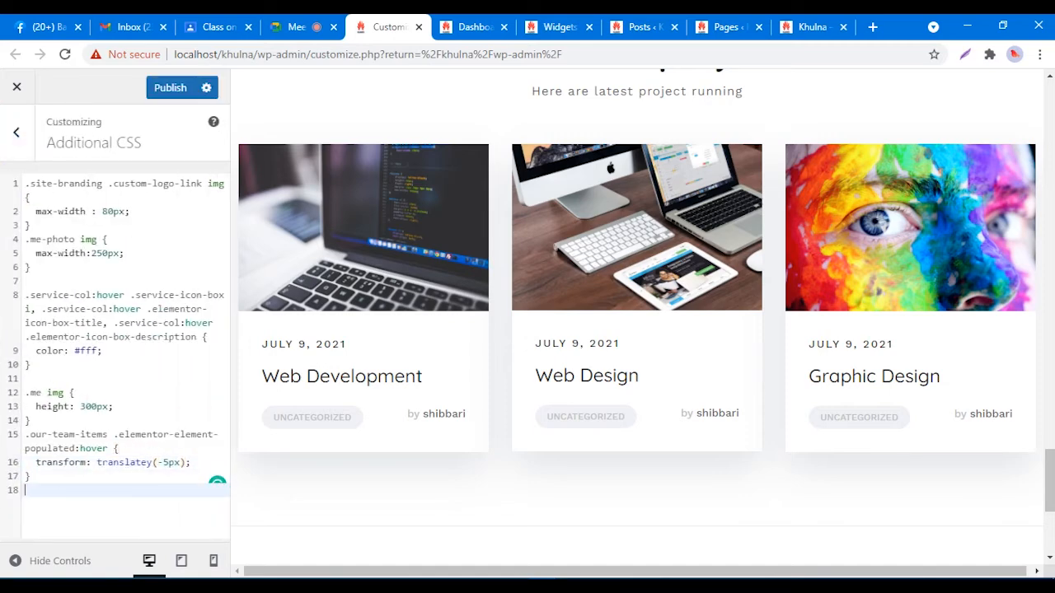
text(.footer-widgets {ba)
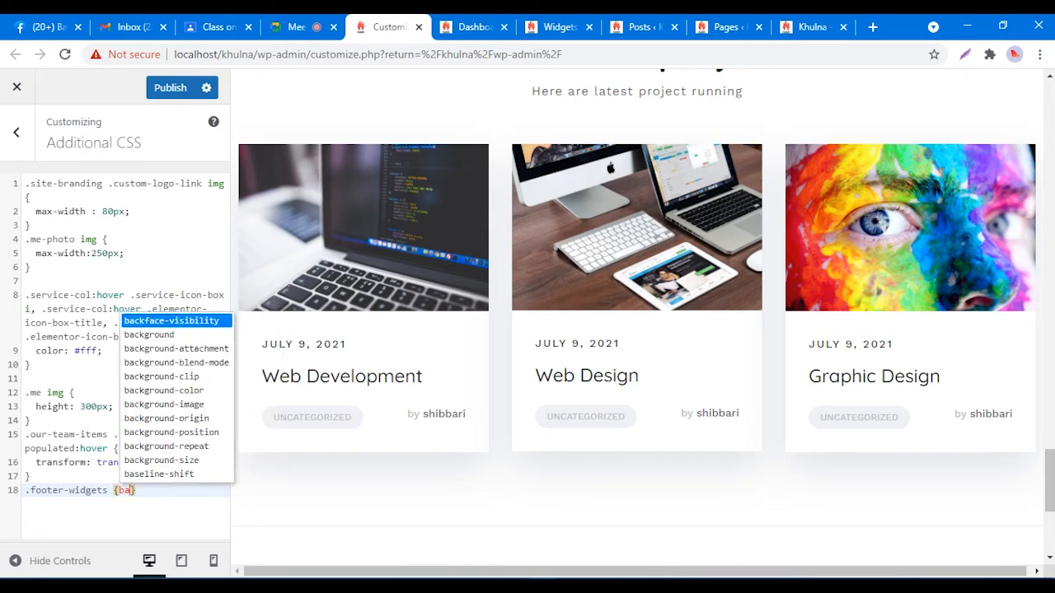
text(ck)
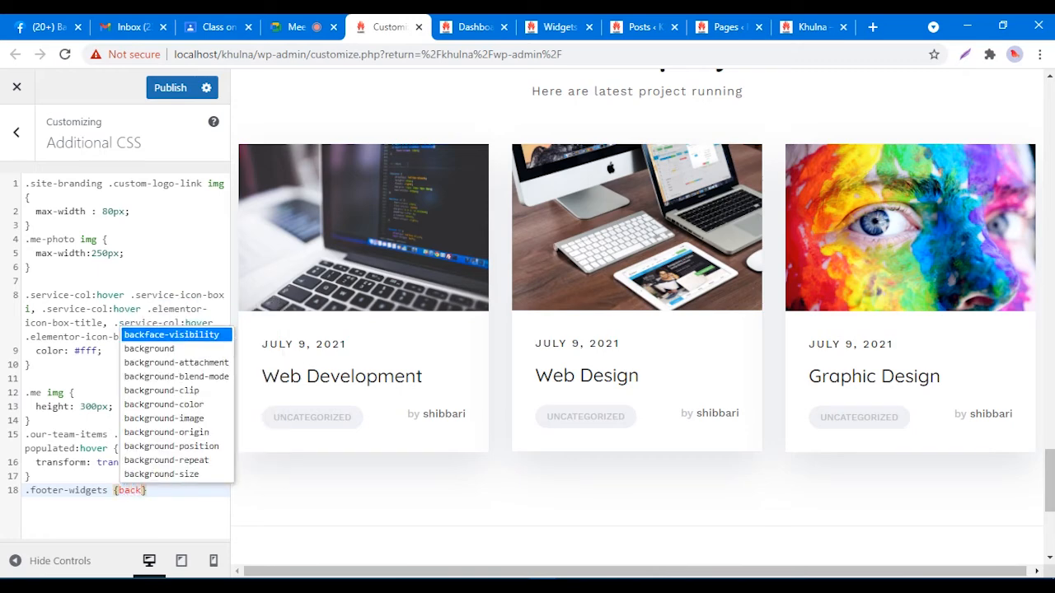
key(Down)
key(Return)
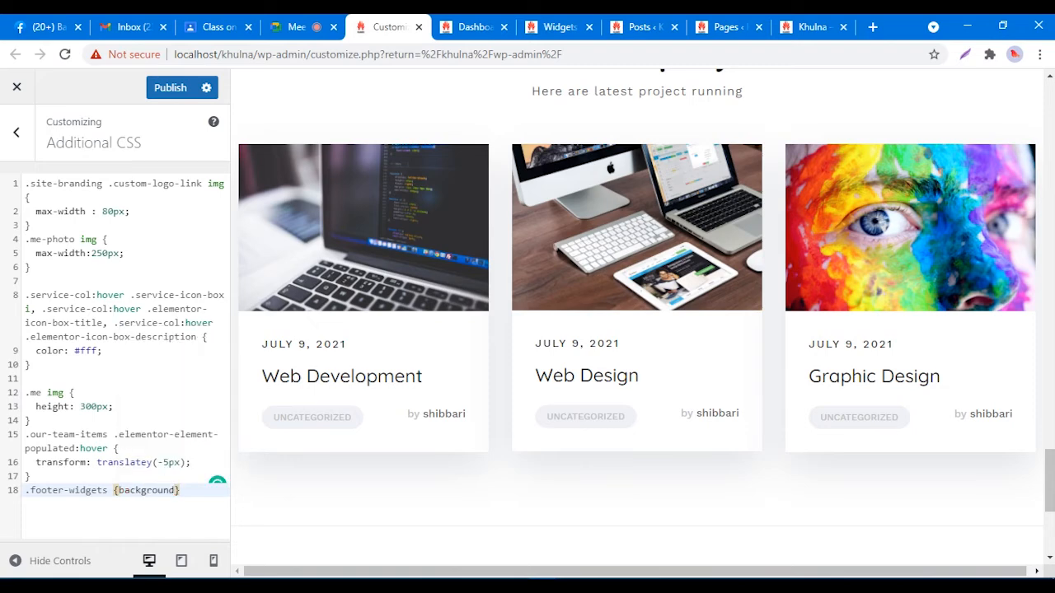
Step: Complete the rule as background: #000;, publish it, and view the live Khulna site without DevTools
key(shift+Left)
key(shift+Left)
key(shift+Left)
key(shift+Left)
key(shift+Left)
key(shift+Left)
key(shift+Left)
key(shift+Left)
key(shift+Left)
key(shift+Left)
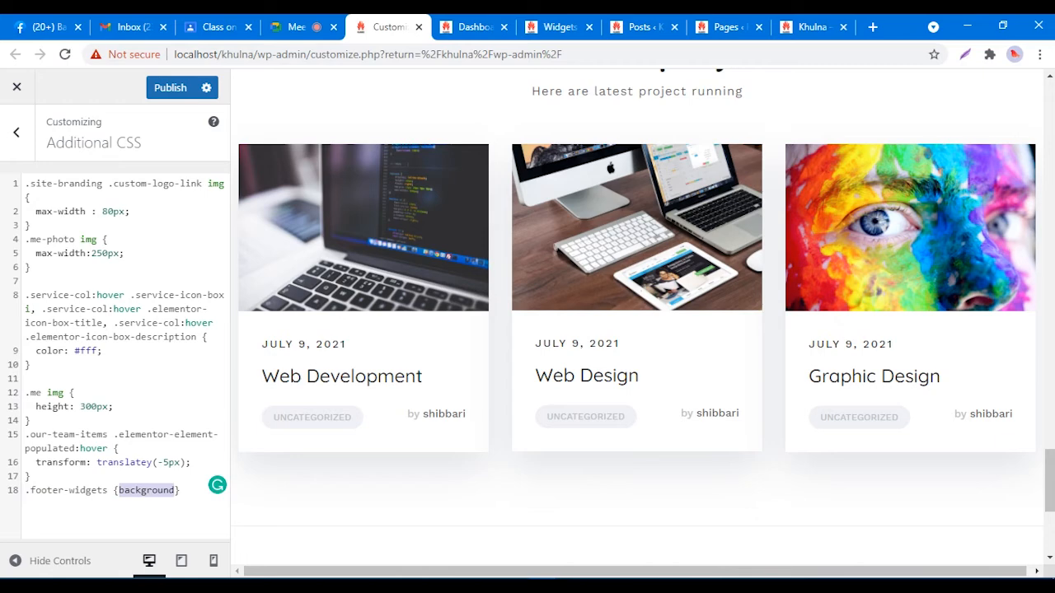
text(a)
key(Return)
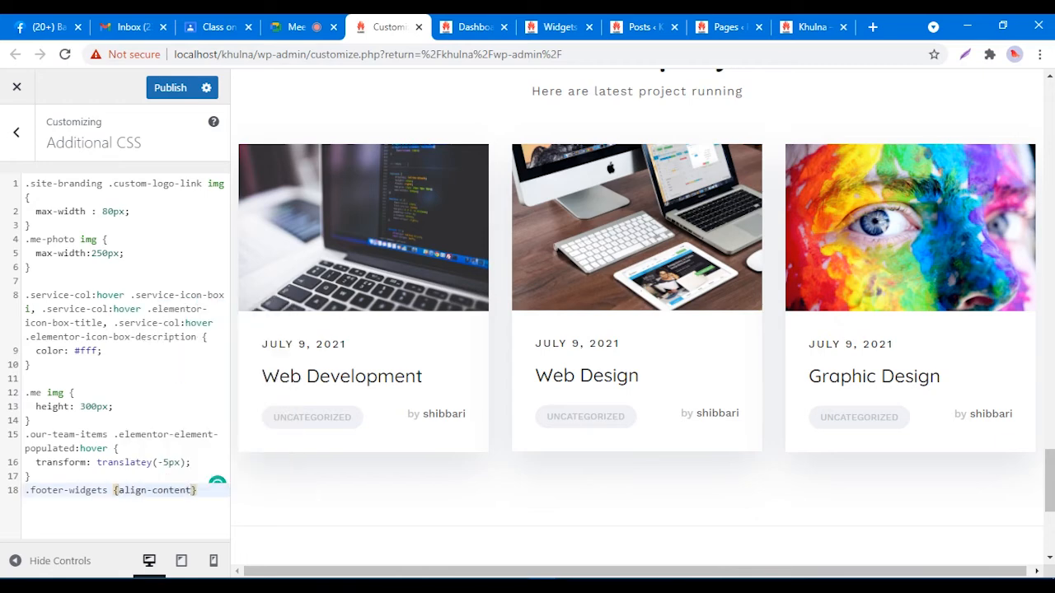
key(BackSpace)
key(BackSpace)
key(BackSpace)
key(BackSpace)
key(BackSpace)
key(BackSpace)
key(BackSpace)
key(BackSpace)
key(BackSpace)
key(BackSpace)
key(BackSpace)
key(BackSpace)
key(BackSpace)
key(ctrl+space)
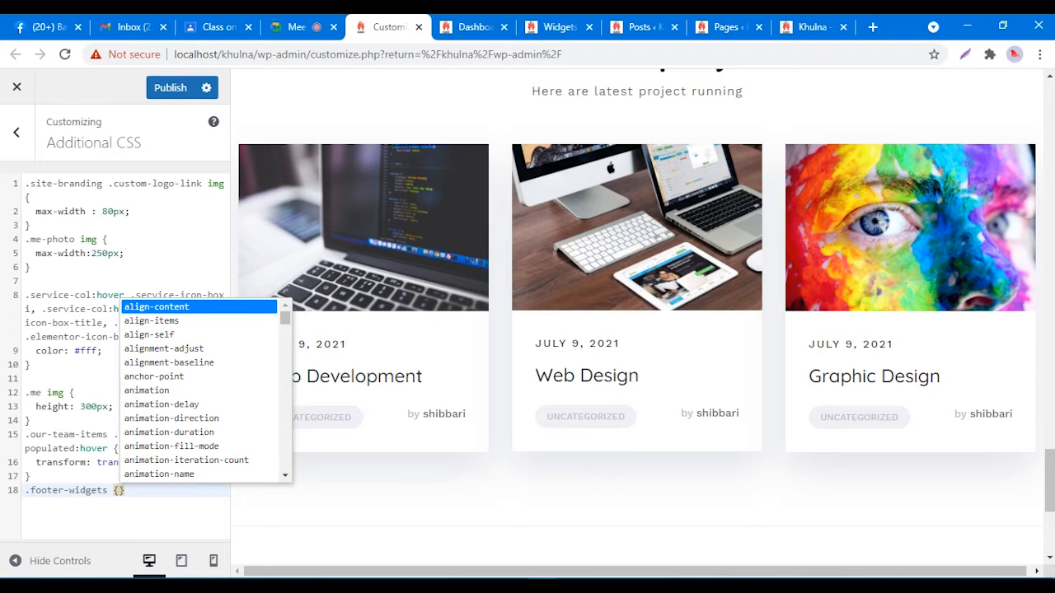
key(Escape)
key(Return)
text(background)
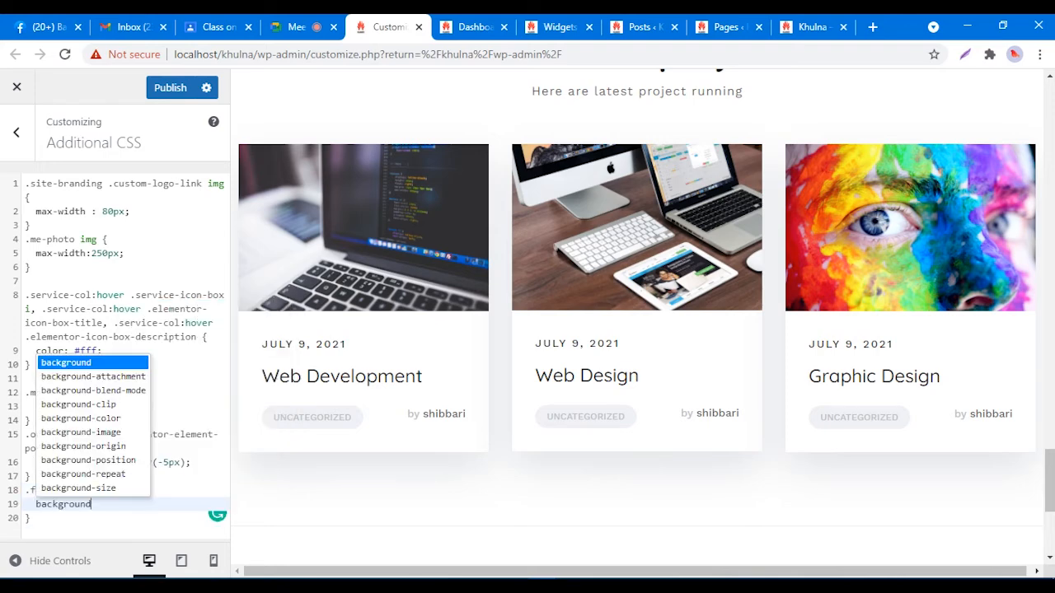
text(:)
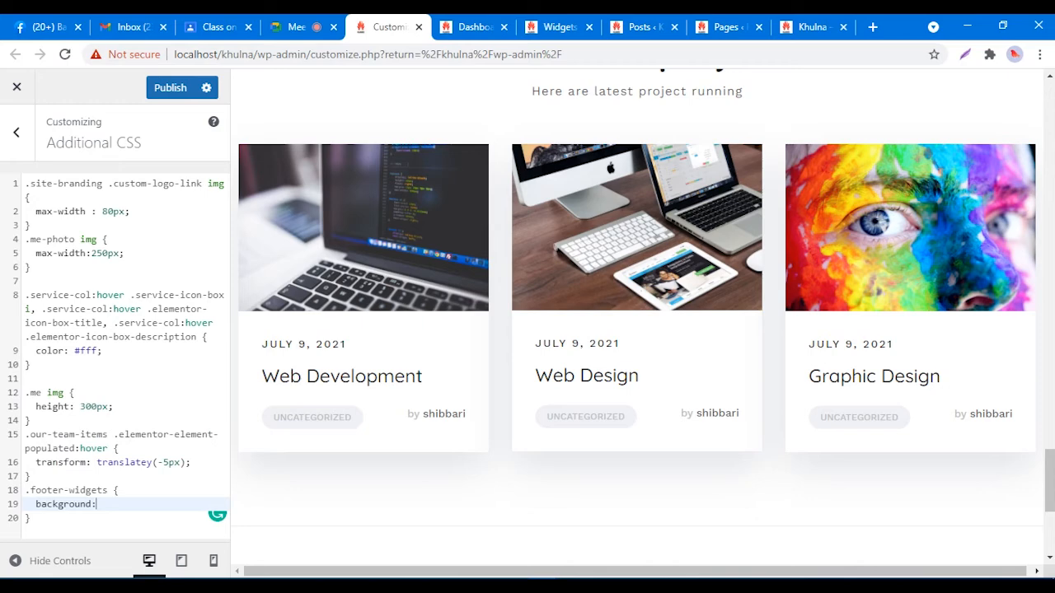
text( #)
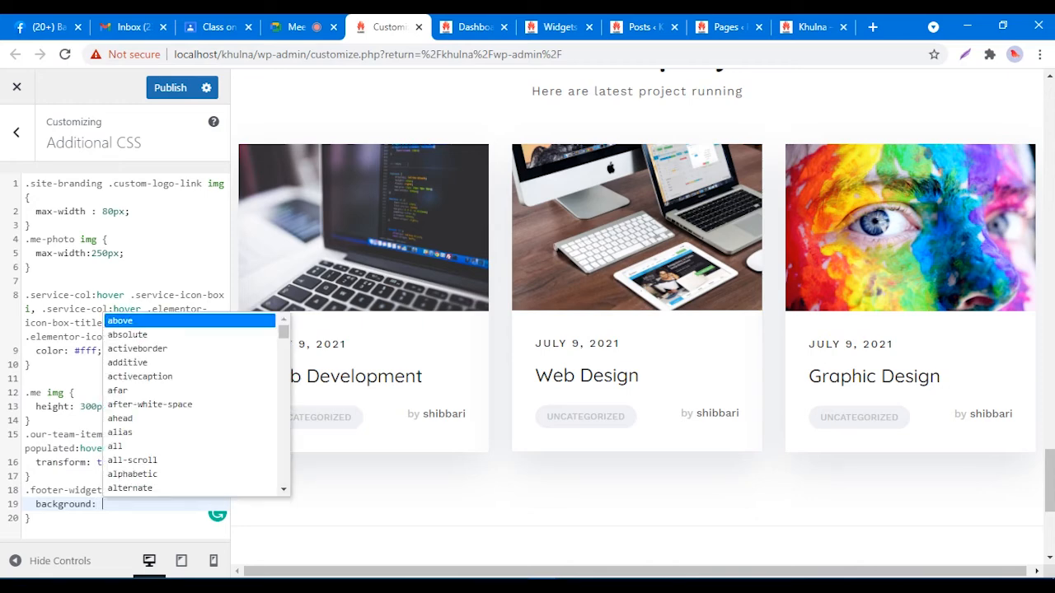
text(00)
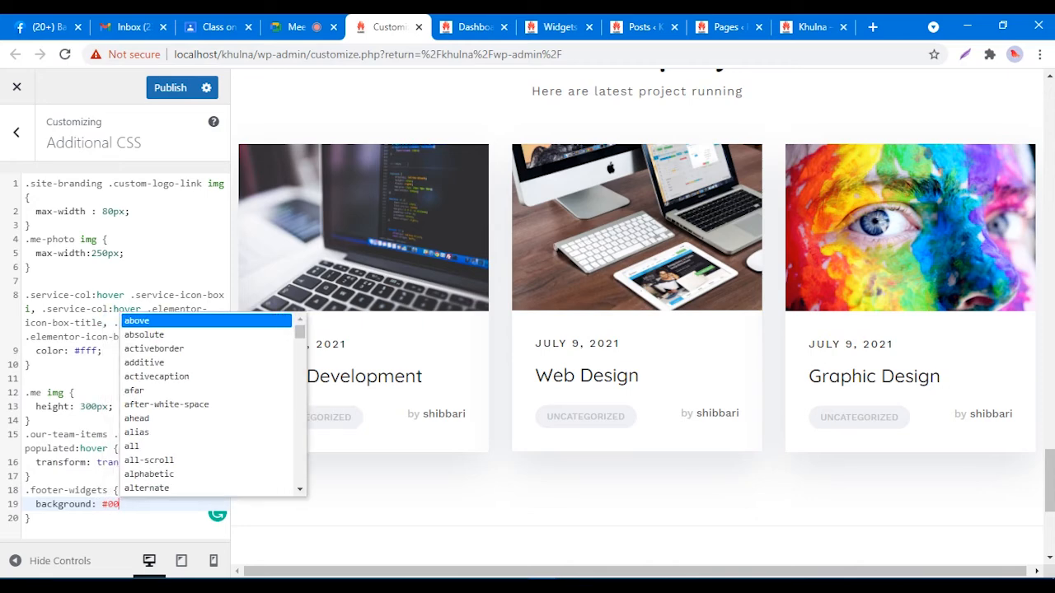
text(0;)
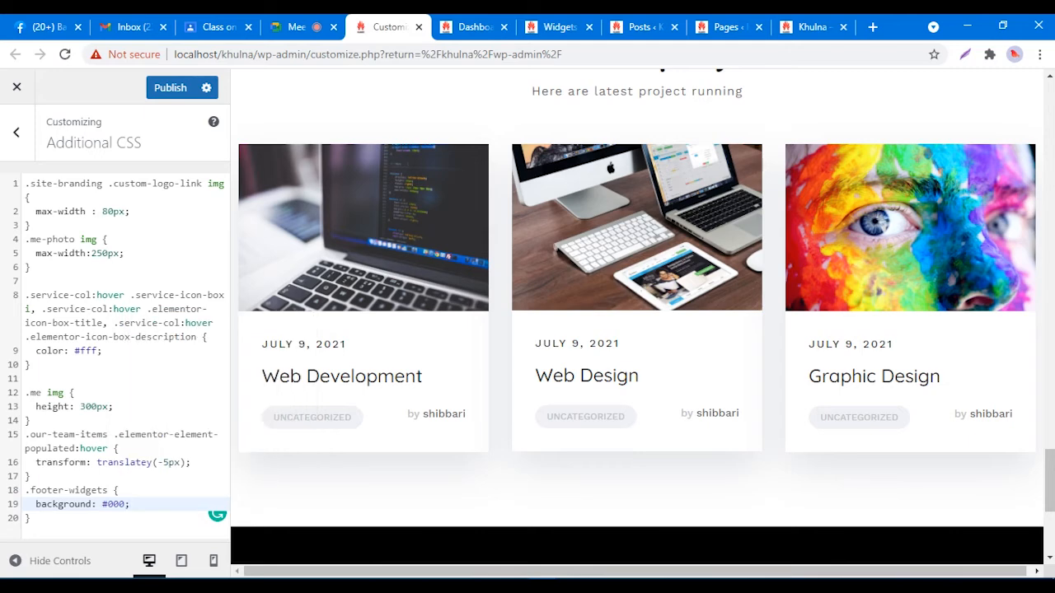
click(171, 87)
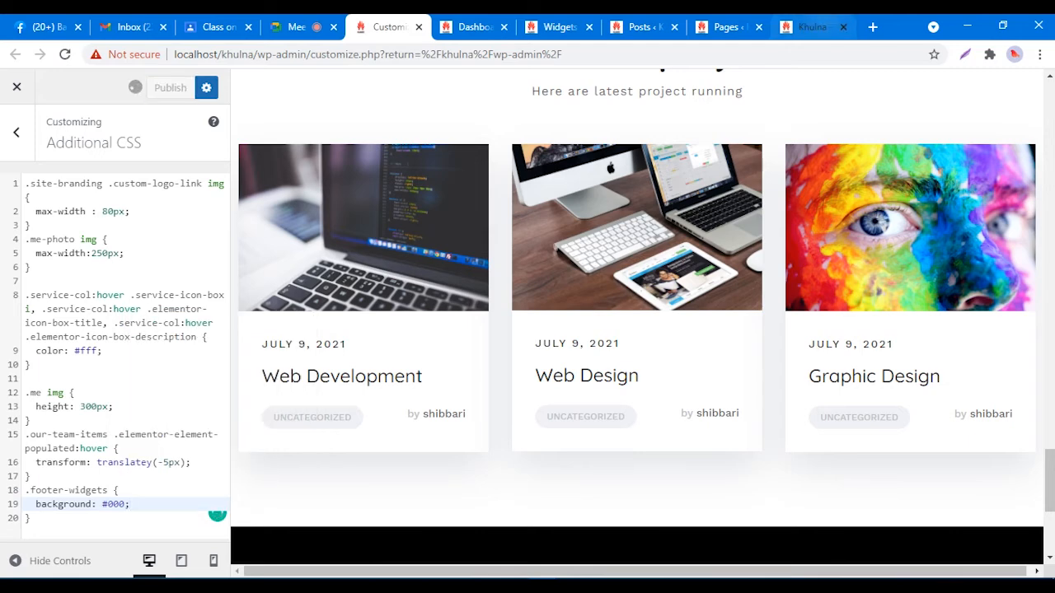
click(811, 27)
click(1042, 429)
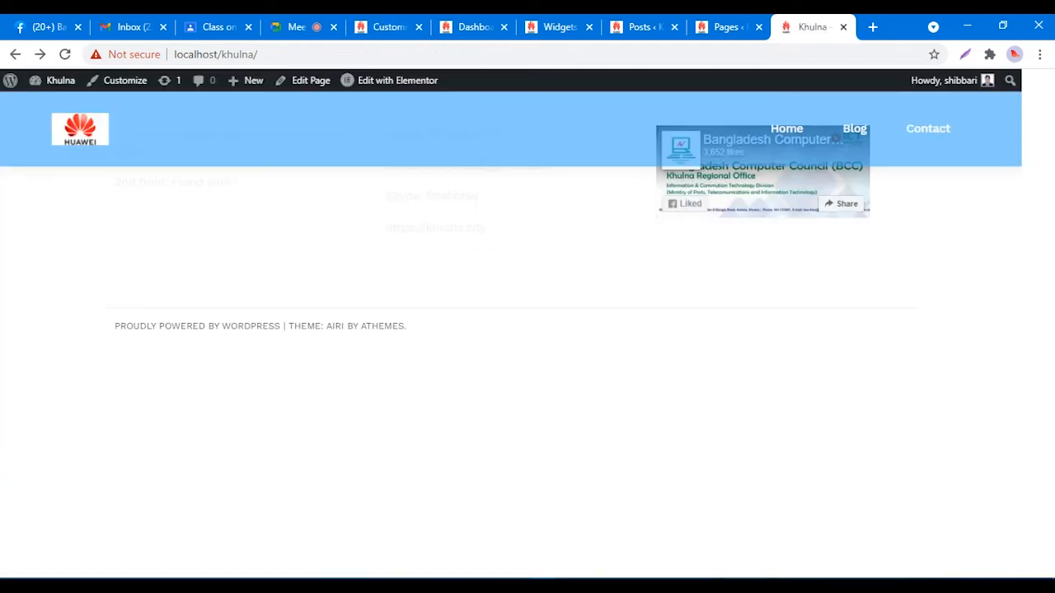
Step: Reload the Khulna site and check the footer's black background, contact text and PROUDLY POWERED credit
right_click(433, 337)
click(469, 383)
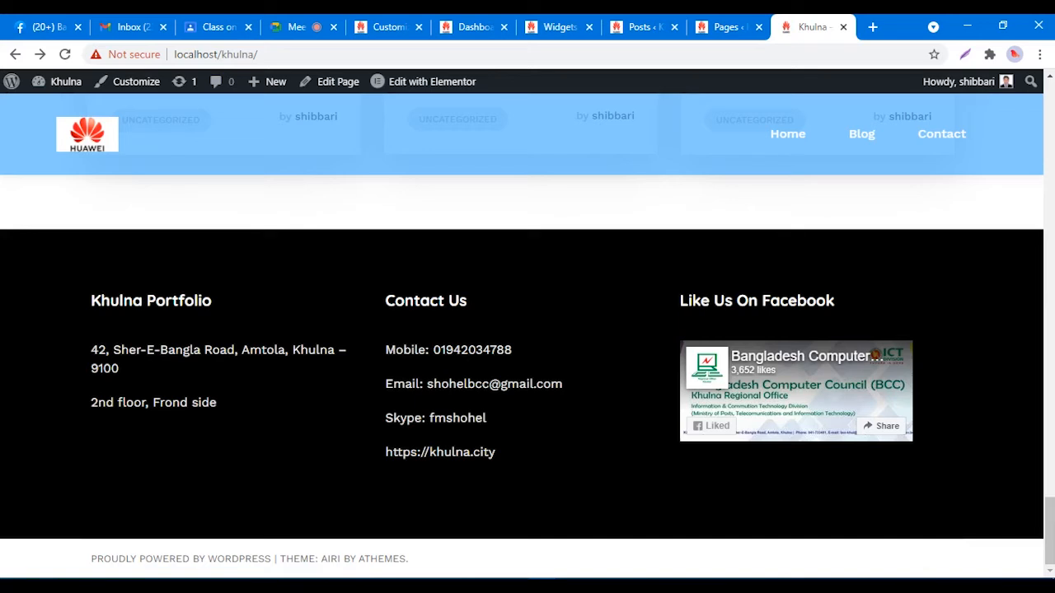
drag(91, 300, 484, 452)
click(496, 451)
drag(92, 558, 408, 558)
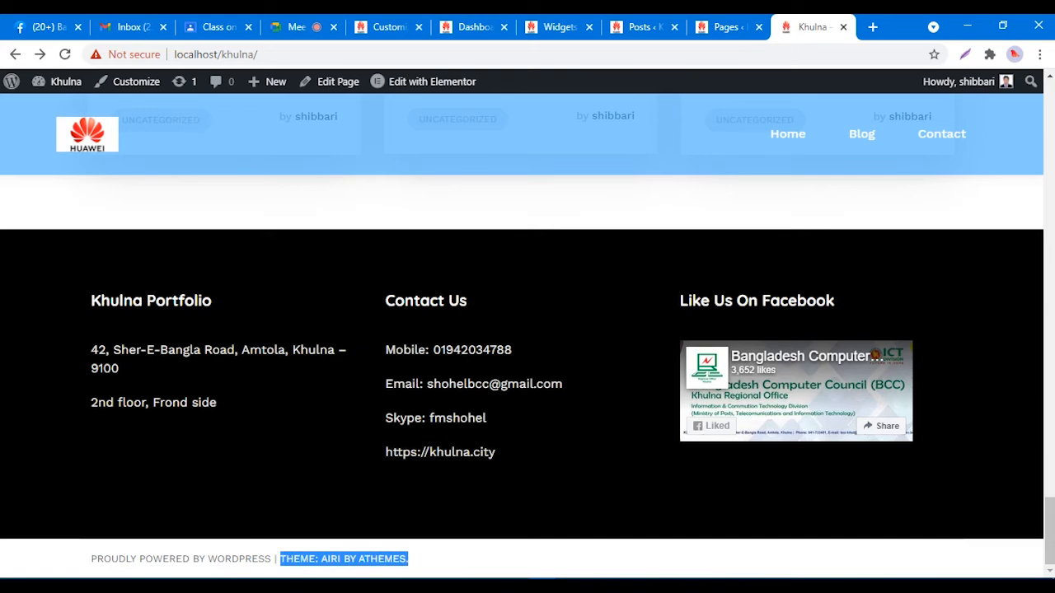
click(425, 559)
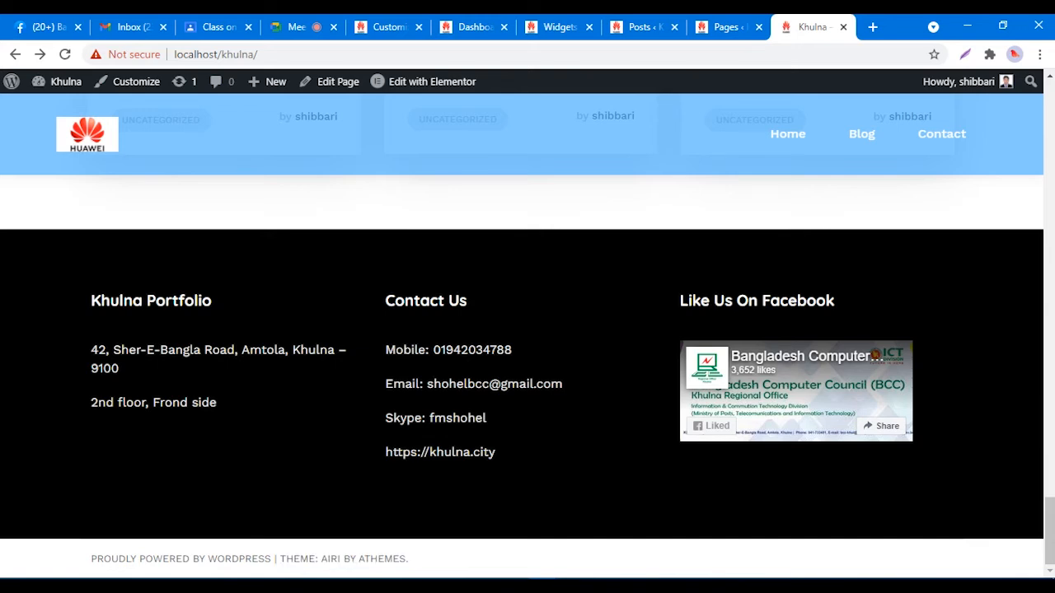
drag(90, 558, 410, 559)
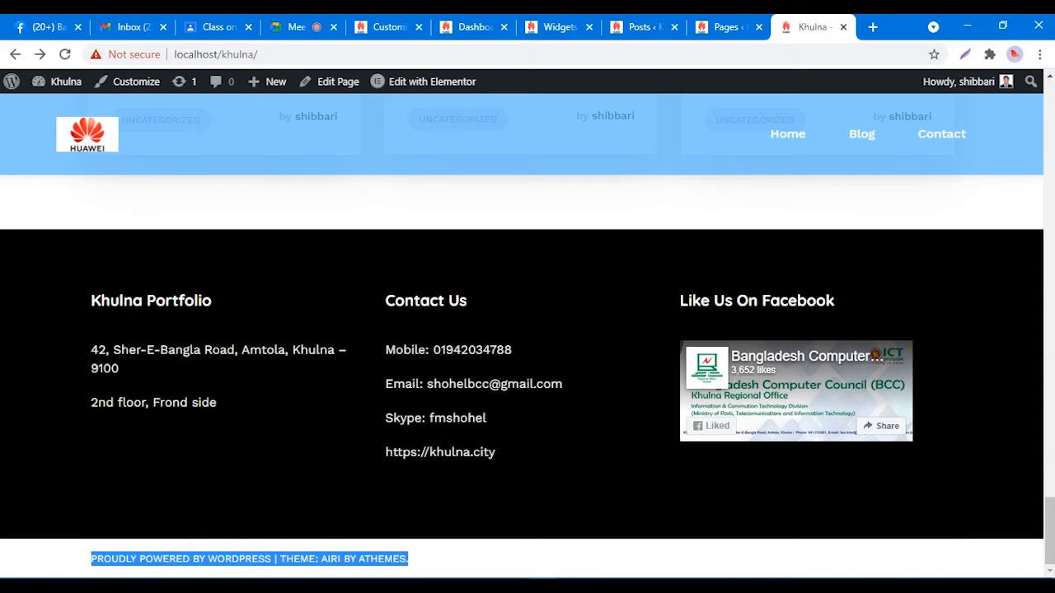
click(429, 559)
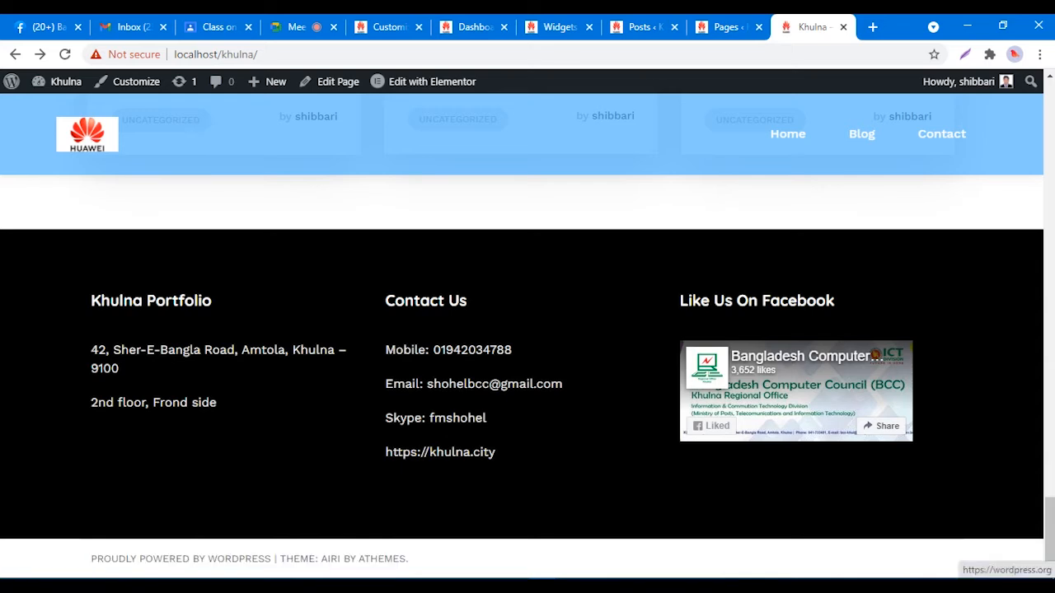
drag(91, 558, 271, 559)
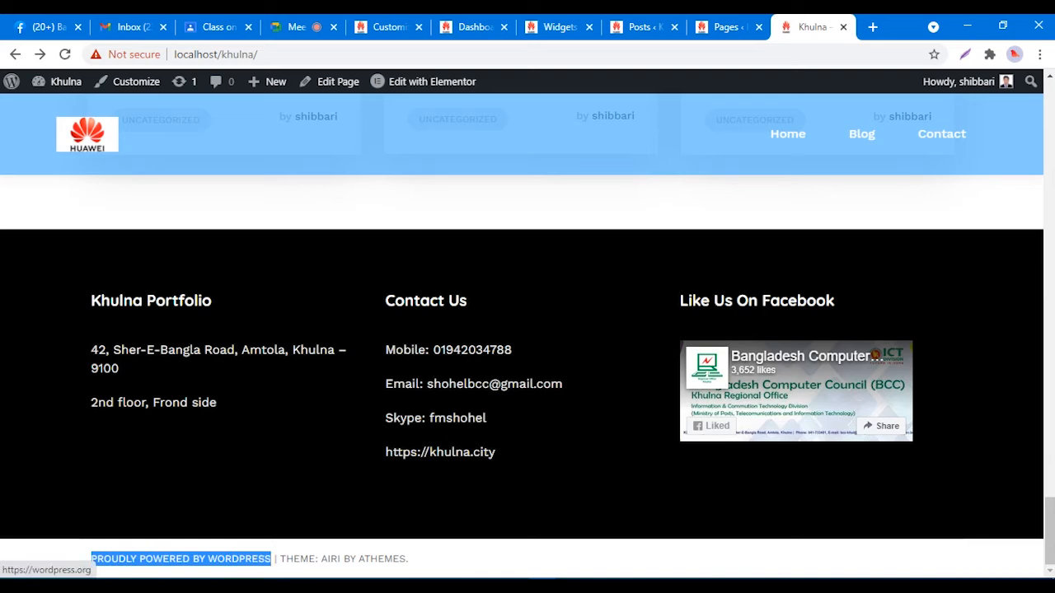
click(408, 559)
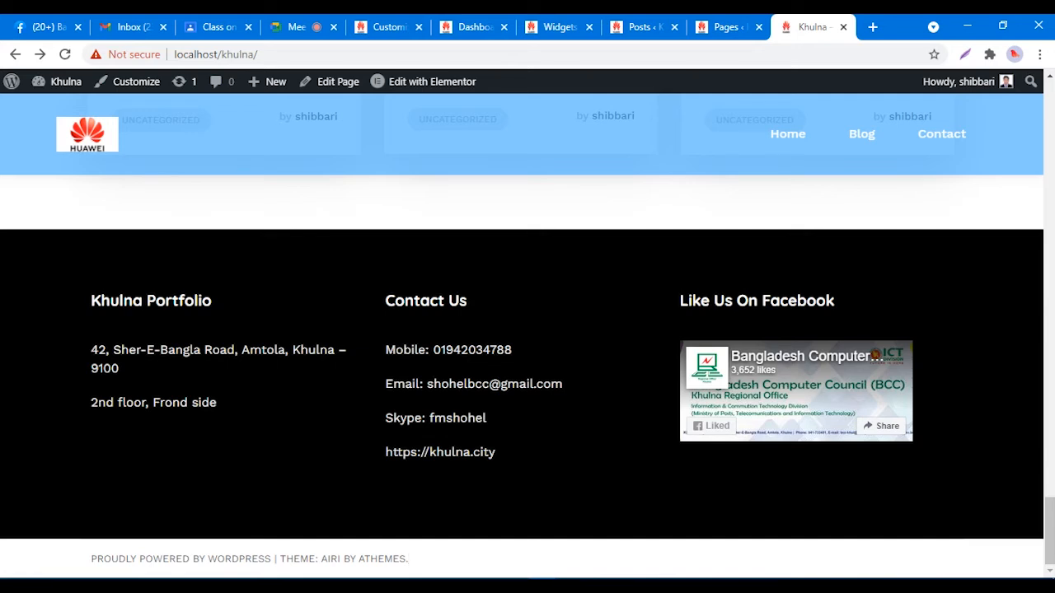
drag(408, 558, 91, 558)
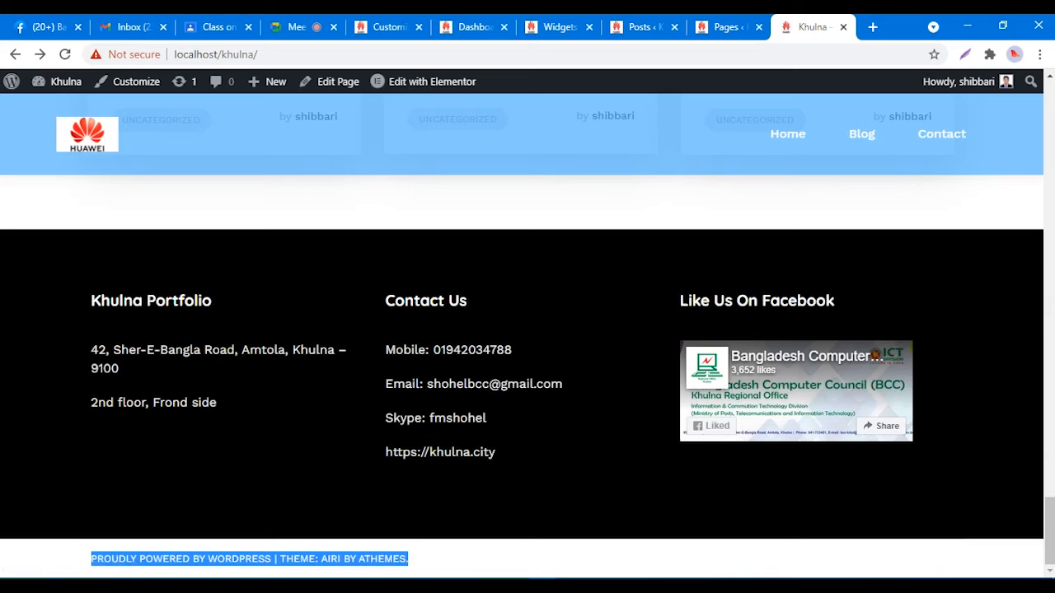
click(473, 557)
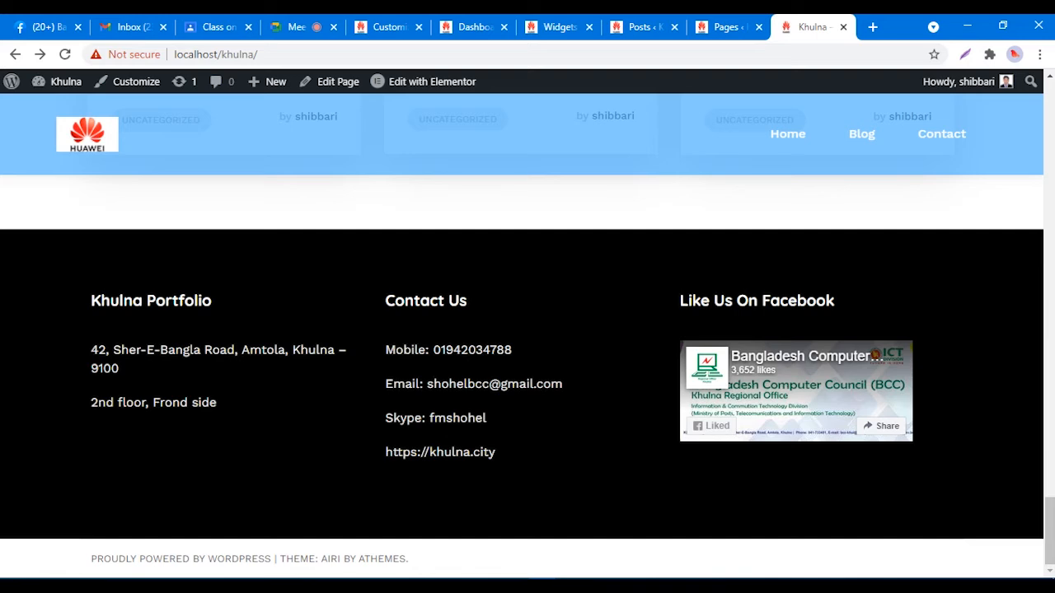
drag(409, 558, 90, 559)
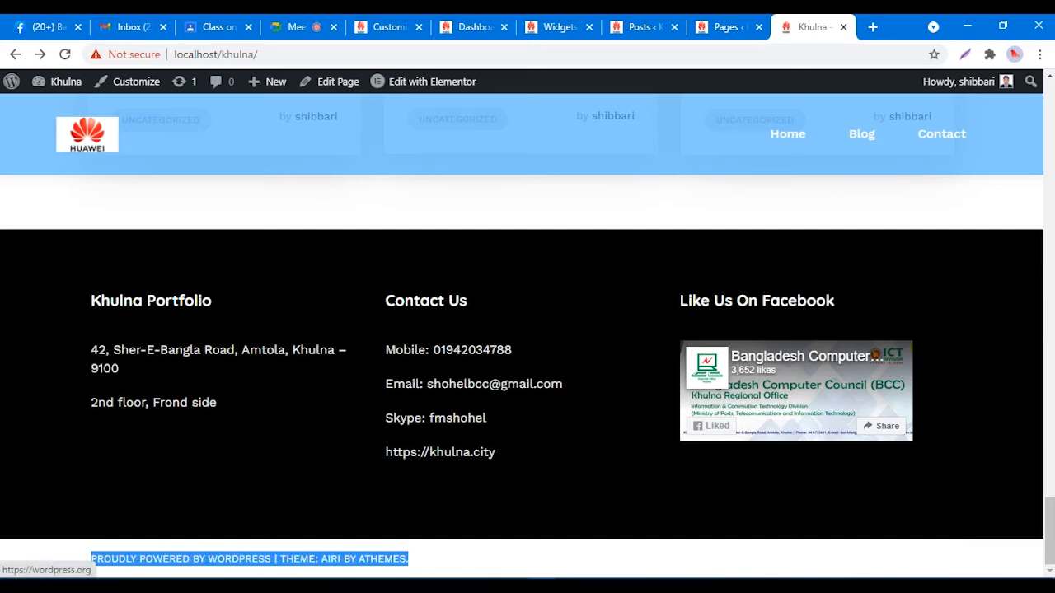
click(90, 559)
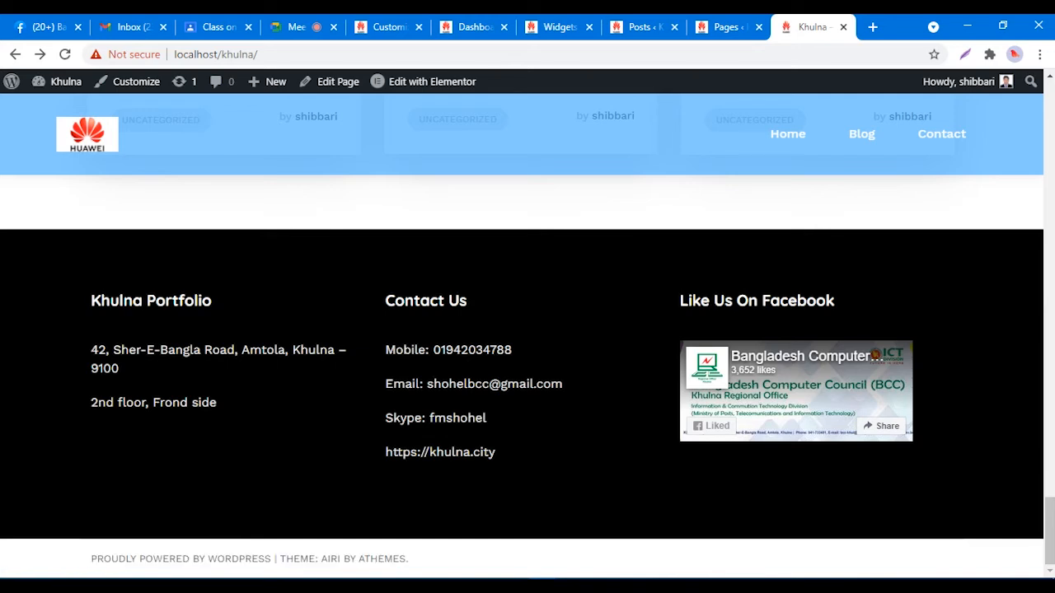
drag(90, 559, 409, 559)
click(411, 559)
drag(91, 558, 272, 559)
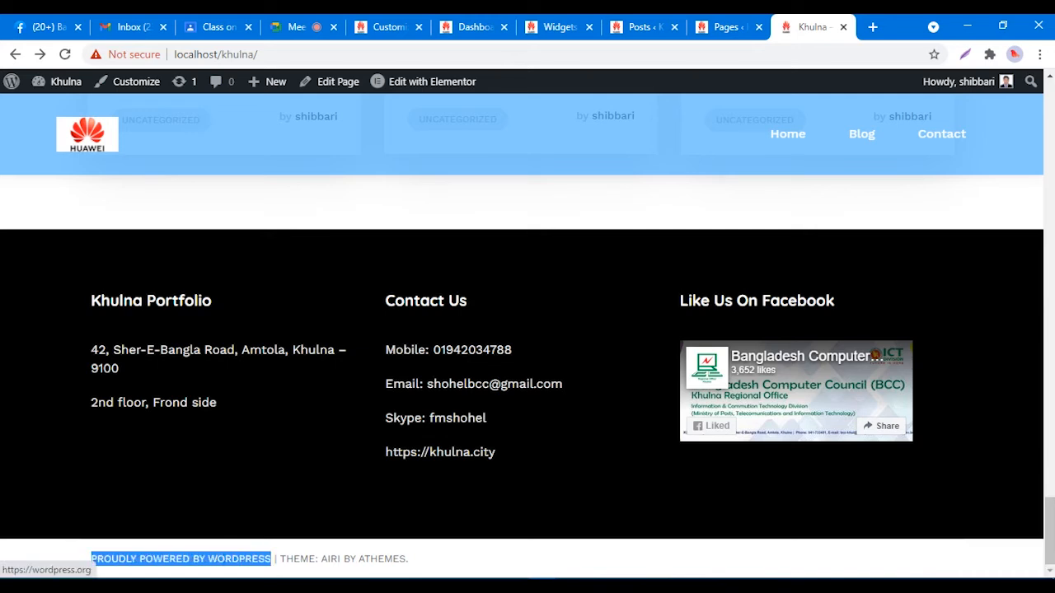
click(408, 559)
drag(91, 559, 136, 558)
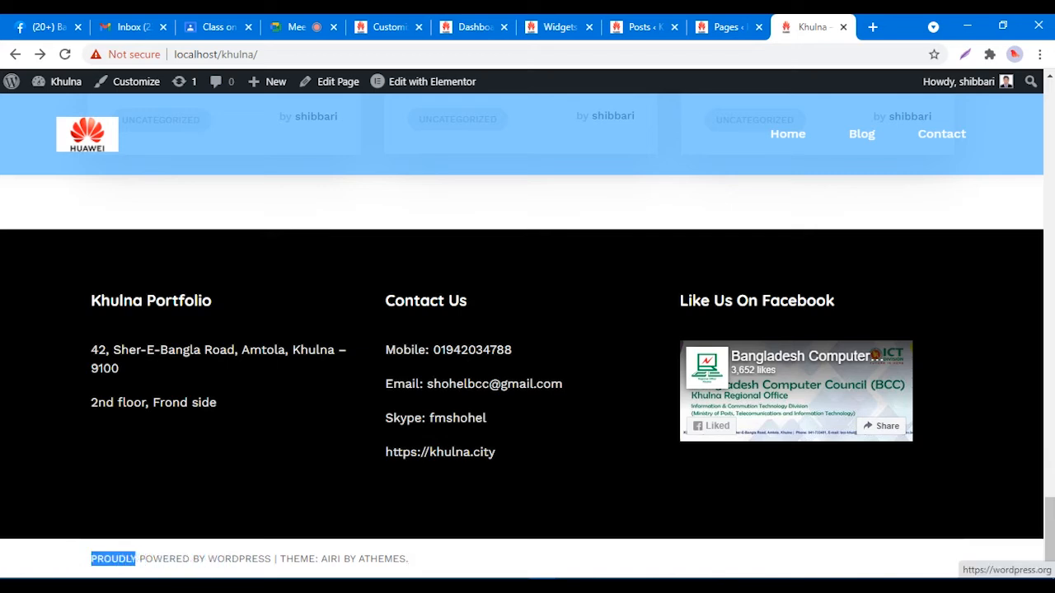
right_click(111, 559)
click(140, 462)
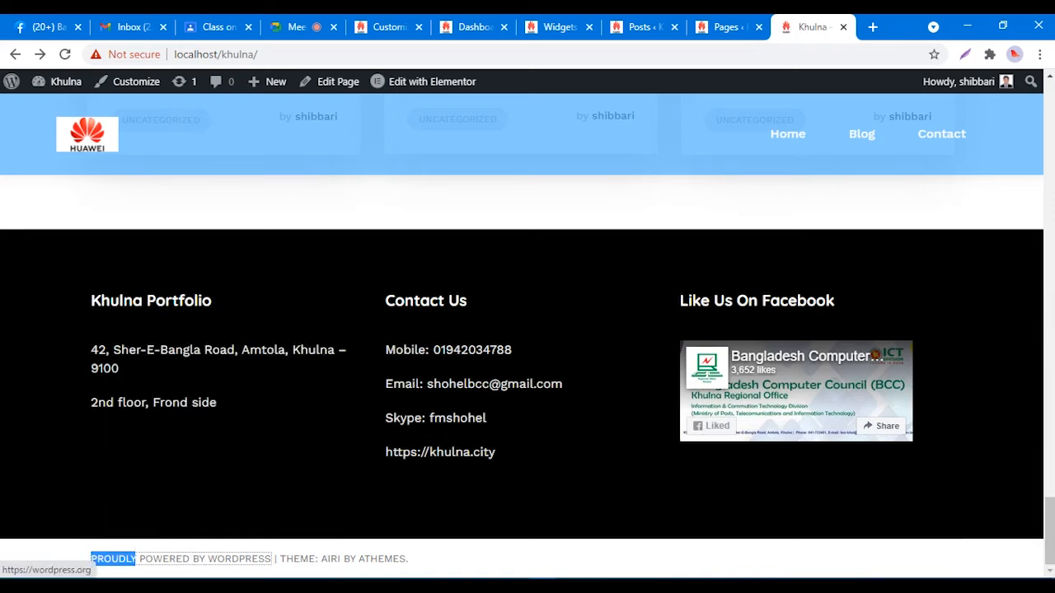
click(408, 559)
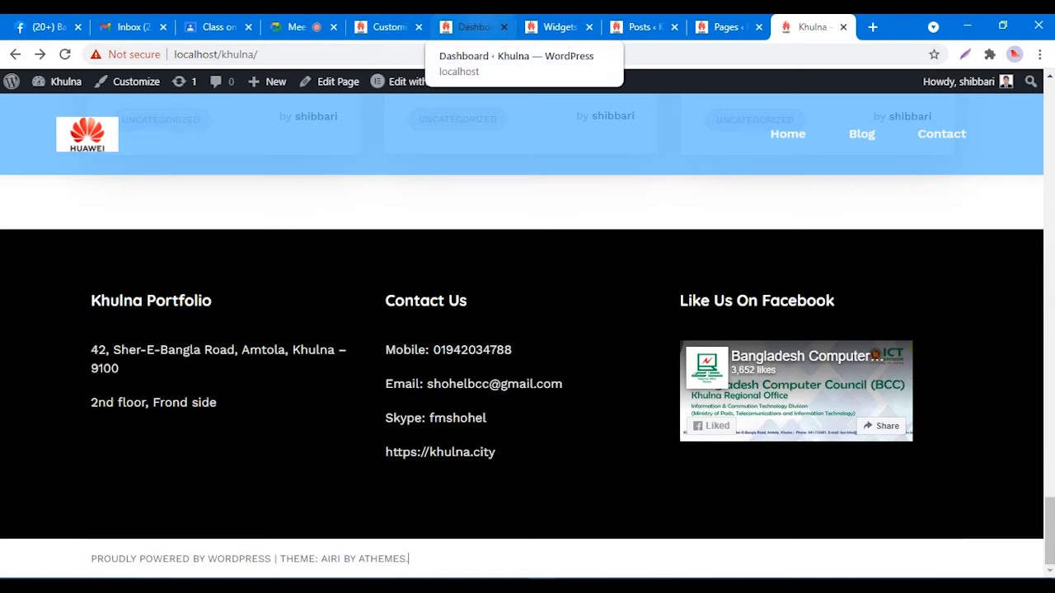
Step: Open the Theme Editor in a new tab and accept the direct-editing warning
click(470, 26)
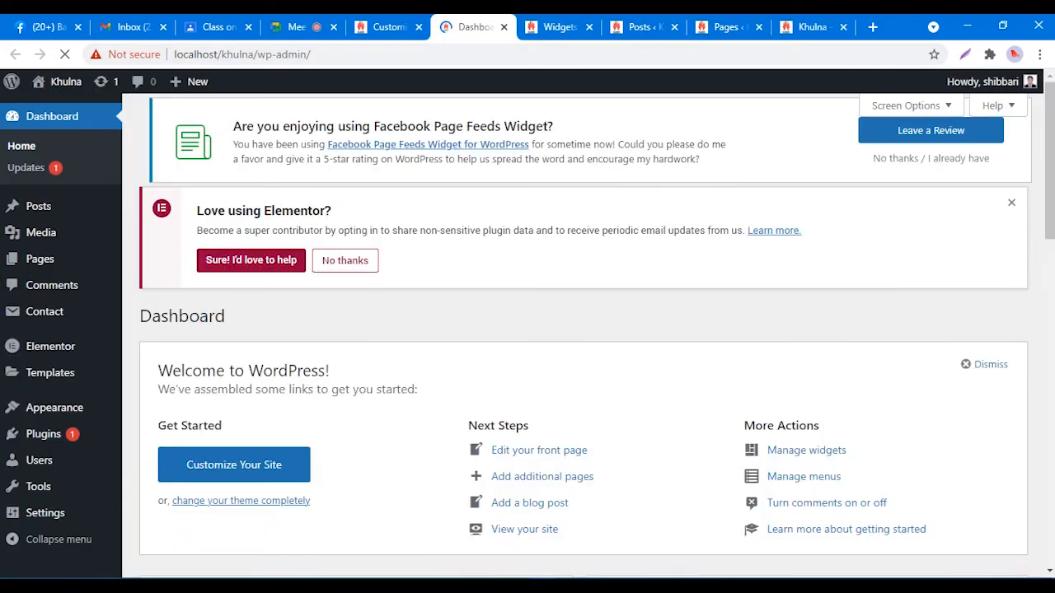
mouse_move(43, 433)
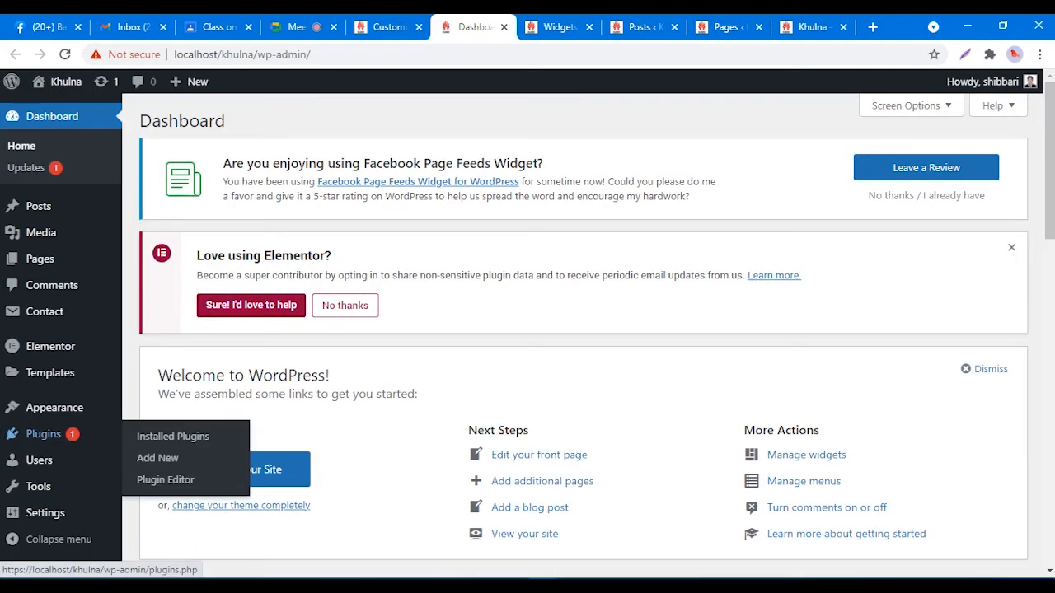
mouse_move(38, 460)
mouse_move(54, 407)
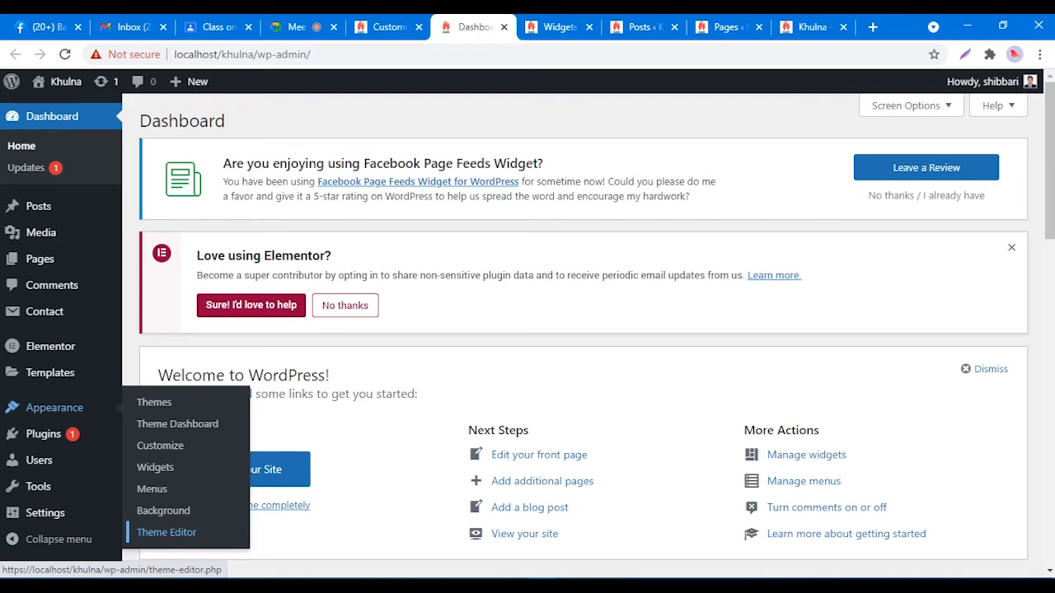
right_click(189, 532)
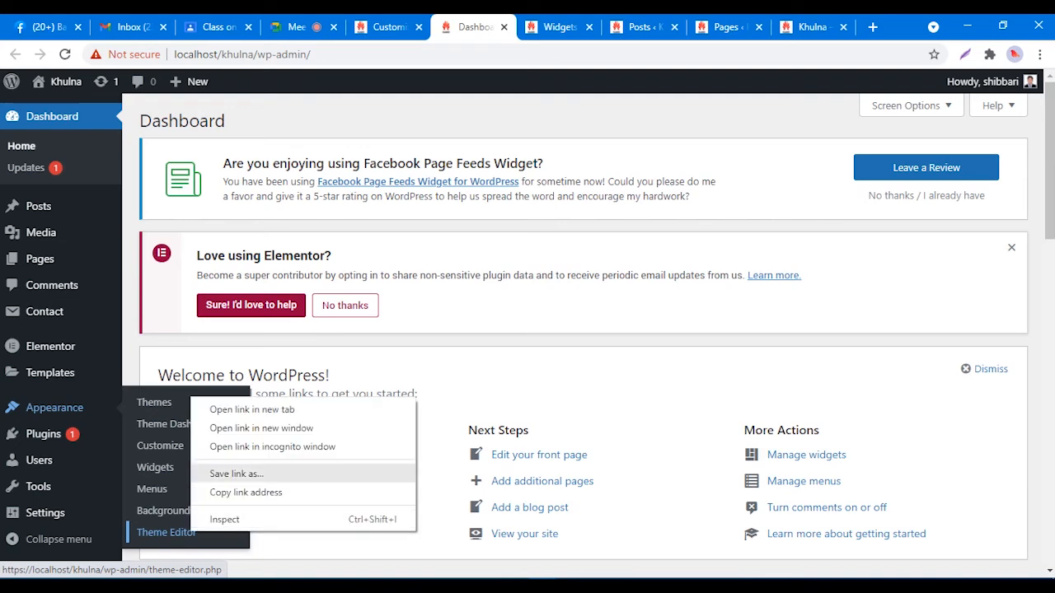
click(239, 407)
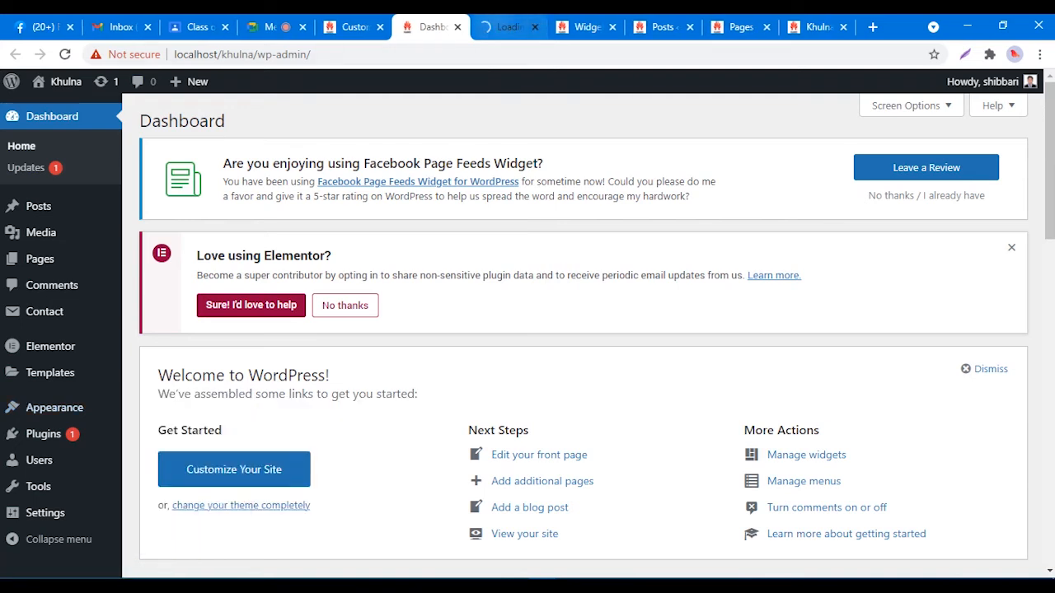
click(508, 27)
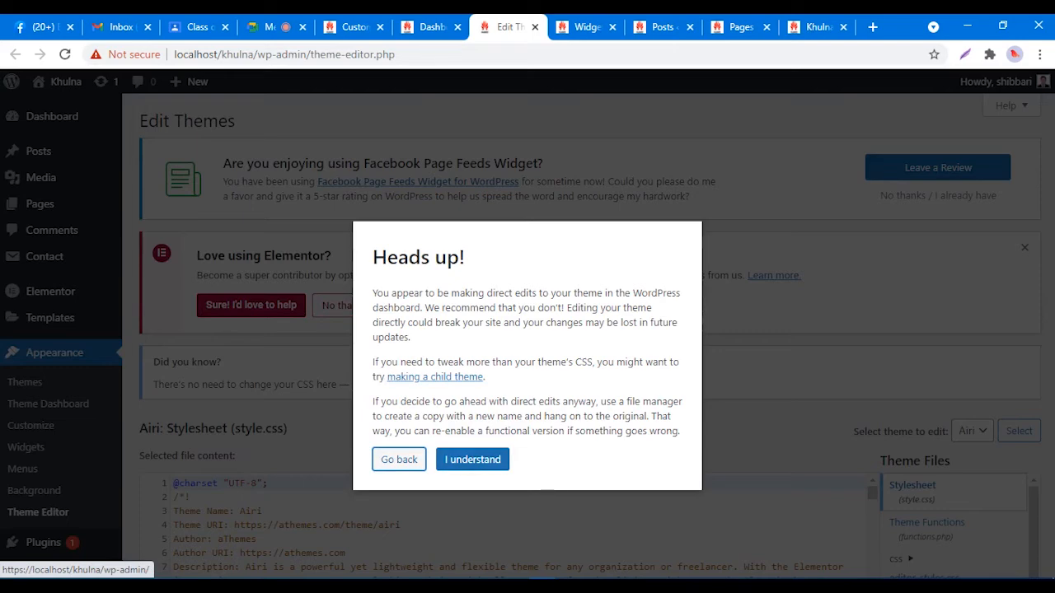
click(472, 460)
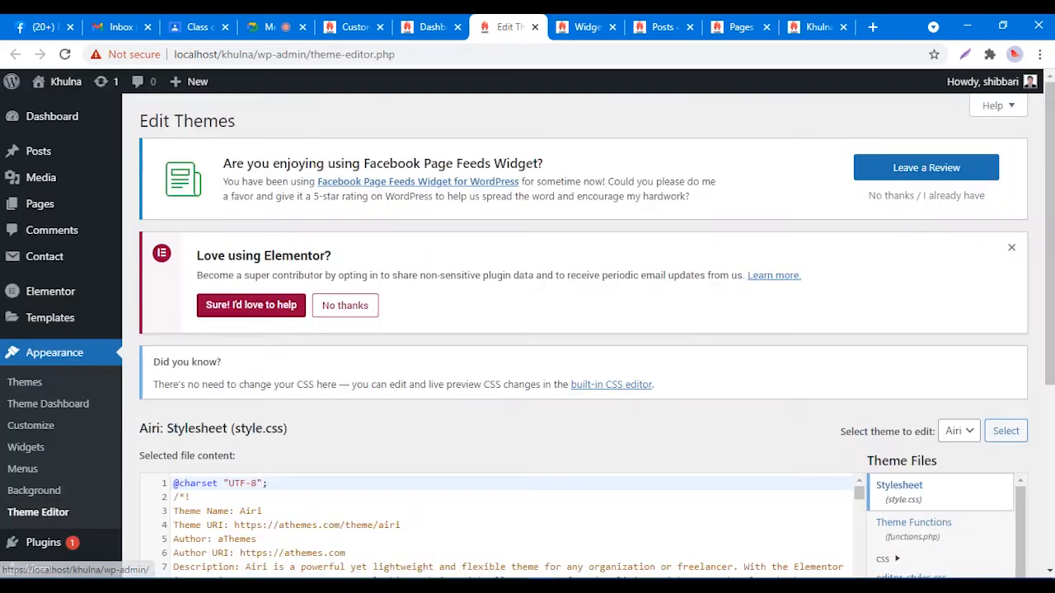
Step: Scroll through the Airi style.css, then select the Theme Functions (functions.php) file
scroll(494, 412, down, 3)
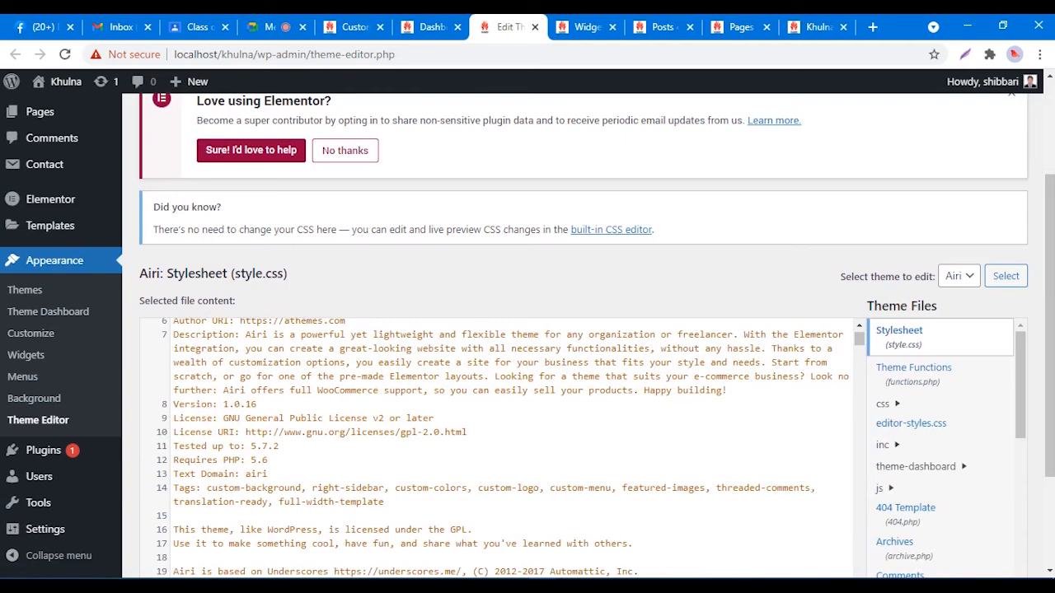
scroll(494, 445, up, 2)
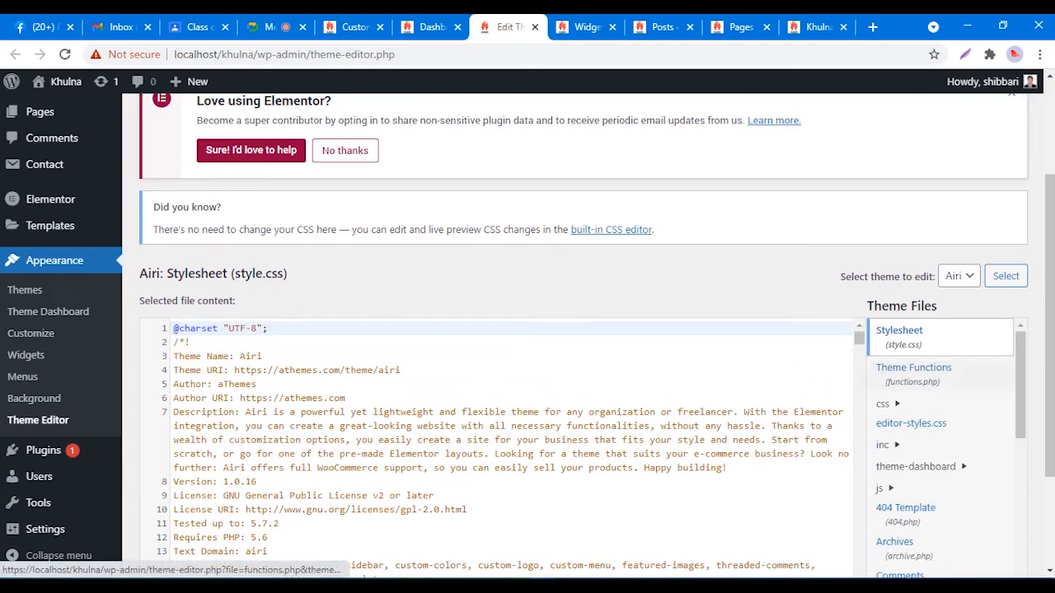
scroll(577, 329, down, 3)
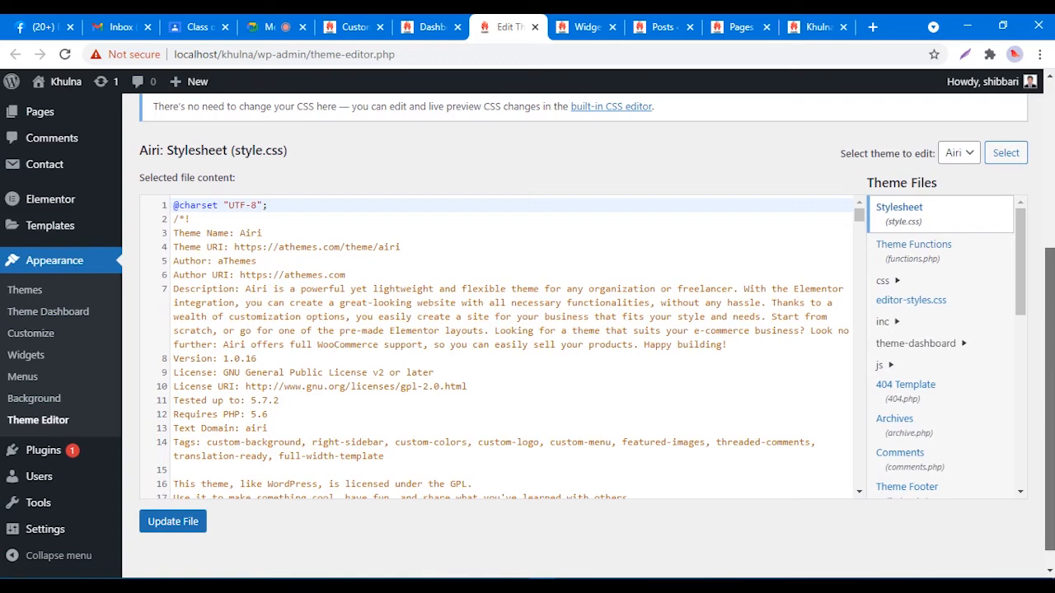
scroll(577, 329, down, 1)
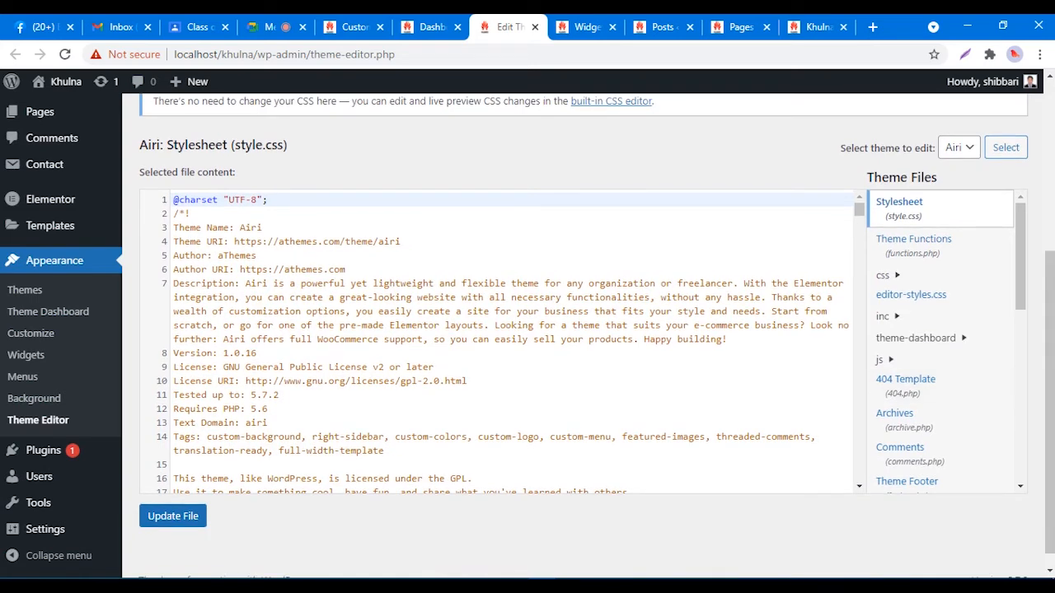
drag(1020, 256, 1020, 358)
scroll(939, 245, up, 3)
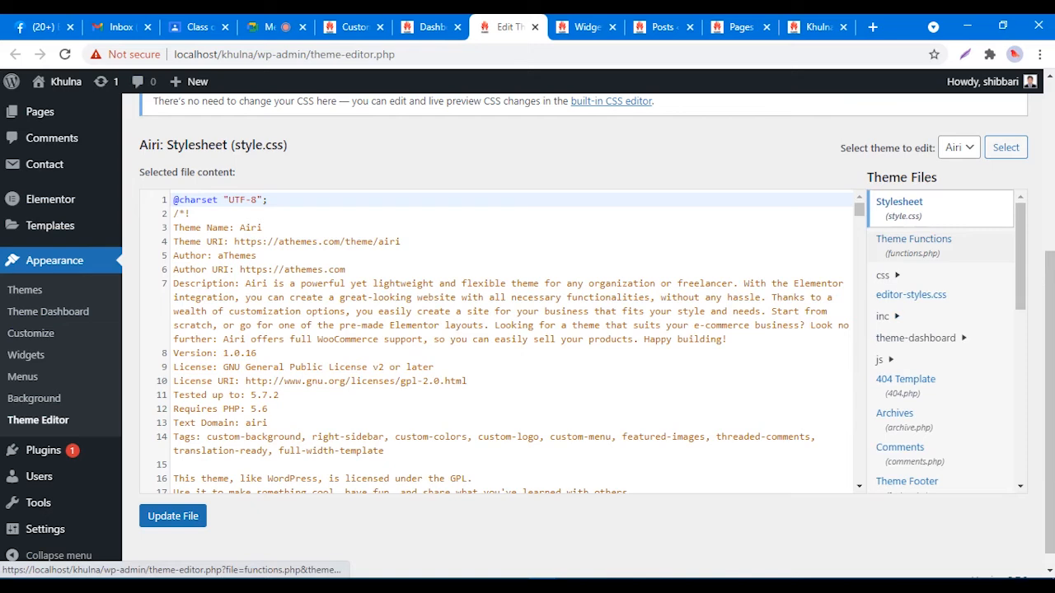
click(913, 244)
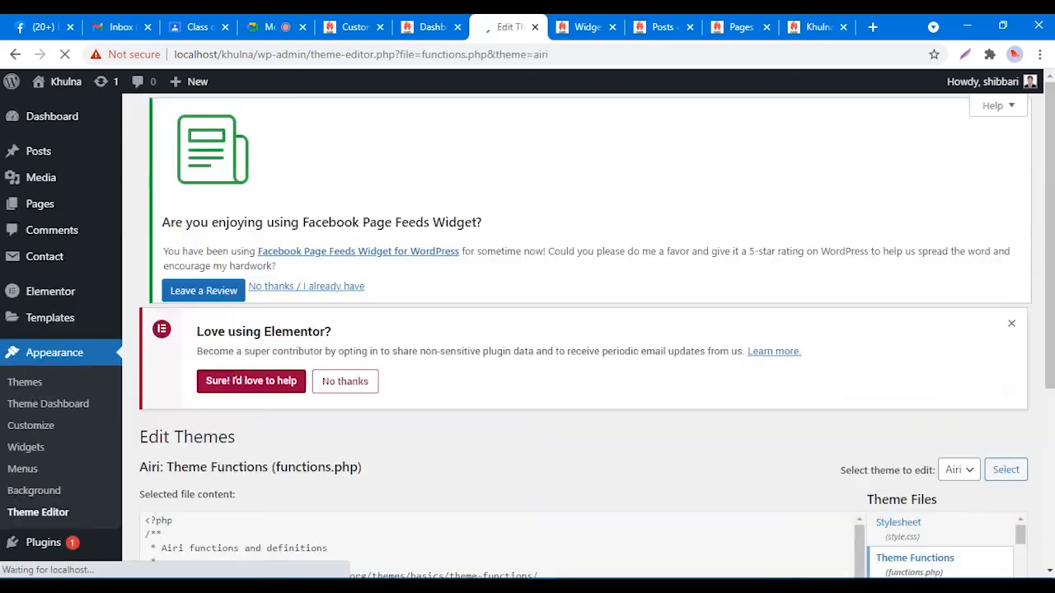
Step: Search the functions.php code for PROUDLY
scroll(508, 493, down, 3)
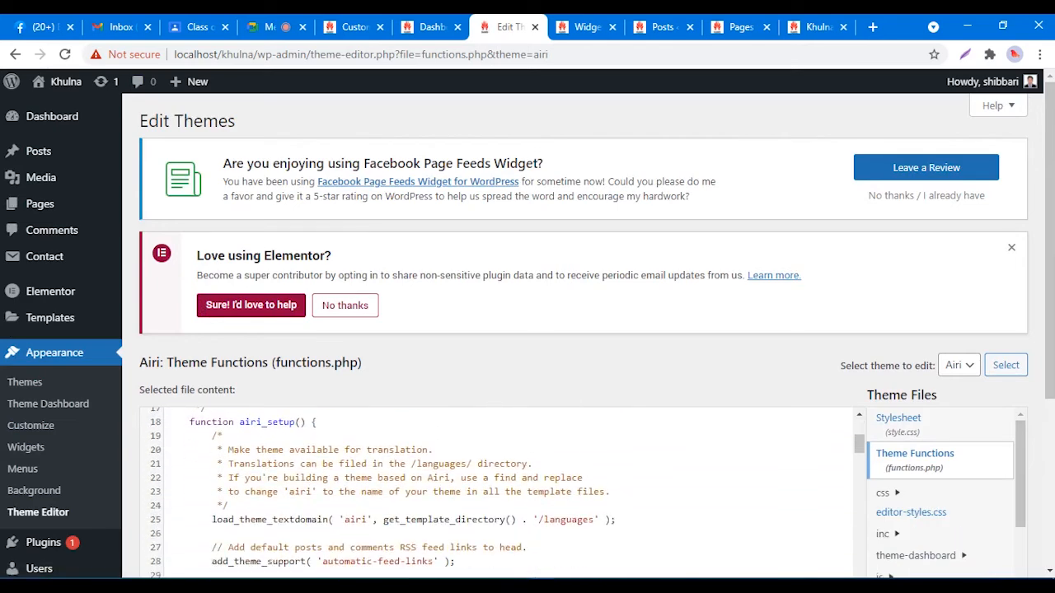
scroll(583, 346, down, 3)
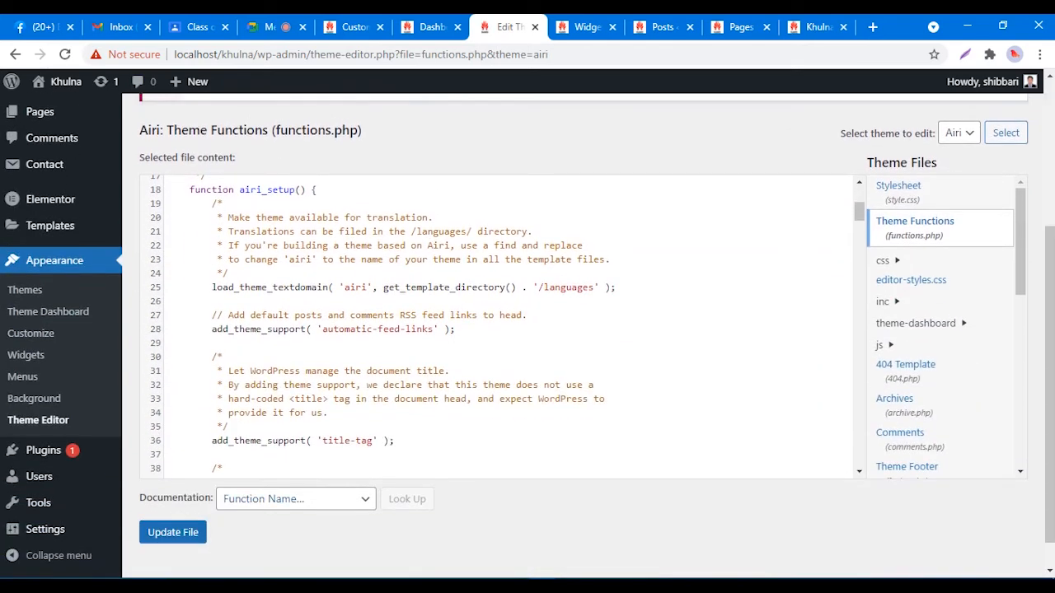
click(355, 328)
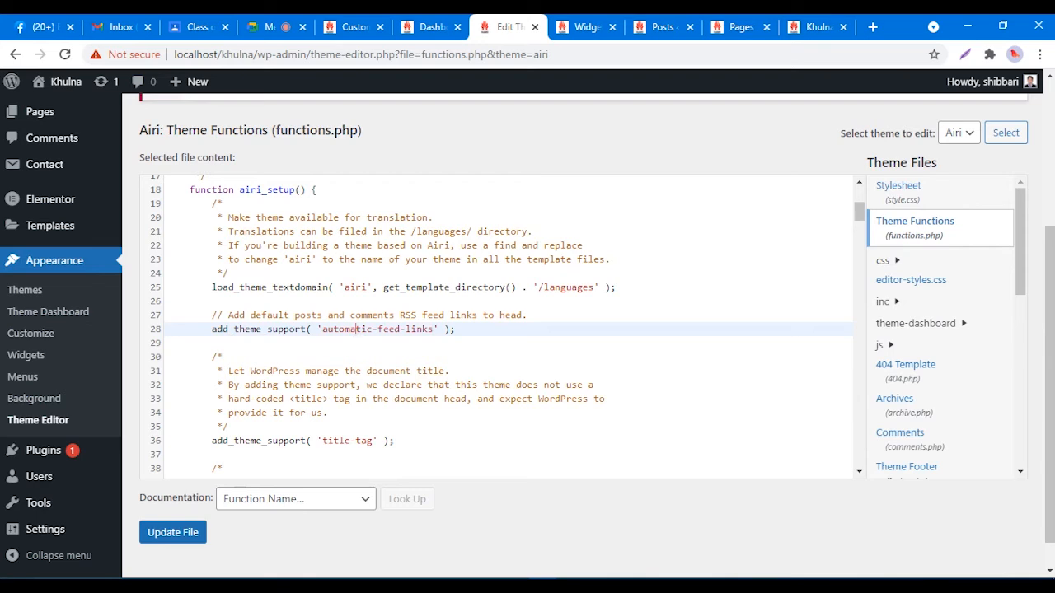
key(ctrl+f)
text(PROUDLY)
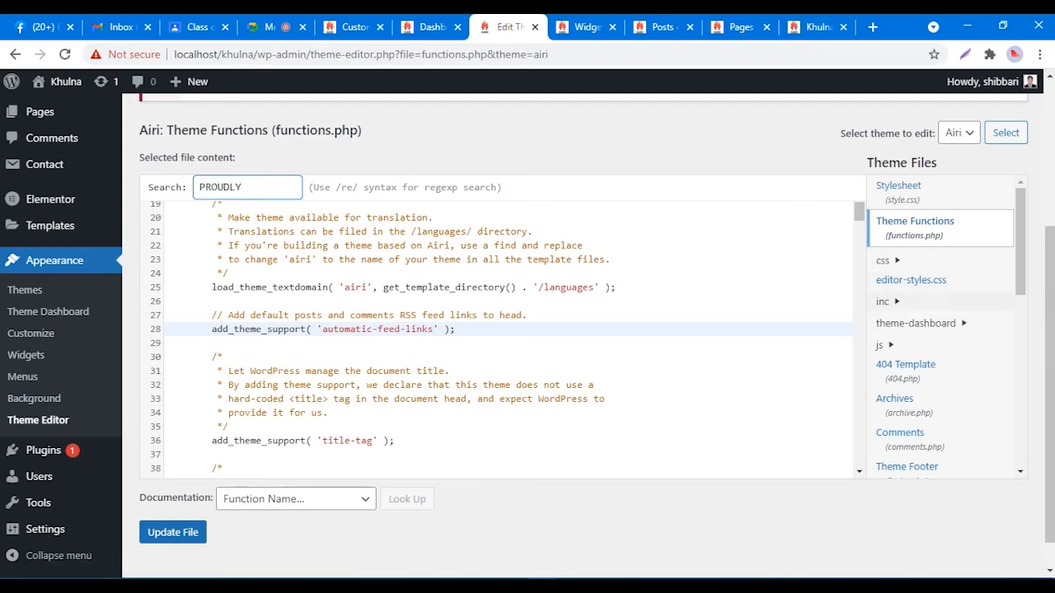
Step: Expand the inc folder in Theme Files and browse its file list
click(882, 260)
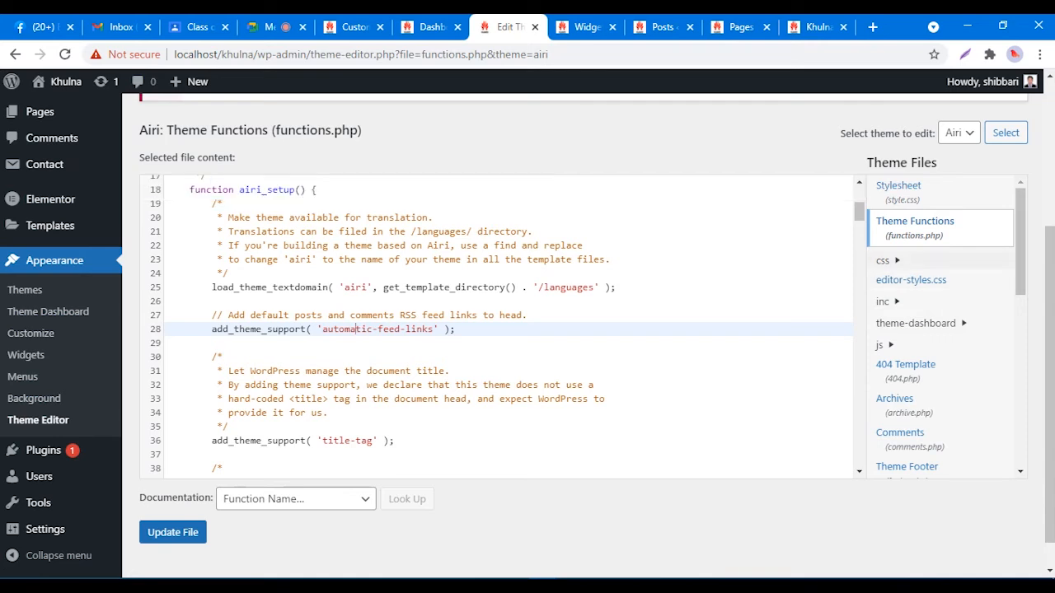
click(883, 261)
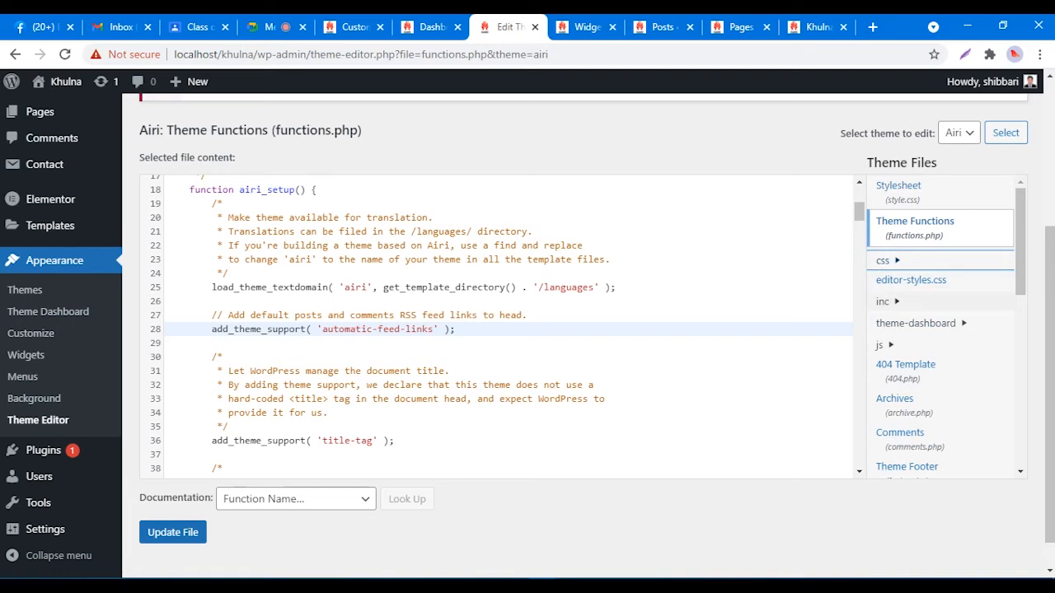
click(883, 301)
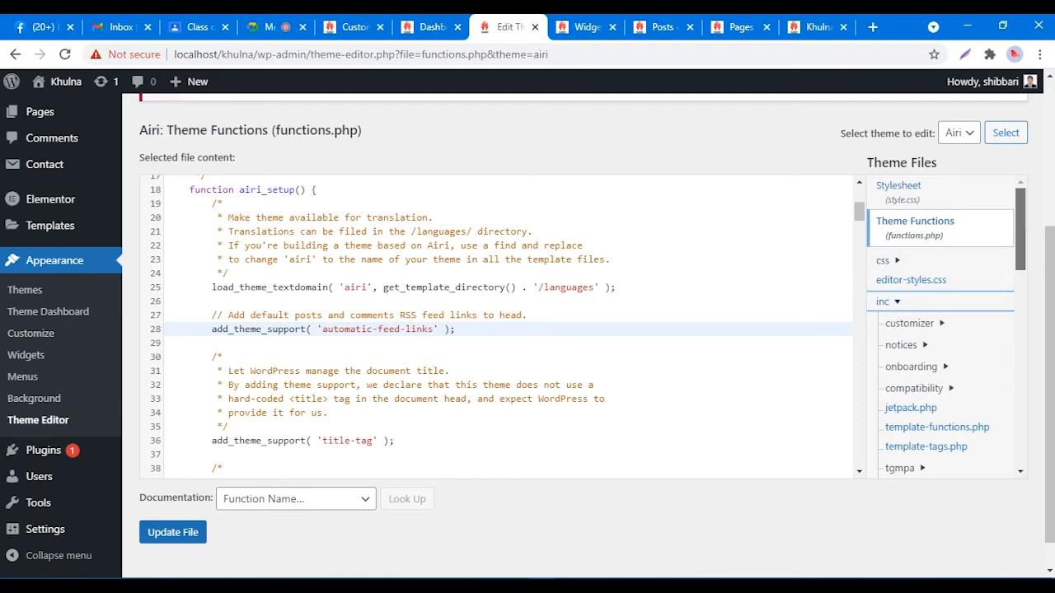
scroll(888, 226, down, 2)
scroll(889, 226, down, 2)
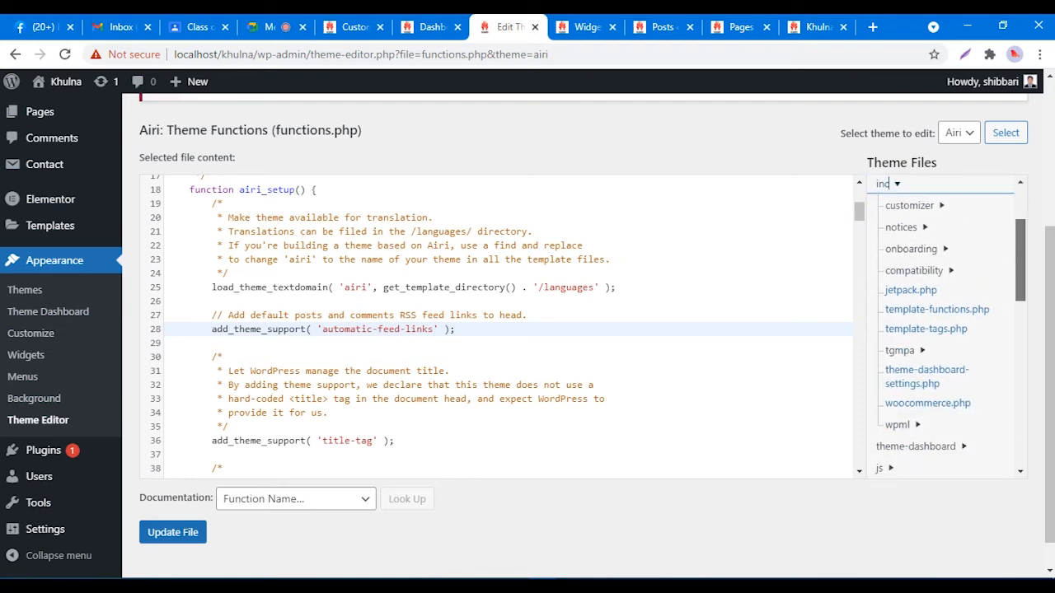
scroll(947, 328, down, 2)
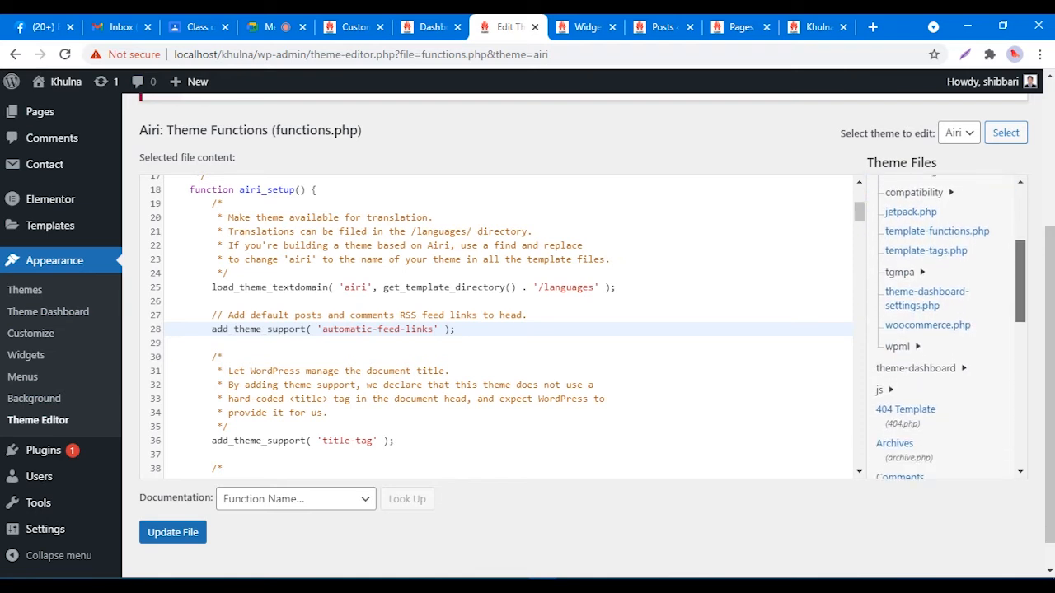
scroll(947, 328, down, 1)
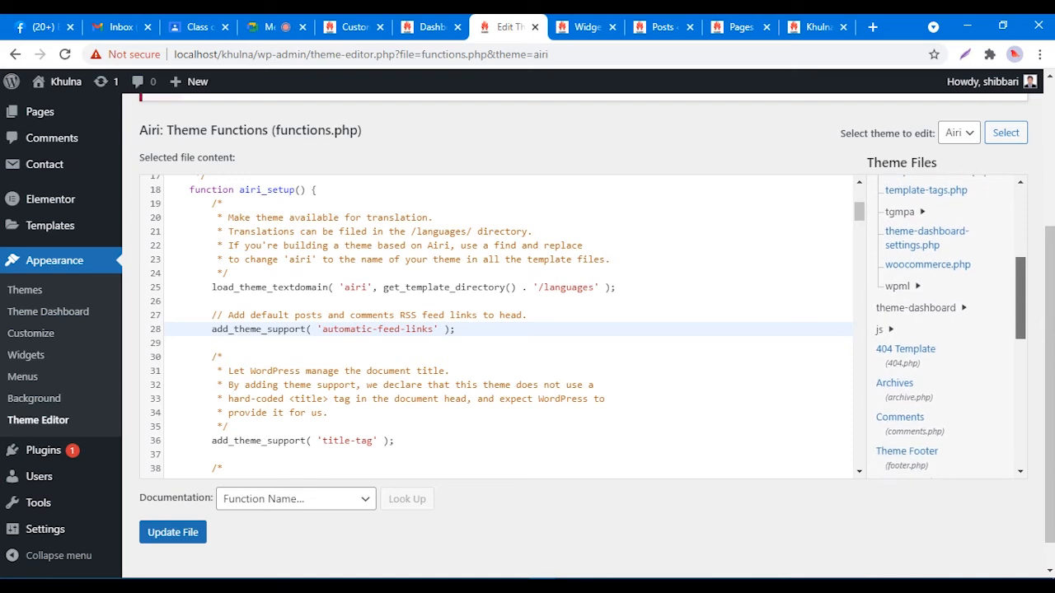
scroll(948, 328, up, 6)
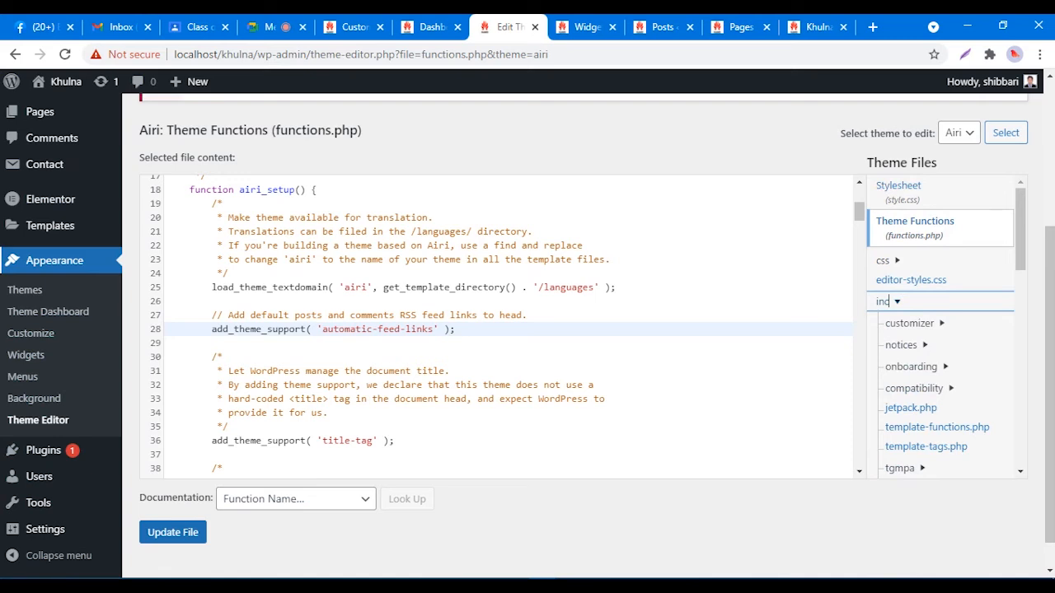
right_click(68, 257)
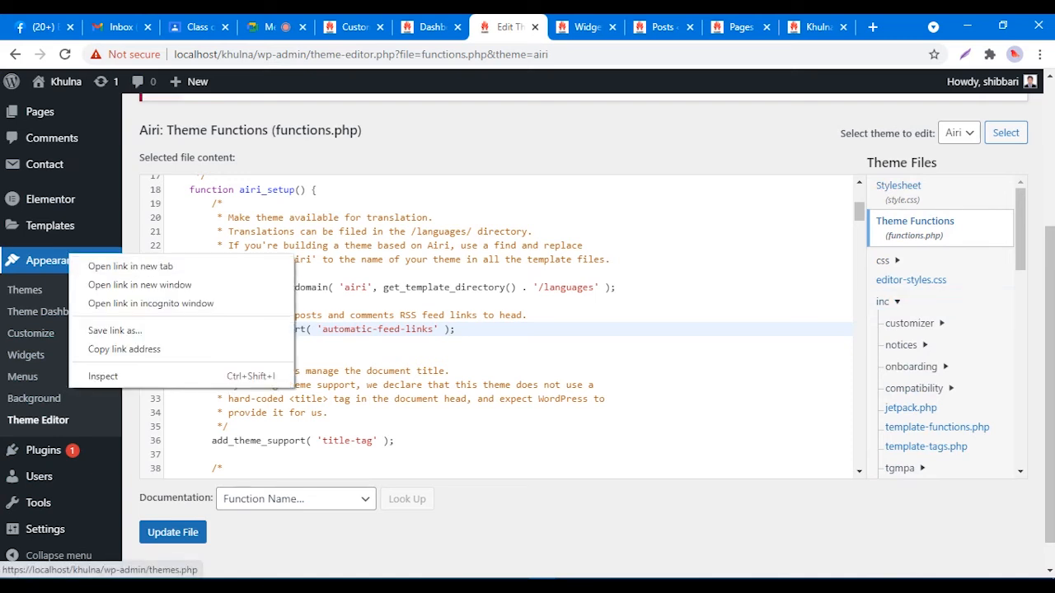
click(363, 190)
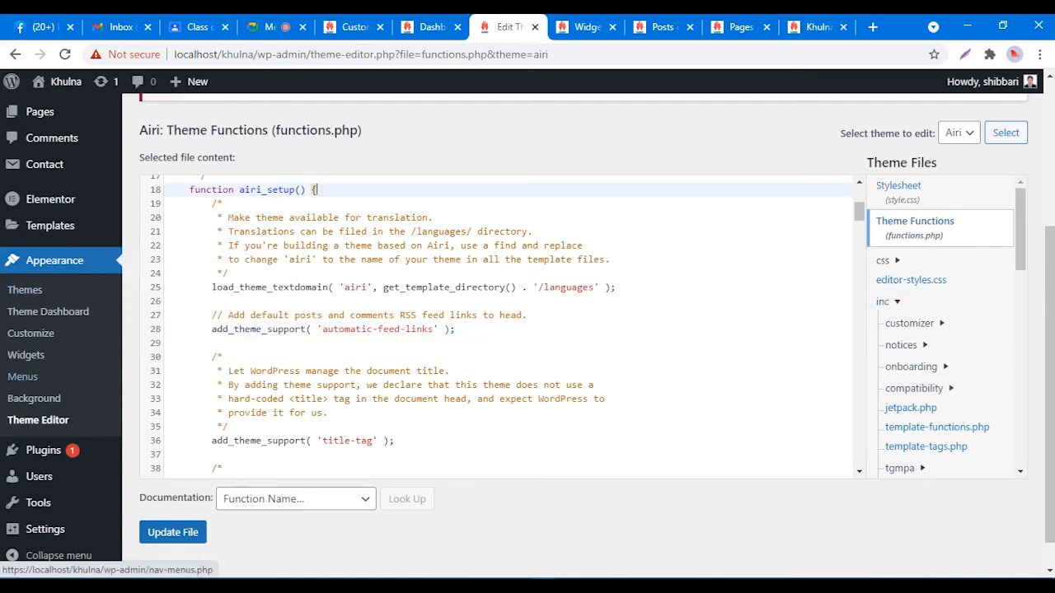
Step: Reload the Theme Editor, expand the inc folder and open template-functions.php
click(38, 420)
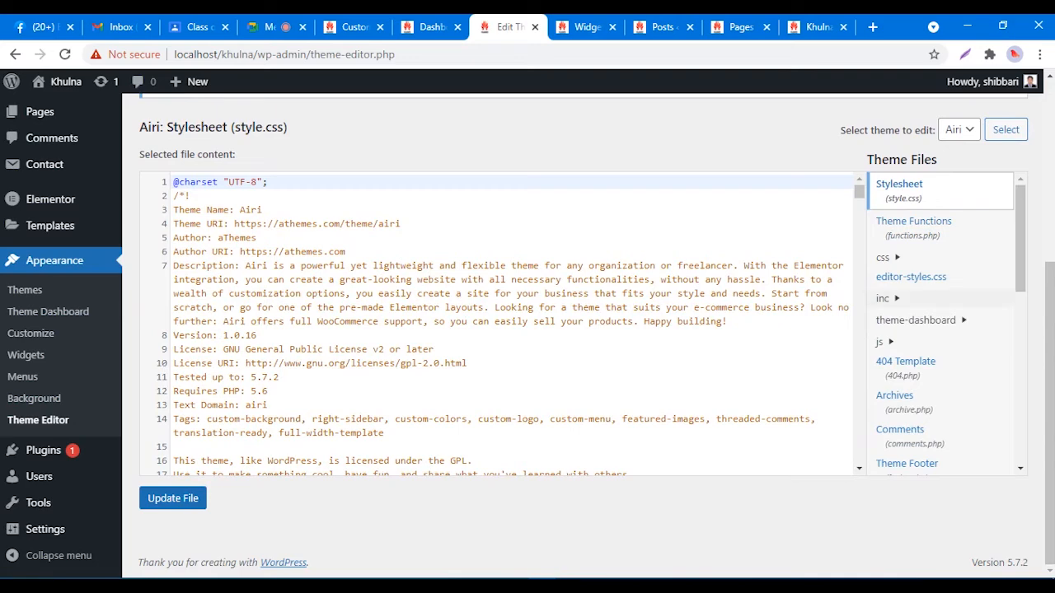
click(882, 299)
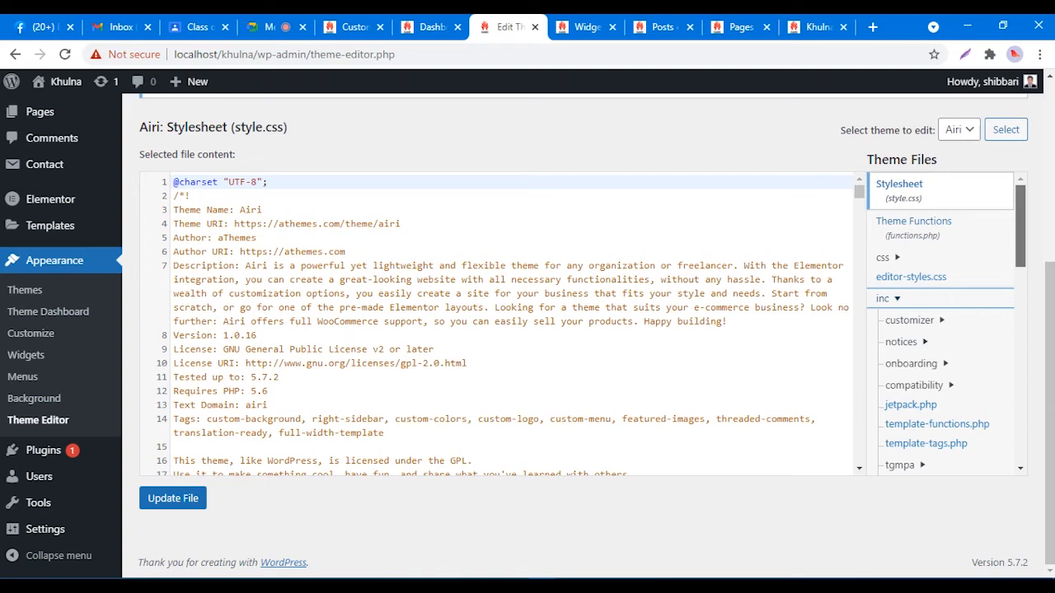
scroll(940, 330, down, 1)
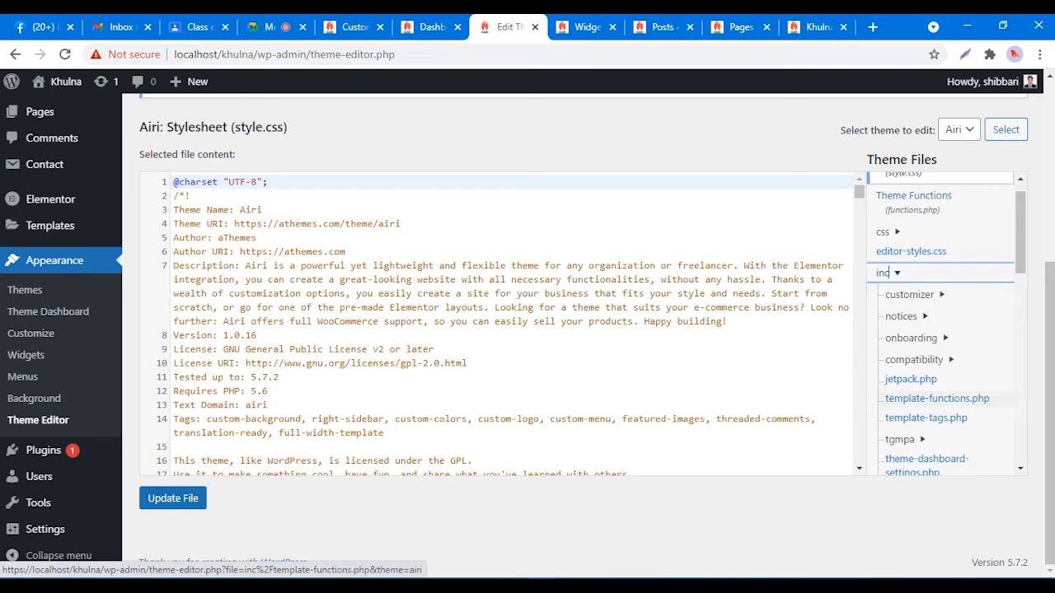
click(936, 398)
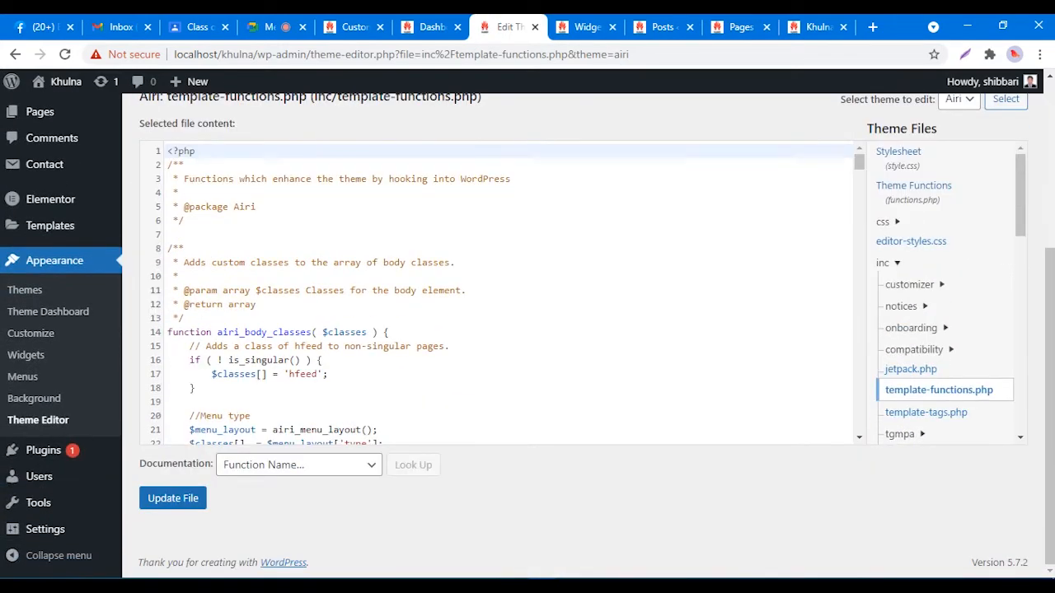
Step: Search template-functions.php for PROUDLY, then go to the live Khulna site tab
mouse_move(859, 161)
mouse_down()
mouse_move(860, 181)
mouse_move(860, 160)
mouse_up()
click(179, 193)
key(ctrl+f)
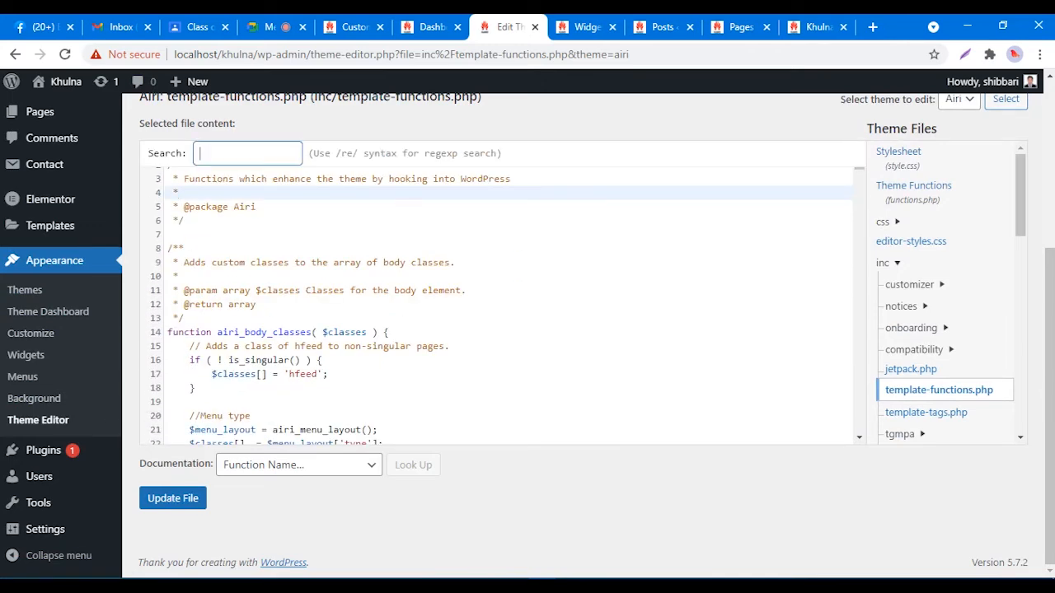
right_click(254, 150)
click(290, 273)
click(817, 27)
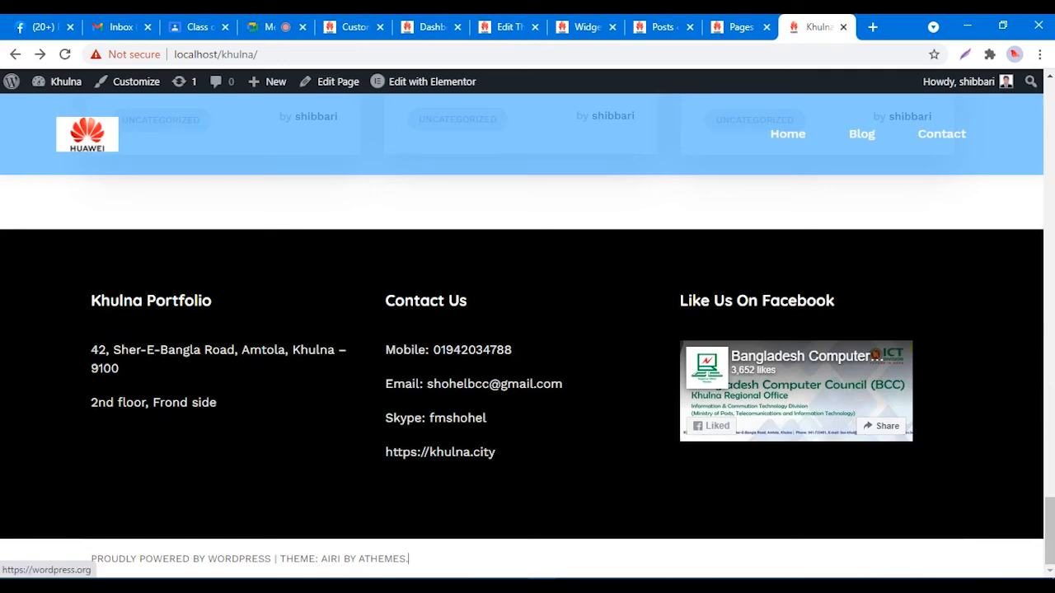
Step: Select WORDPRESS in the footer credit, then return to the template-functions.php editor tab
drag(207, 559, 271, 559)
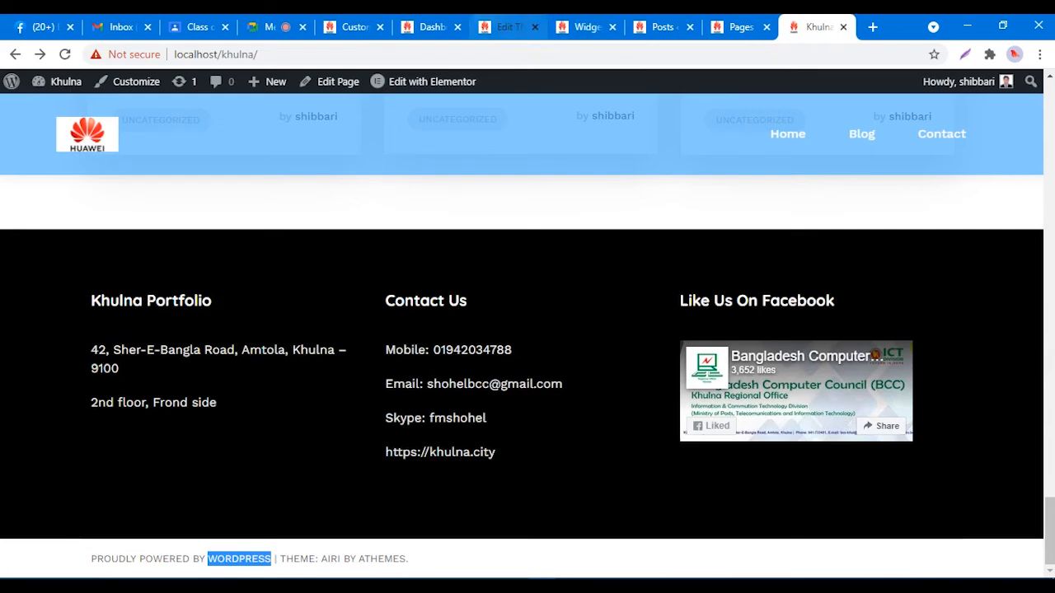
click(353, 26)
click(431, 26)
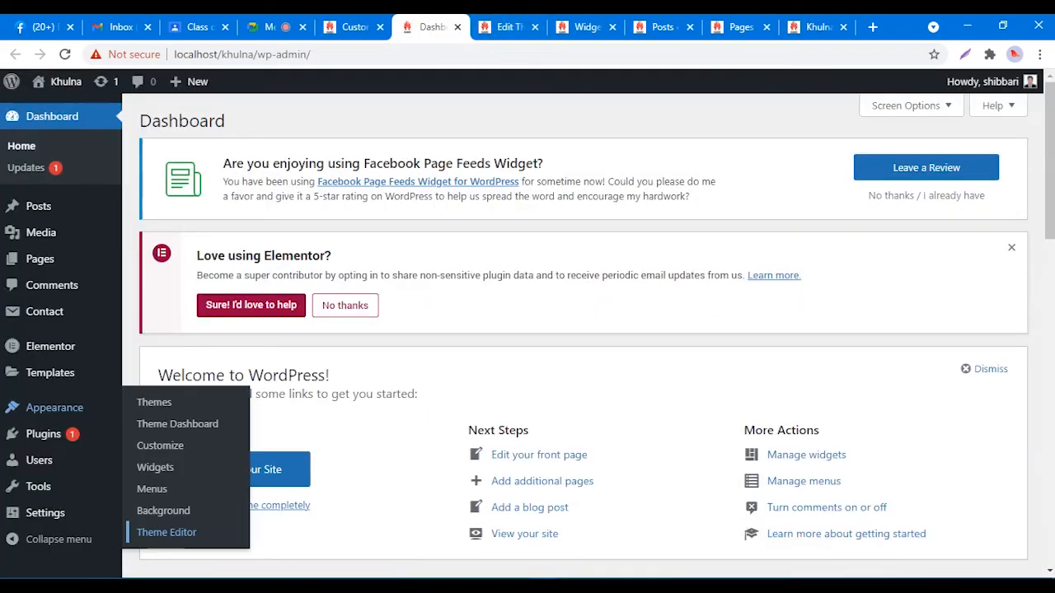
click(507, 27)
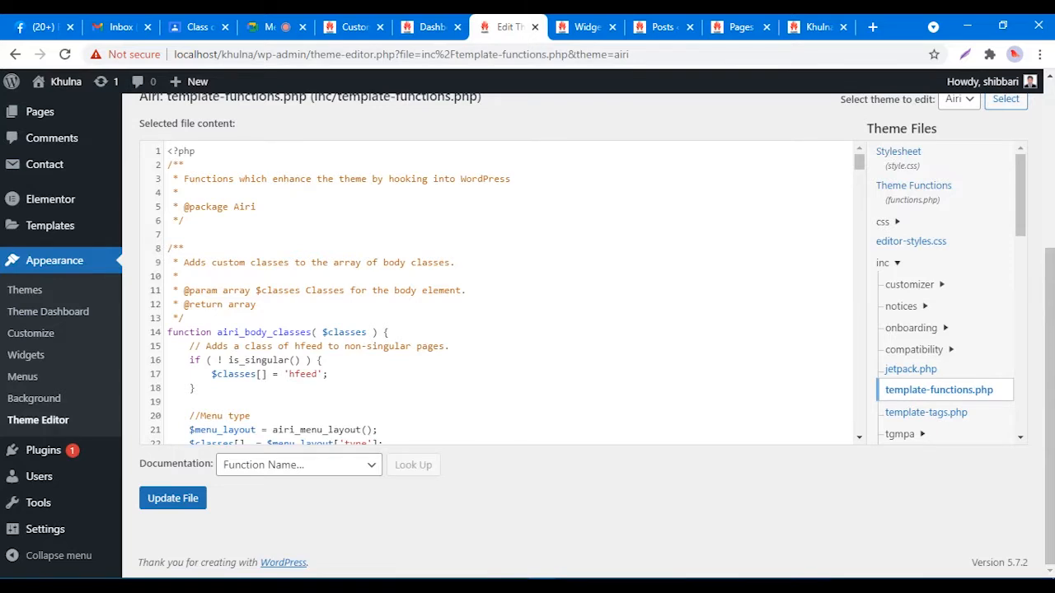
scroll(316, 247, up, 1)
Step: Search the template-functions.php code for WORDPRESS, then clear the search term
click(315, 256)
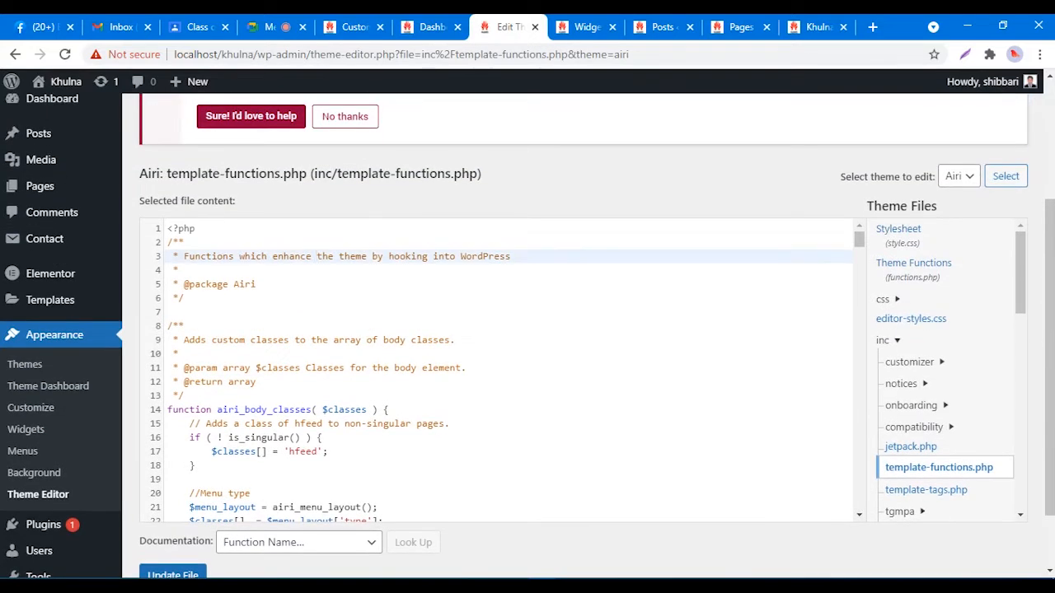
key(ctrl+f)
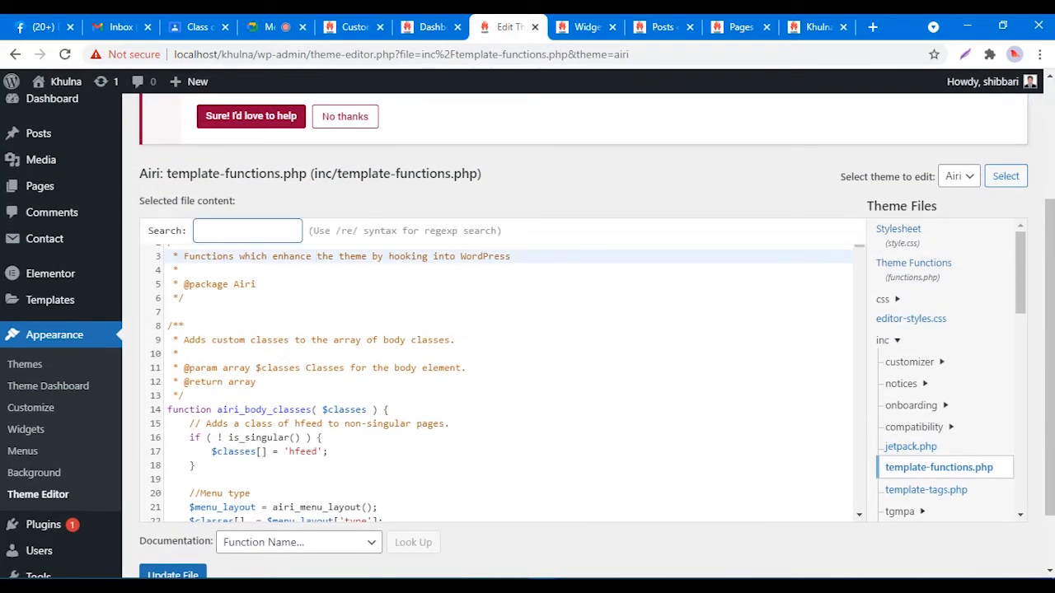
text(WORDPRESS)
key(ctrl+a)
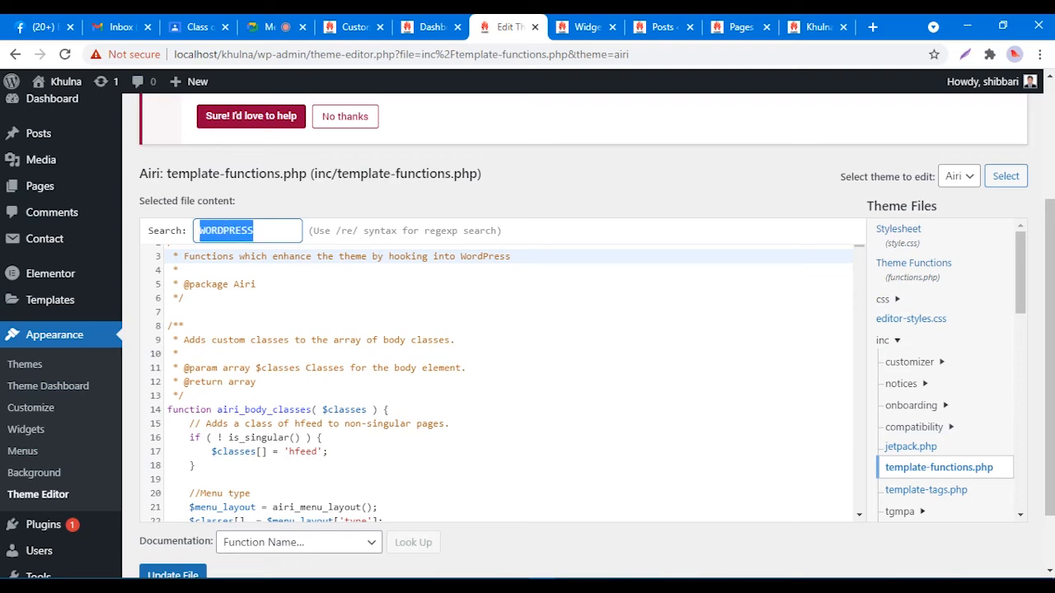
key(BackSpace)
Step: Scroll down to airi_footer_credits and select the 'Proudly powered by %s' text on line 303
scroll(584, 336, up, 2)
scroll(584, 336, down, 3)
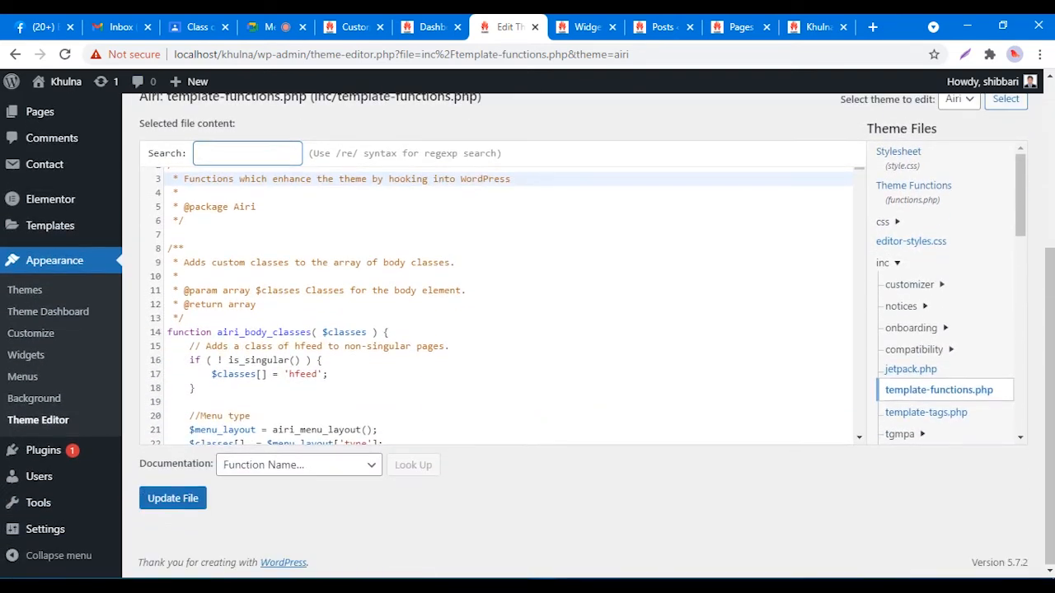
scroll(501, 304, down, 2)
scroll(501, 305, down, 3)
scroll(501, 305, down, 4)
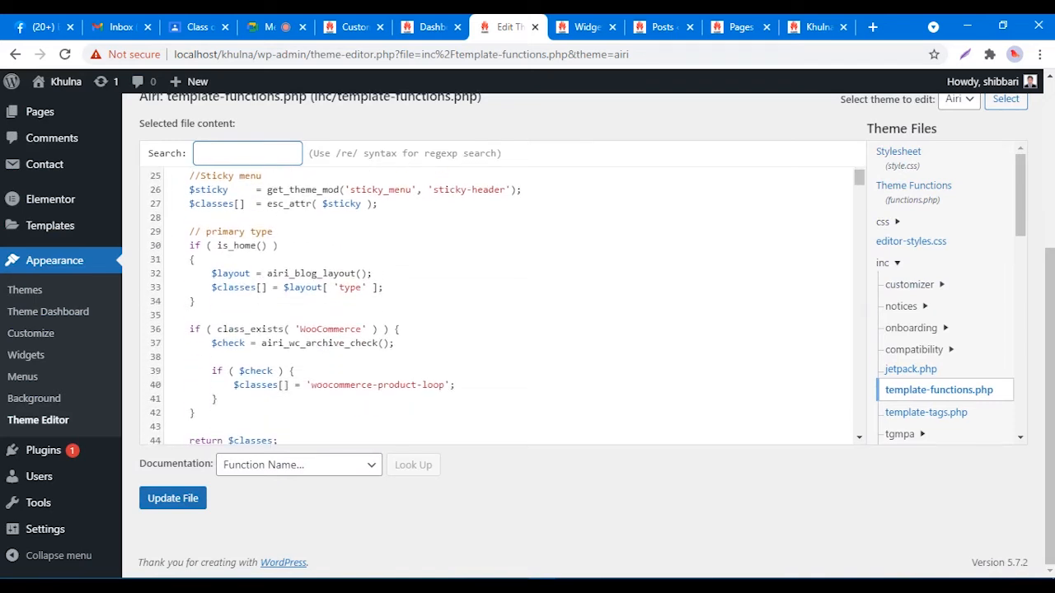
scroll(501, 305, down, 4)
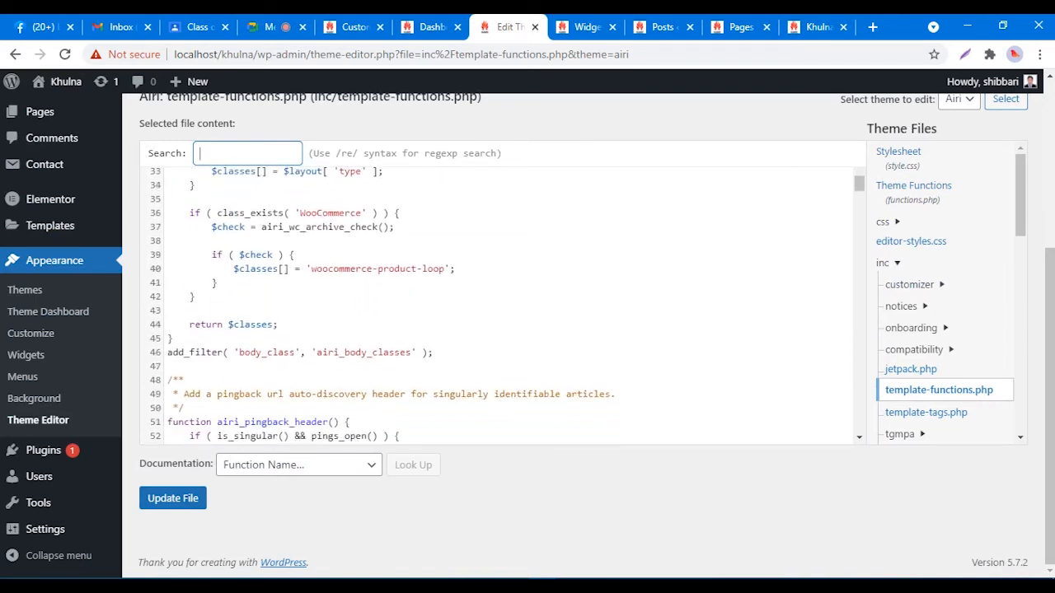
scroll(501, 304, down, 2)
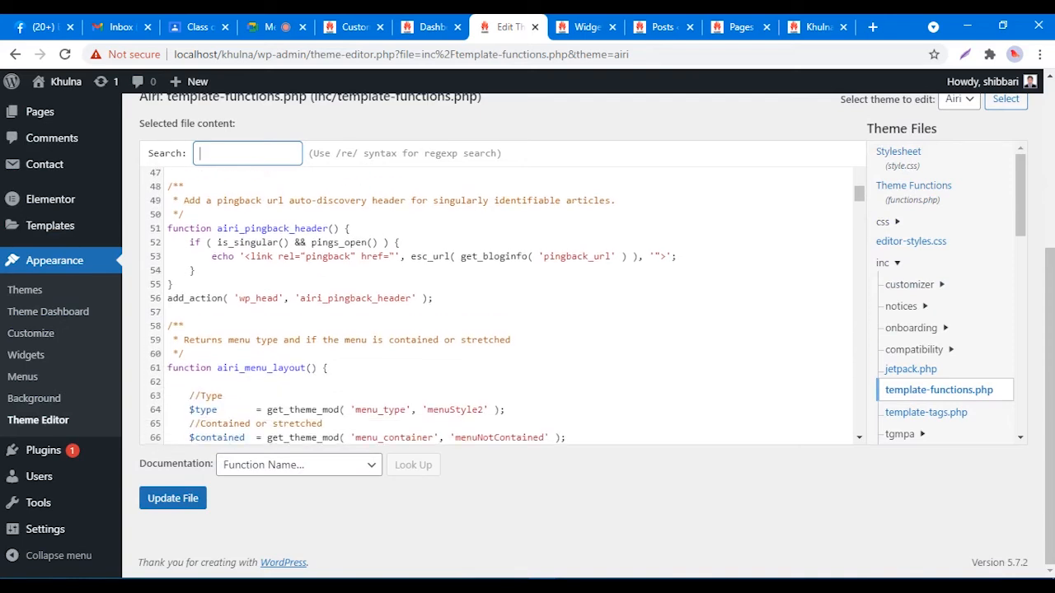
scroll(501, 305, down, 4)
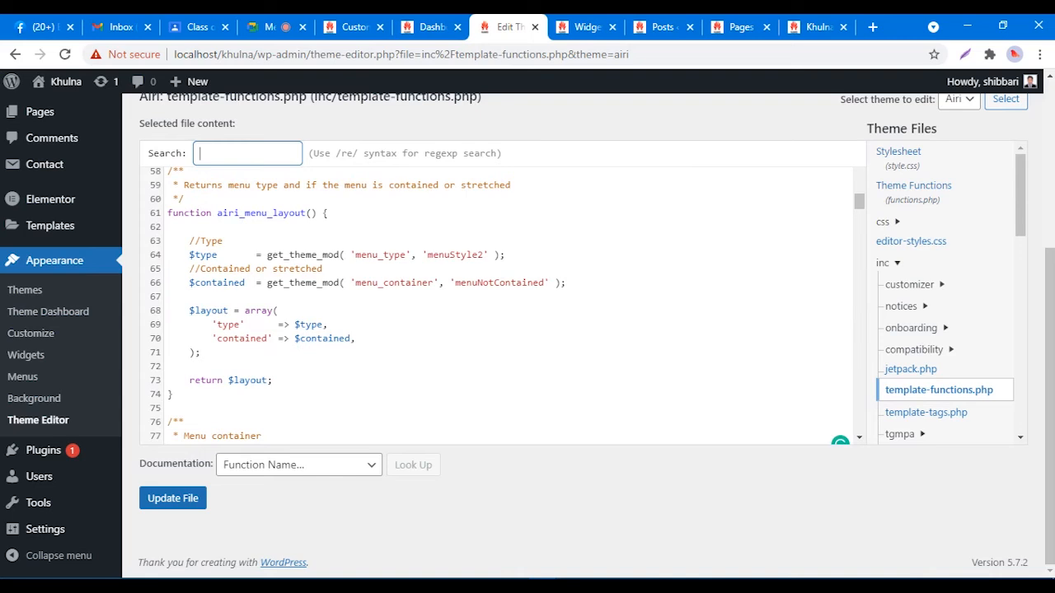
scroll(501, 305, down, 6)
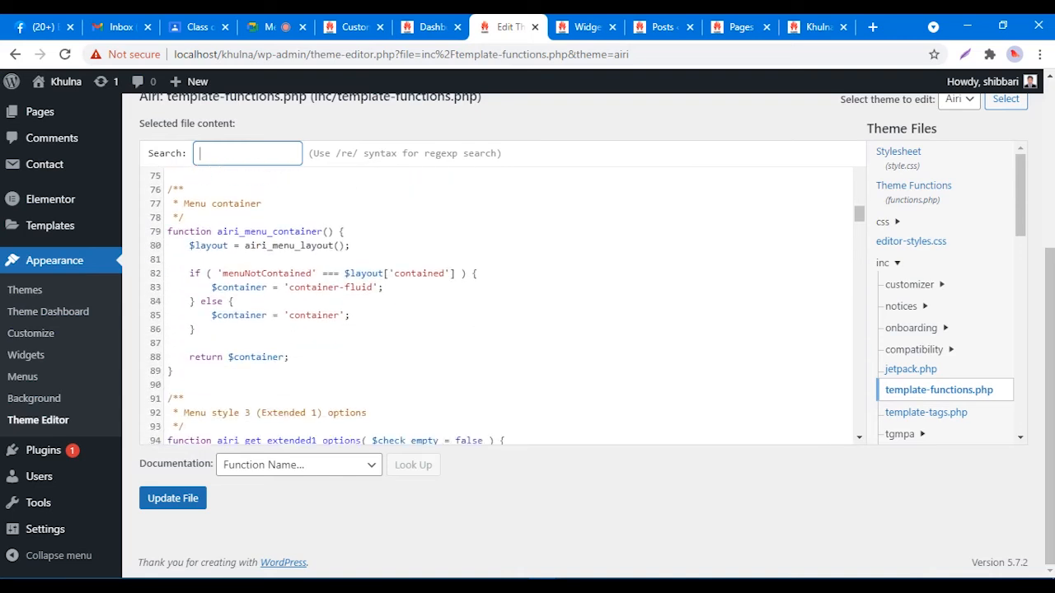
scroll(839, 443, down, 4)
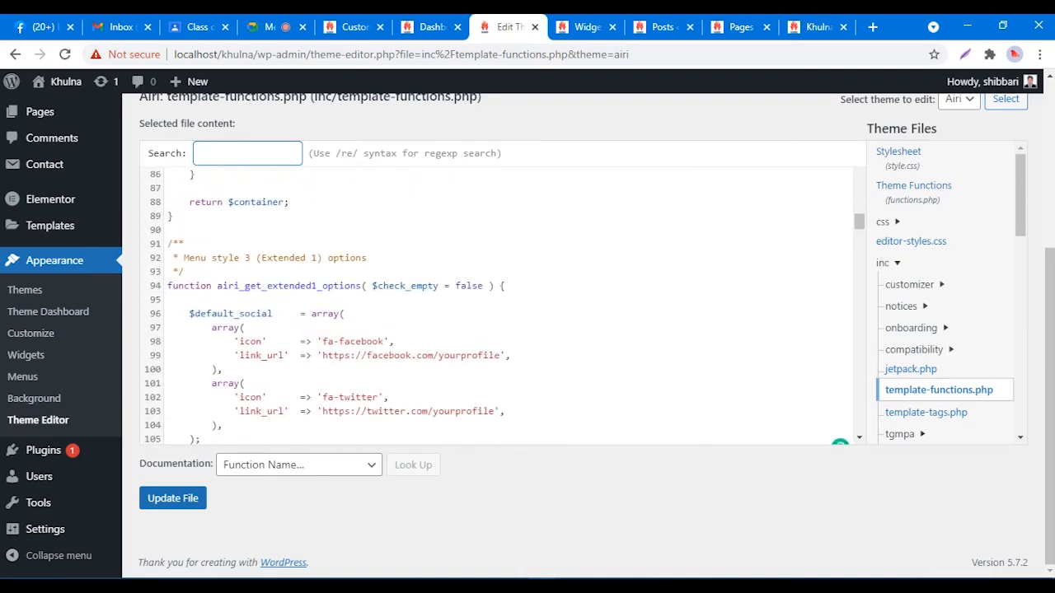
scroll(839, 443, down, 4)
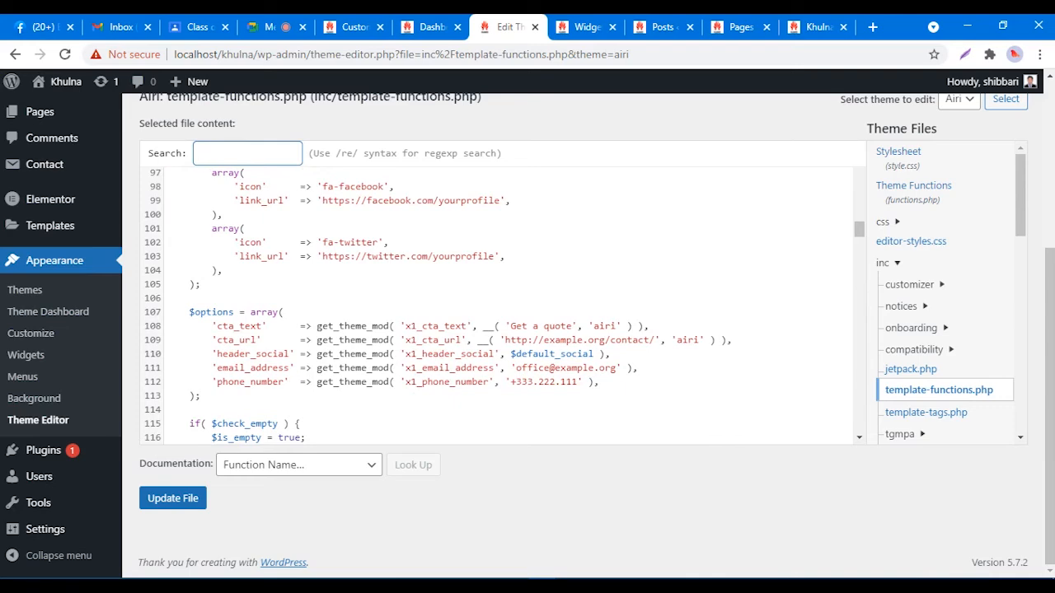
scroll(501, 305, down, 12)
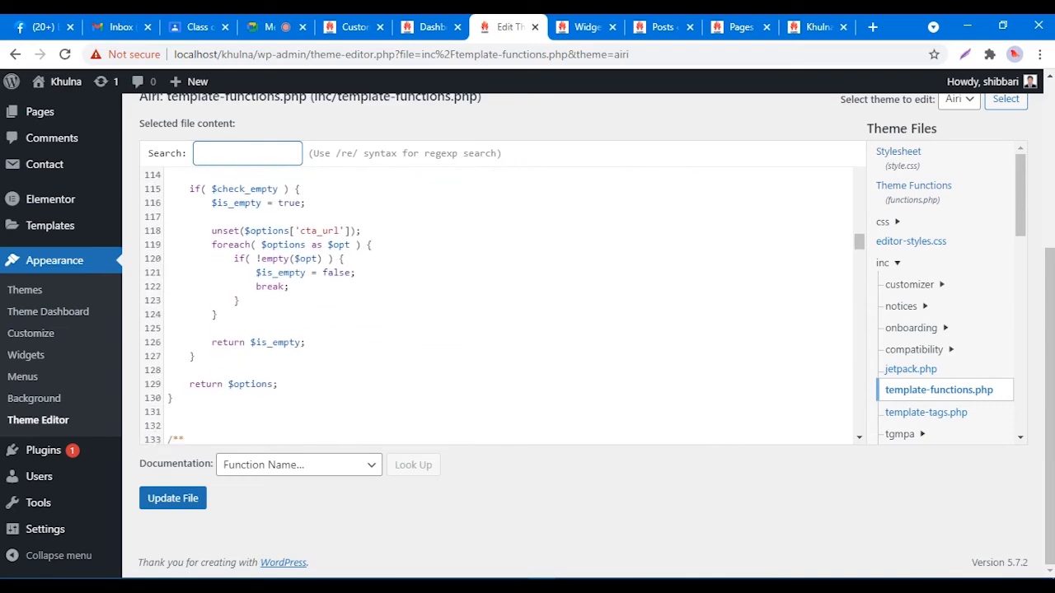
scroll(505, 305, up, 10)
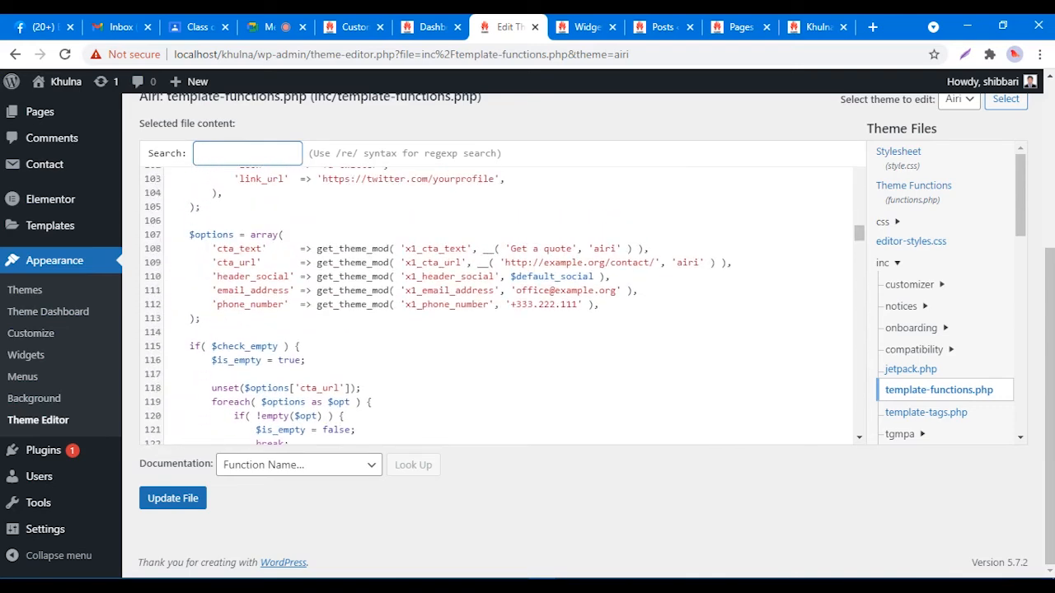
scroll(508, 304, down, 9)
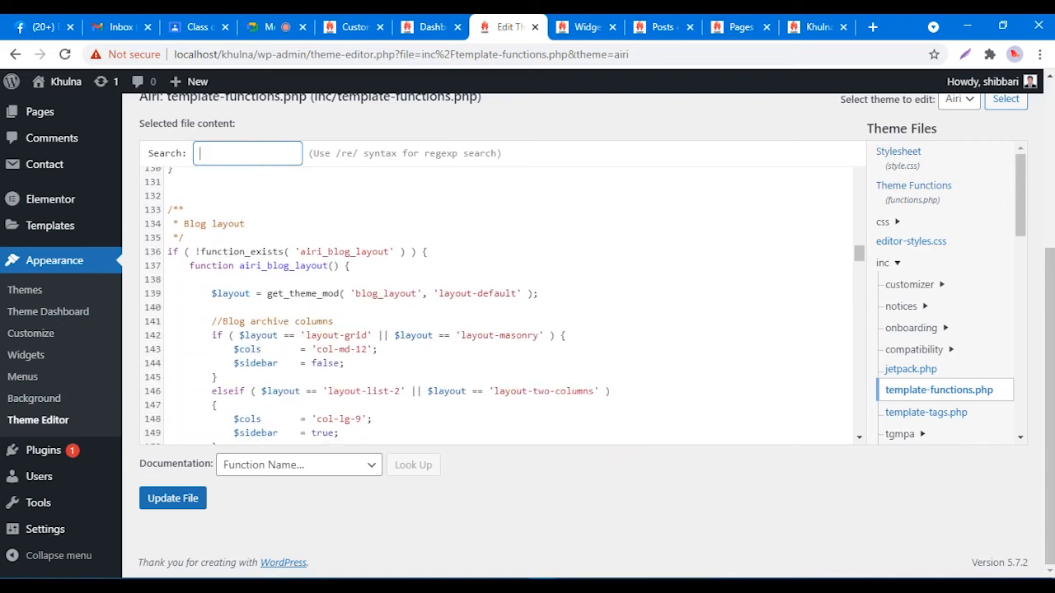
scroll(501, 305, down, 9)
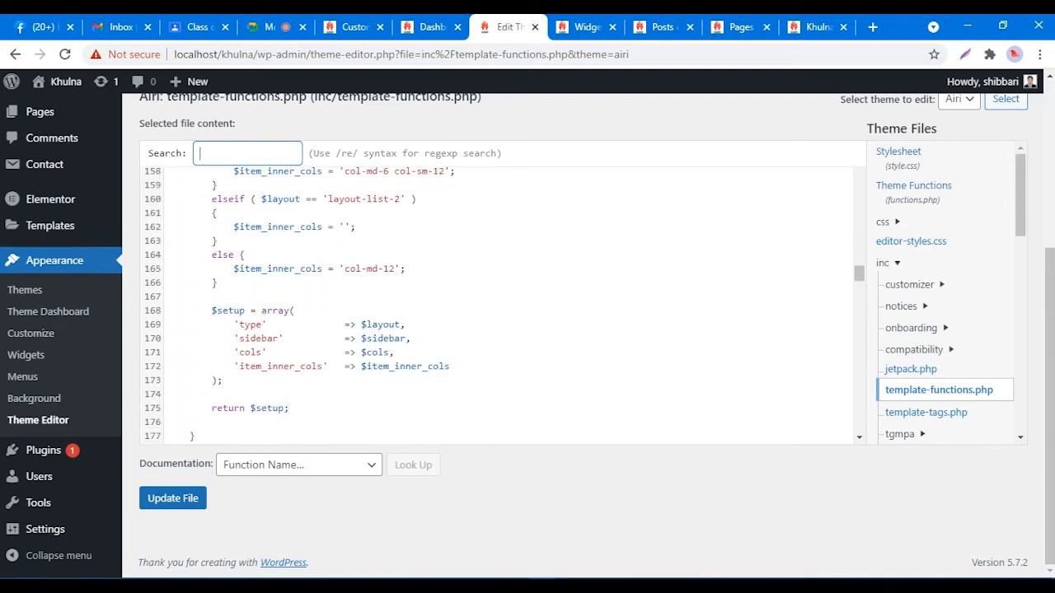
scroll(501, 305, down, 7)
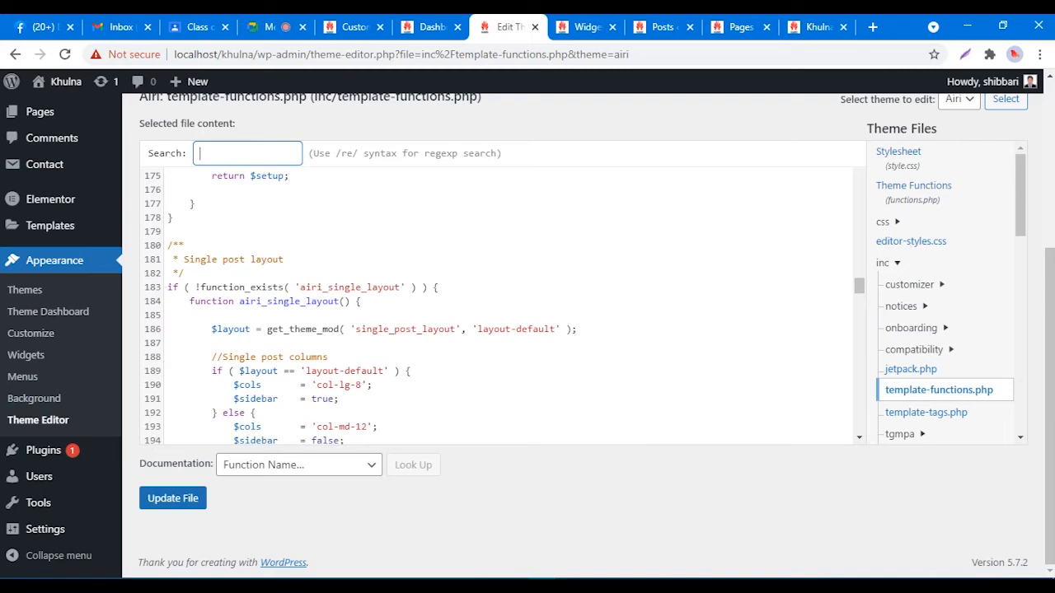
scroll(501, 305, down, 9)
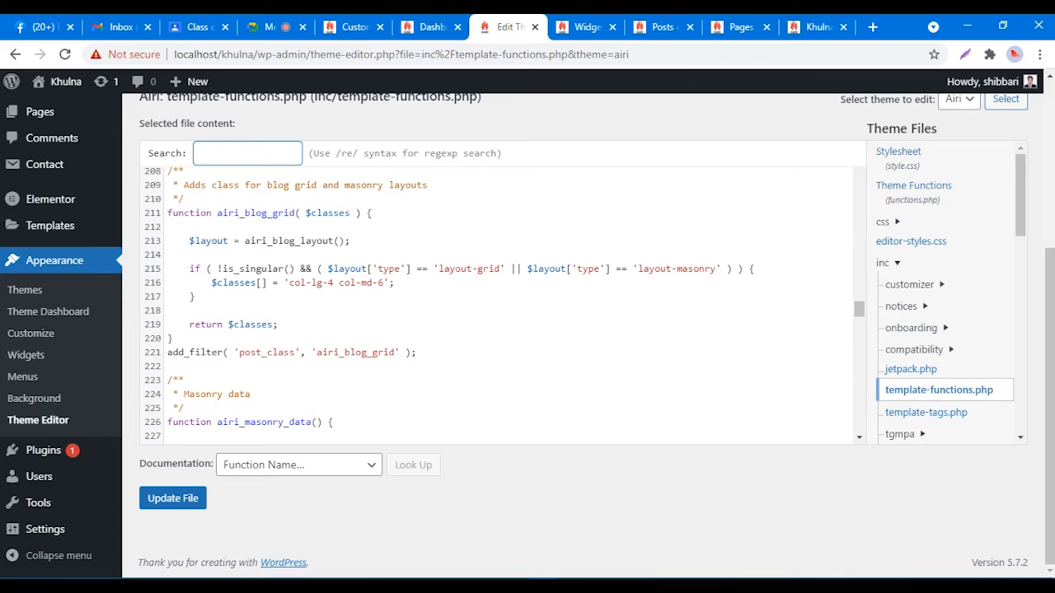
scroll(505, 305, down, 9)
scroll(505, 305, up, 2)
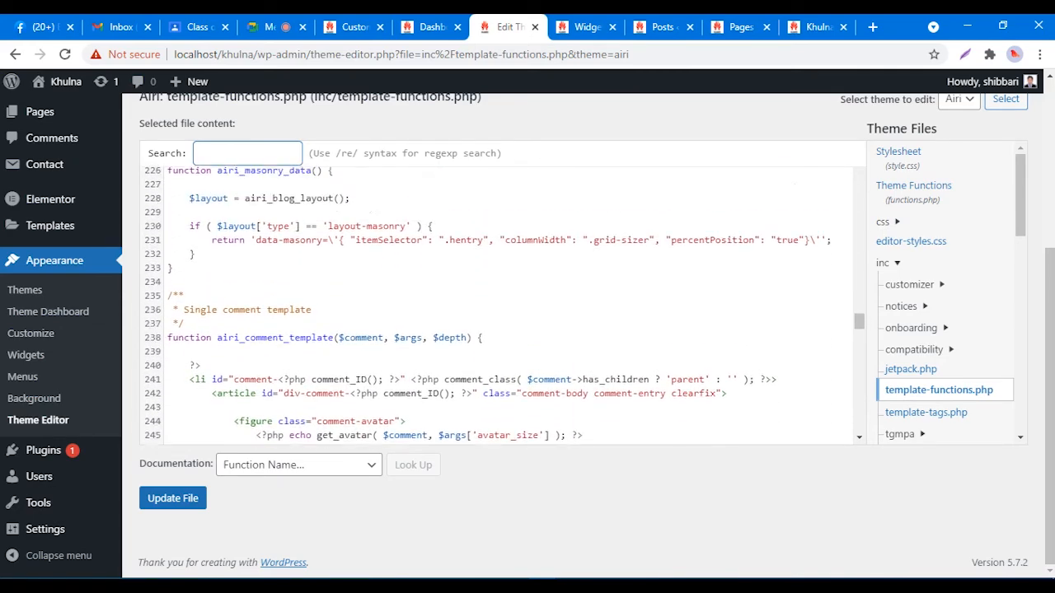
scroll(505, 305, up, 1)
scroll(501, 305, down, 8)
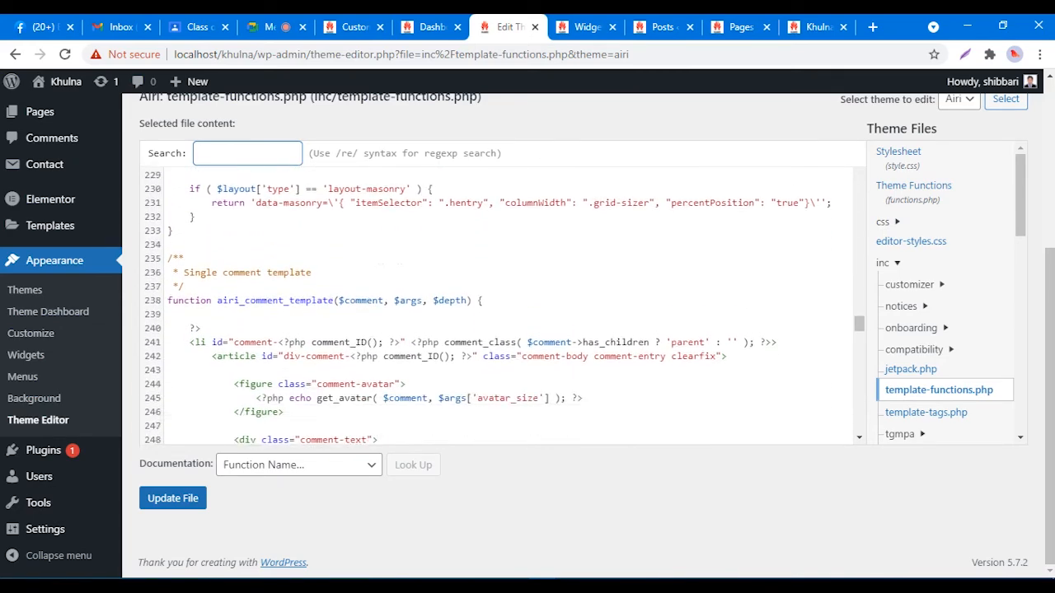
scroll(505, 305, down, 3)
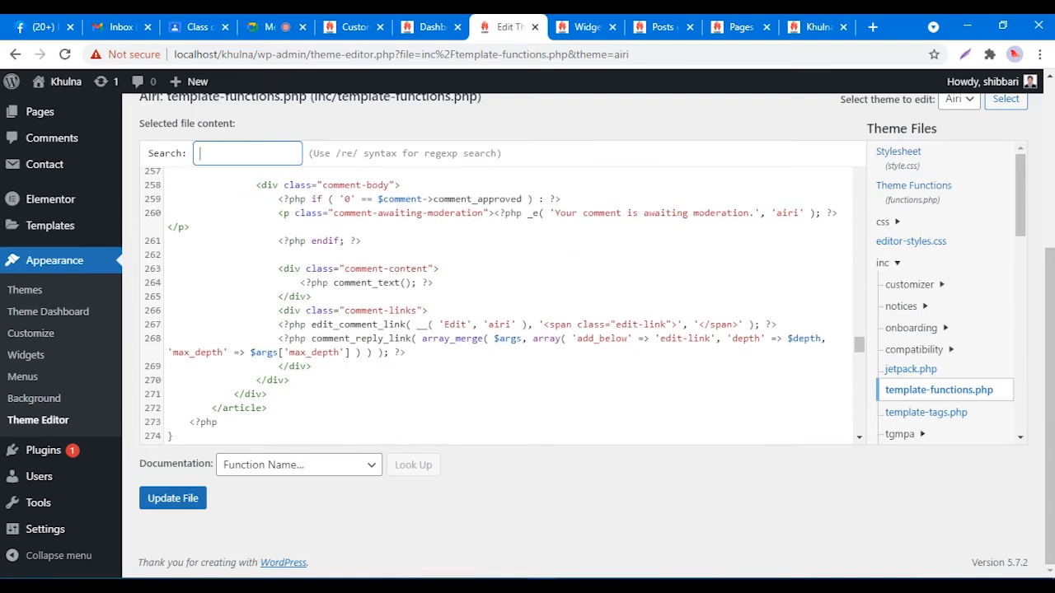
scroll(505, 305, down, 6)
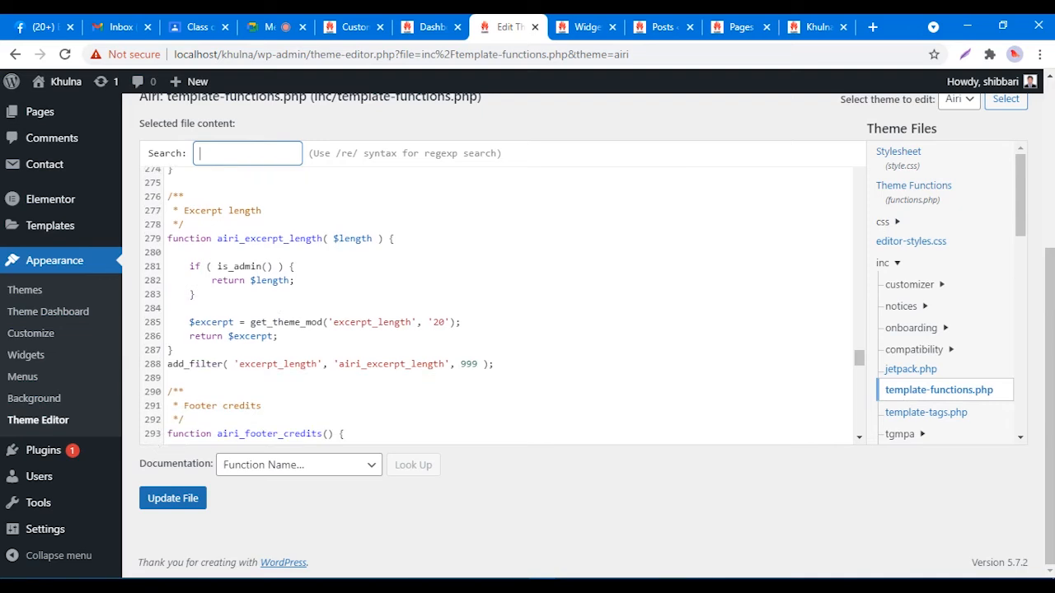
scroll(505, 305, down, 3)
scroll(505, 305, down, 6)
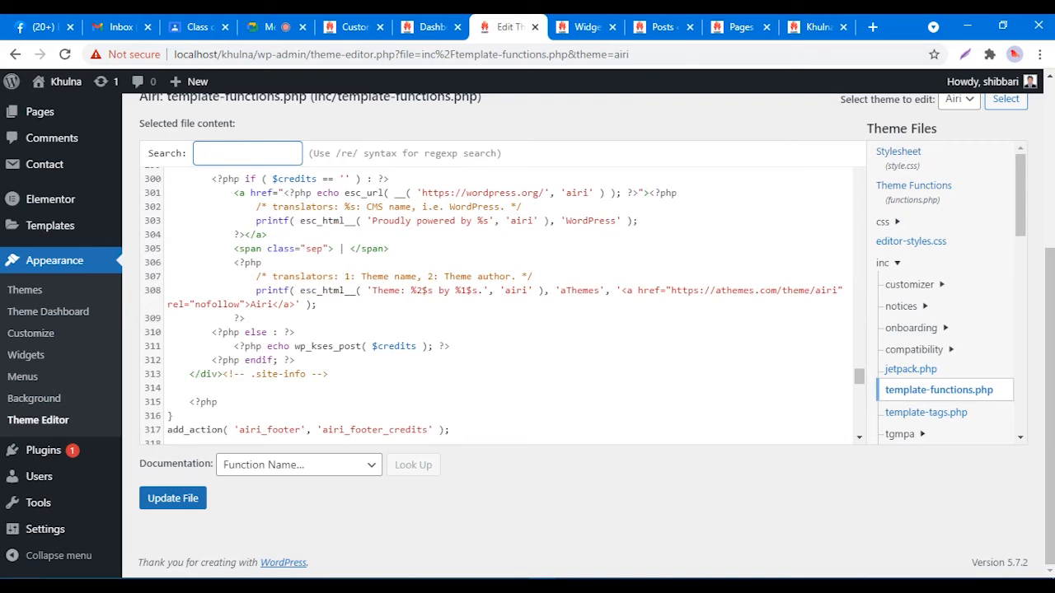
drag(371, 221, 471, 221)
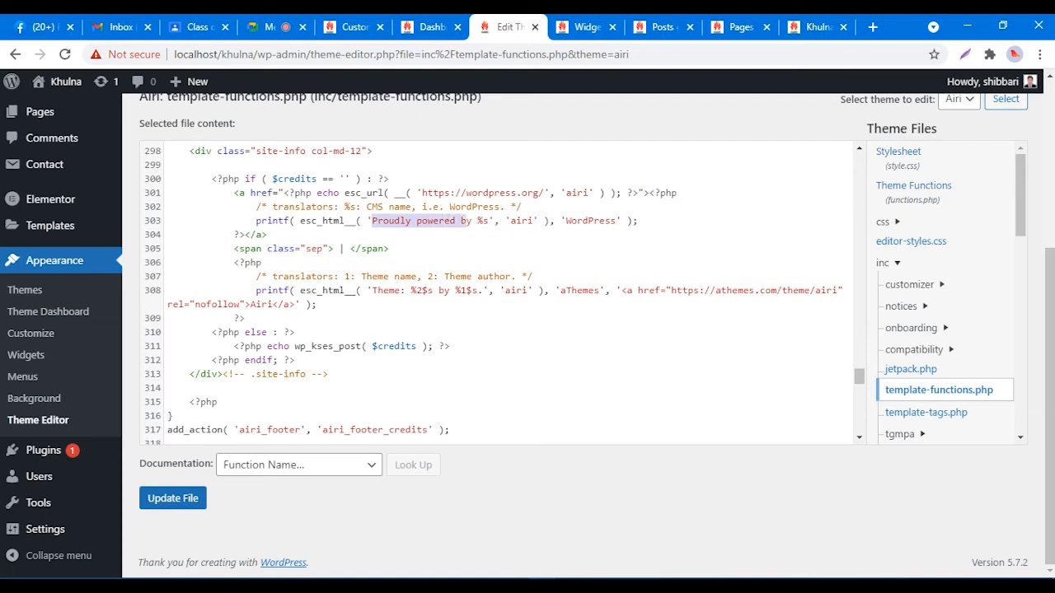
Step: On line 303, replace 'WordPress' with 'Khulna' in the powered-by credit
click(433, 221)
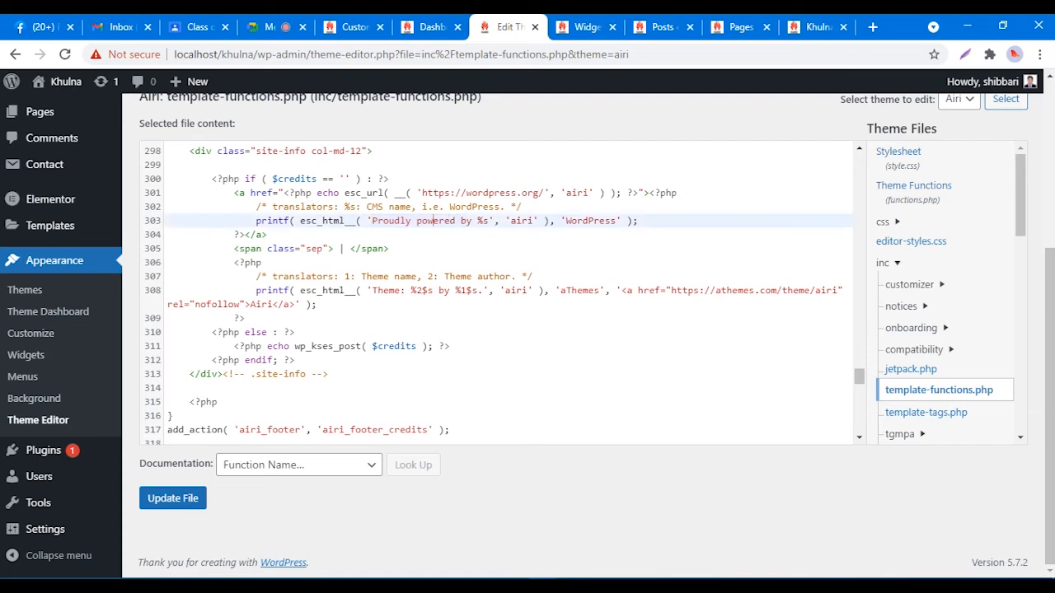
drag(534, 221, 510, 221)
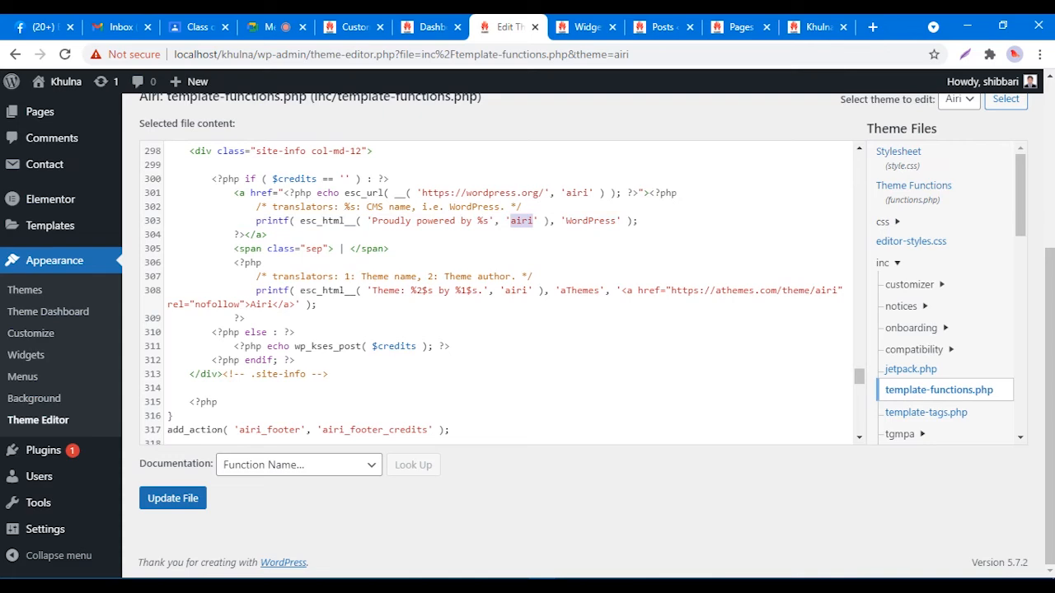
scroll(494, 292, up, 2)
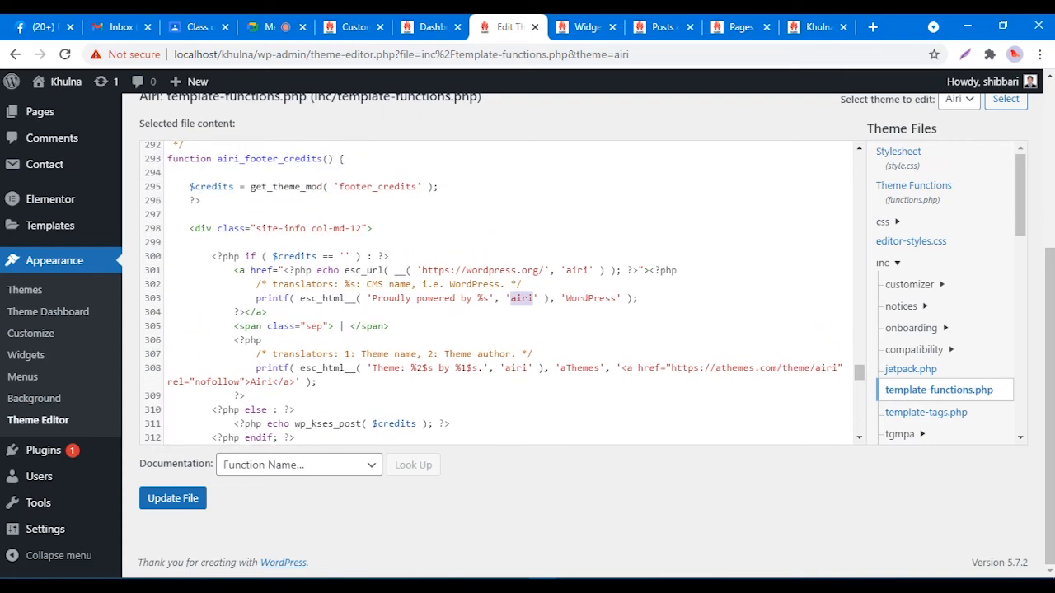
scroll(503, 292, down, 3)
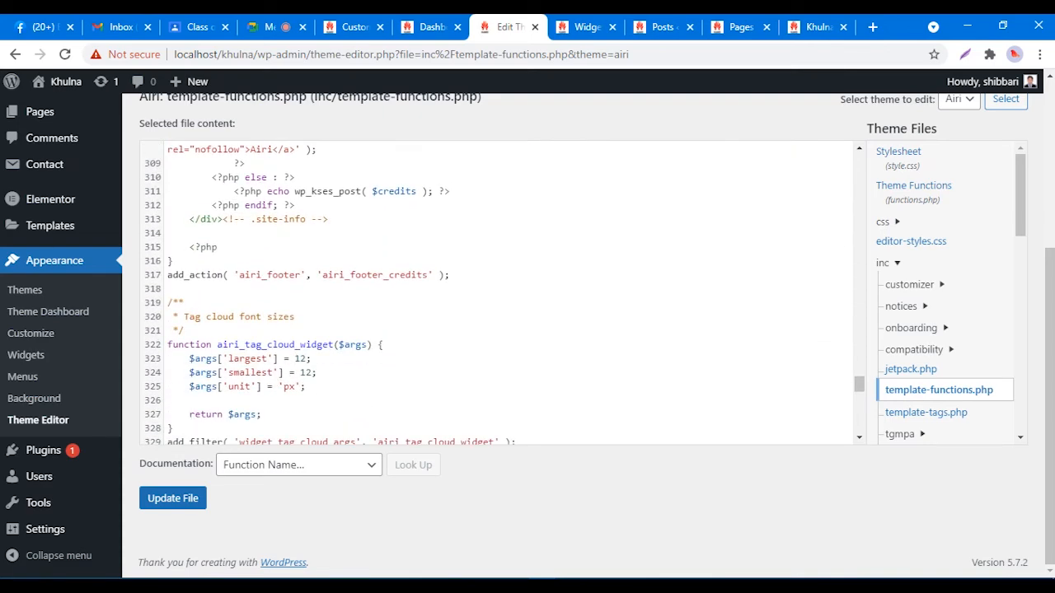
scroll(503, 293, up, 3)
scroll(499, 292, down, 2)
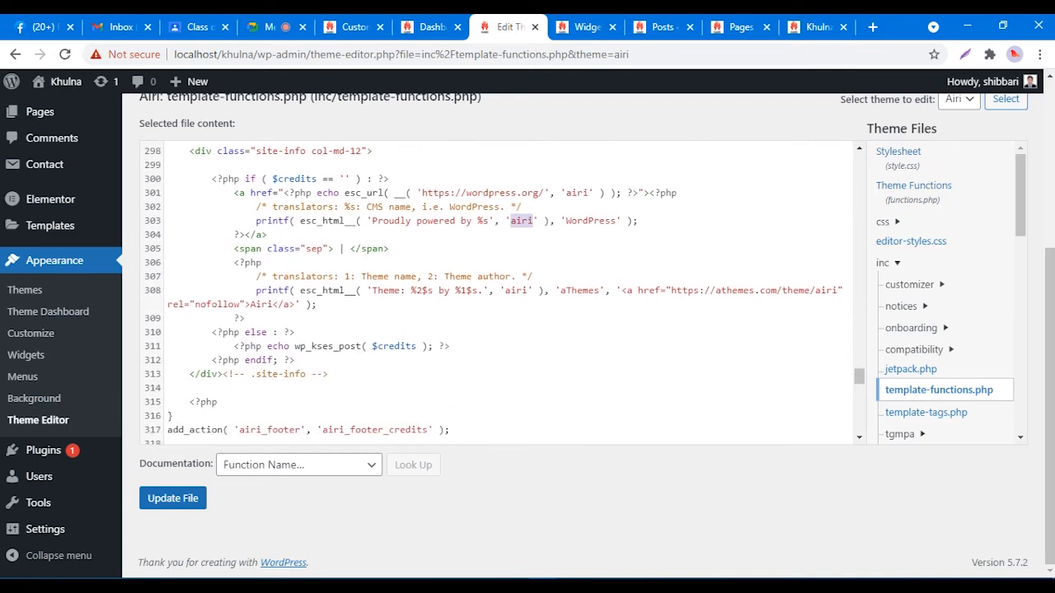
click(521, 221)
click(506, 220)
drag(510, 221, 534, 220)
drag(617, 221, 565, 221)
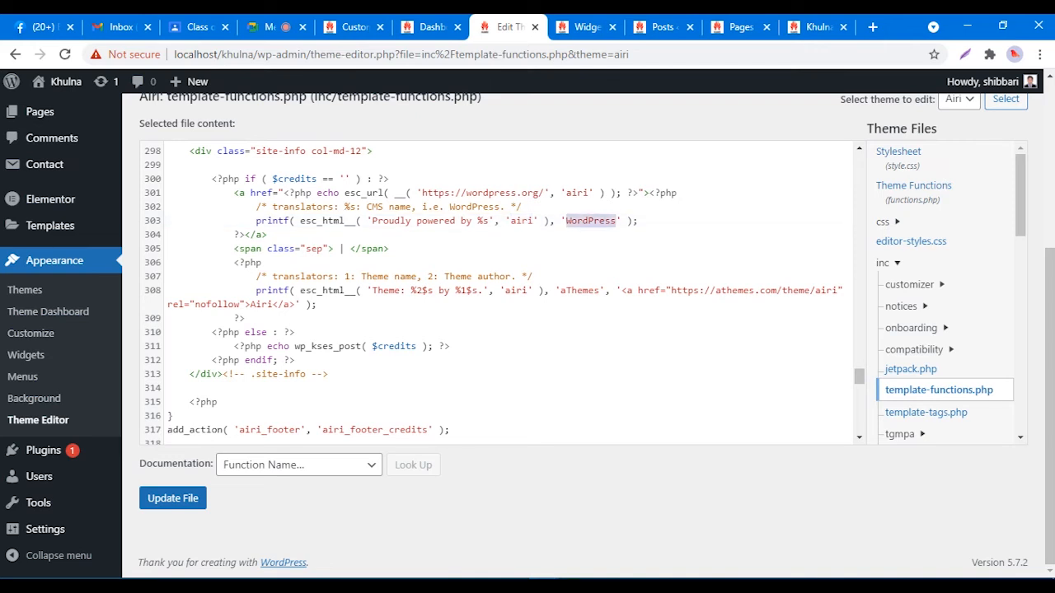
text(Khulna)
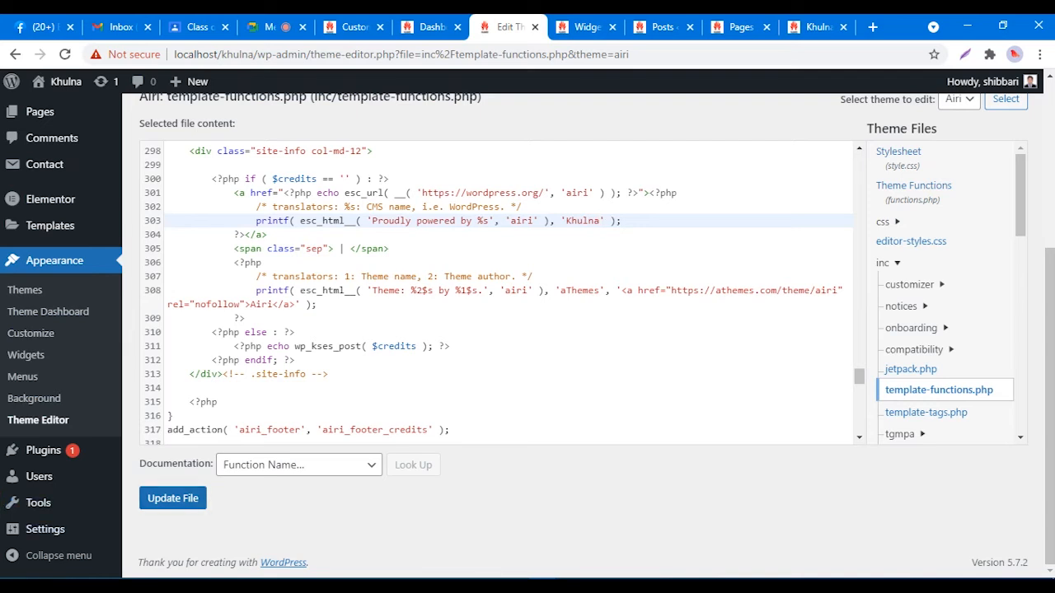
Step: Save template-functions.php and confirm the 'File edited successfully' notice
key(shift+Left)
key(shift+Left)
key(shift+Left)
key(shift+Left)
key(shift+Left)
key(shift+Left)
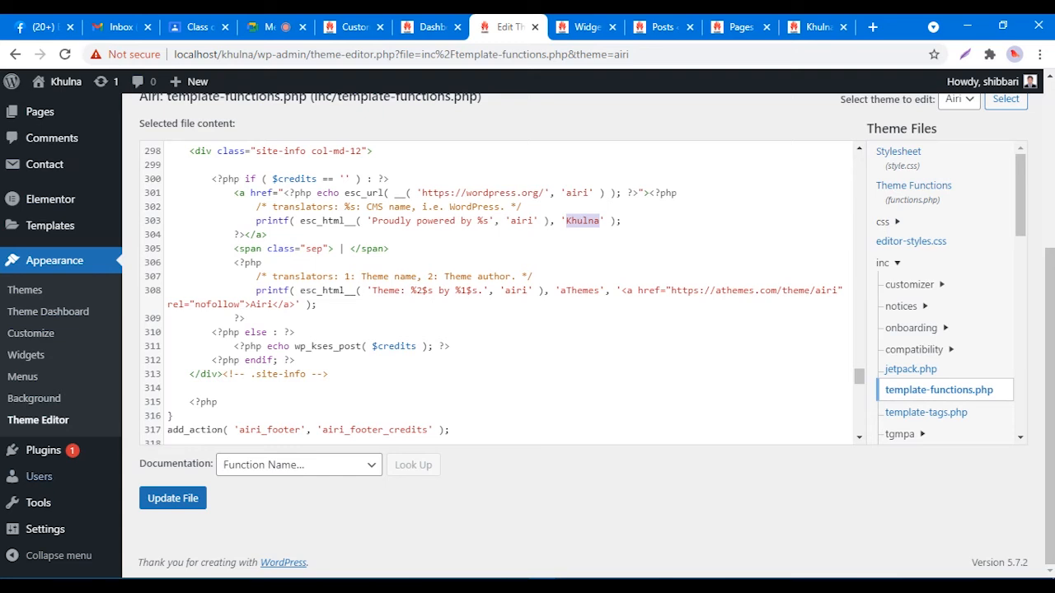
click(173, 499)
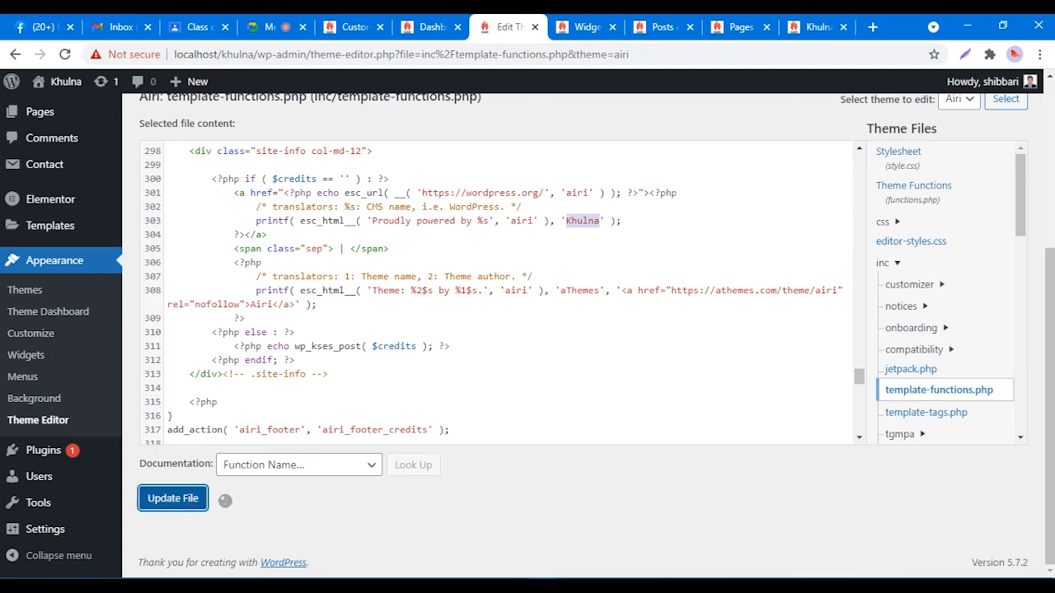
drag(153, 502, 258, 502)
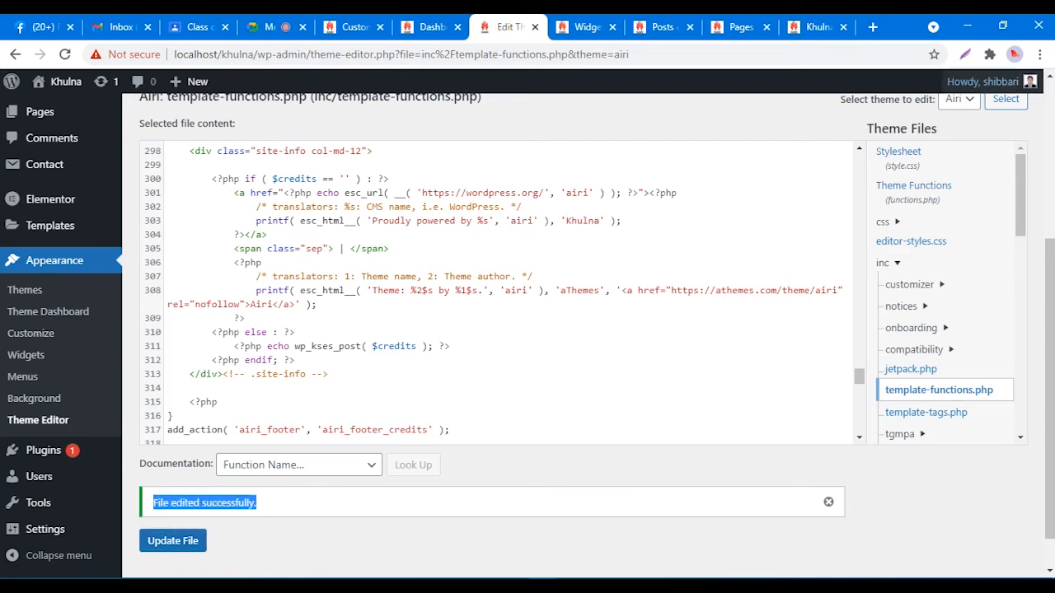
click(817, 28)
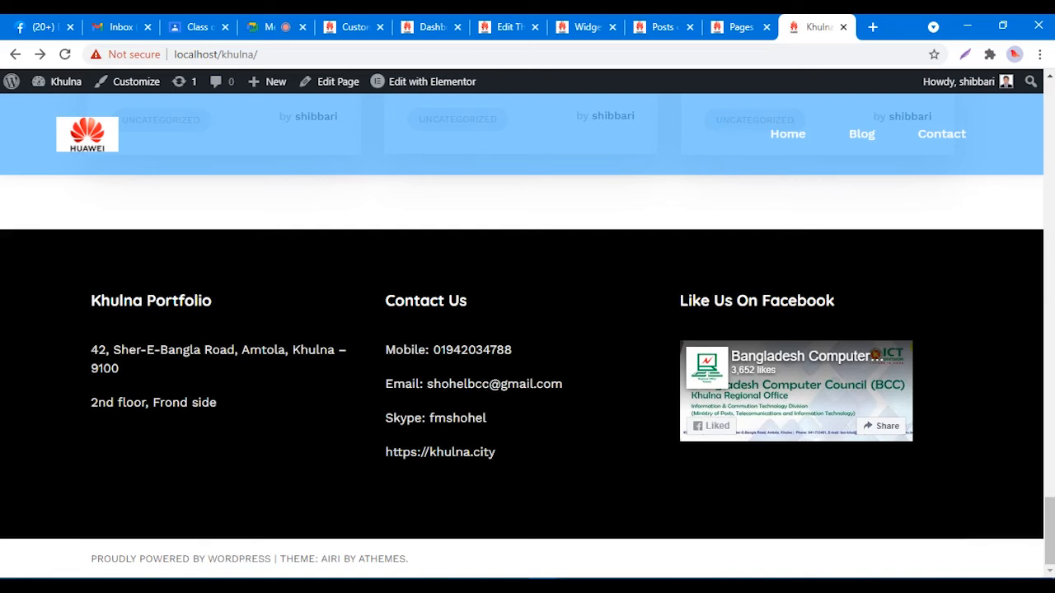
right_click(740, 189)
click(784, 234)
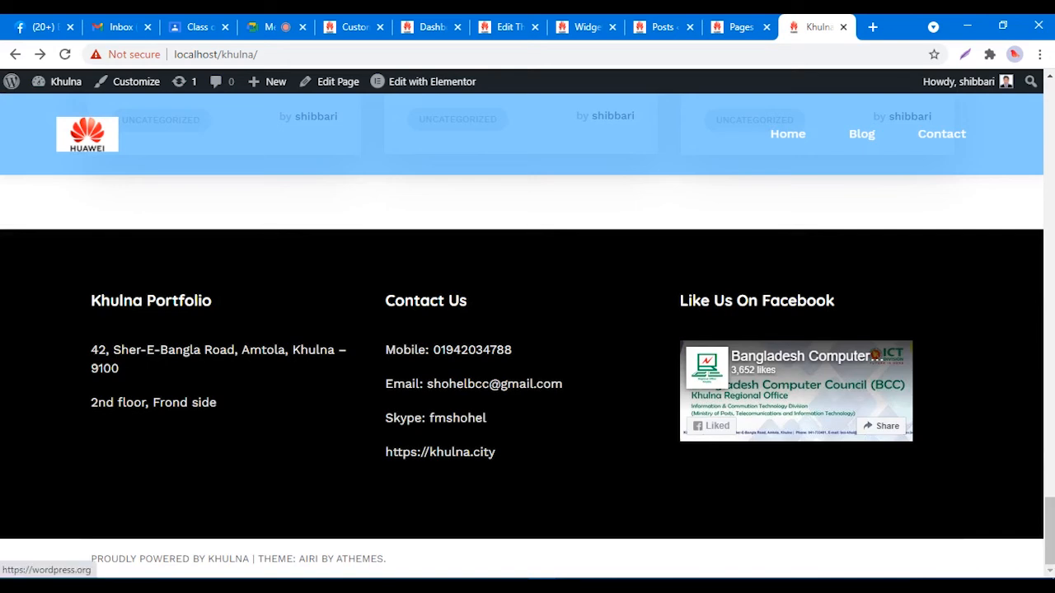
drag(249, 559, 208, 558)
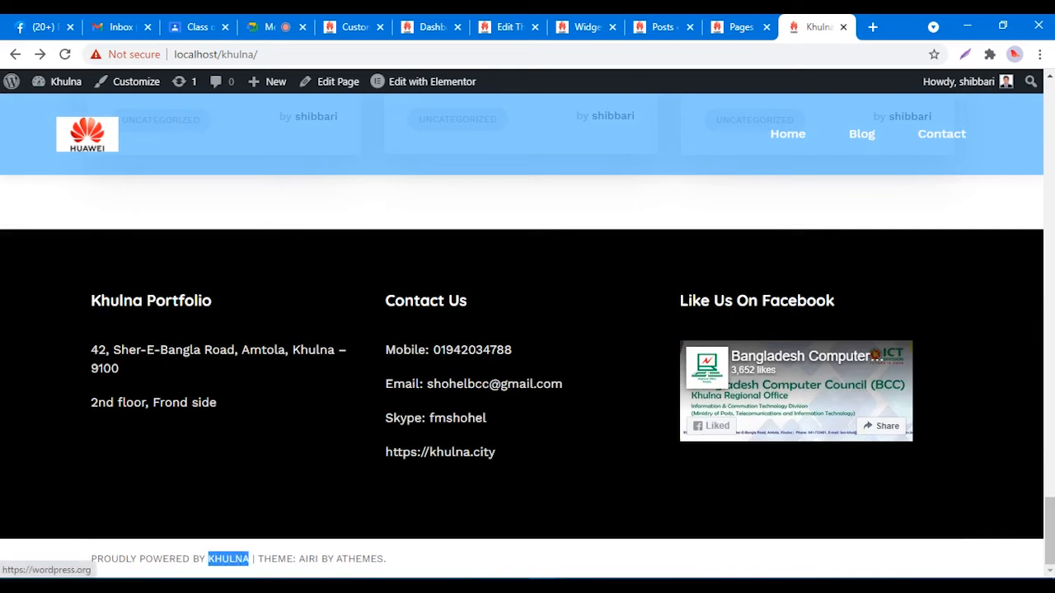
click(386, 558)
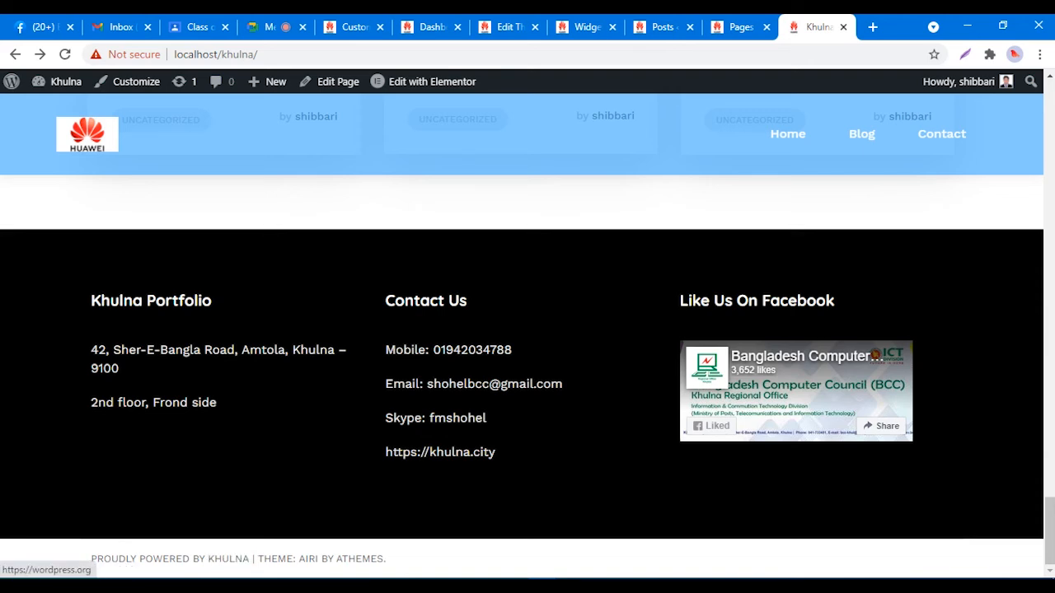
drag(249, 558, 213, 559)
click(272, 558)
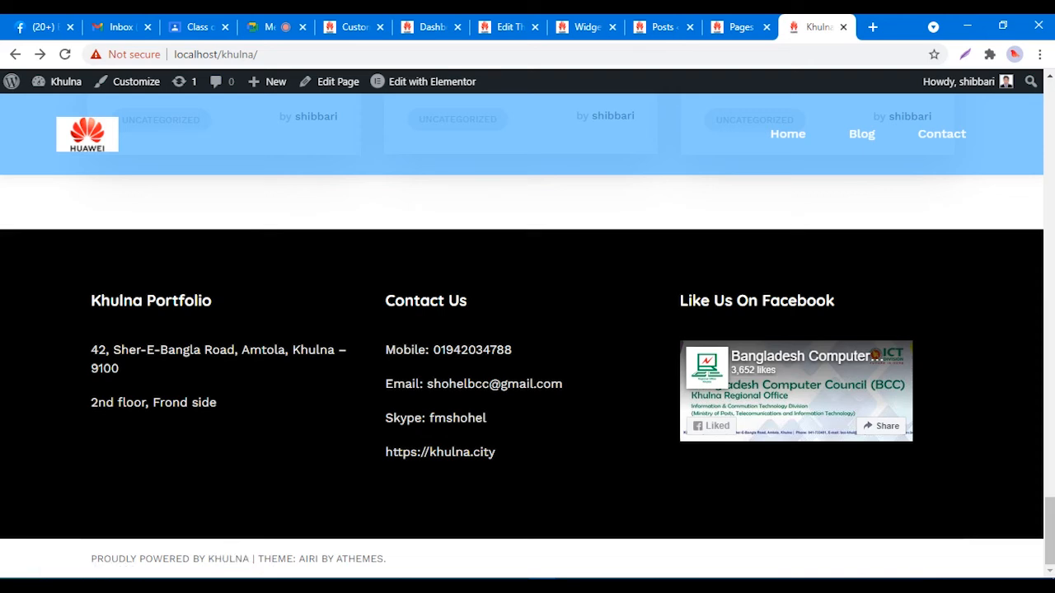
drag(386, 559, 264, 558)
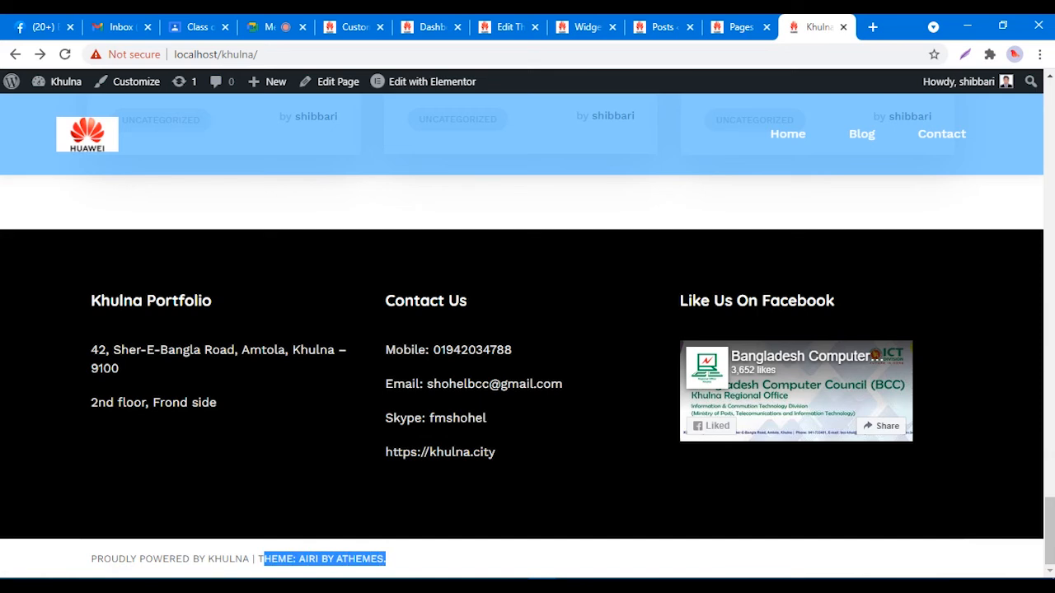
click(266, 559)
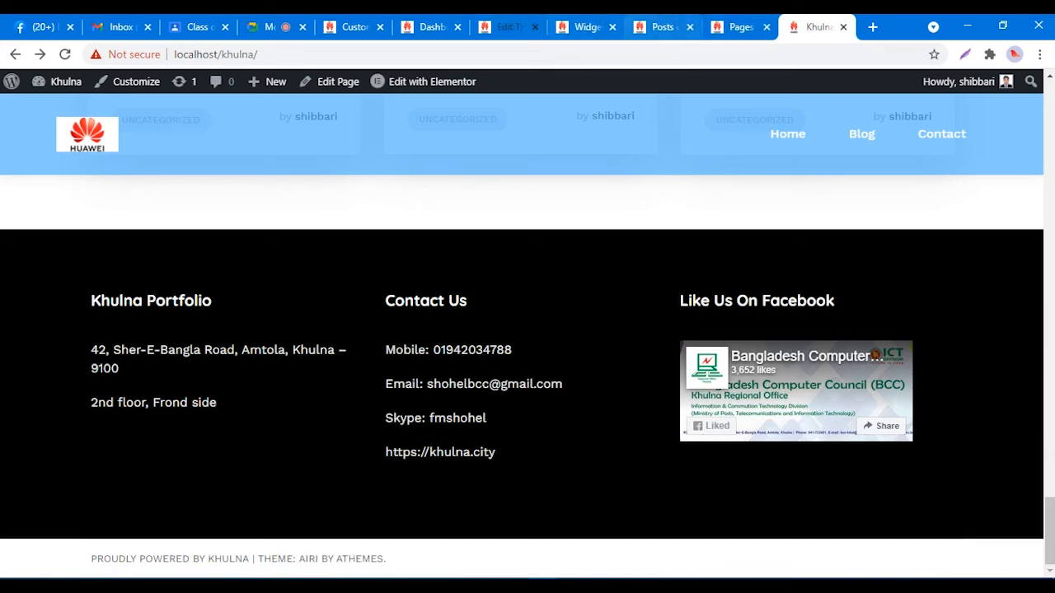
click(504, 27)
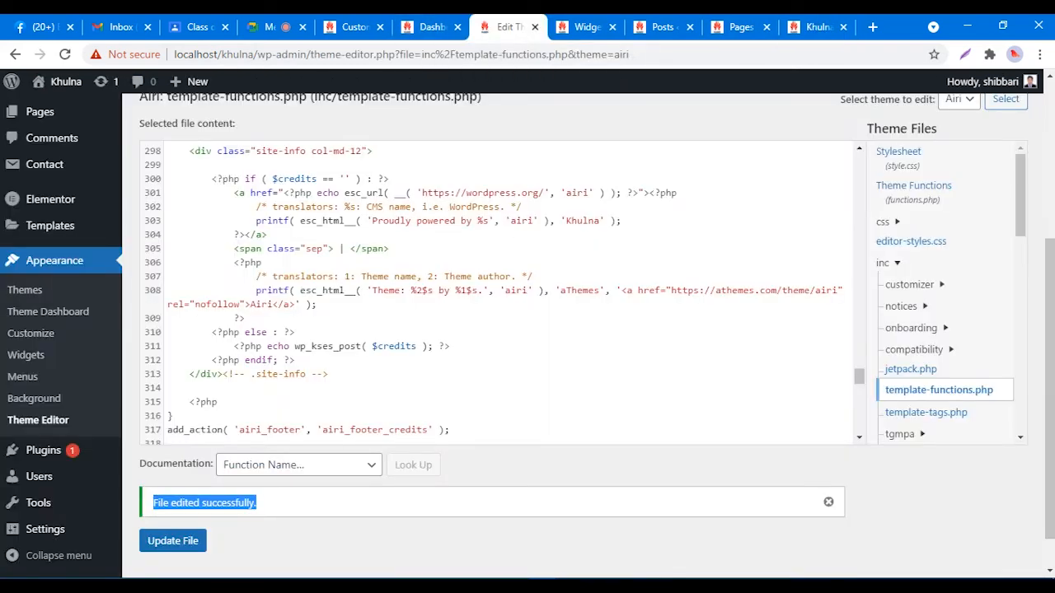
Step: On line 308, replace 'Airi' with 'Khulna' and 'aThemes' with the author's name, then save
drag(273, 304, 250, 304)
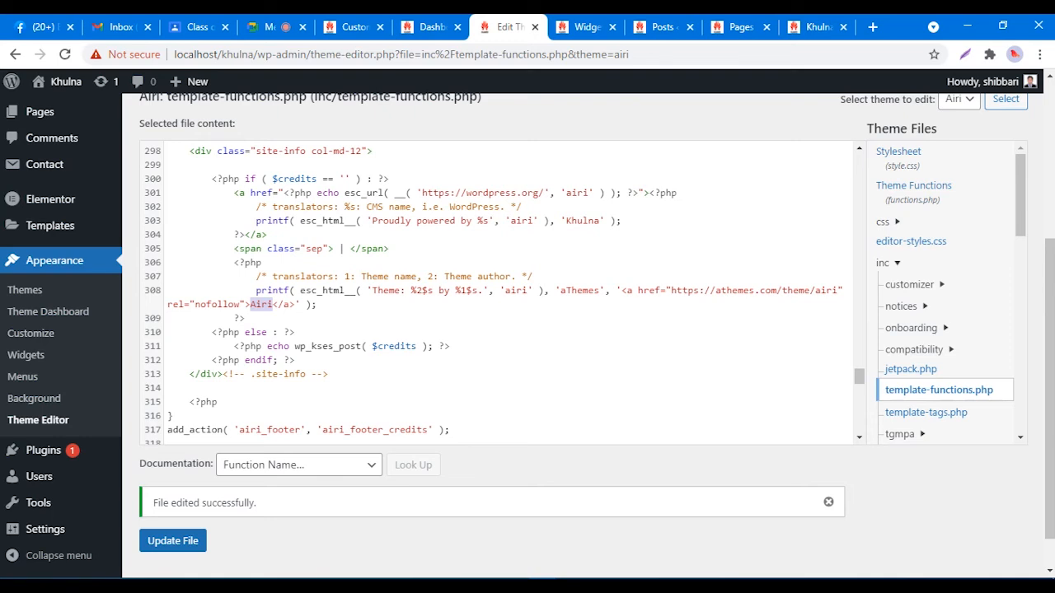
text(Khulna)
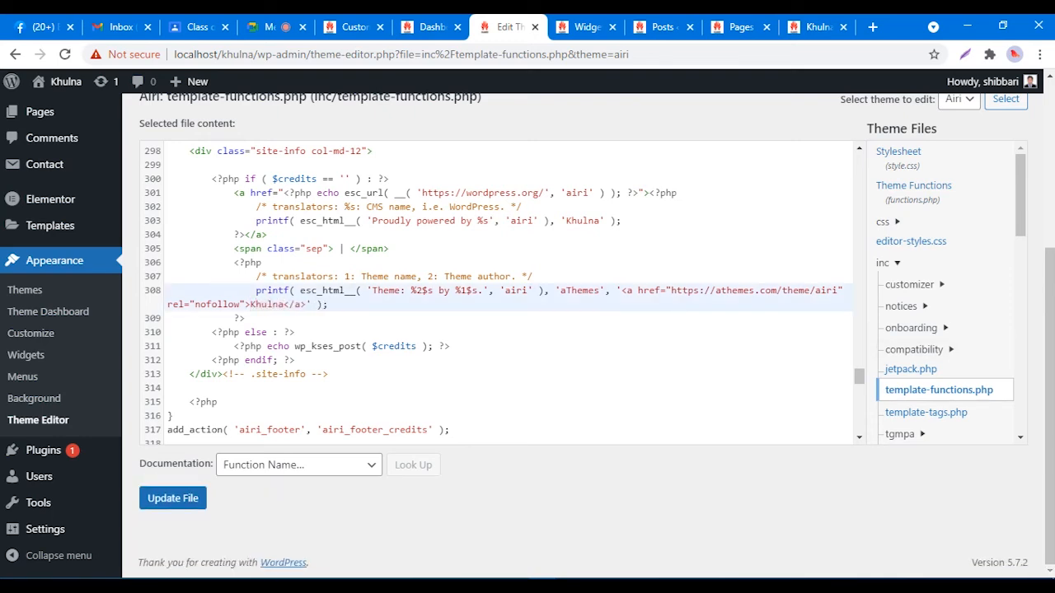
drag(599, 291, 561, 291)
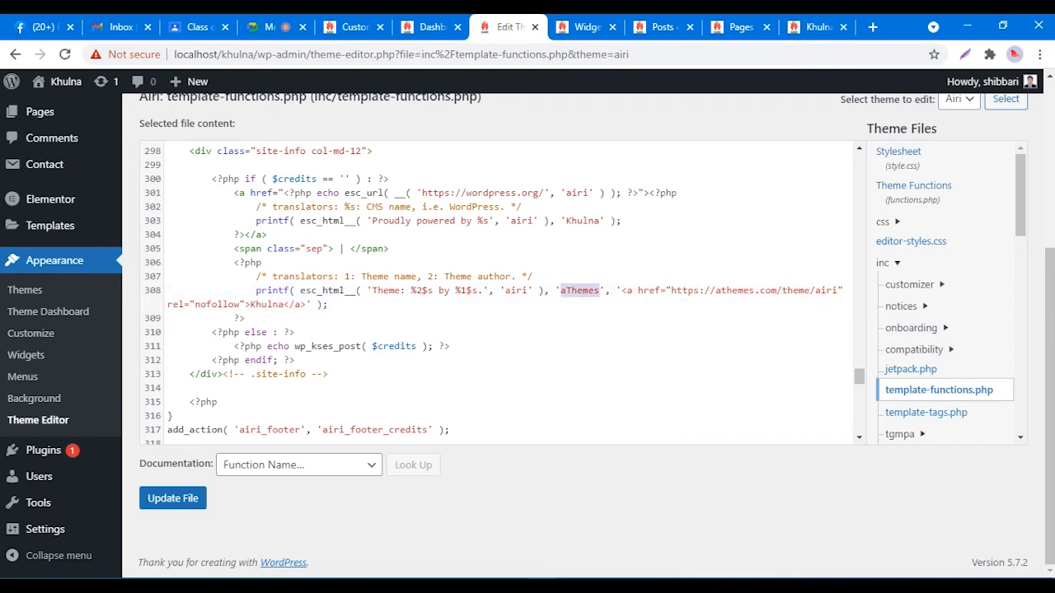
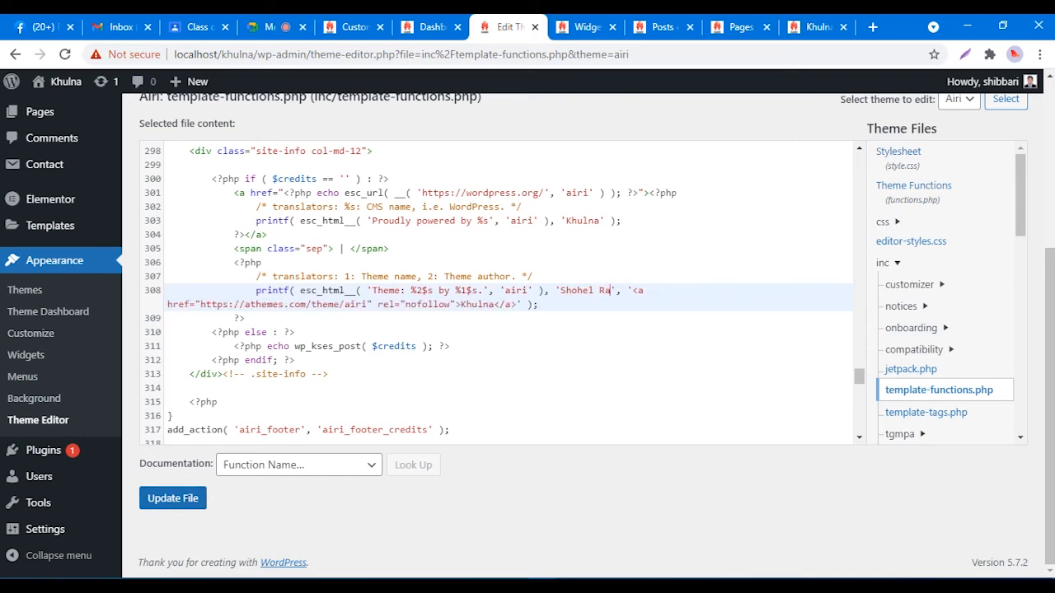
click(172, 498)
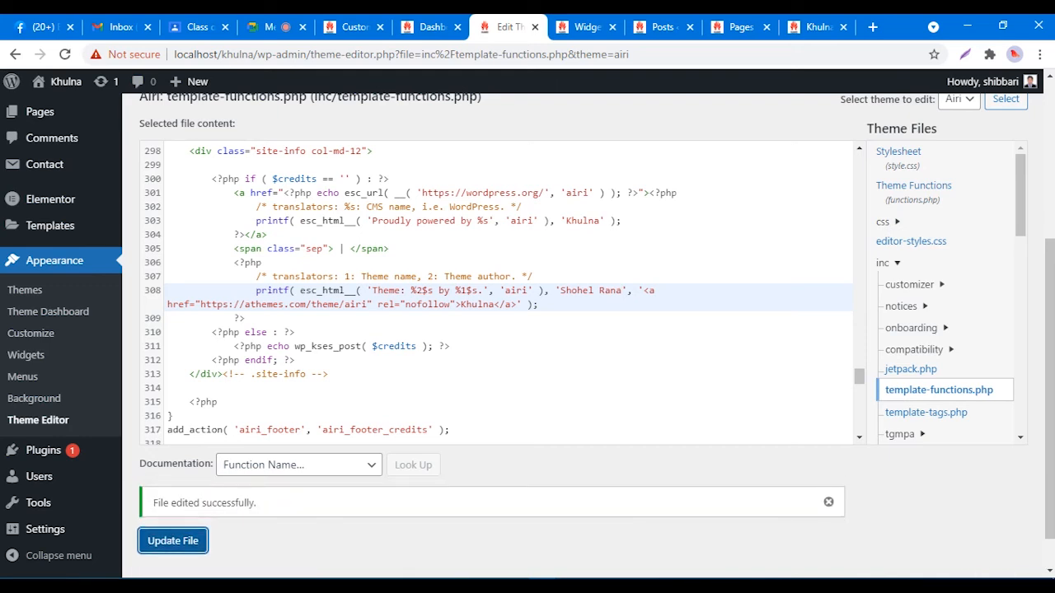
click(820, 24)
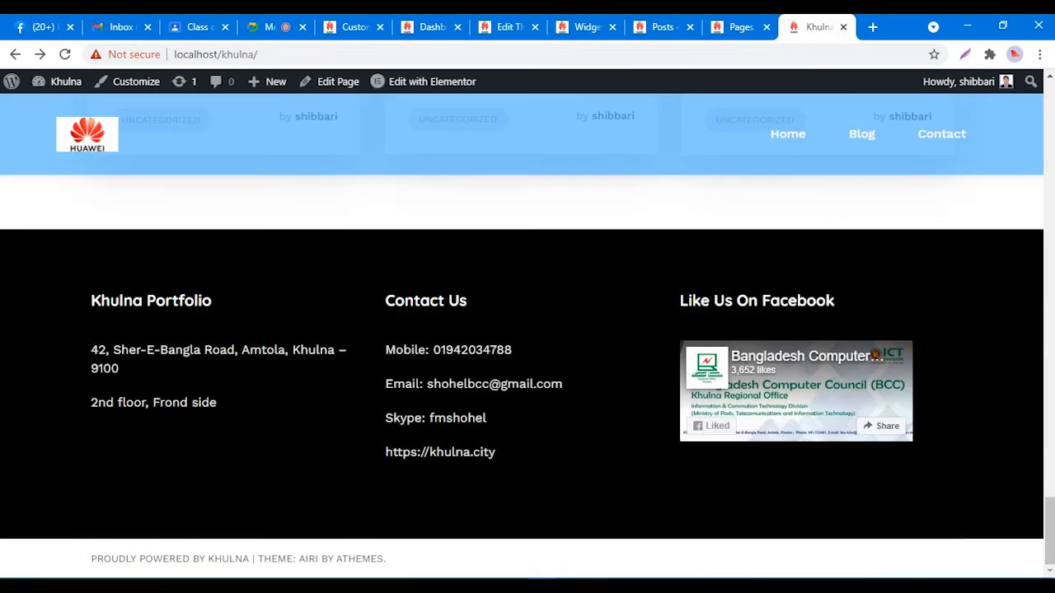
Step: Reload the live site and highlight the new 'Theme: Khulna' credit in the footer
right_click(653, 209)
click(696, 255)
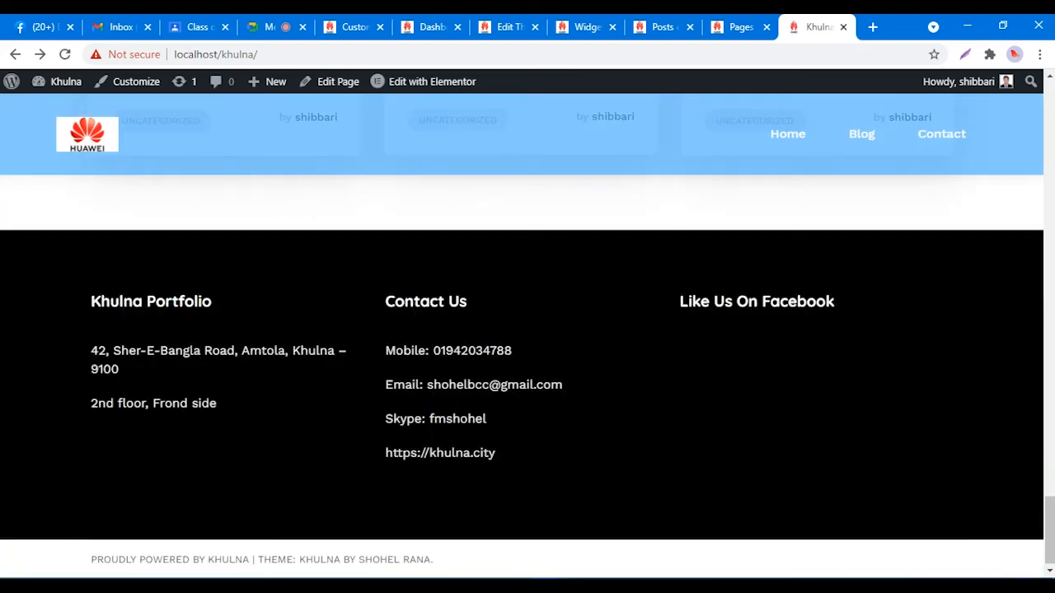
drag(434, 559, 298, 558)
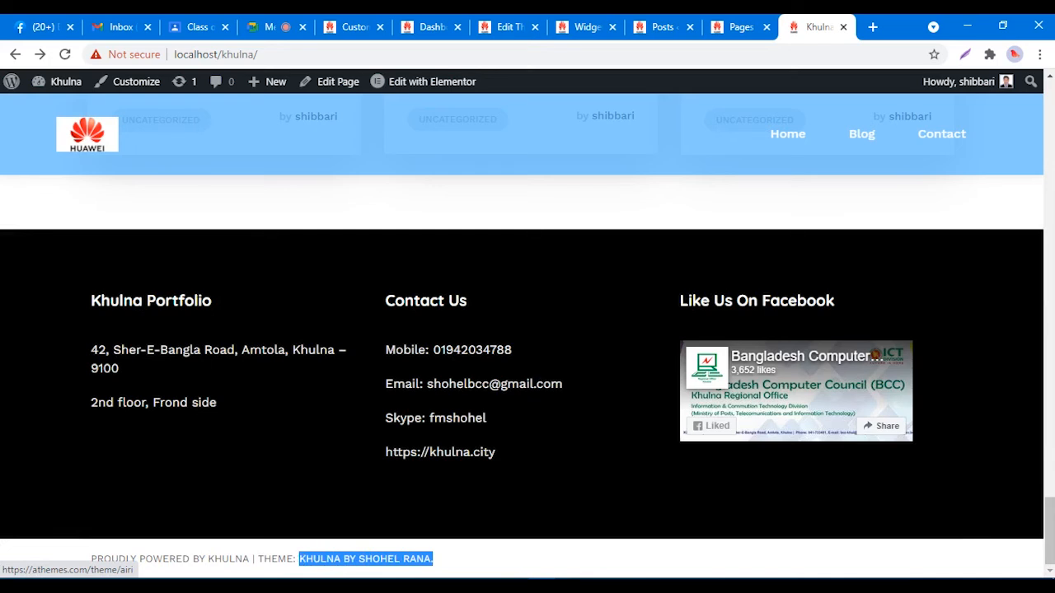
click(486, 519)
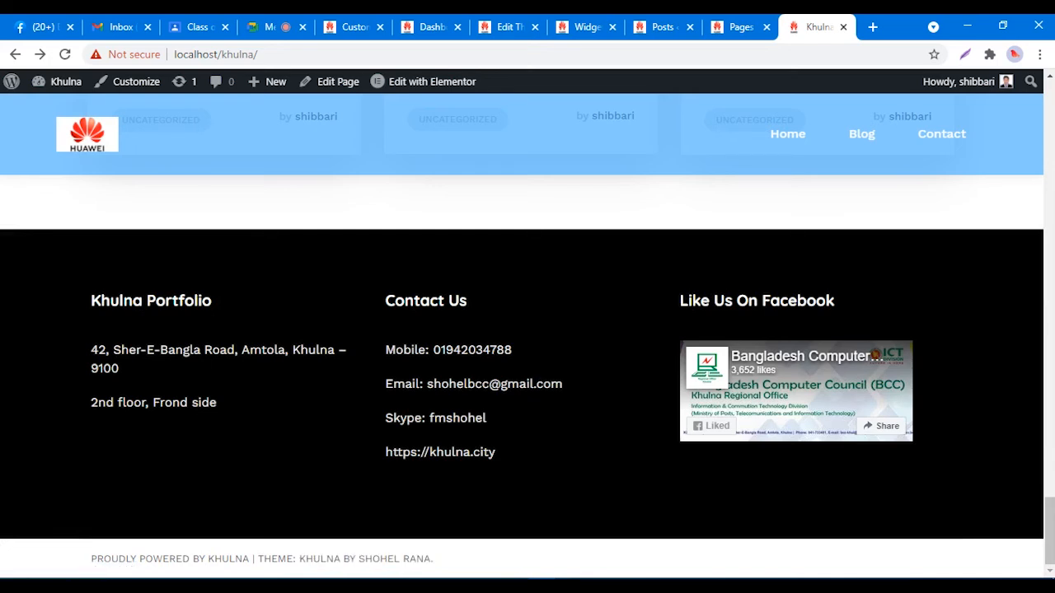
drag(434, 559, 286, 559)
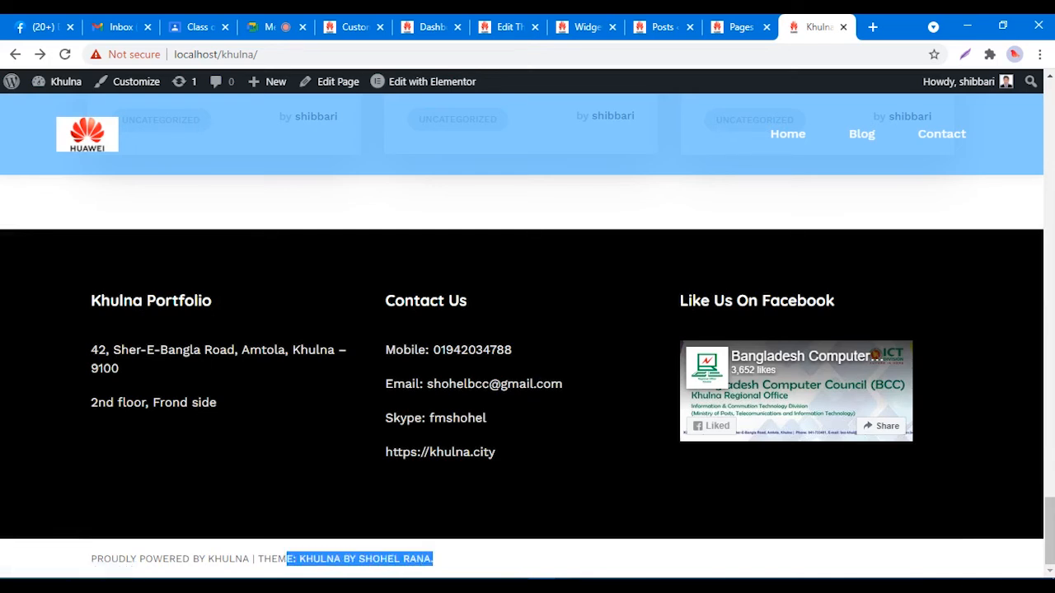
click(286, 560)
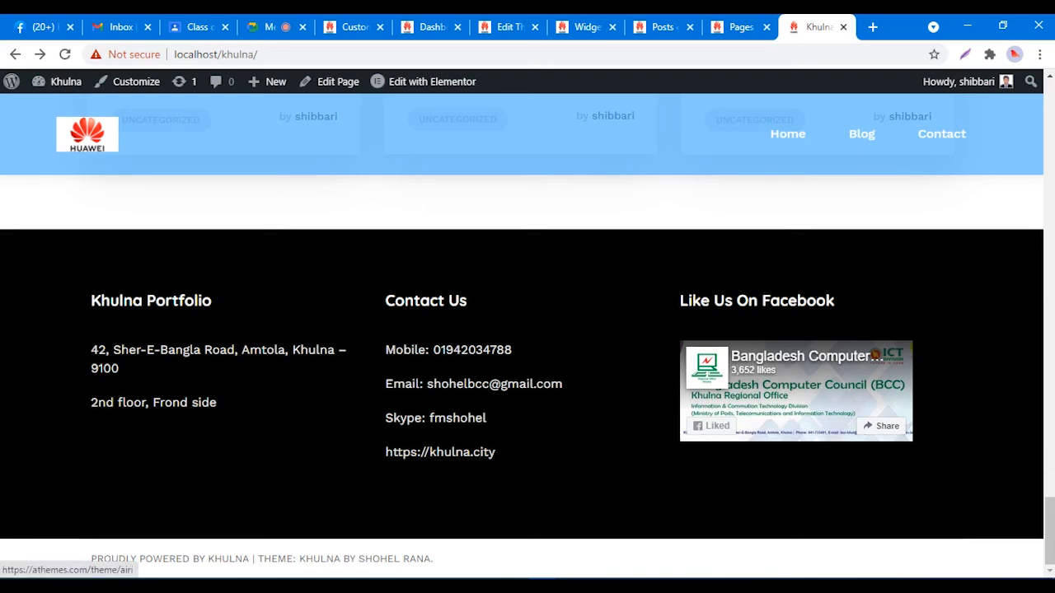
Step: Select the whole footer credit line and inspect it in DevTools
drag(435, 560, 90, 560)
click(82, 560)
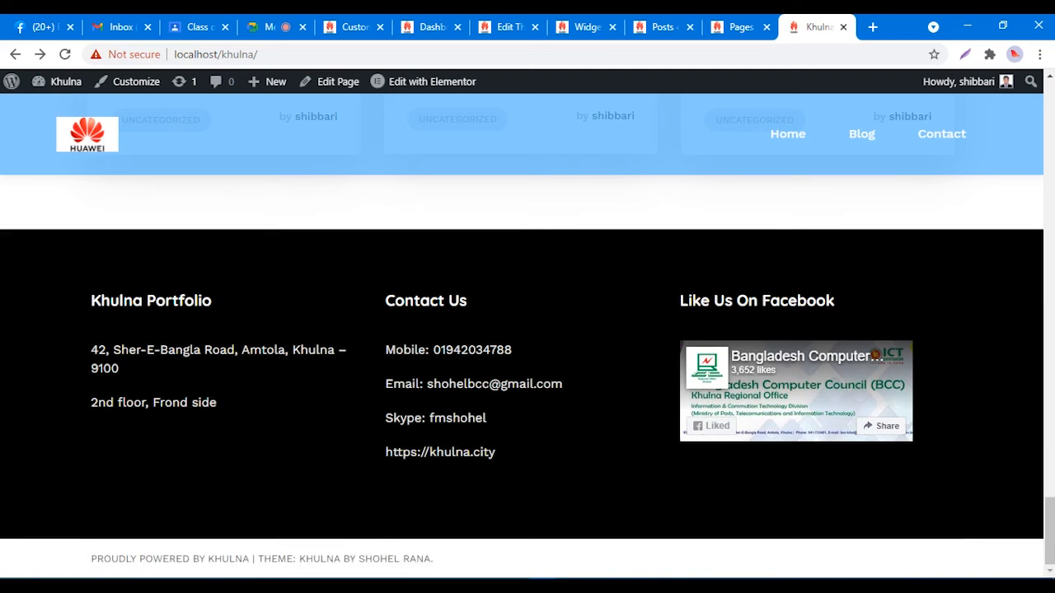
mouse_move(91, 559)
mouse_down()
mouse_move(433, 559)
mouse_move(86, 559)
mouse_up()
click(433, 559)
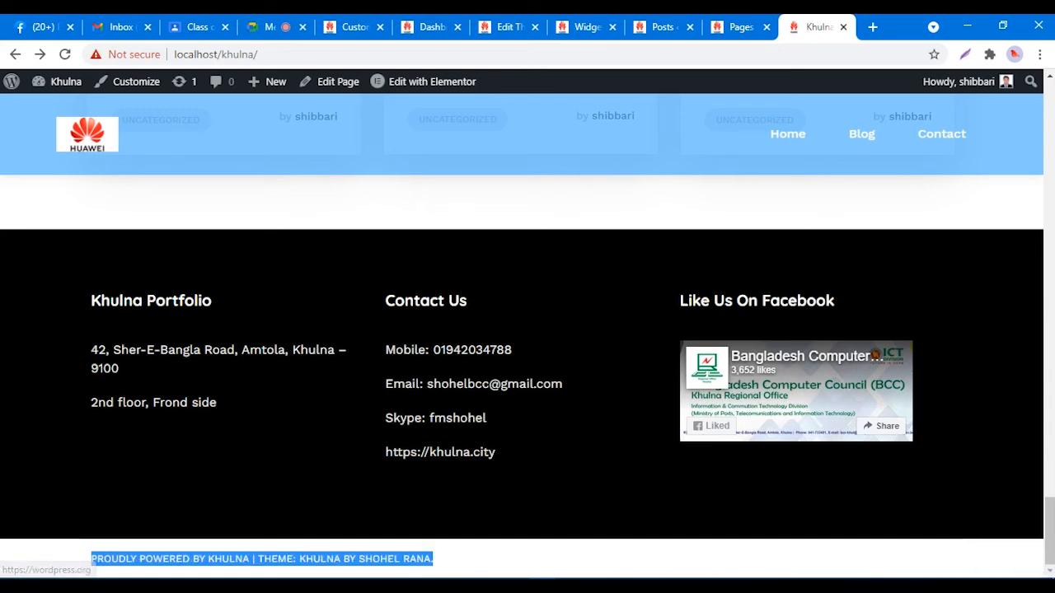
click(86, 559)
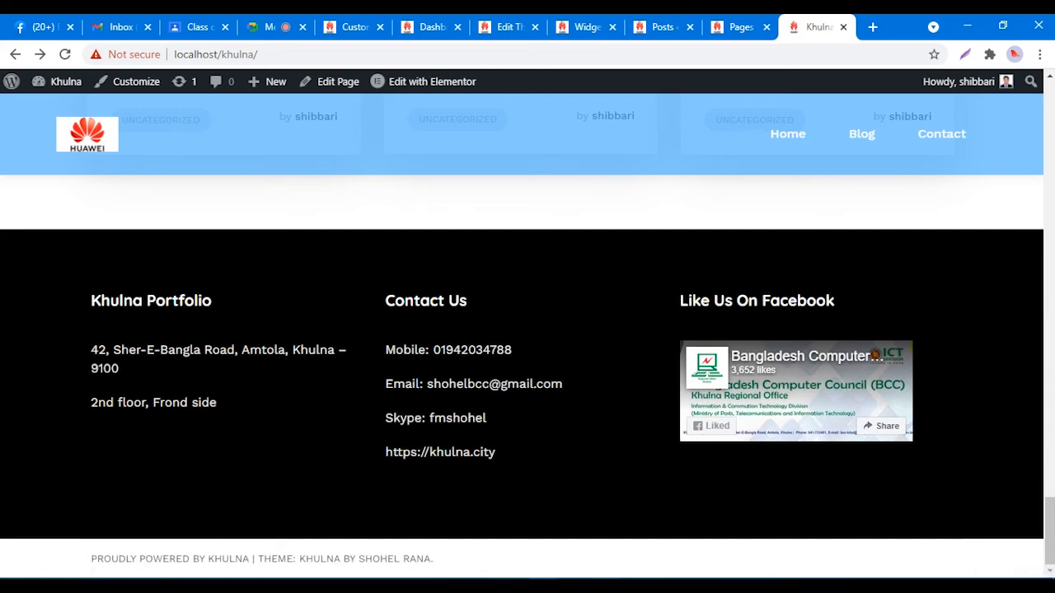
drag(433, 559, 86, 559)
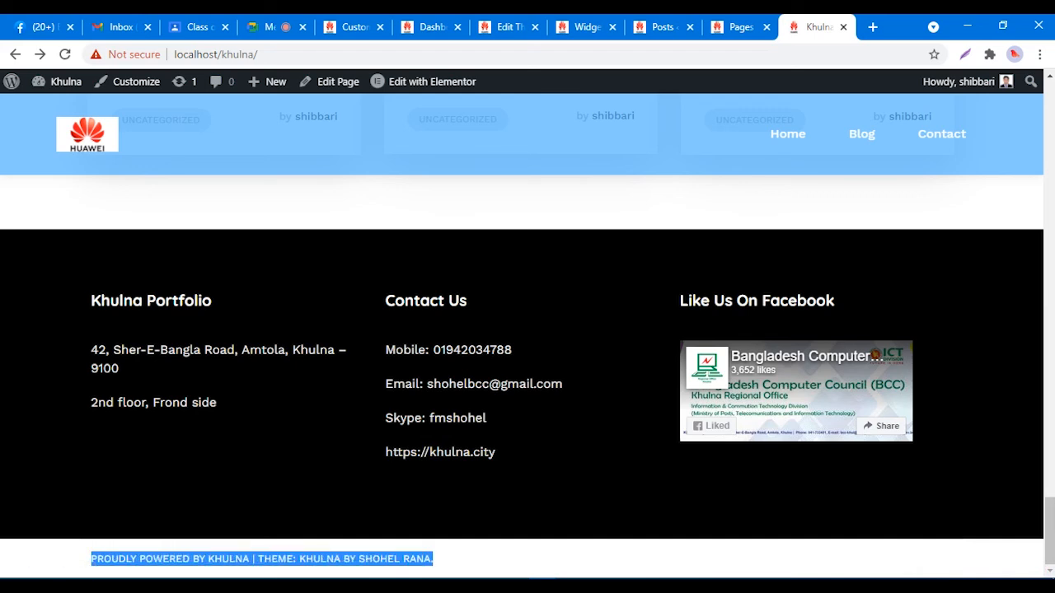
right_click(396, 559)
click(420, 461)
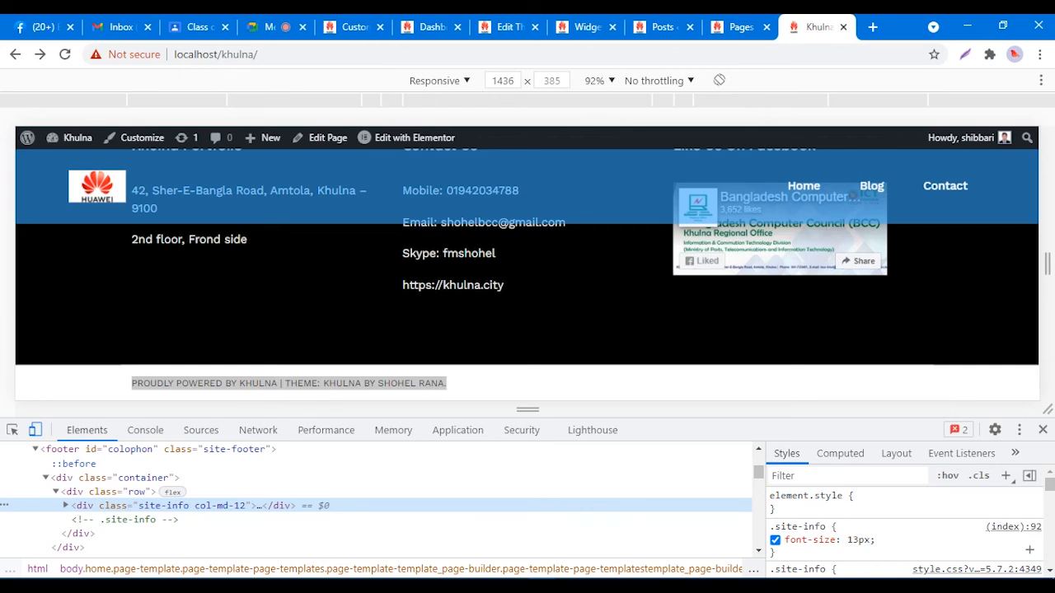
Step: Scroll through the Styles pane for div.site-info to review its rules, including the 13px .site-info font-size
scroll(904, 531, down, 3)
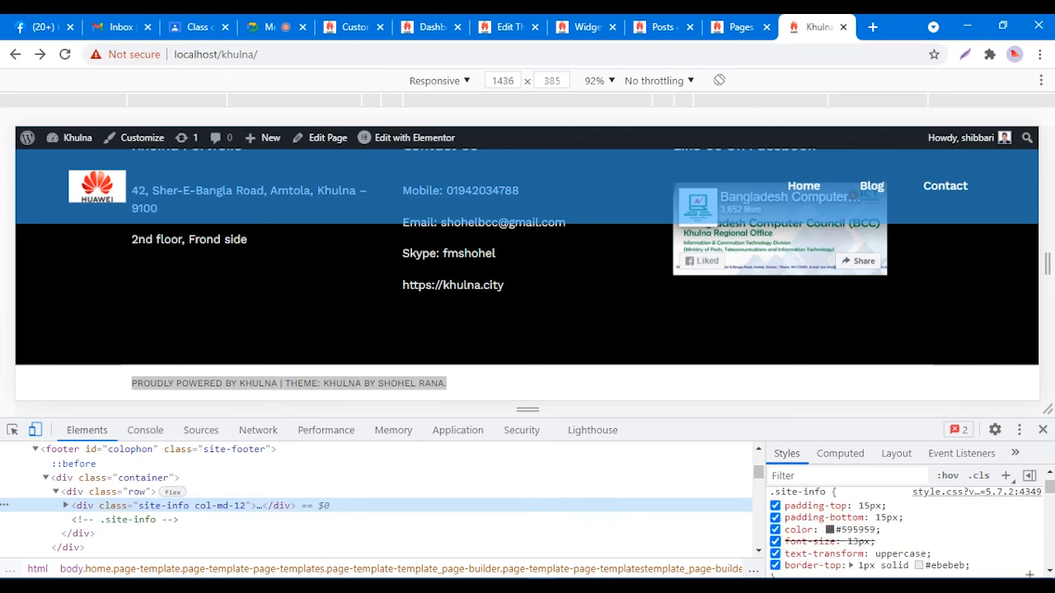
scroll(905, 531, down, 10)
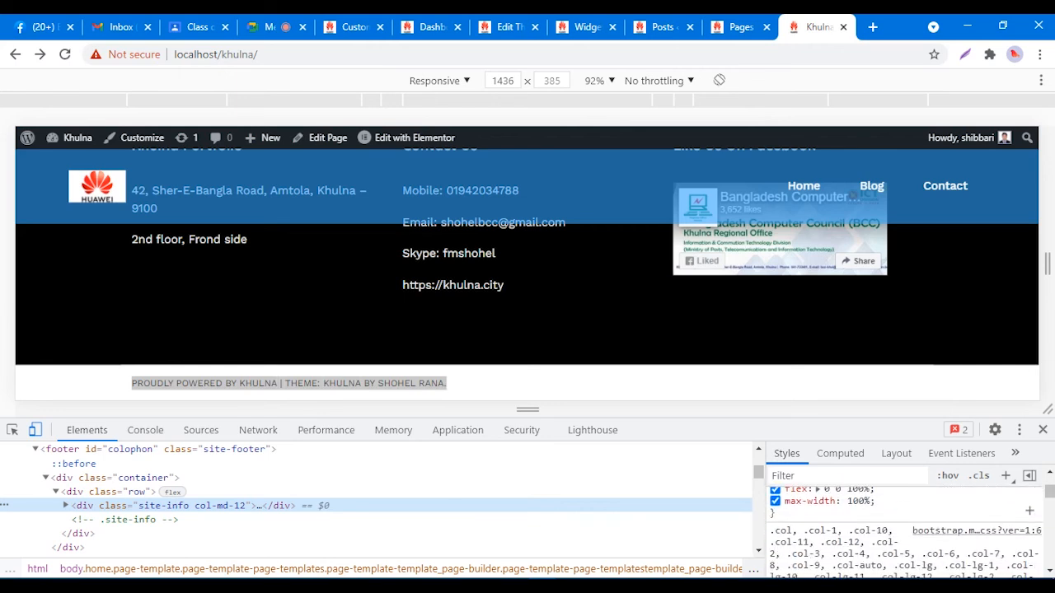
scroll(905, 532, down, 8)
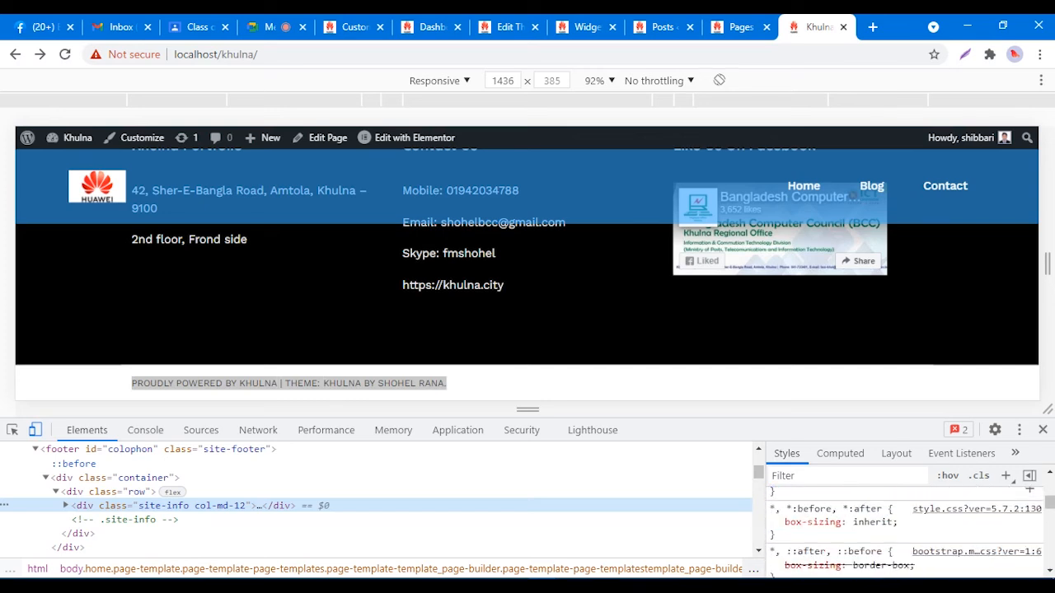
scroll(905, 531, down, 10)
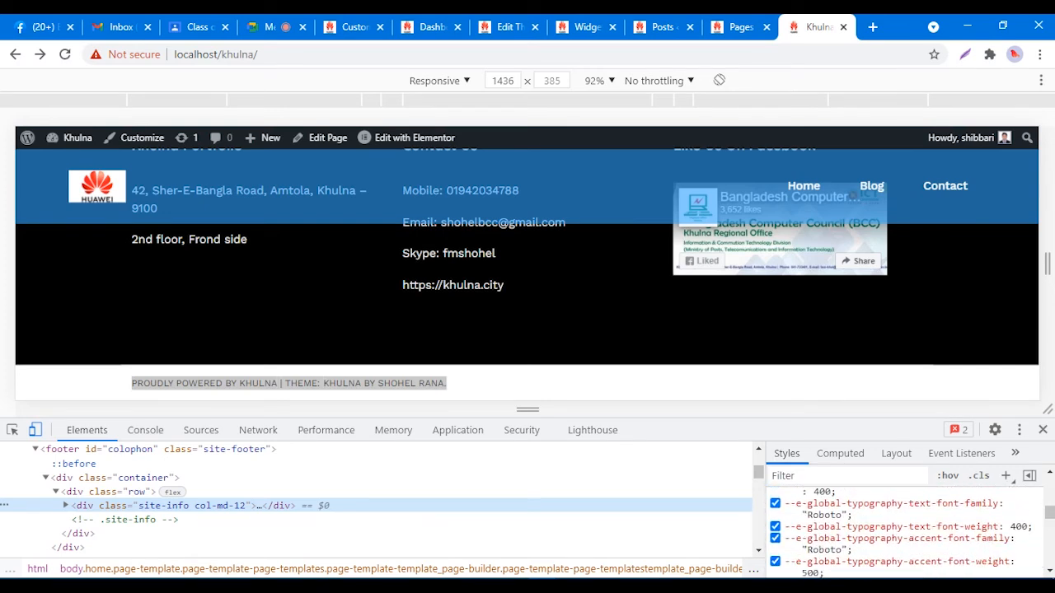
scroll(905, 532, down, 10)
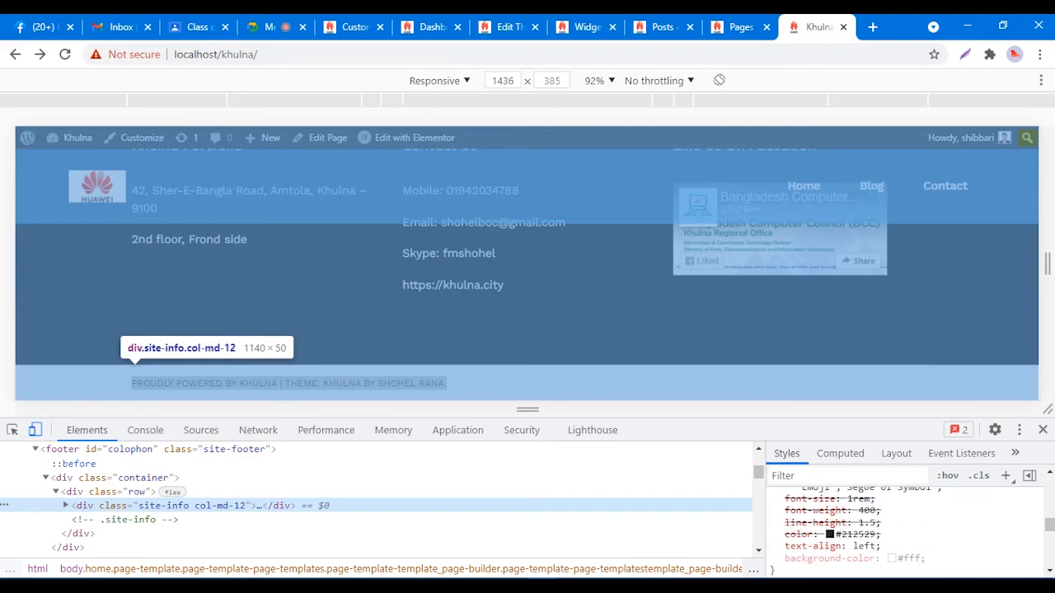
scroll(905, 531, down, 10)
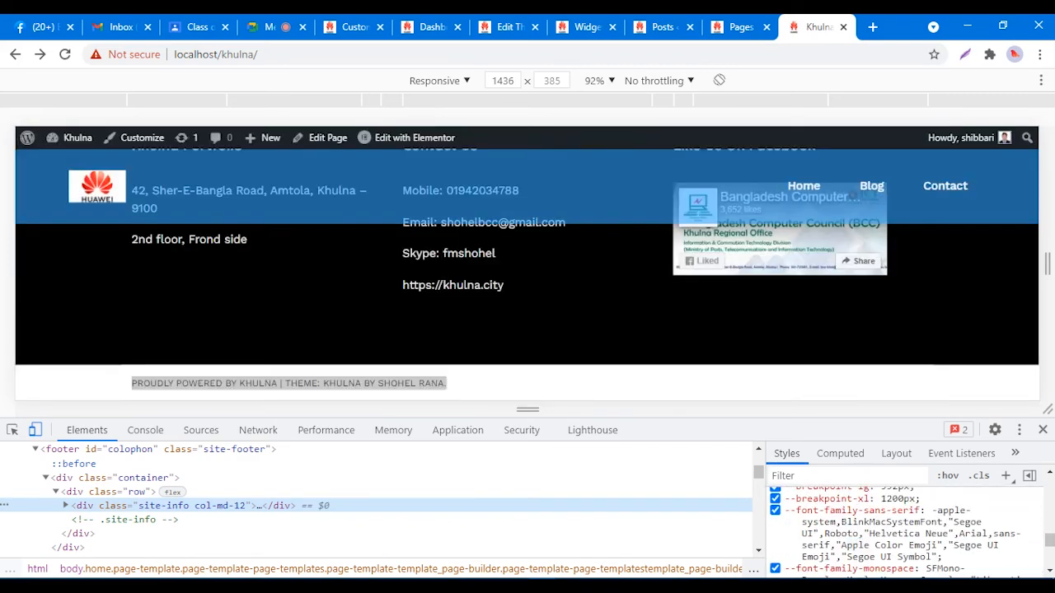
scroll(905, 531, up, 20)
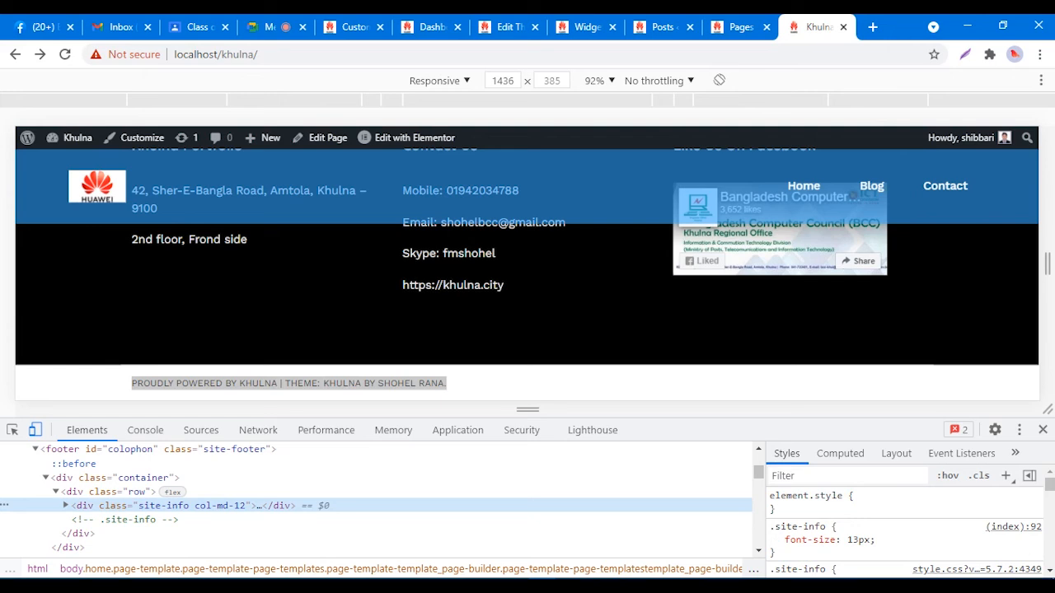
Step: Add text-align: center to the element.style of div.site-info
click(785, 509)
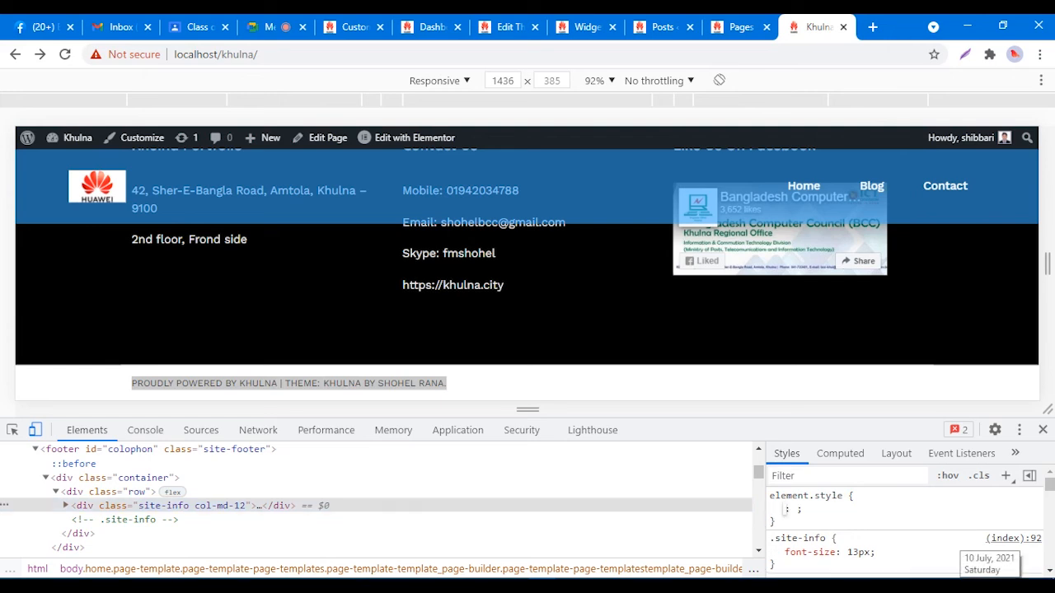
text(ali)
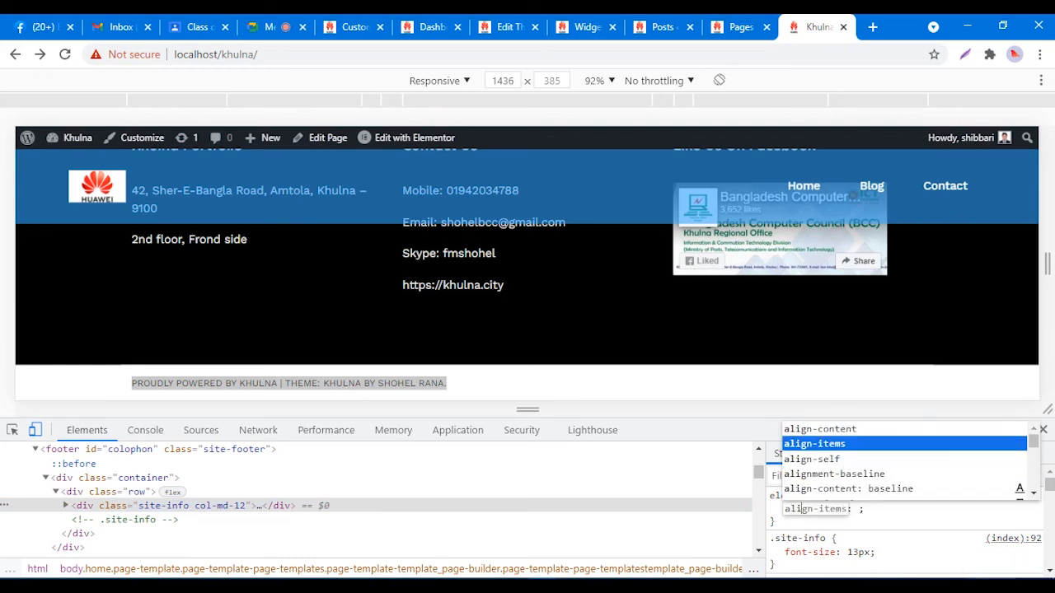
key(BackSpace)
key(BackSpace)
key(BackSpace)
text(text)
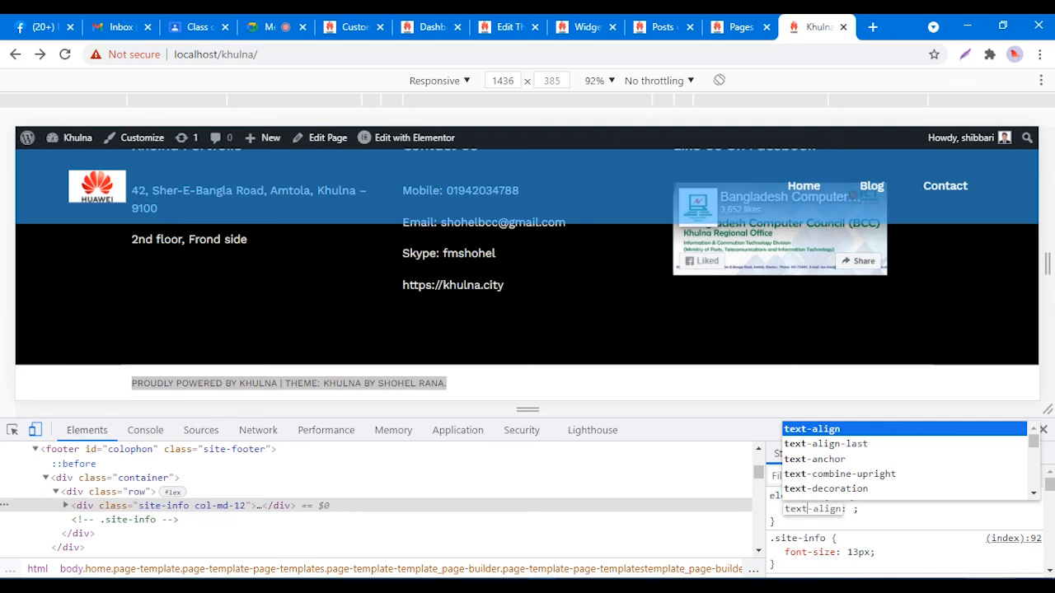
key(Tab)
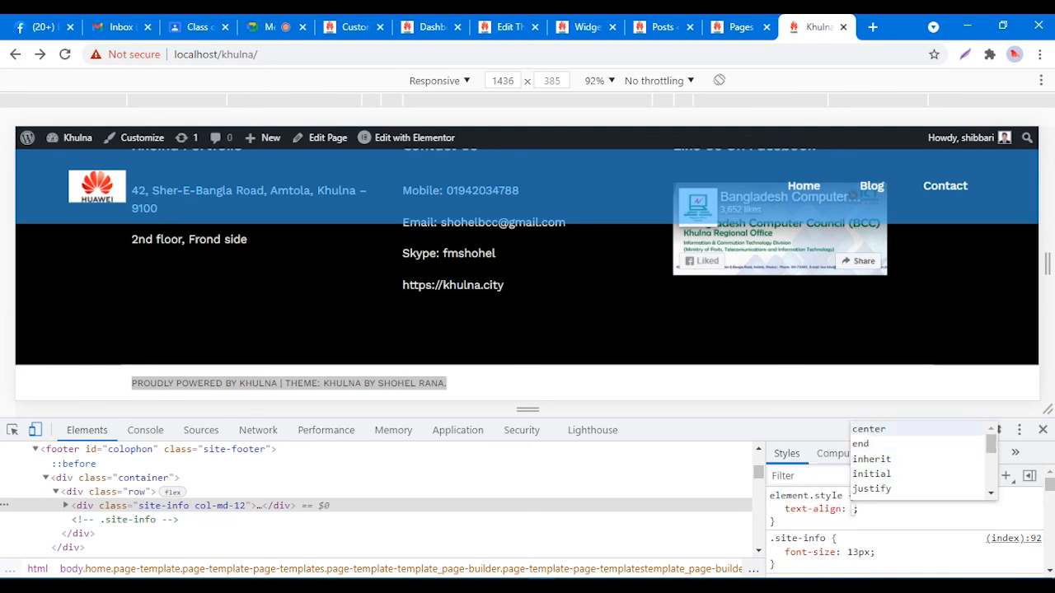
click(870, 429)
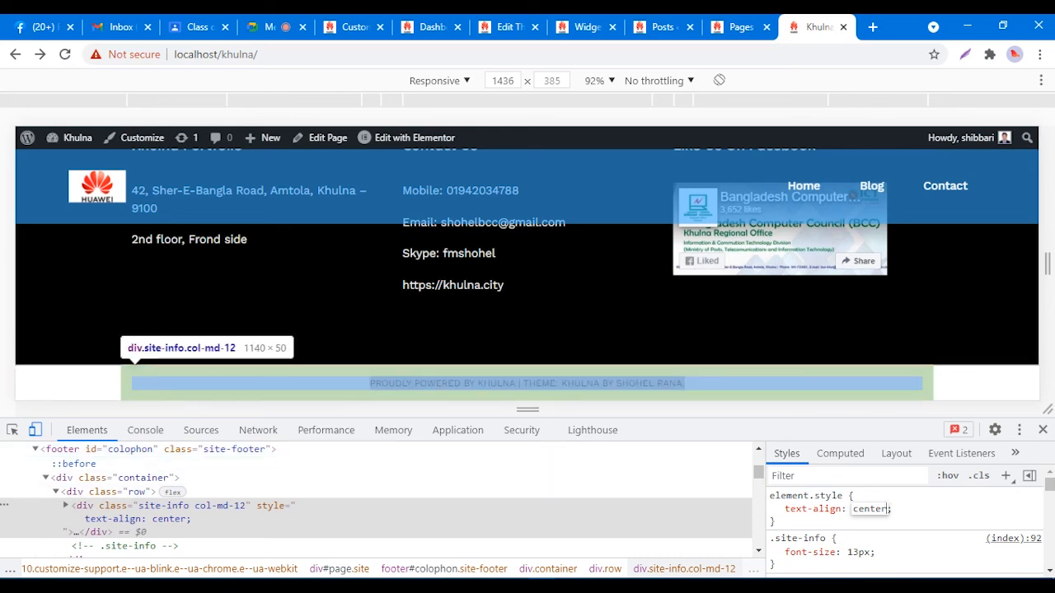
Step: Scroll the Elements tree to check the child nodes of the footer credit
scroll(376, 499, down, 1)
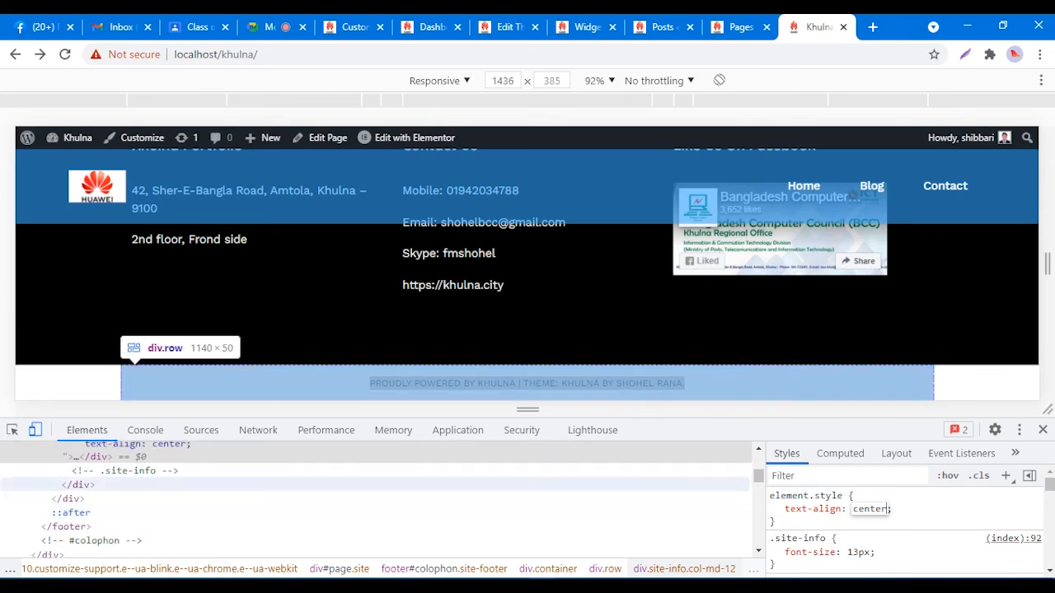
scroll(375, 489, up, 1)
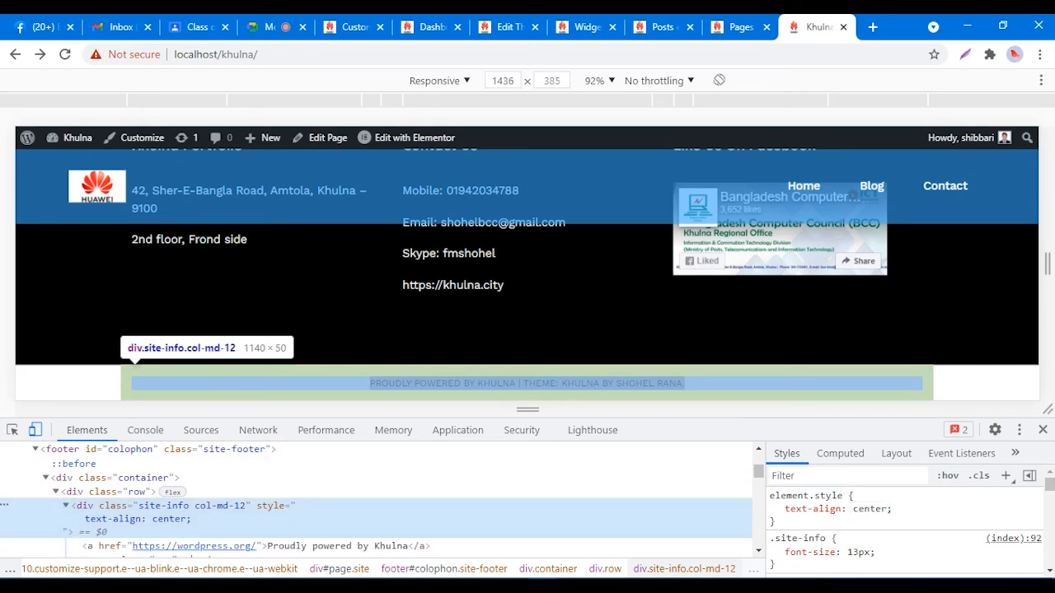
scroll(377, 499, down, 1)
scroll(377, 500, up, 1)
scroll(247, 486, down, 1)
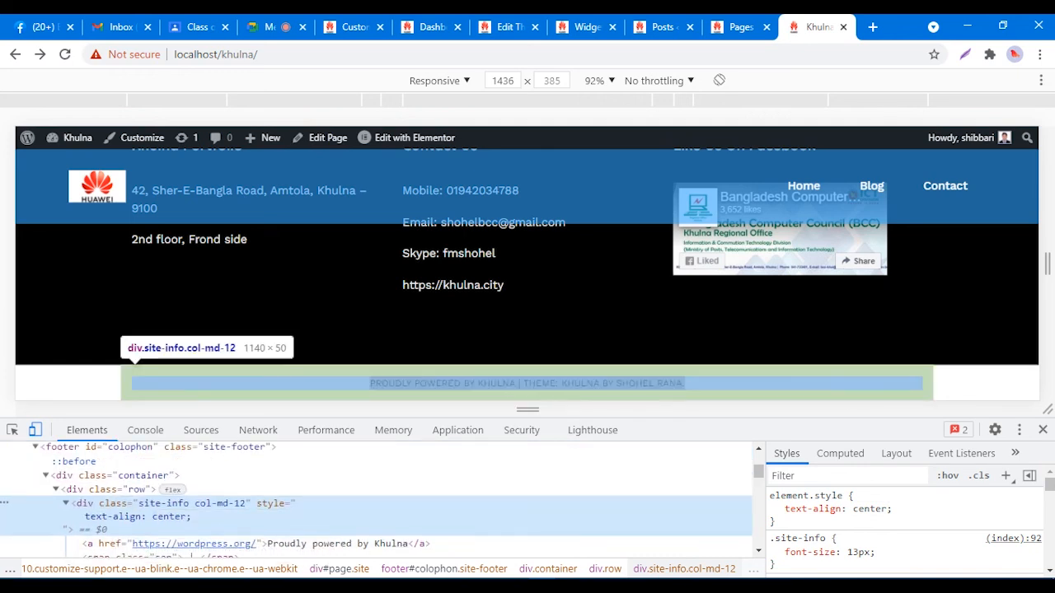
scroll(116, 525, down, 1)
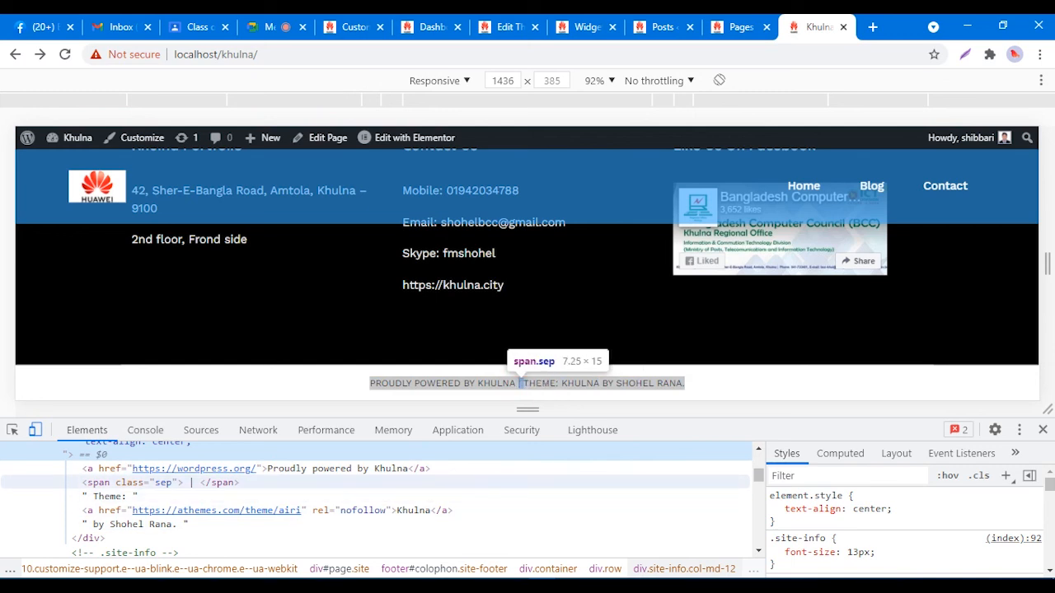
scroll(189, 487, up, 2)
scroll(190, 488, down, 2)
scroll(190, 488, up, 2)
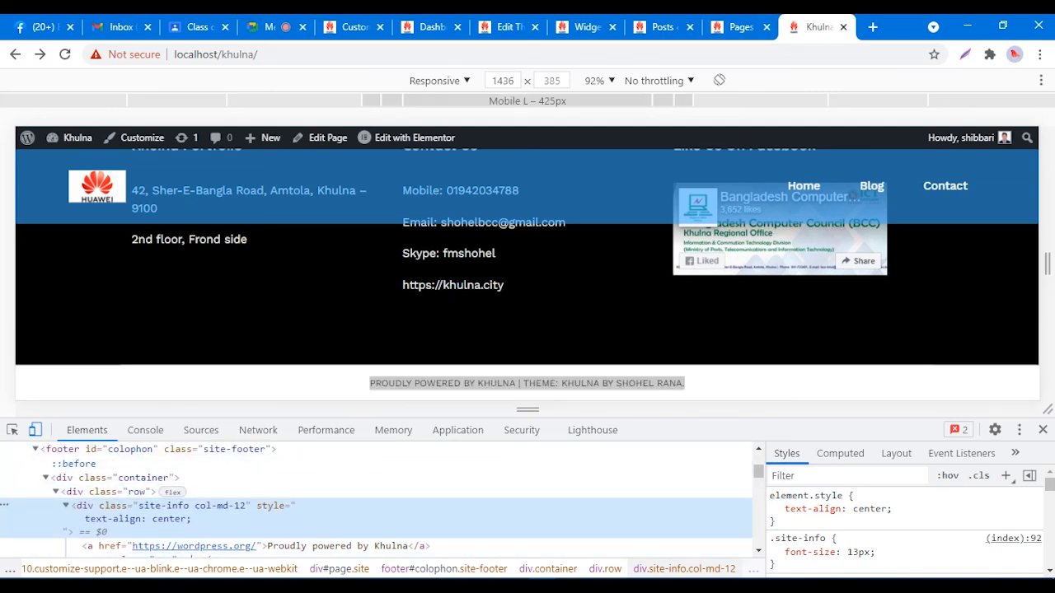
Step: Close DevTools and reload the live site to drop the test style
click(1042, 429)
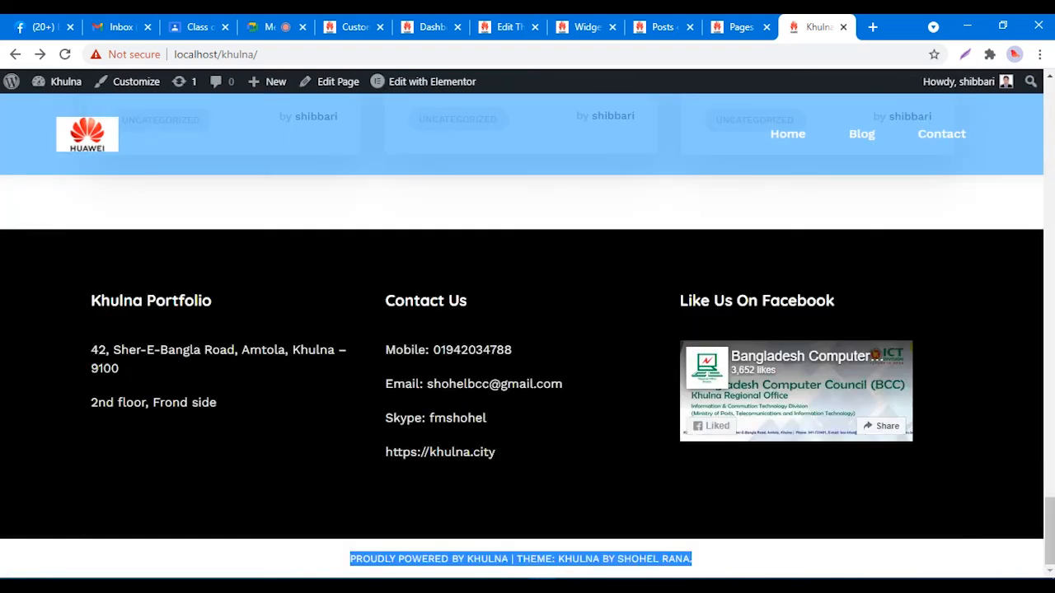
right_click(602, 212)
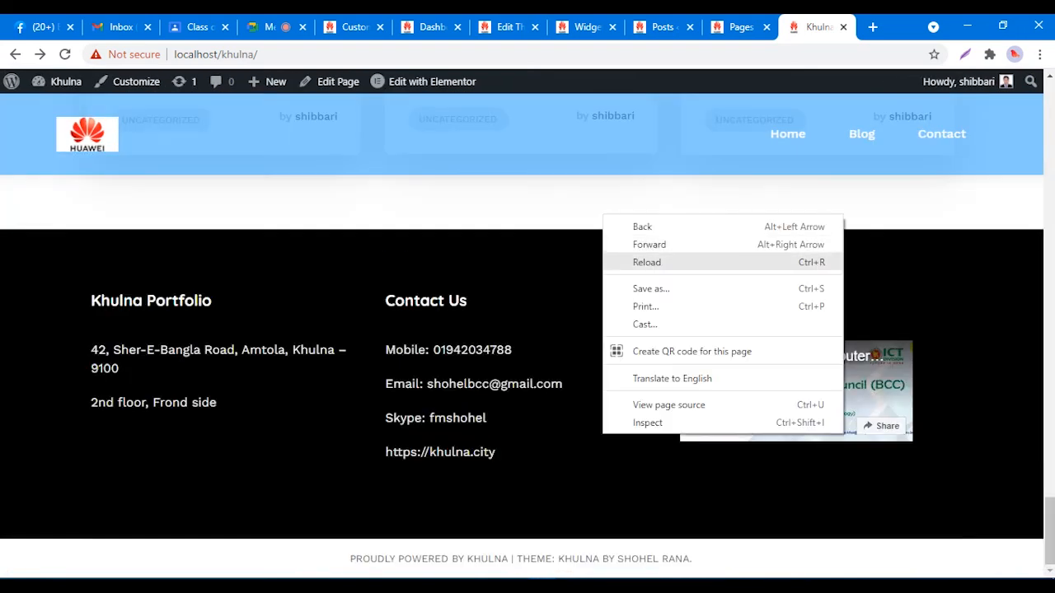
click(636, 261)
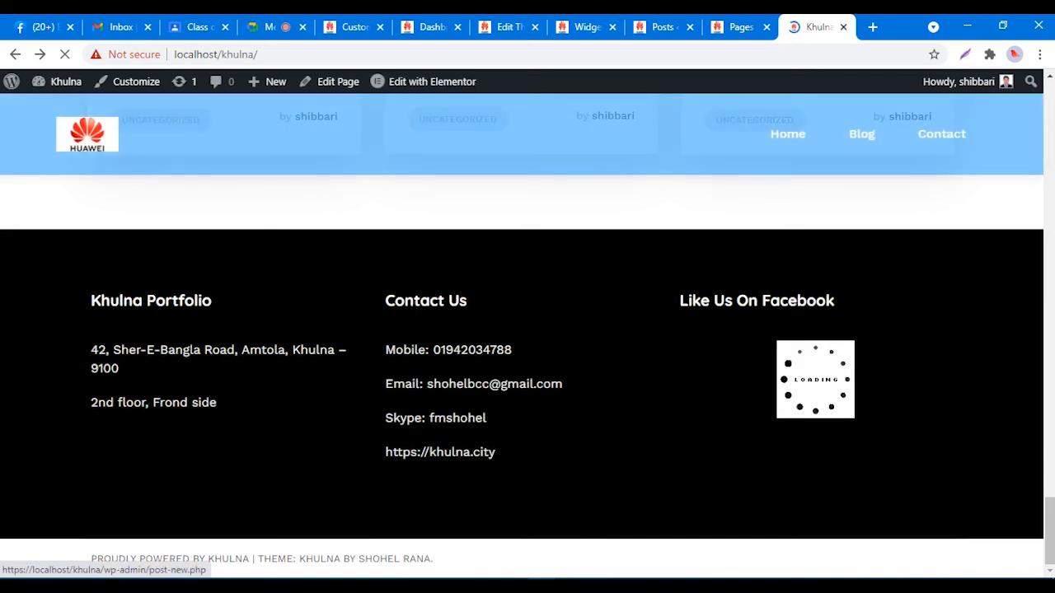
click(352, 27)
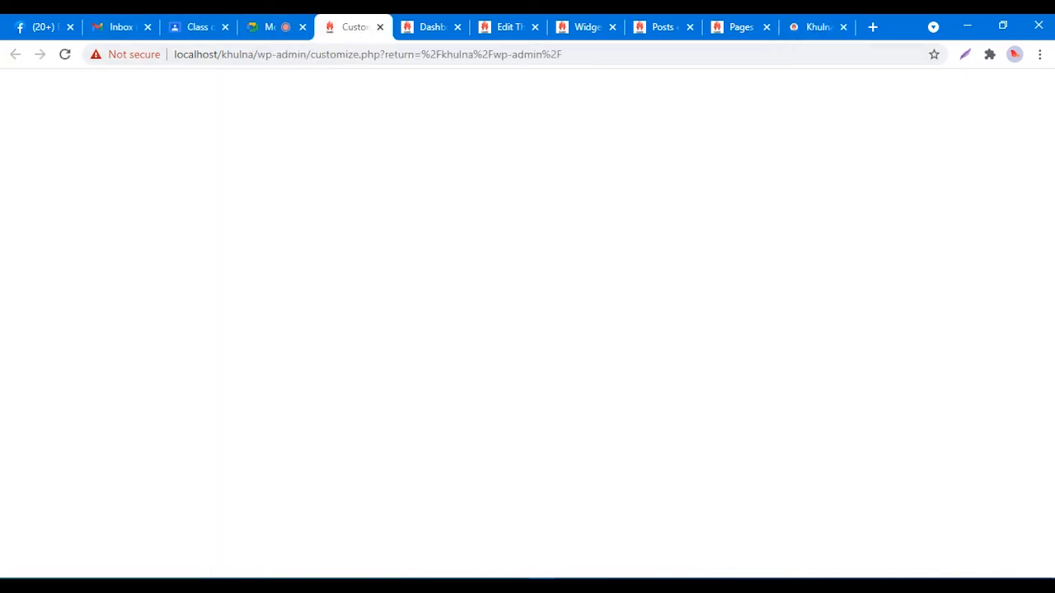
click(816, 26)
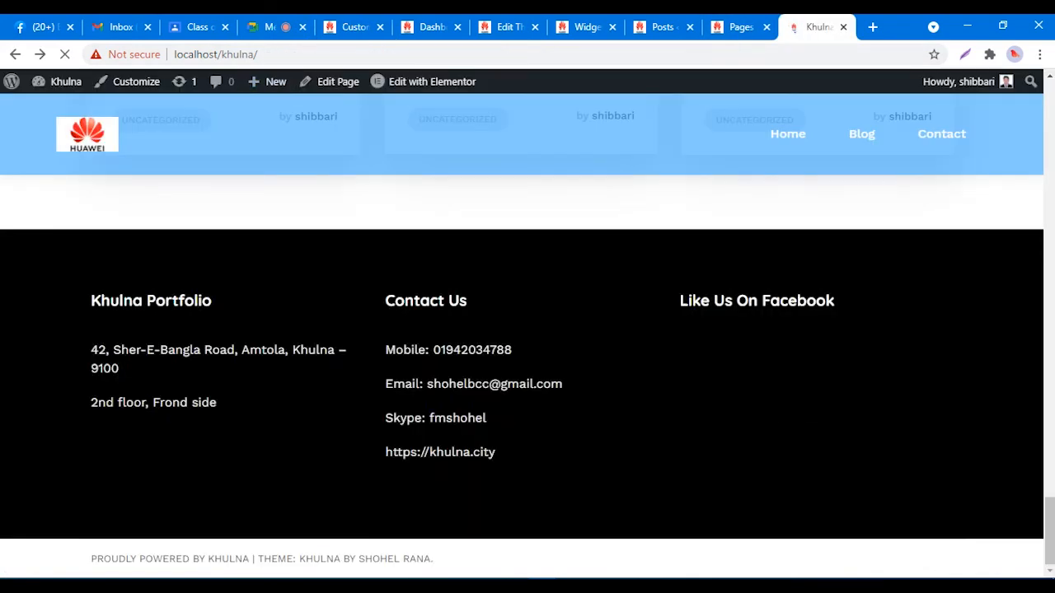
Step: Inspect the footer credit again, copy its 'site-footer' class name, and close DevTools
drag(89, 559, 434, 559)
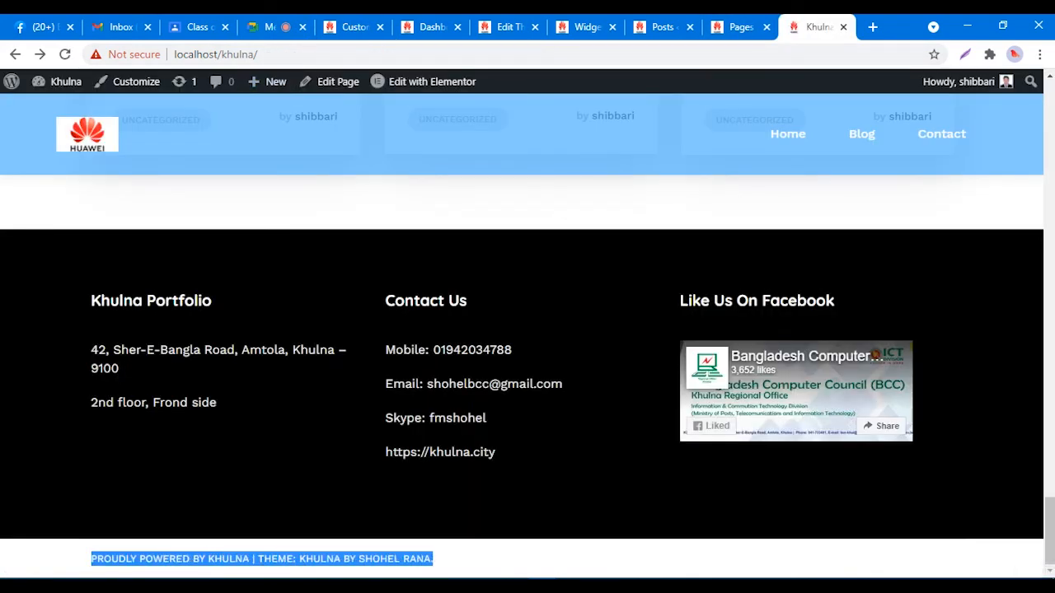
right_click(402, 560)
click(437, 545)
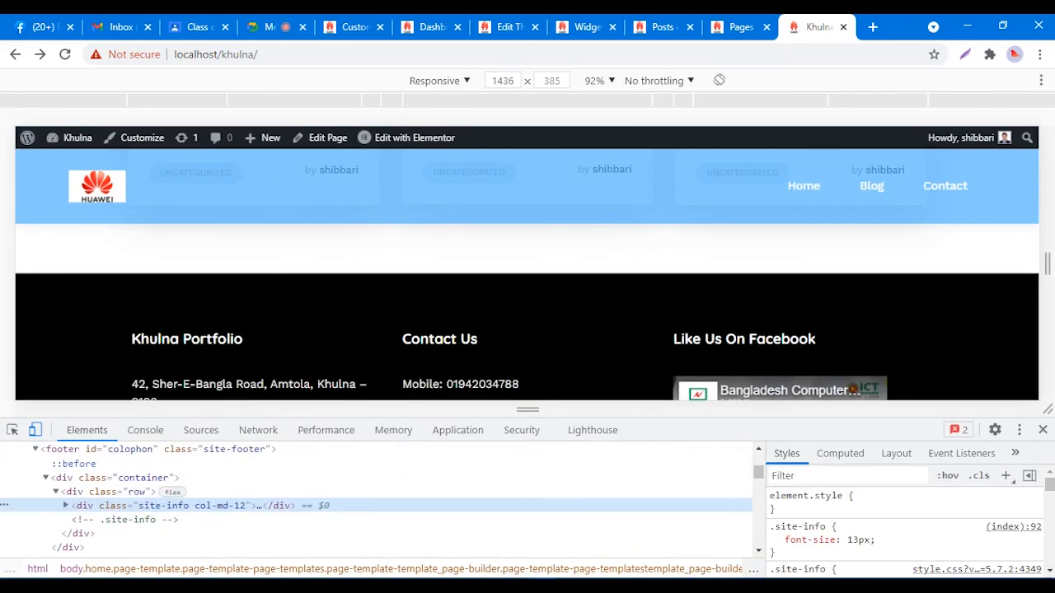
double_click(235, 450)
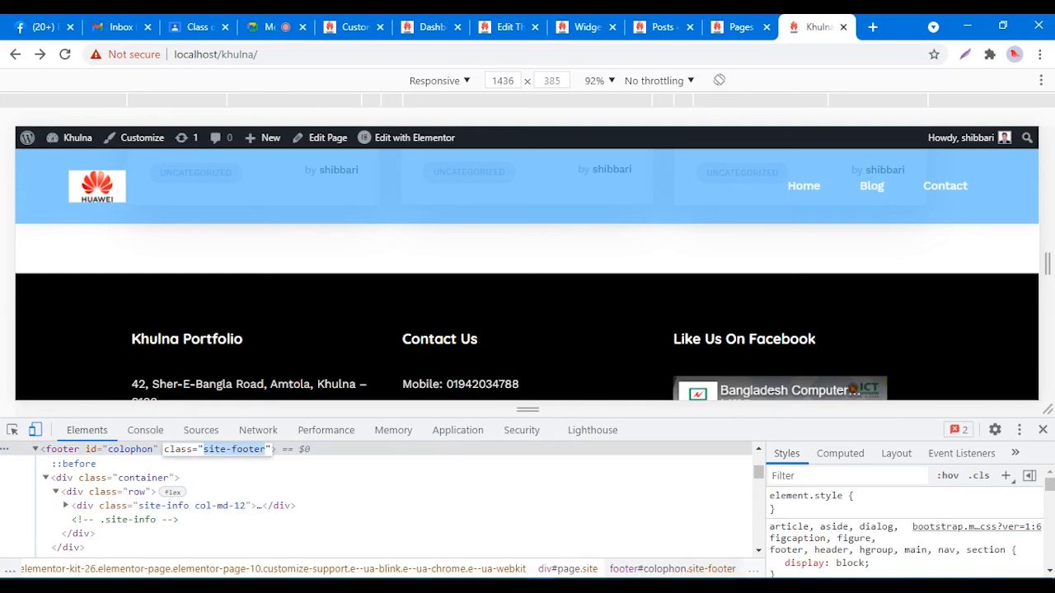
right_click(223, 450)
click(271, 306)
click(1043, 430)
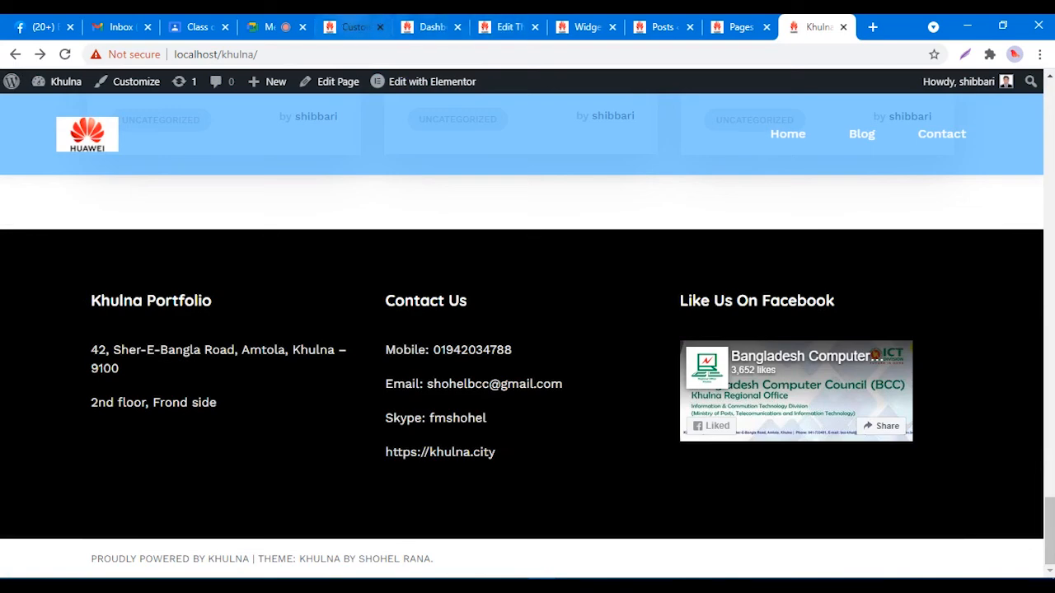
click(354, 27)
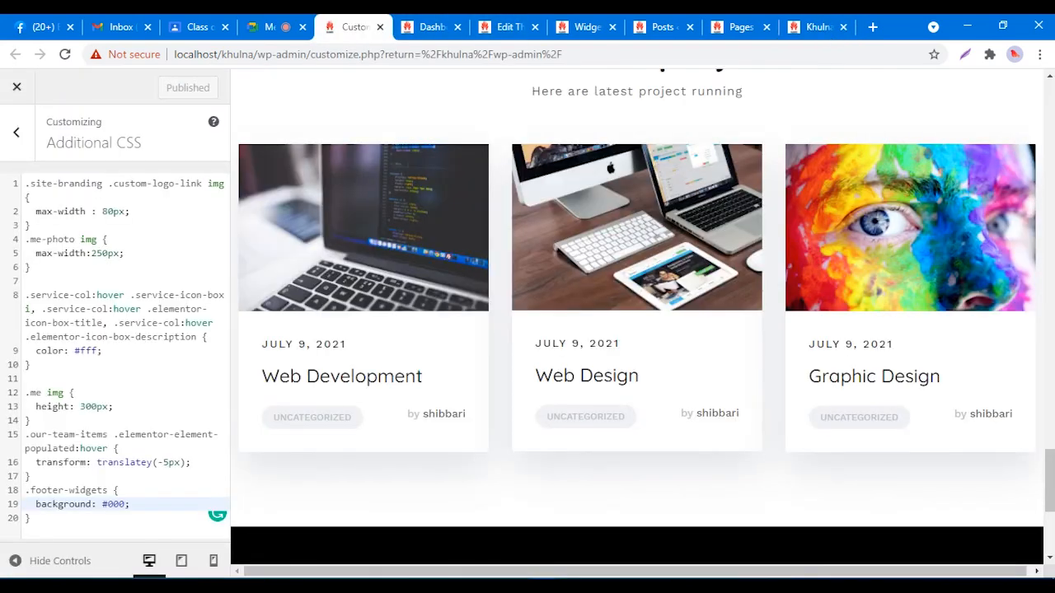
Step: Add the rule .site-footer .site-info { text-align: center; } at the end of Additional CSS
click(31, 518)
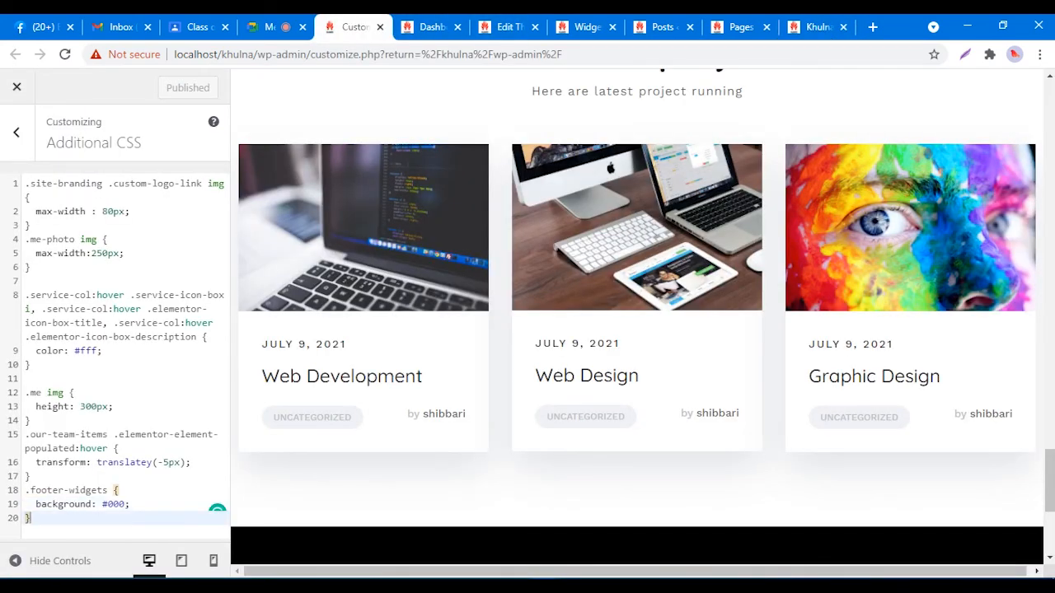
key(Return)
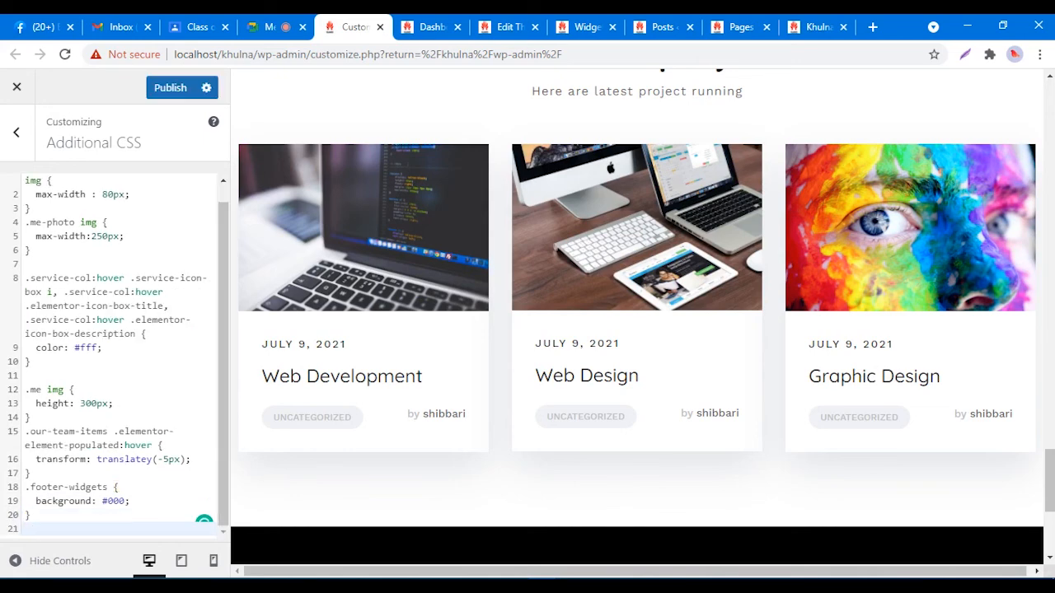
text(.site-footer .site-info {)
key(Return)
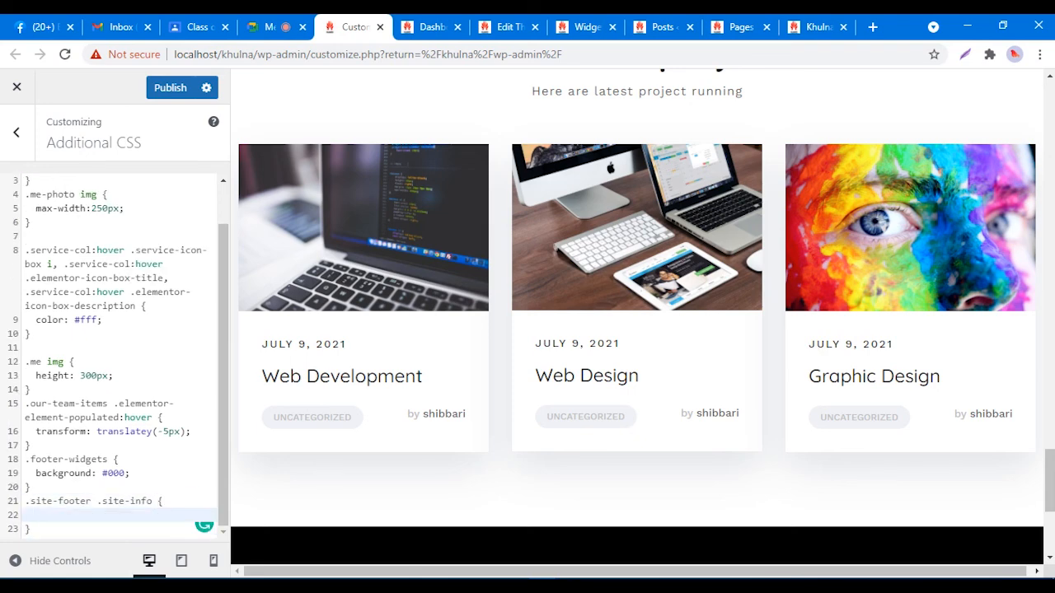
text(text)
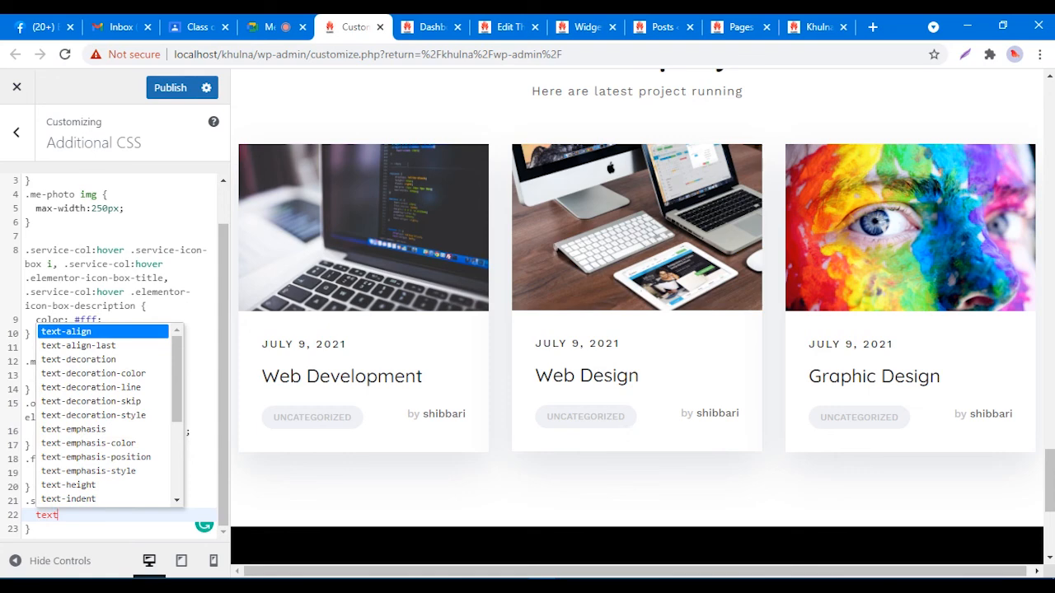
key(Return)
text(: cen)
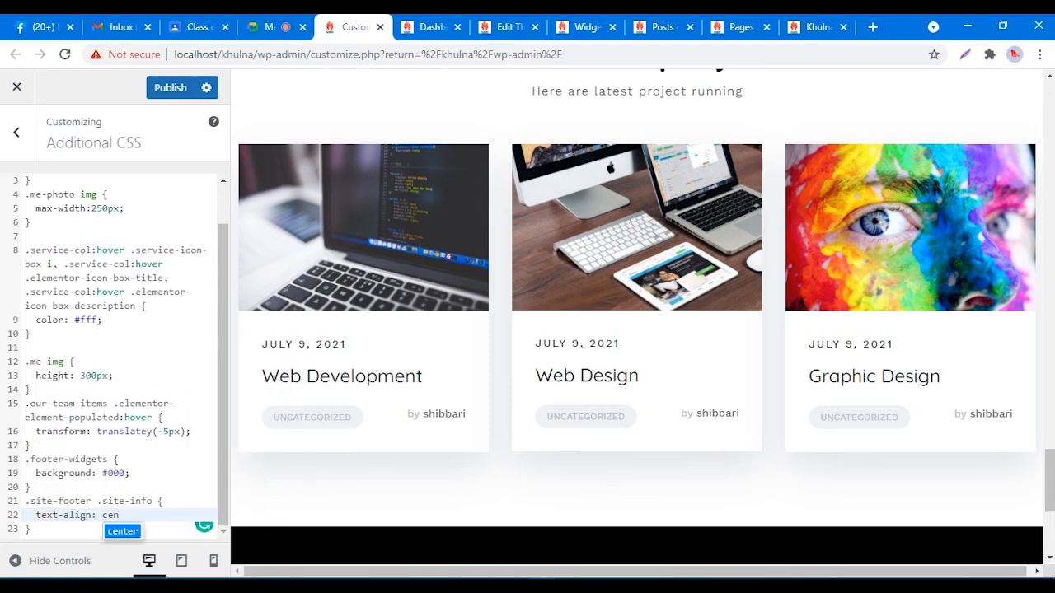
key(Return)
text(;)
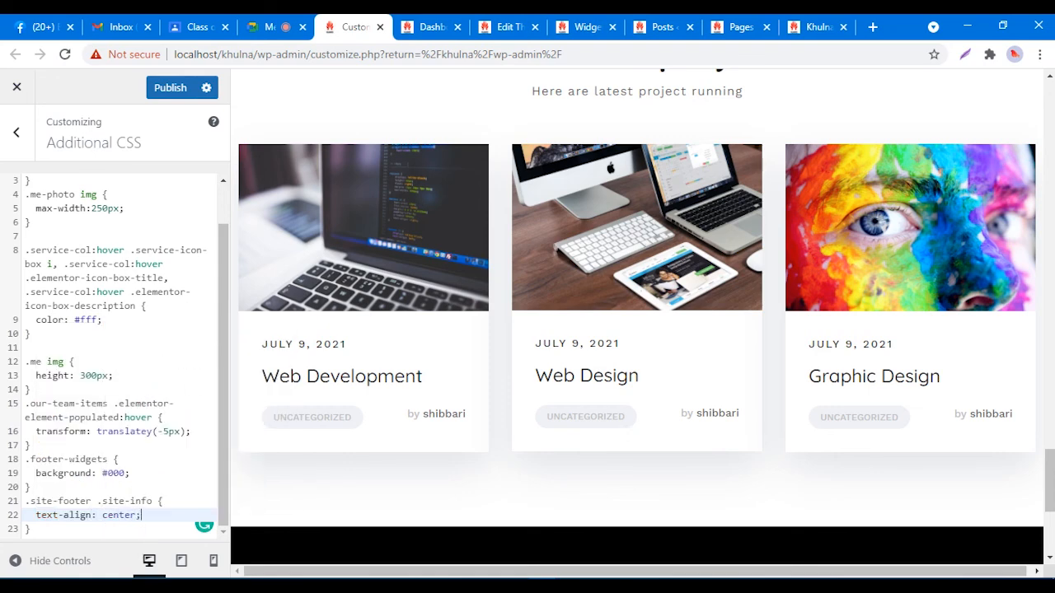
scroll(637, 313, down, 4)
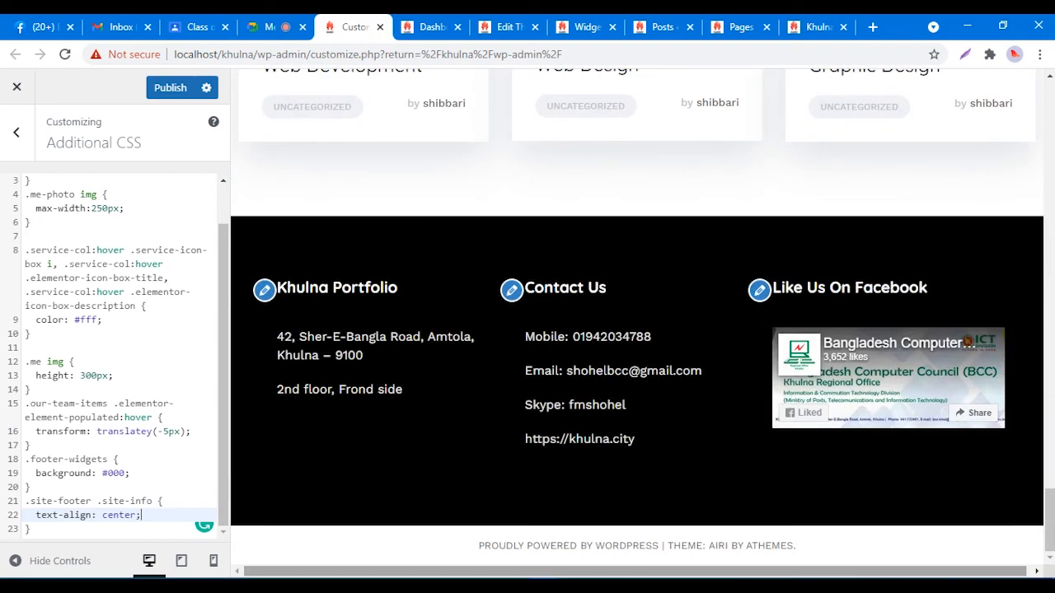
Step: Remove and restore the center value to compare the credit's alignment in the preview, then publish
drag(479, 545, 771, 545)
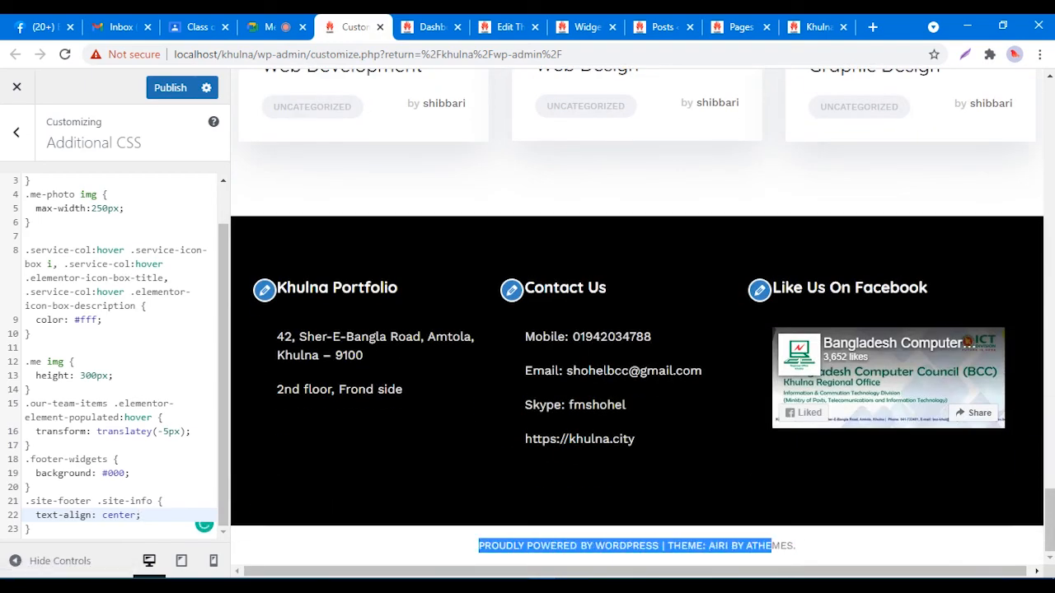
drag(142, 515, 102, 515)
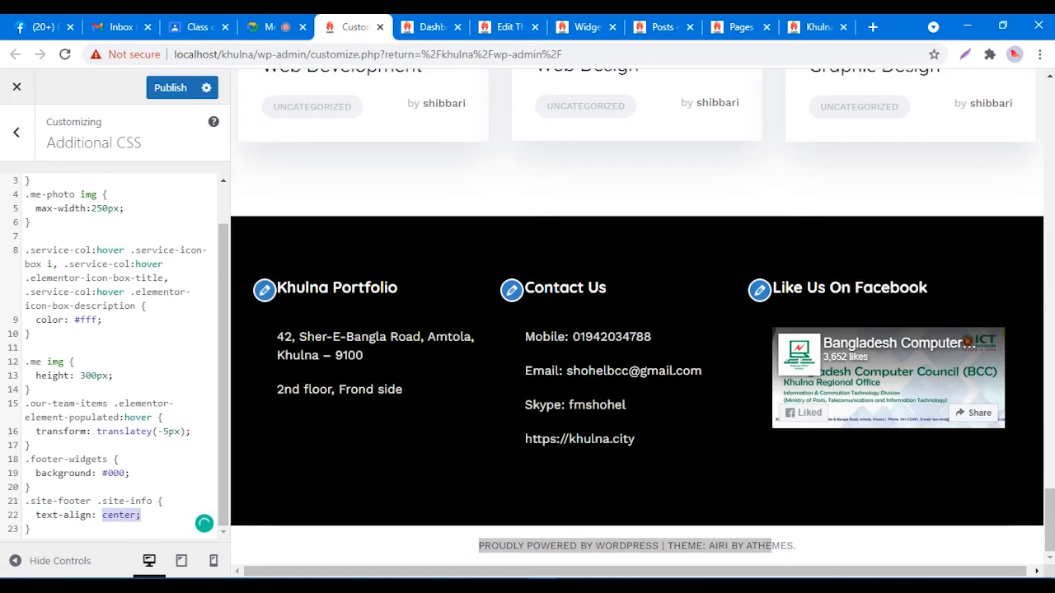
key(BackSpace)
click(597, 545)
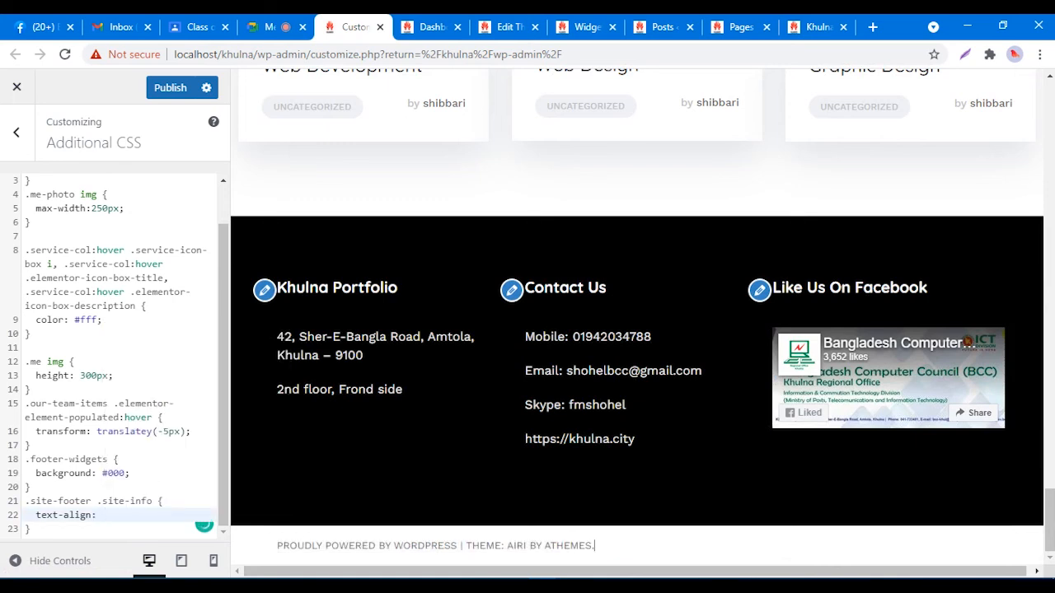
drag(598, 545, 501, 546)
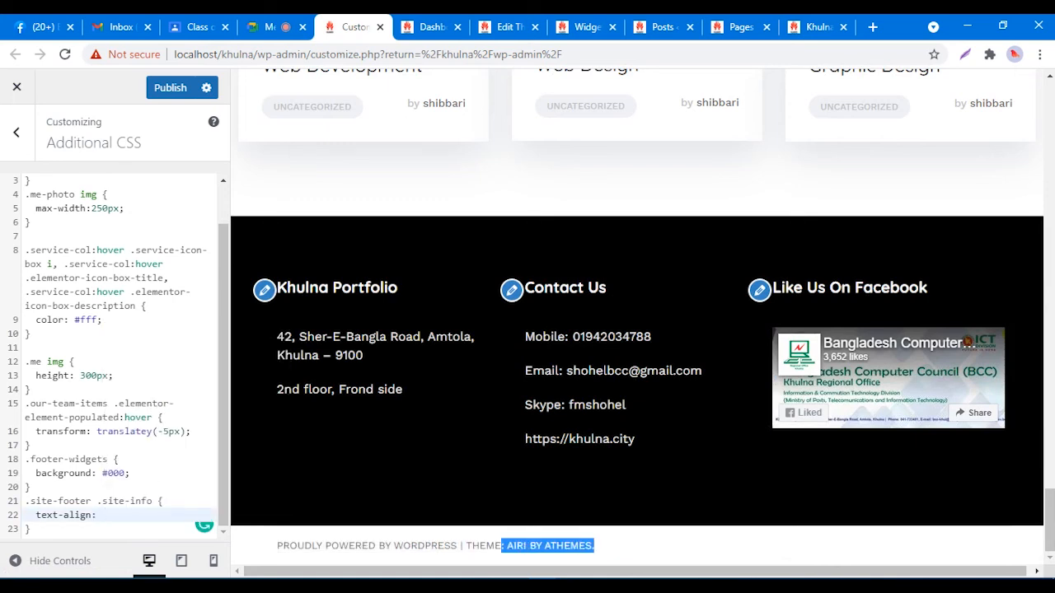
click(103, 515)
text(center;)
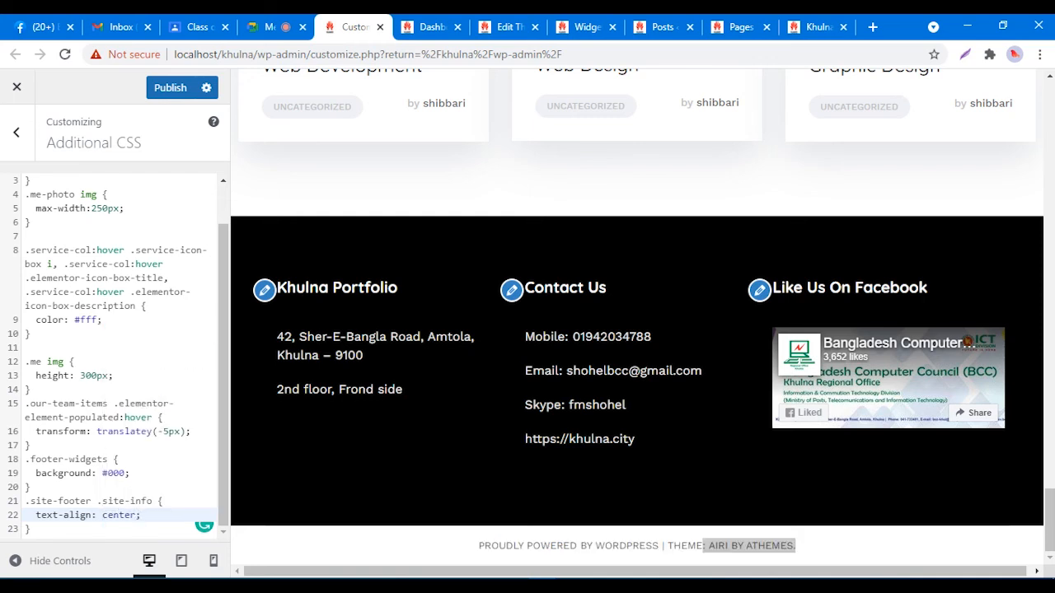
click(748, 545)
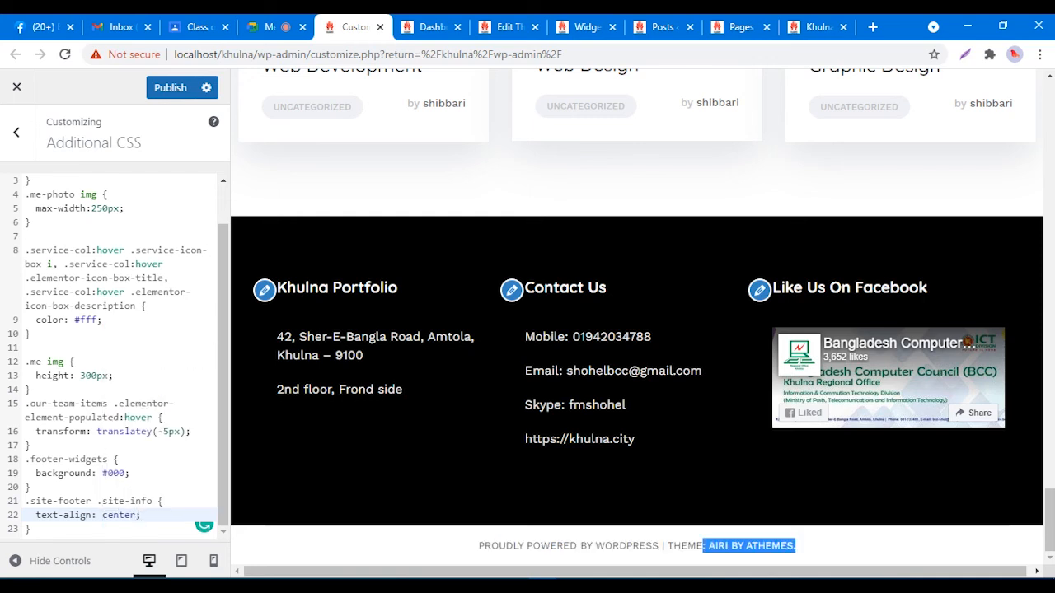
click(833, 546)
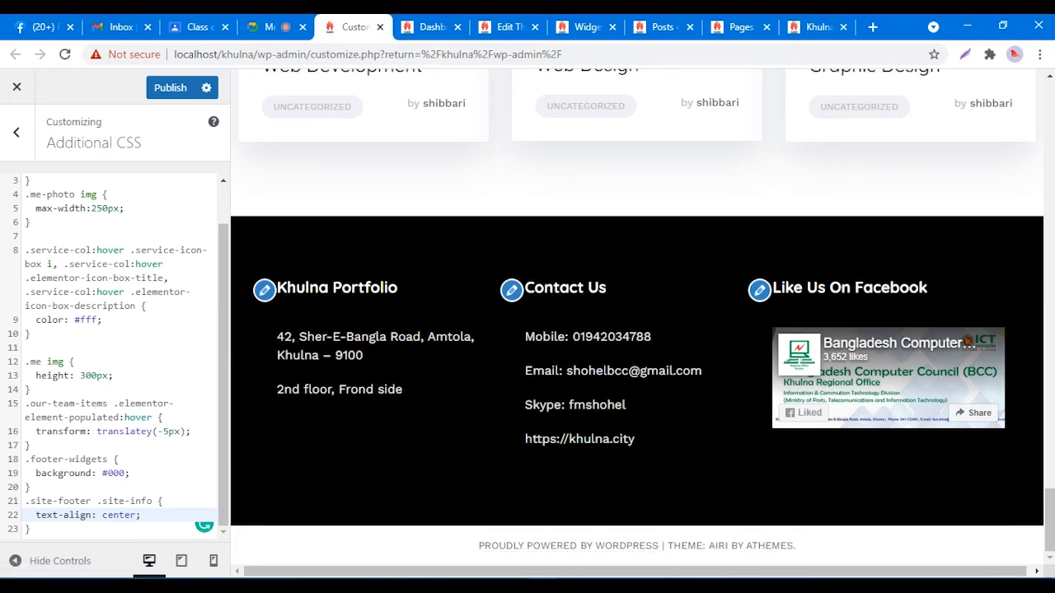
click(170, 88)
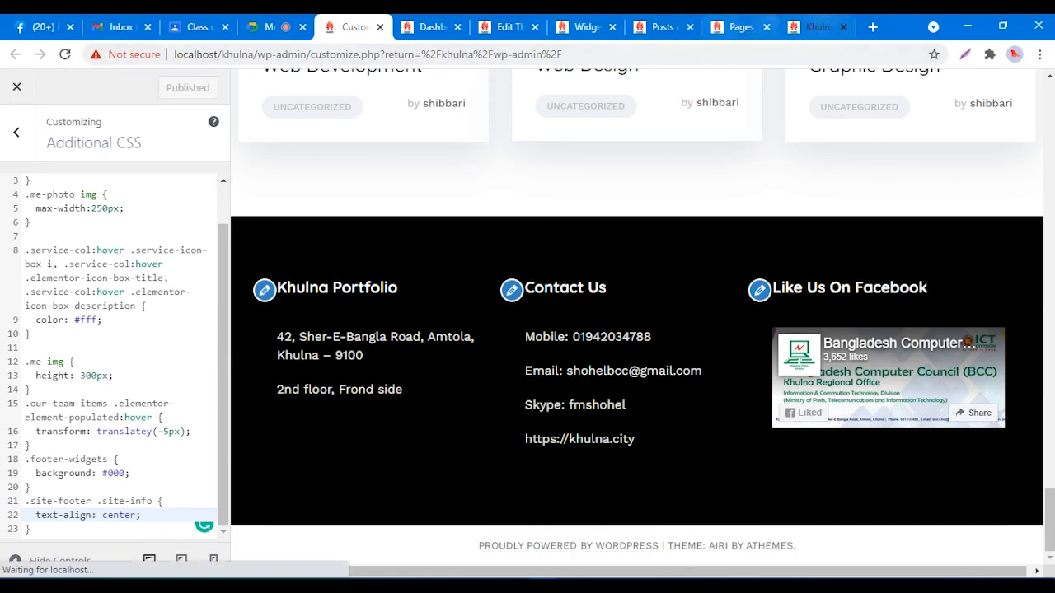
click(815, 27)
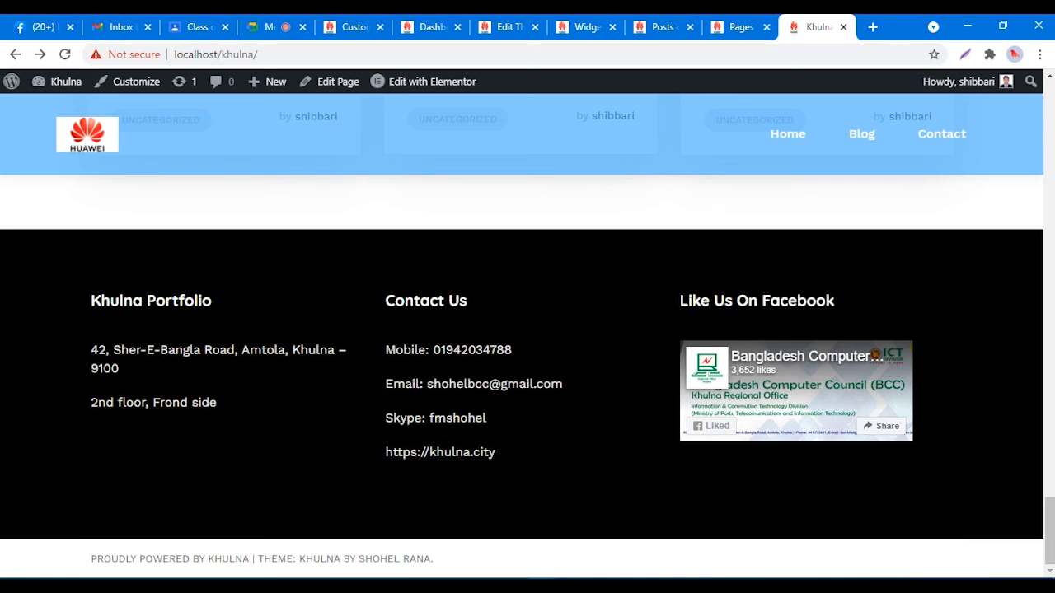
Step: Reload the live Khulna site and scroll down to the footer
right_click(487, 207)
click(519, 254)
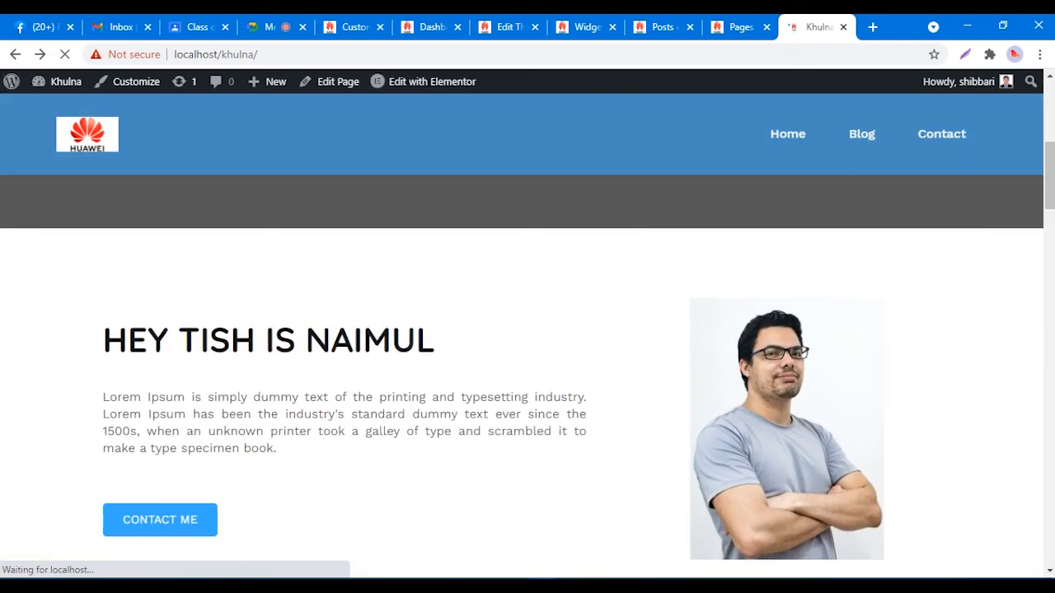
scroll(521, 329, down, 20)
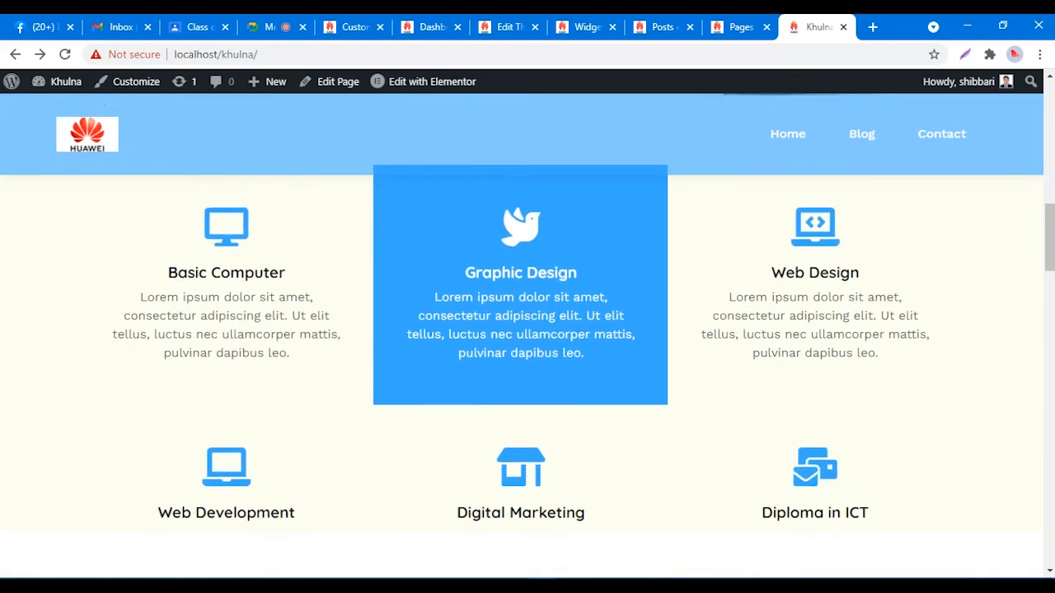
scroll(8, 80, down, 6)
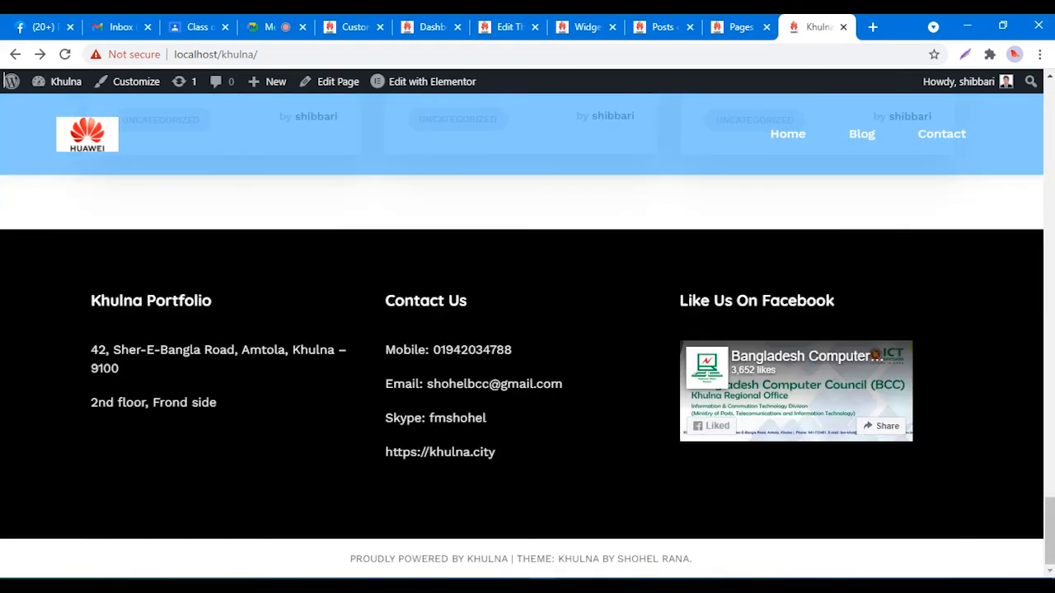
Step: Select the footer credit line to confirm it is centred, then scroll back up the page
drag(350, 559, 692, 559)
click(709, 559)
drag(692, 559, 370, 559)
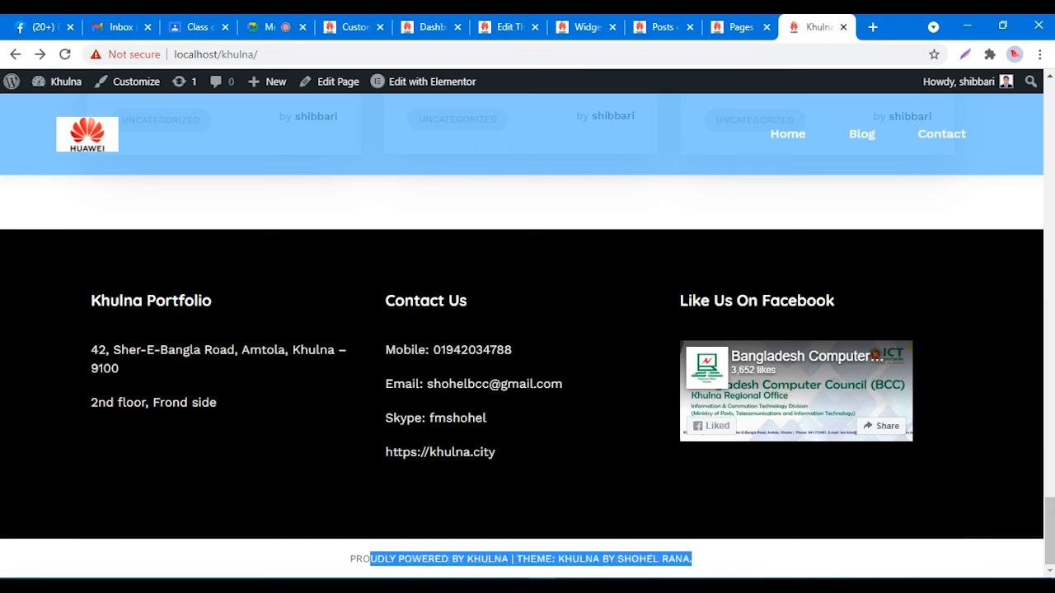
click(370, 559)
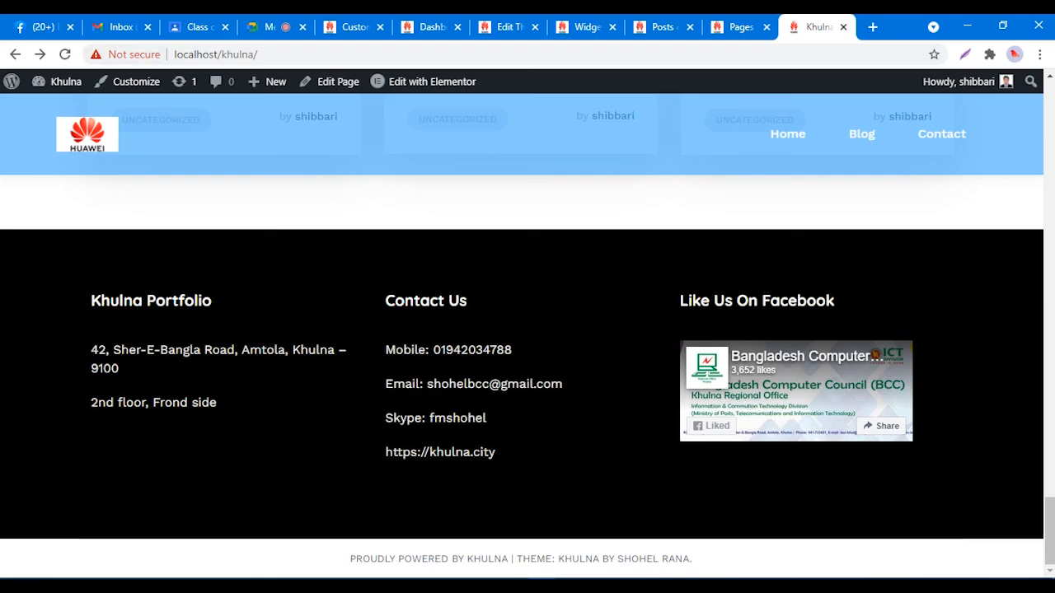
scroll(527, 330, up, 4)
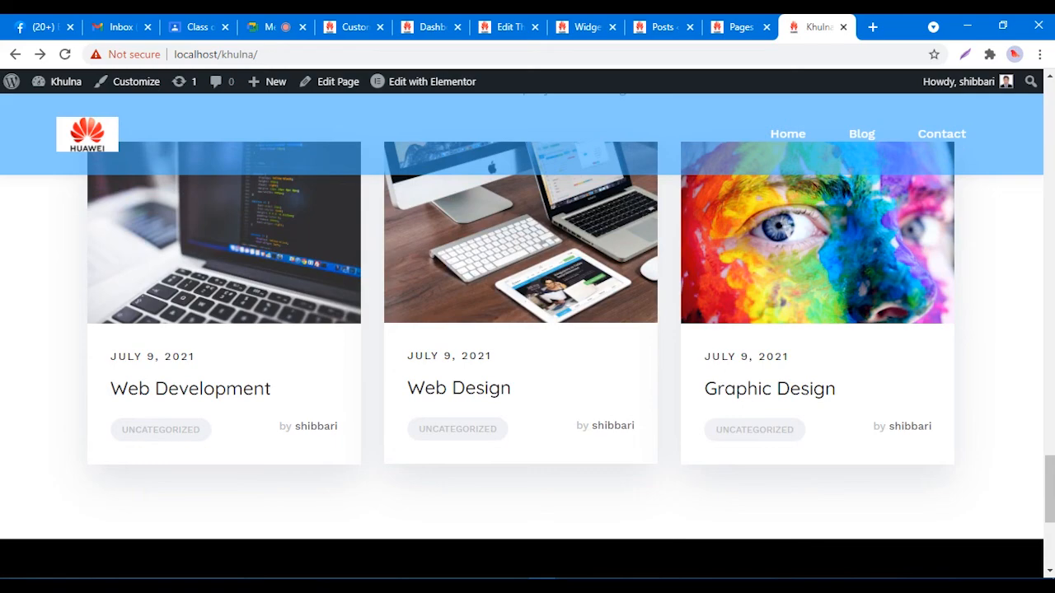
scroll(528, 329, up, 12)
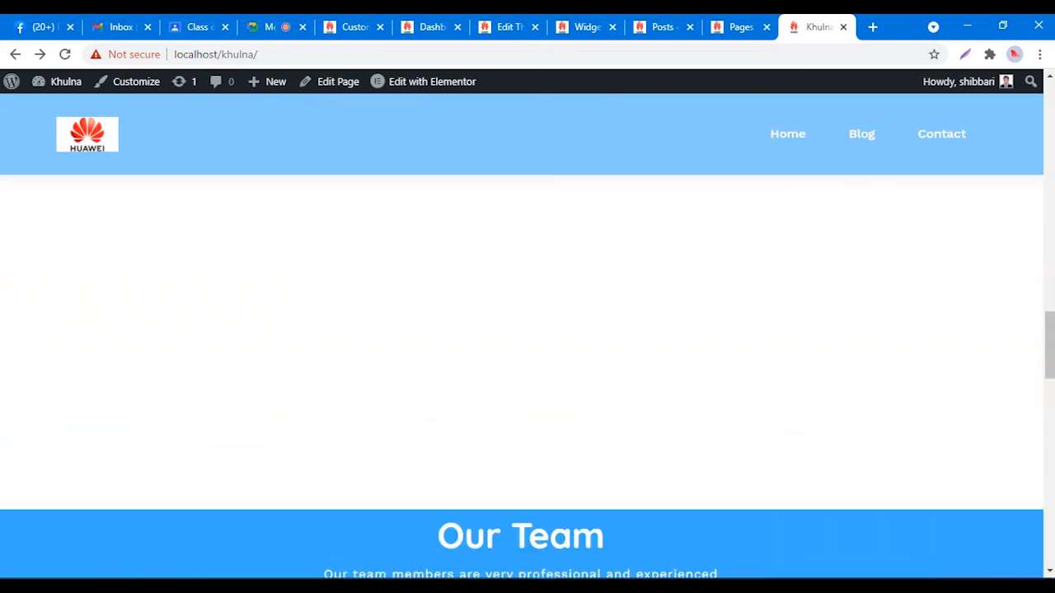
scroll(527, 330, up, 10)
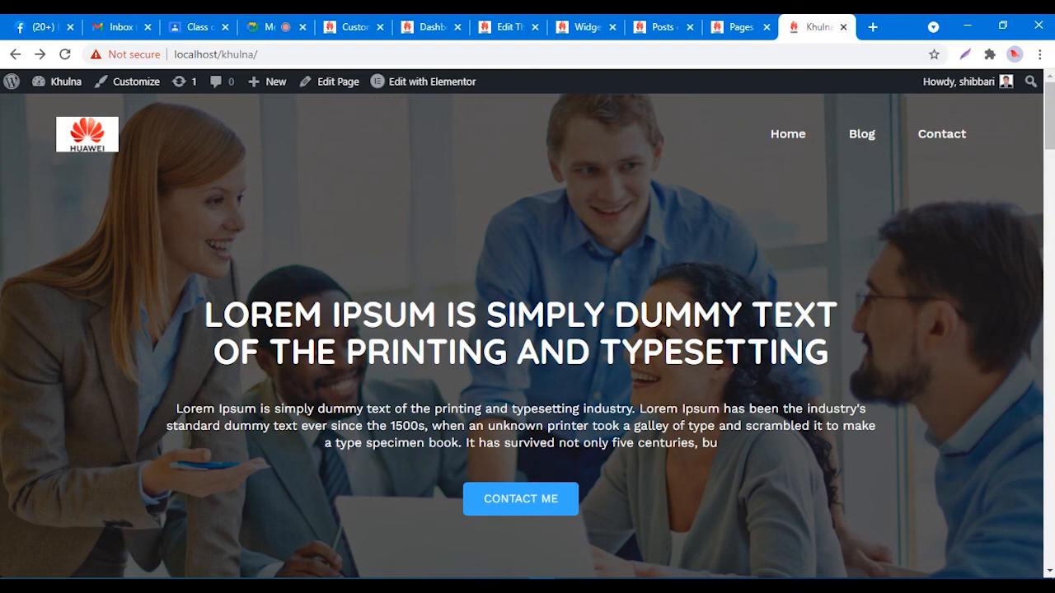
scroll(527, 330, down, 7)
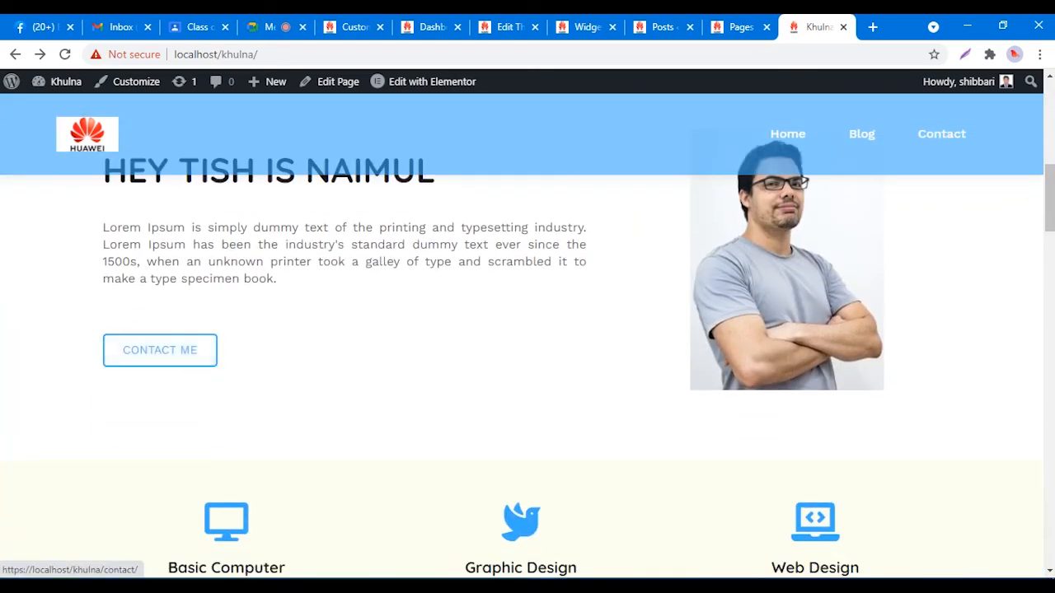
scroll(527, 329, up, 5)
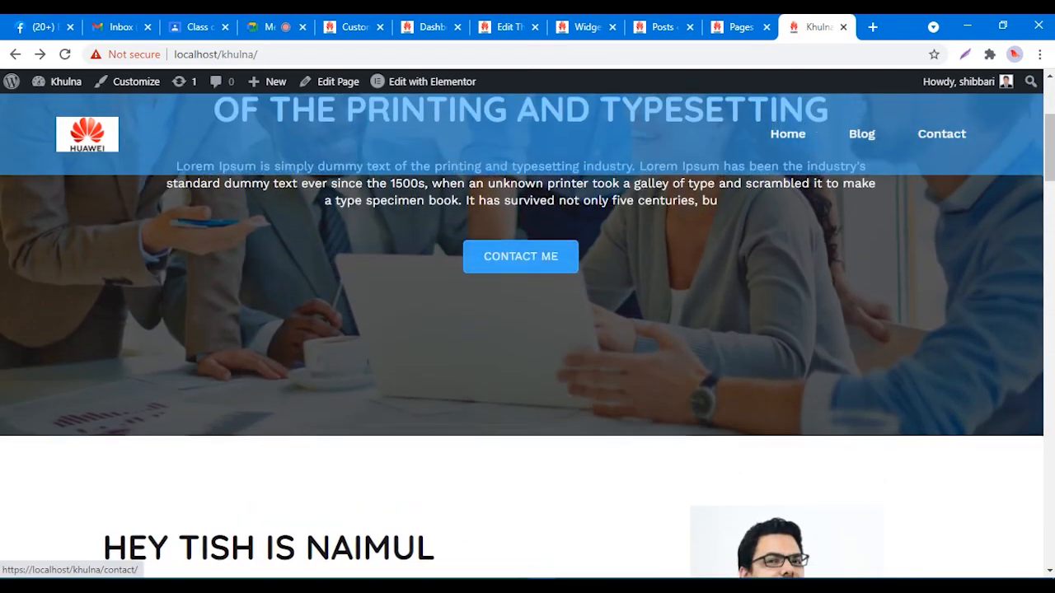